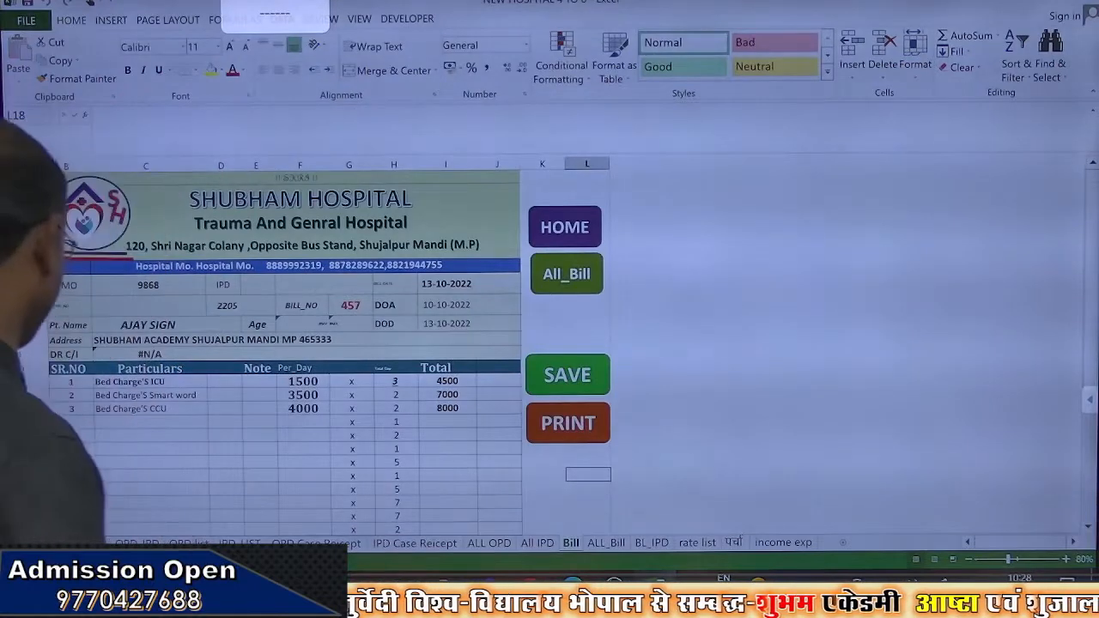
Protect the HOME sheet with a password, allowing only the selection of locked and unlocked cells, and re-enter the password to confirm
click(564, 227)
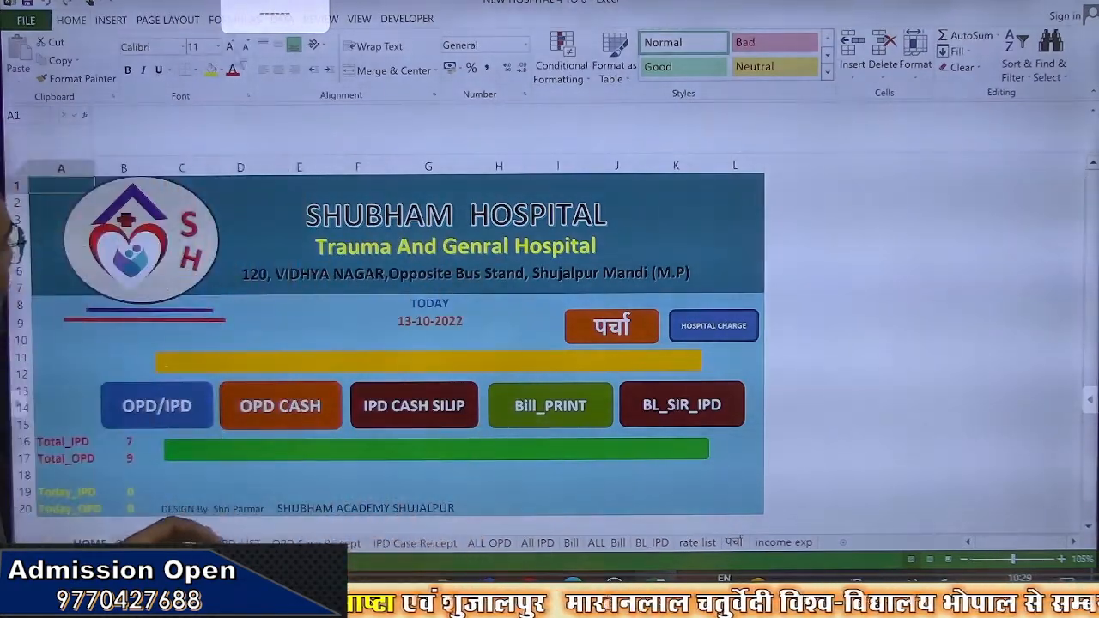
drag(233, 180, 715, 273)
drag(40, 187, 741, 290)
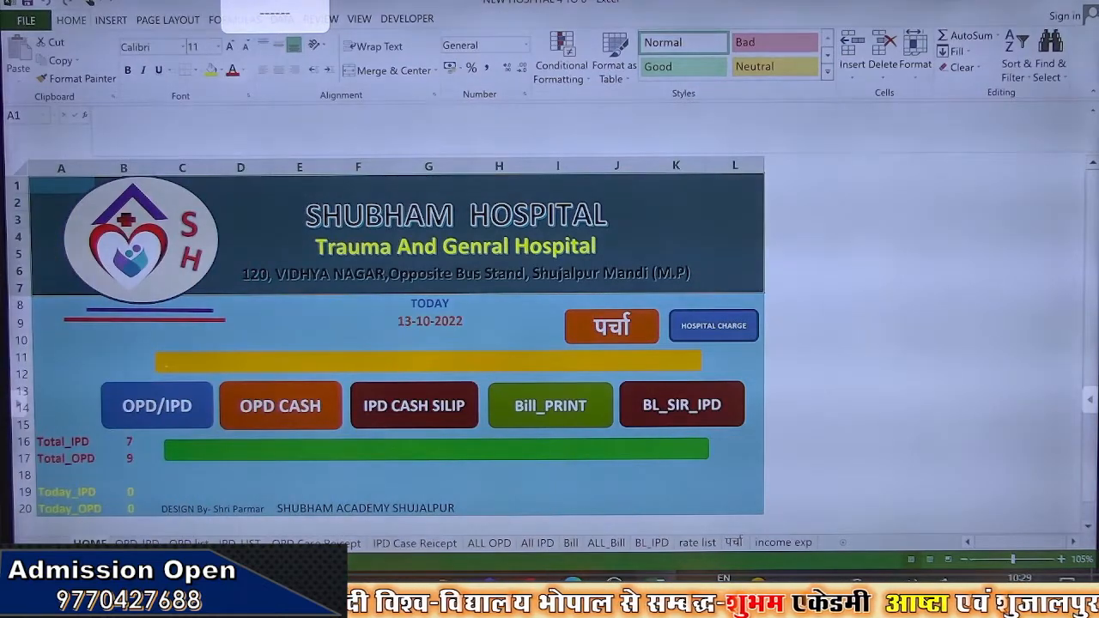
right_click(88, 543)
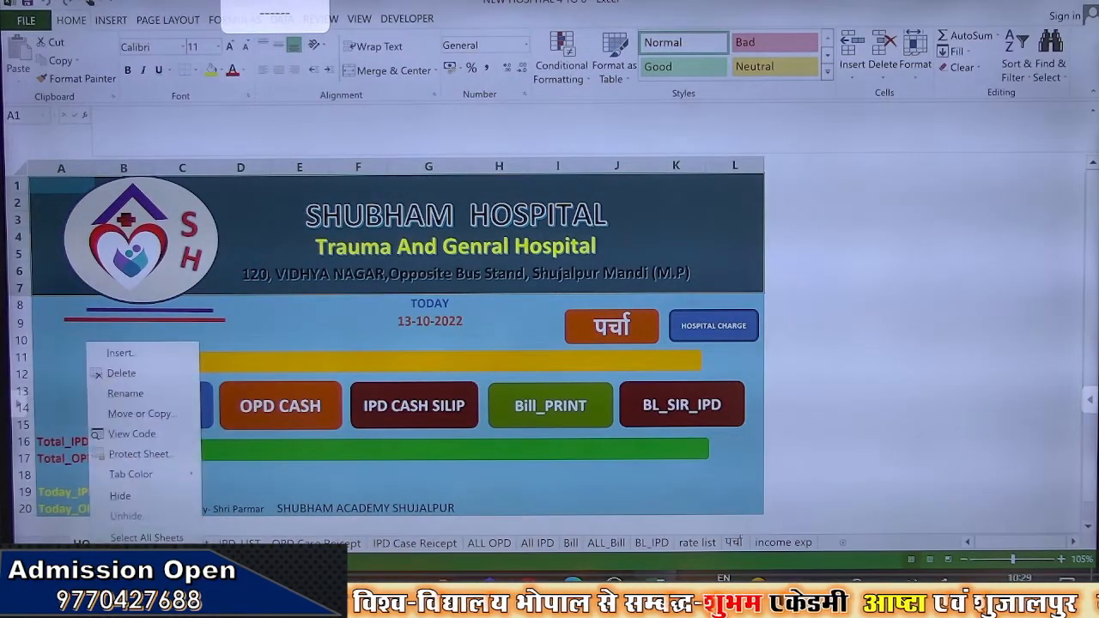
click(126, 455)
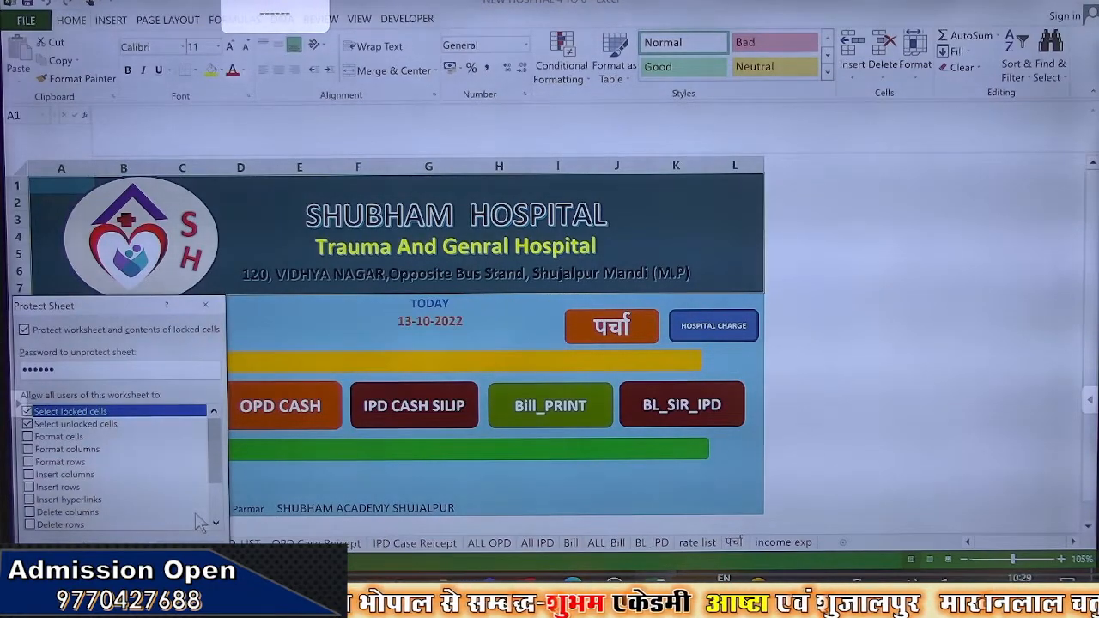
key(Return)
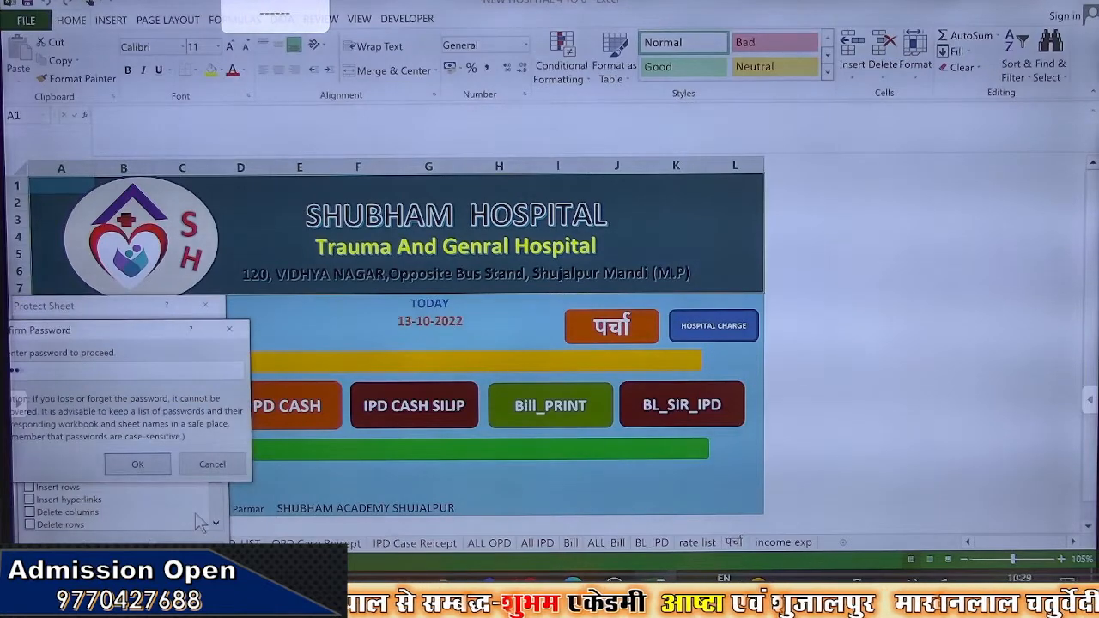
key(Return)
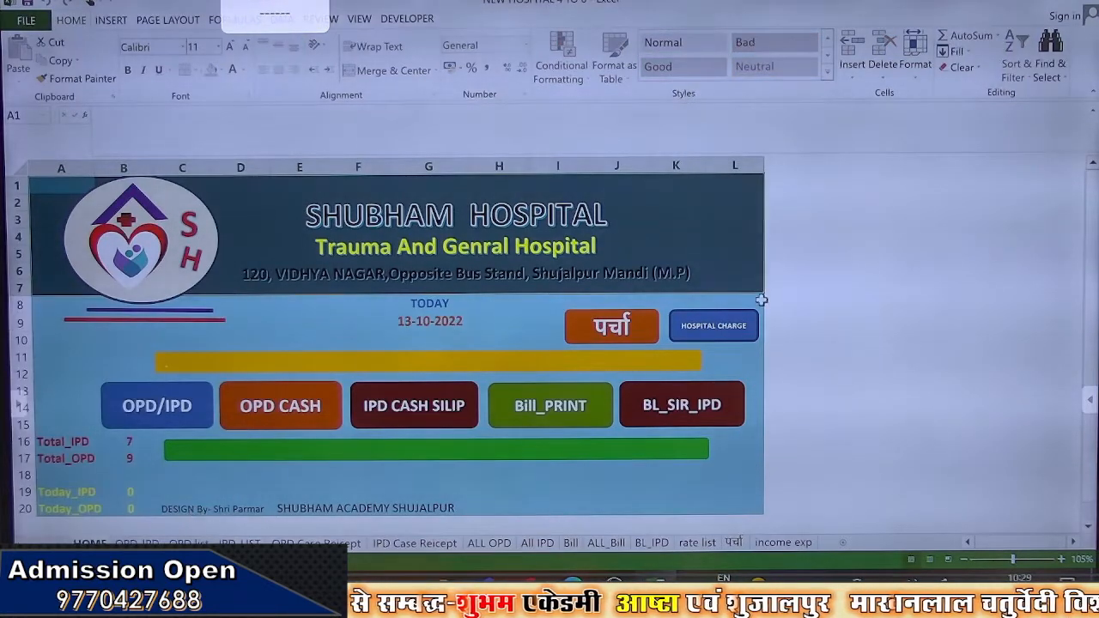
Try to edit the date cell G9 under TODAY to test the sheet protection
click(417, 323)
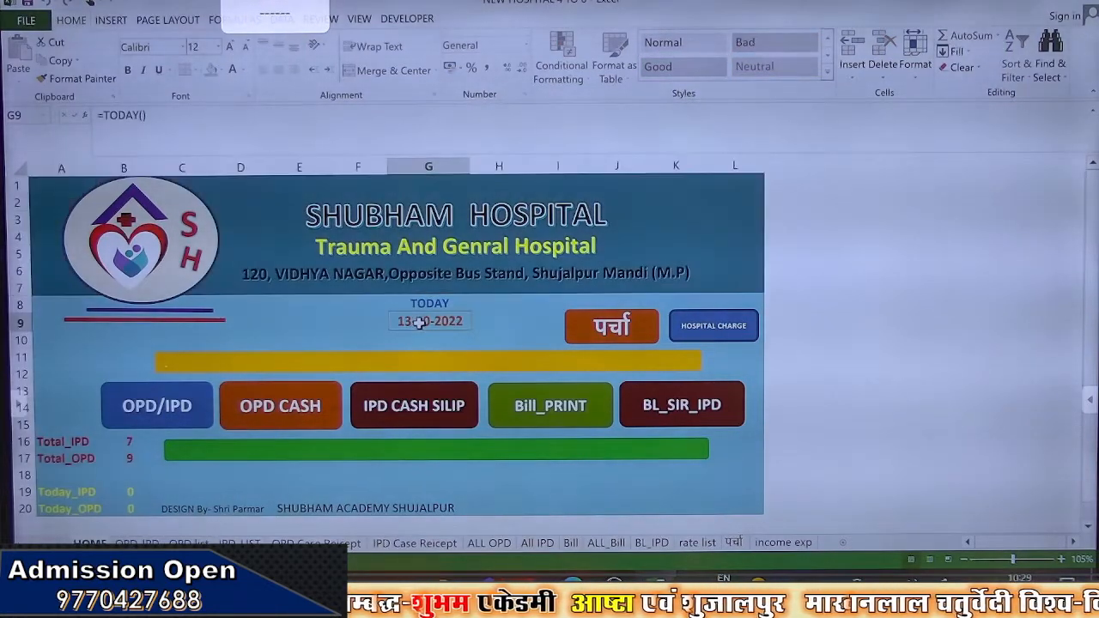
double_click(419, 322)
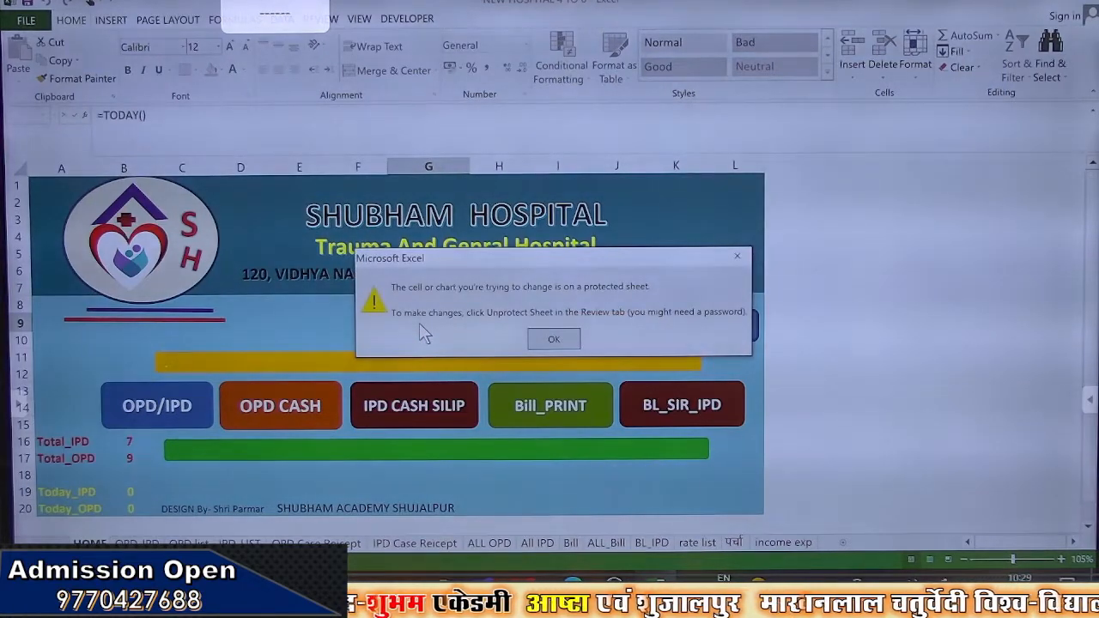
key(Return)
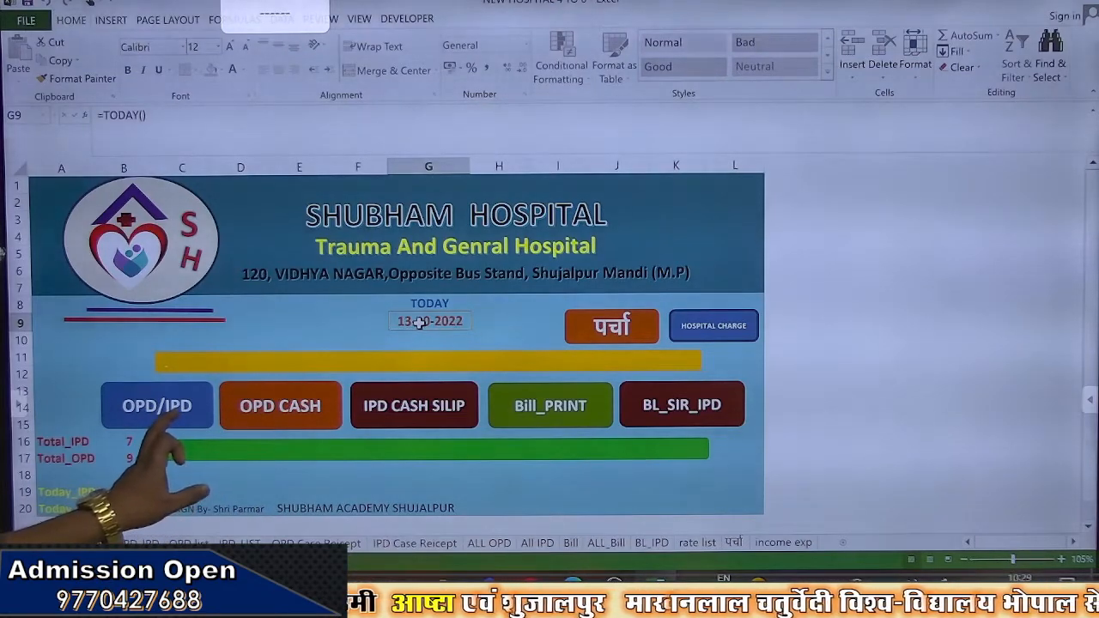
Open the OPD_IPD sheet and set the protection of all its cells to Locked and Hidden
click(160, 406)
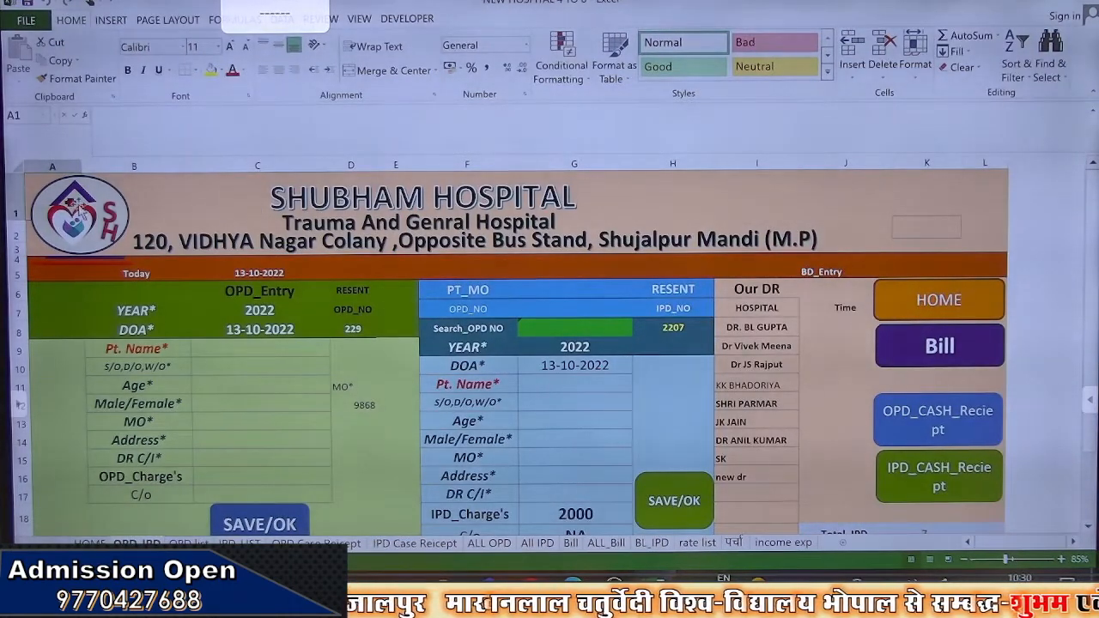
click(11, 166)
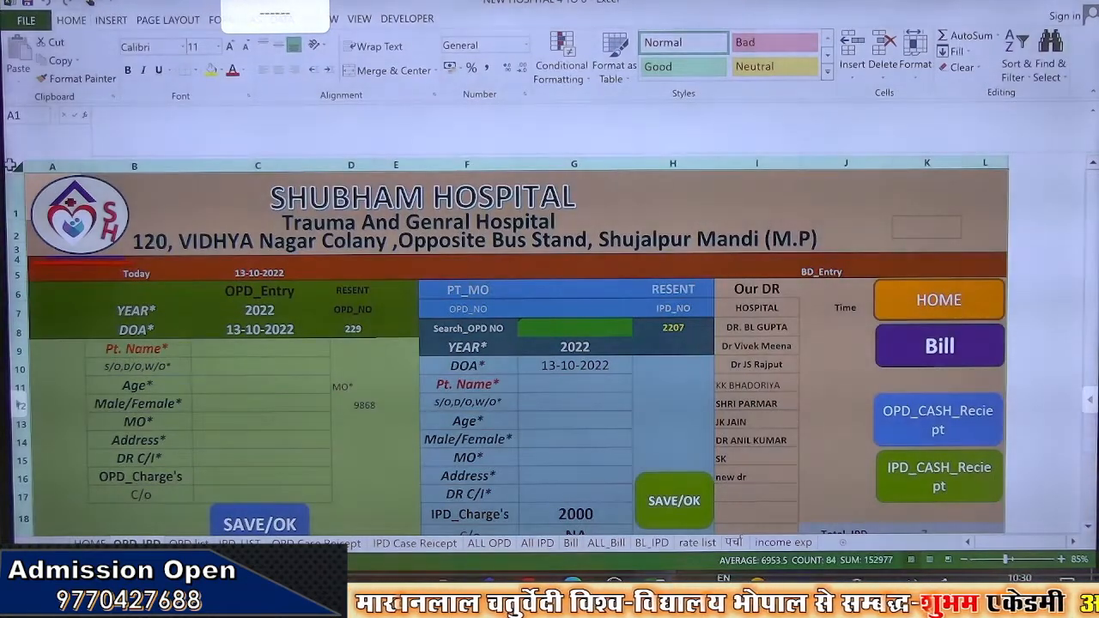
right_click(224, 393)
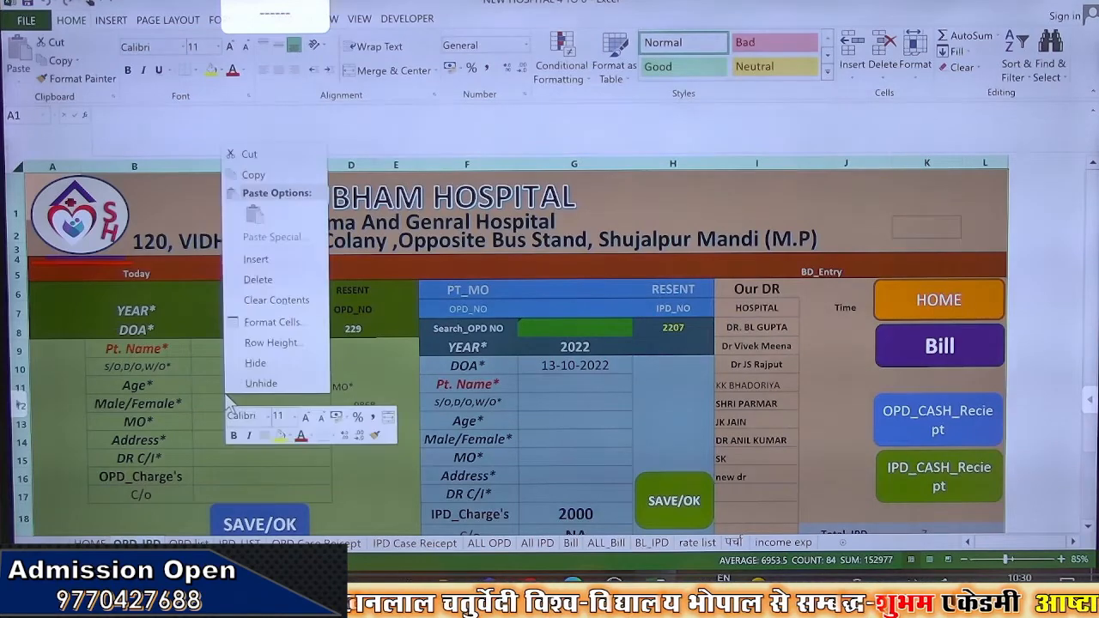
click(270, 327)
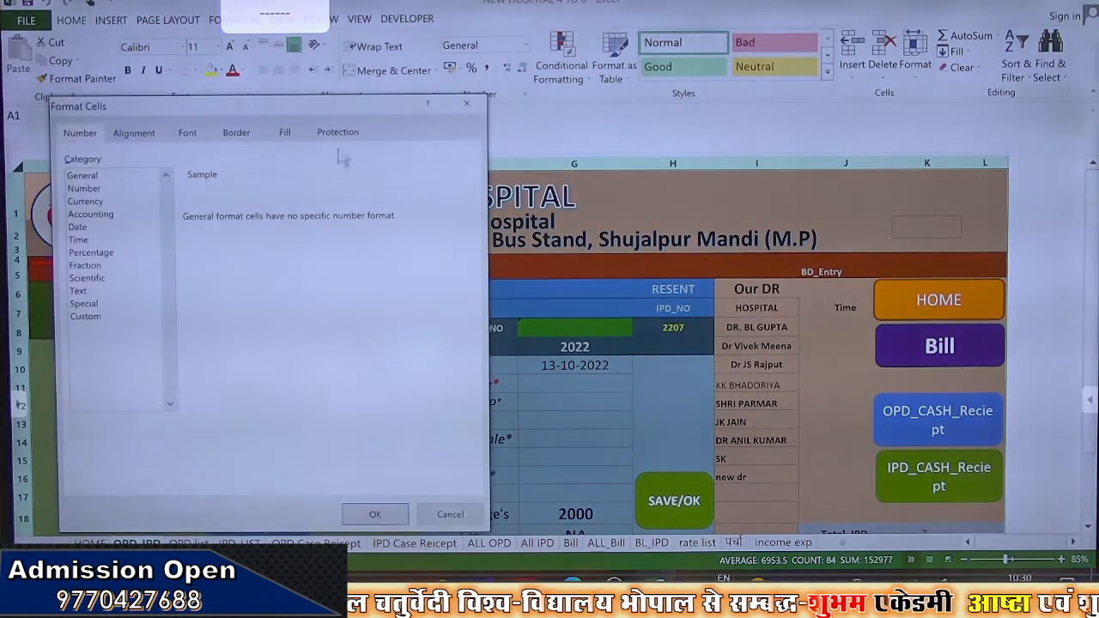
click(340, 133)
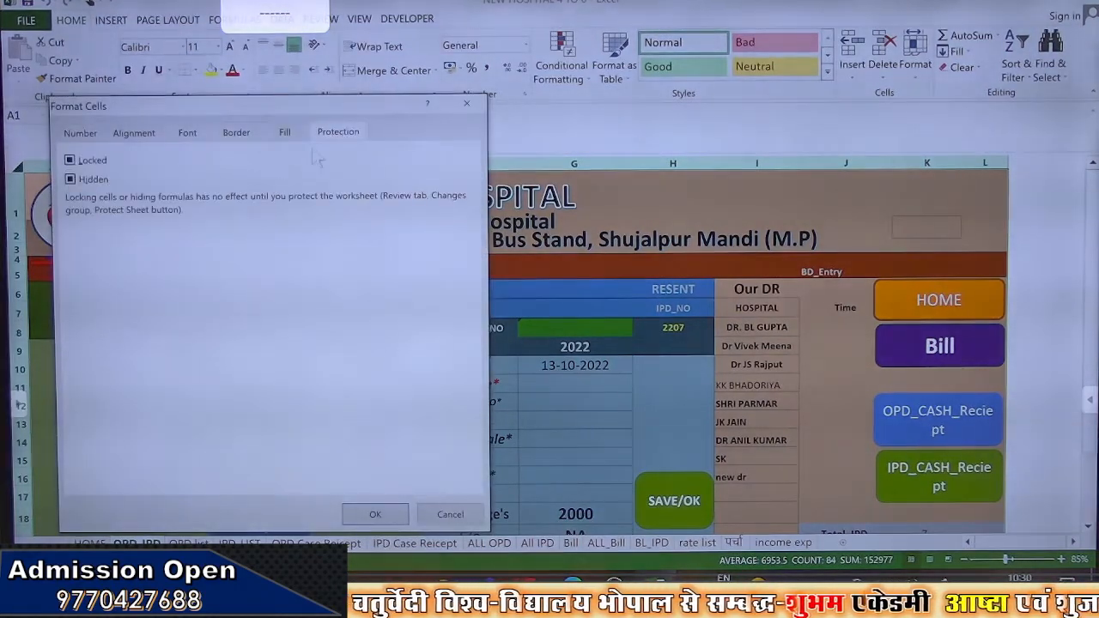
click(70, 160)
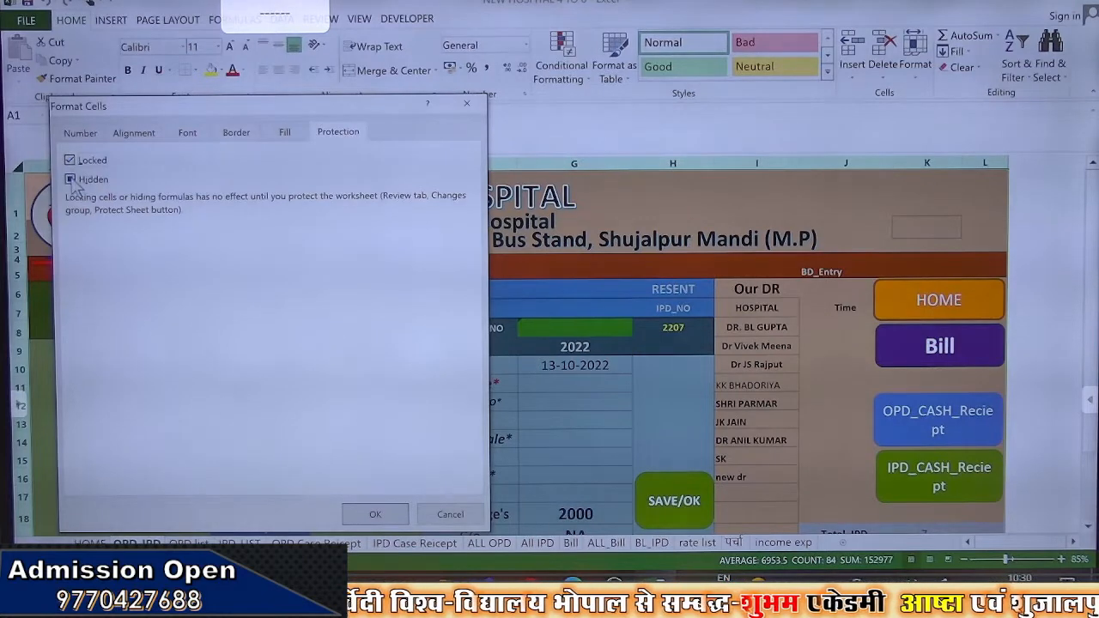
click(370, 515)
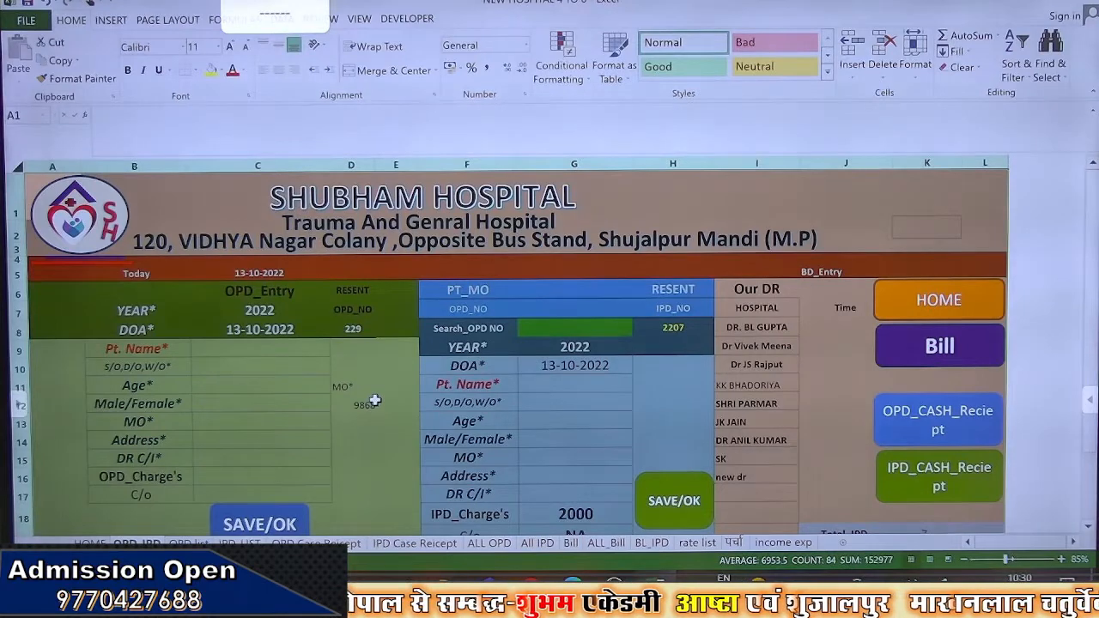
Turn off Locked and Hidden for the OPD_Entry YEAR cell C7
click(295, 362)
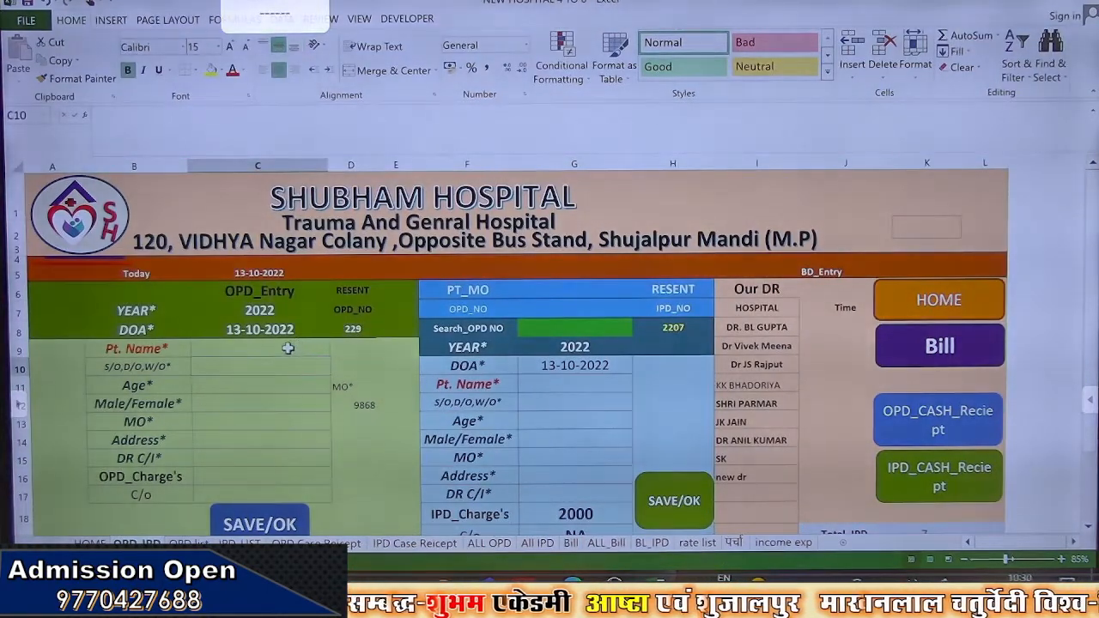
click(288, 348)
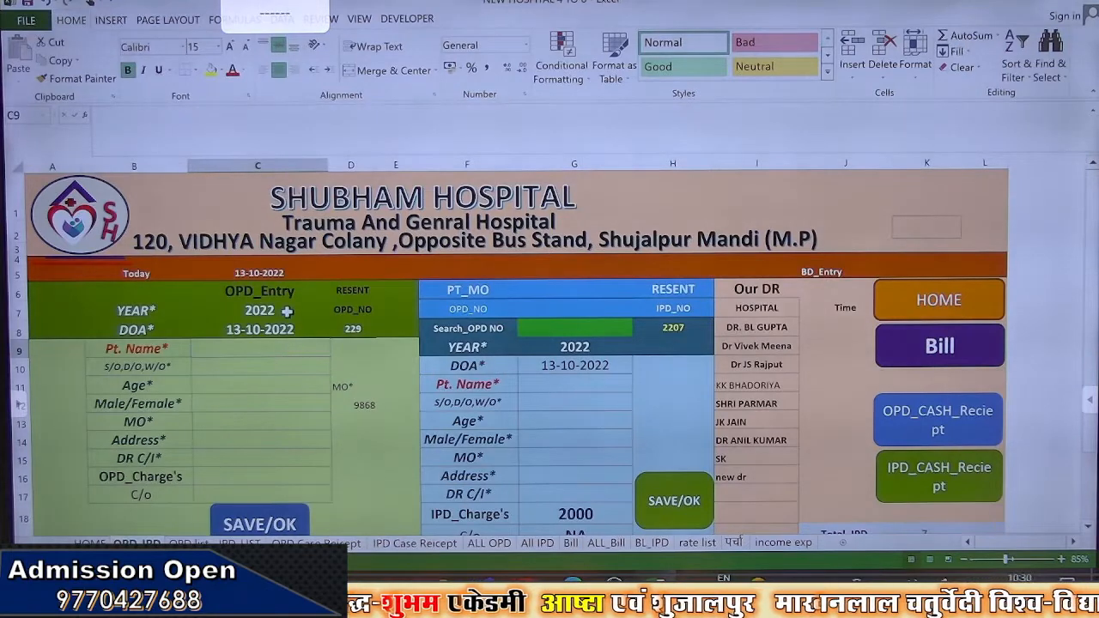
click(287, 311)
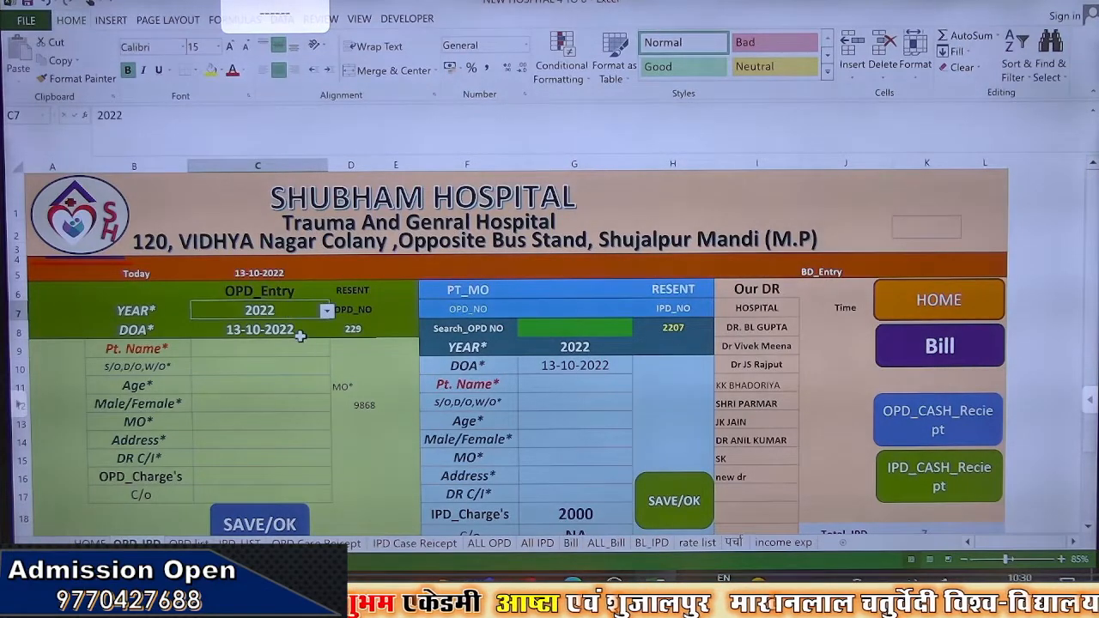
click(300, 335)
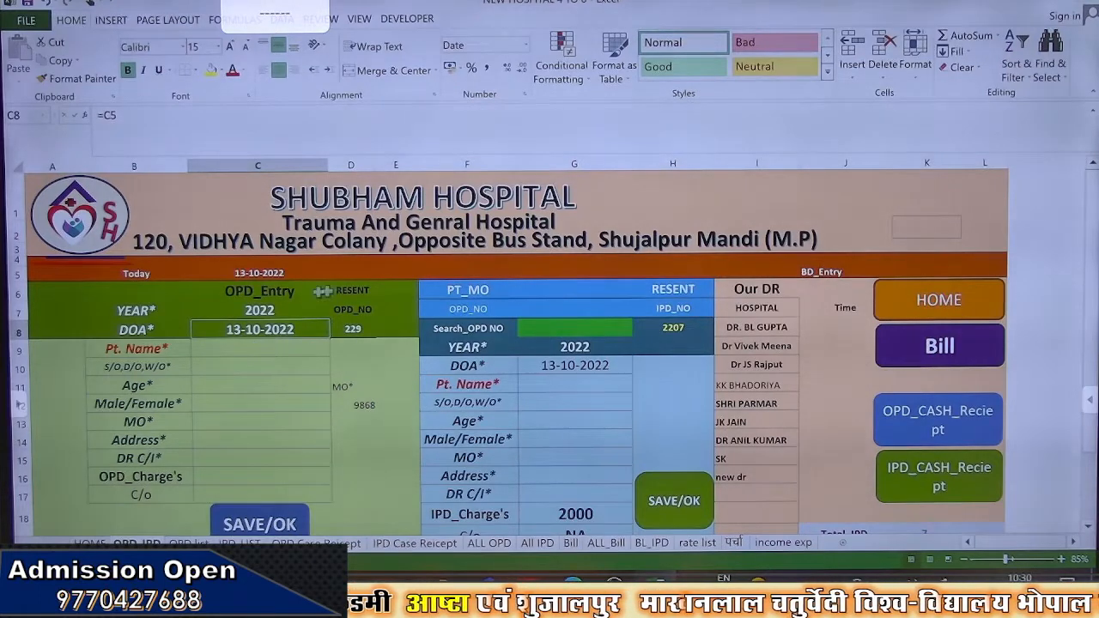
click(282, 273)
click(256, 307)
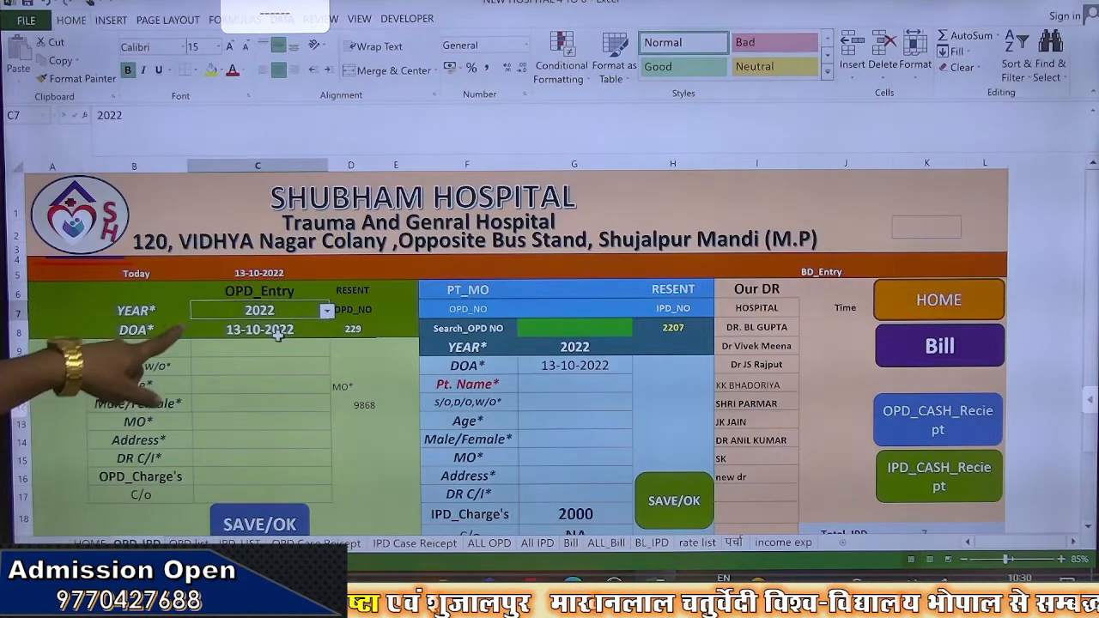
right_click(293, 316)
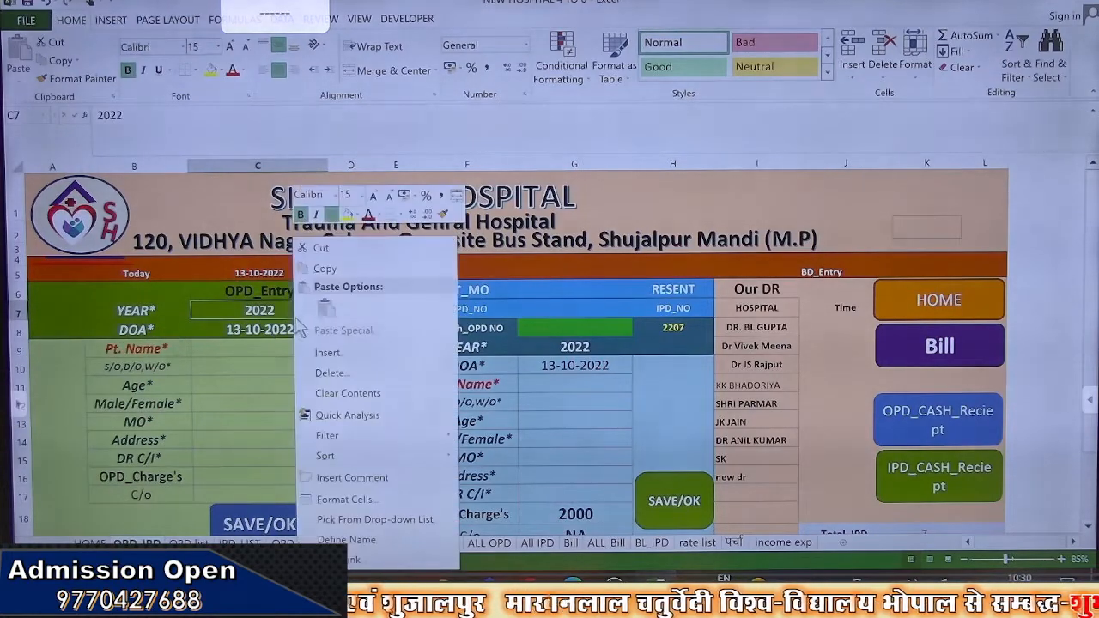
click(378, 499)
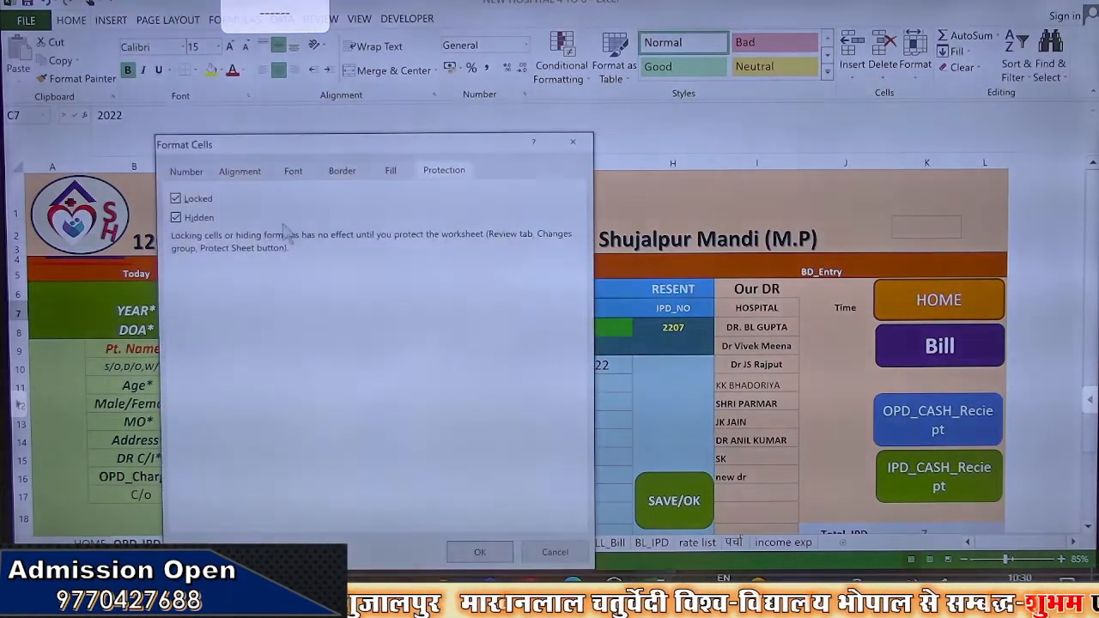
click(201, 199)
click(201, 219)
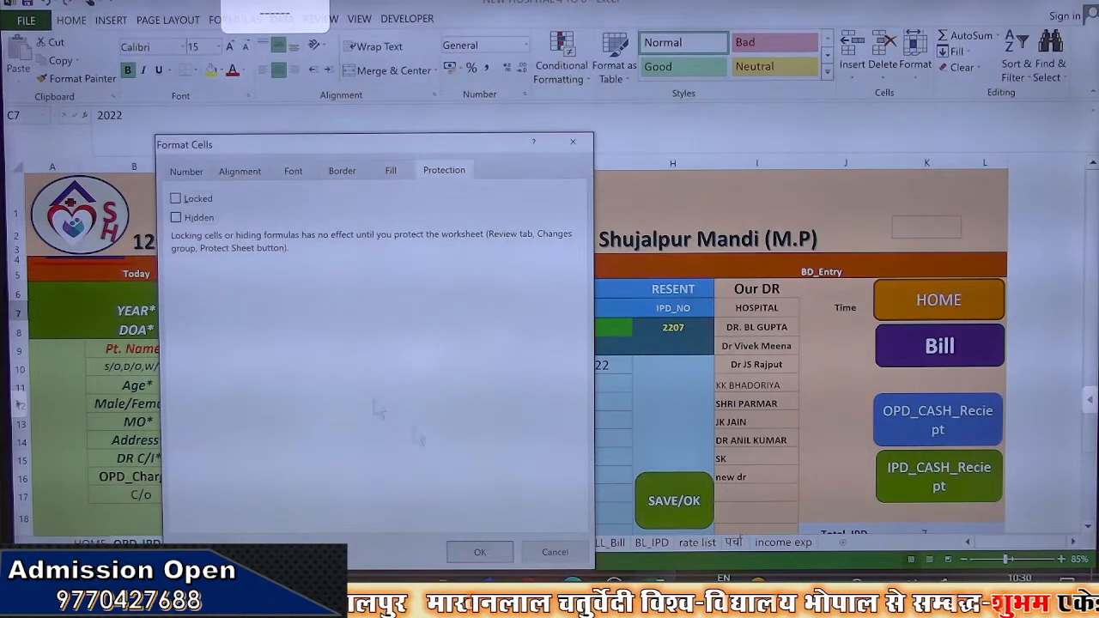
click(479, 552)
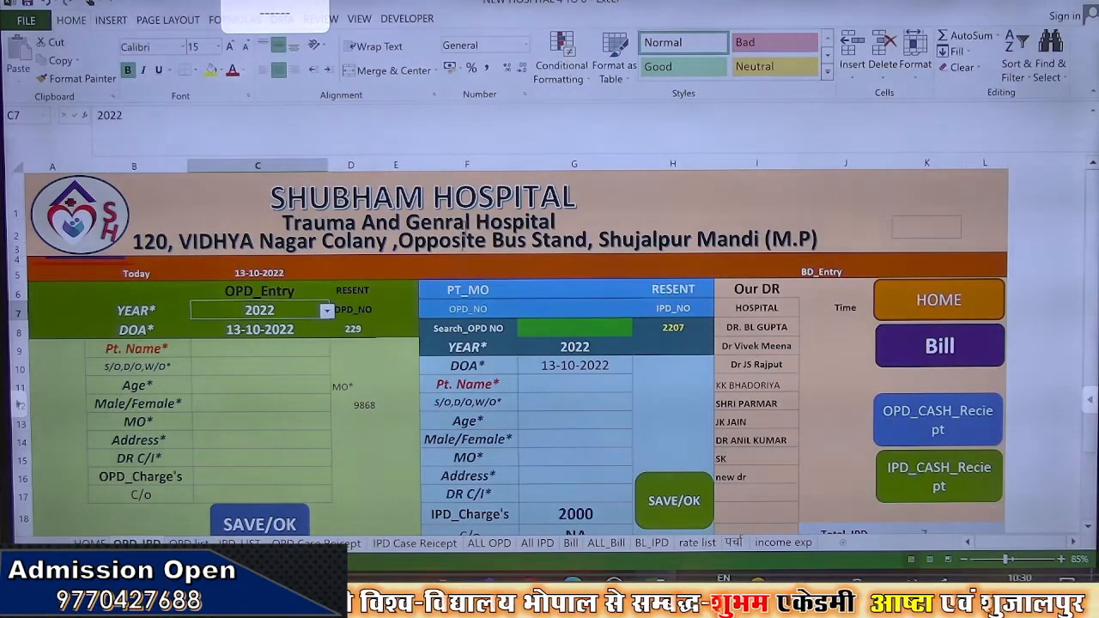
Delete the stray MO* label and the number below it, to the right of the OPD_Entry form
click(353, 325)
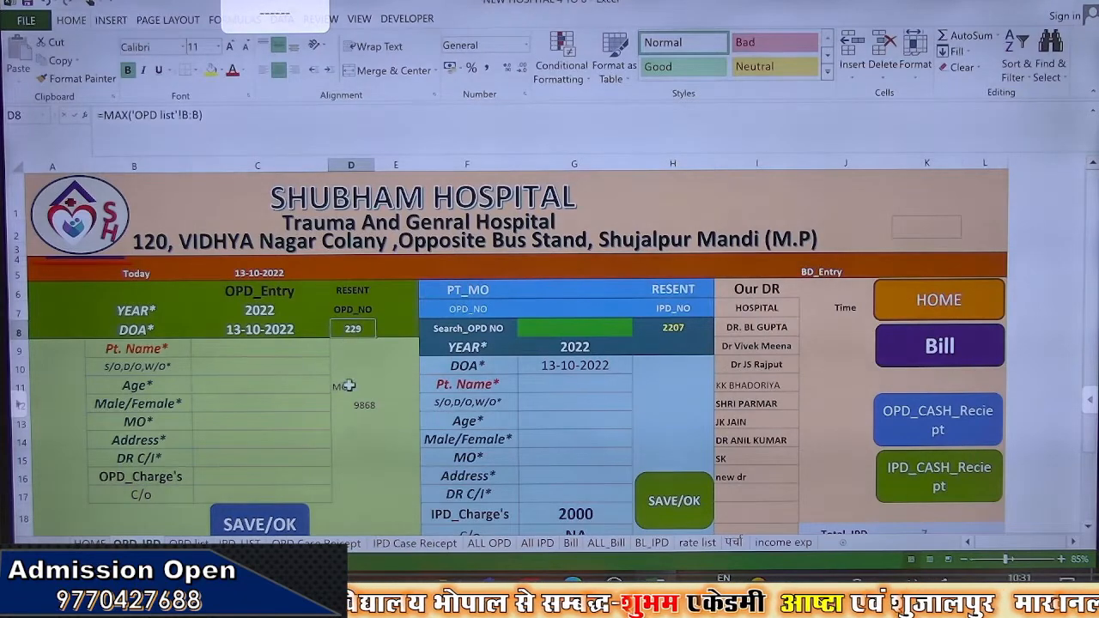
drag(347, 385, 374, 409)
key(Delete)
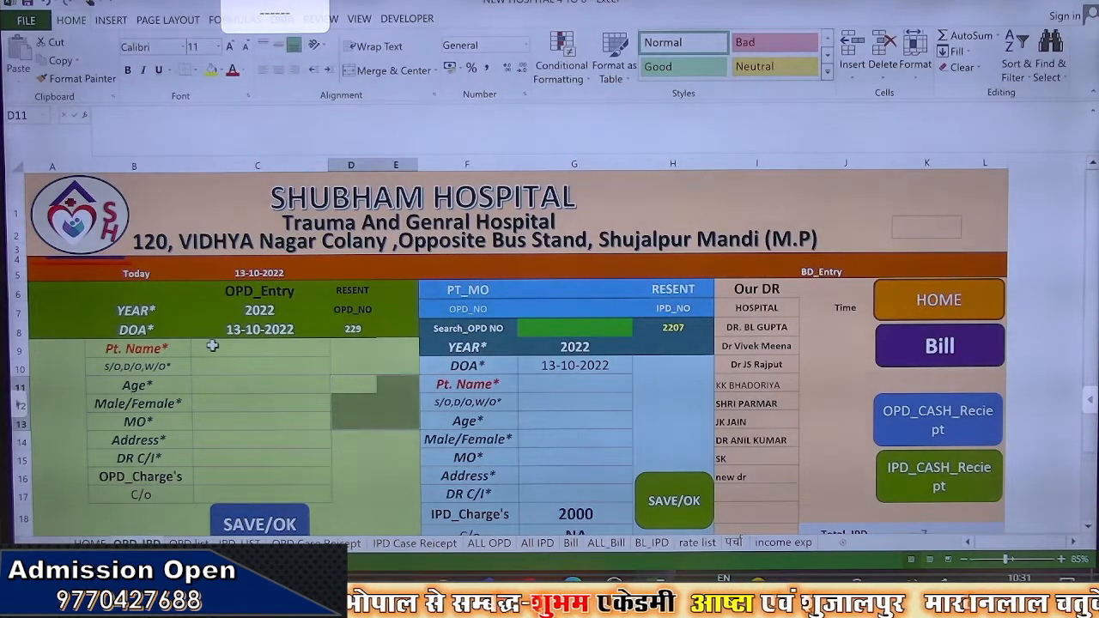
Turn off Locked and Hidden for the OPD_Entry input cells C9:C17, from Pt. Name to C/o
drag(212, 345, 243, 487)
right_click(241, 427)
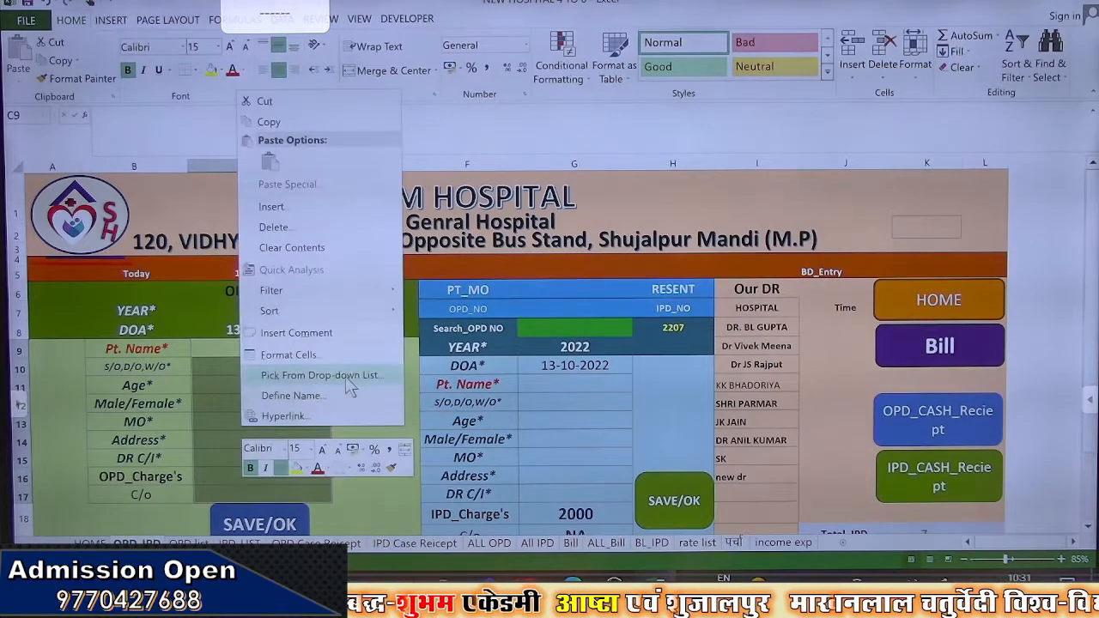
click(288, 354)
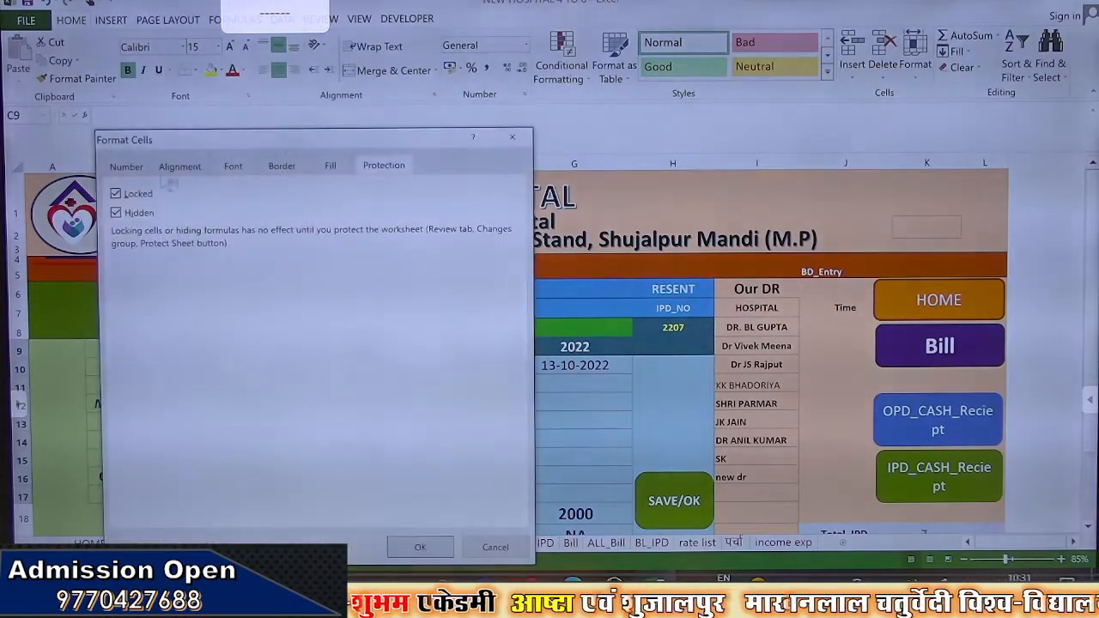
click(117, 194)
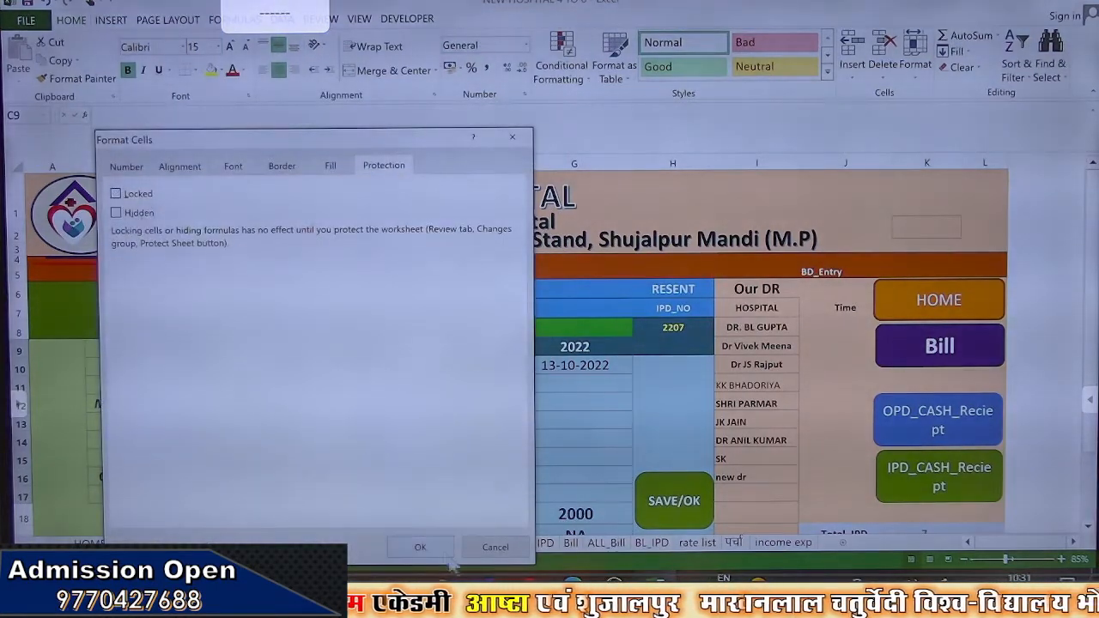
click(420, 547)
click(307, 407)
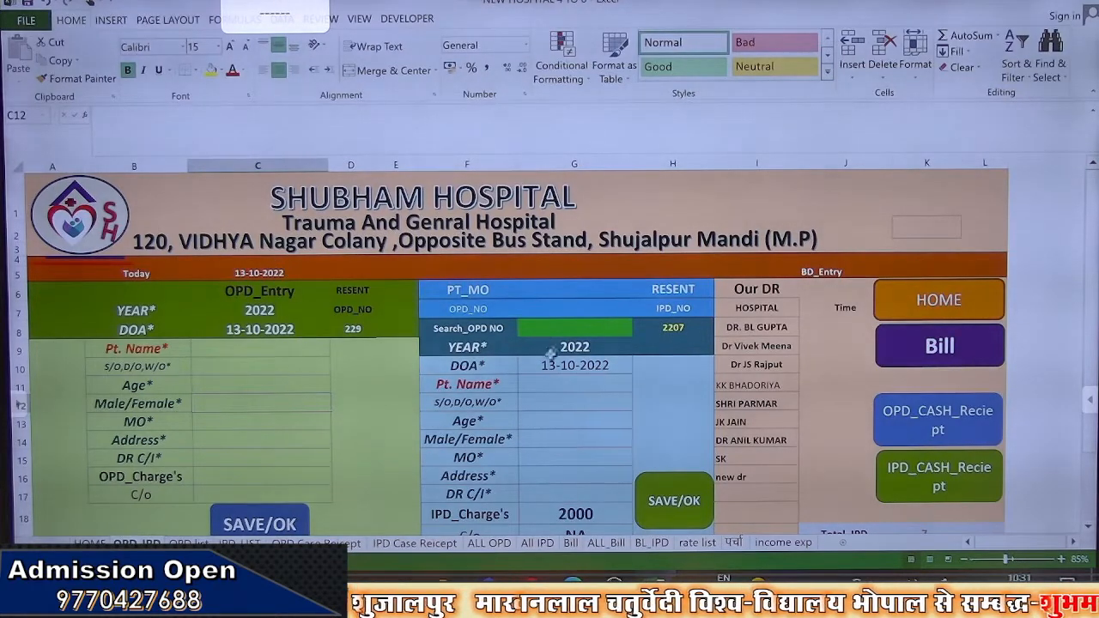
click(557, 292)
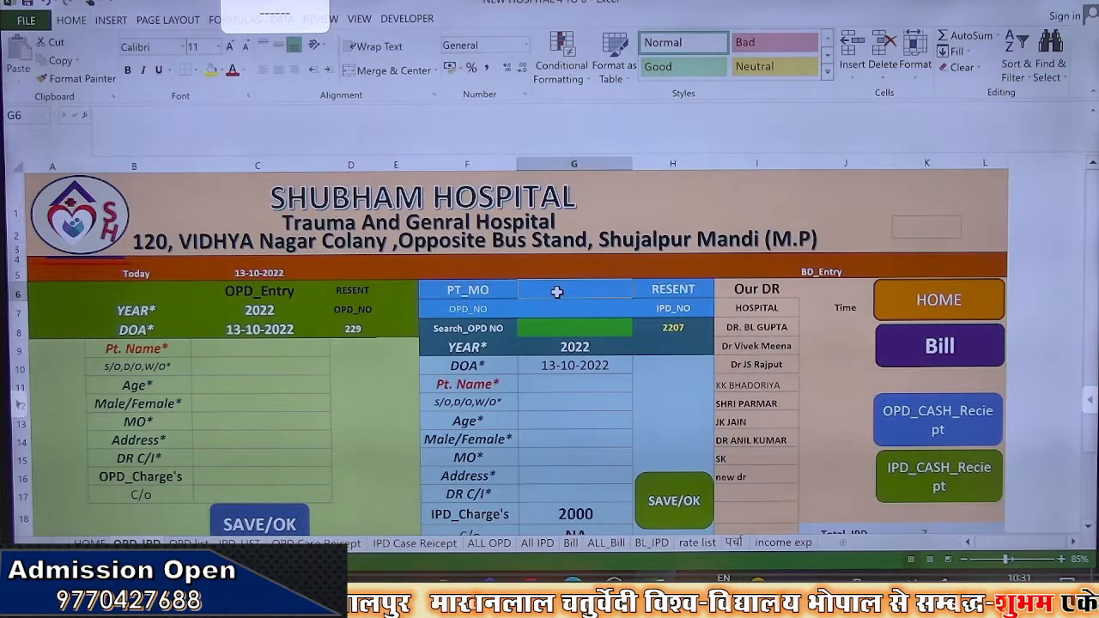
click(557, 309)
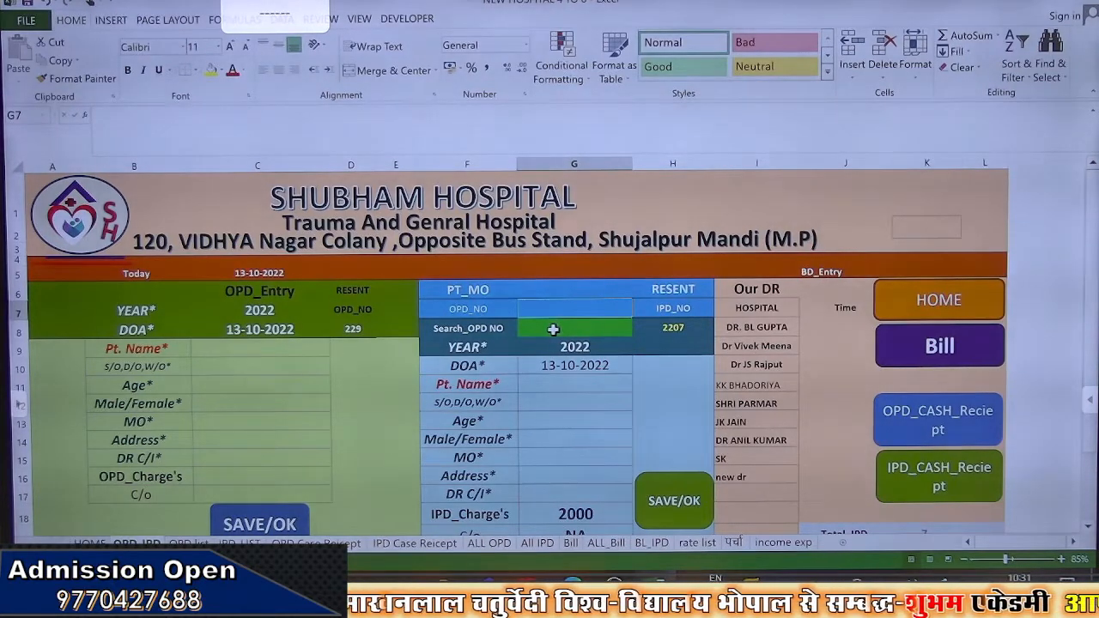
click(553, 329)
click(545, 304)
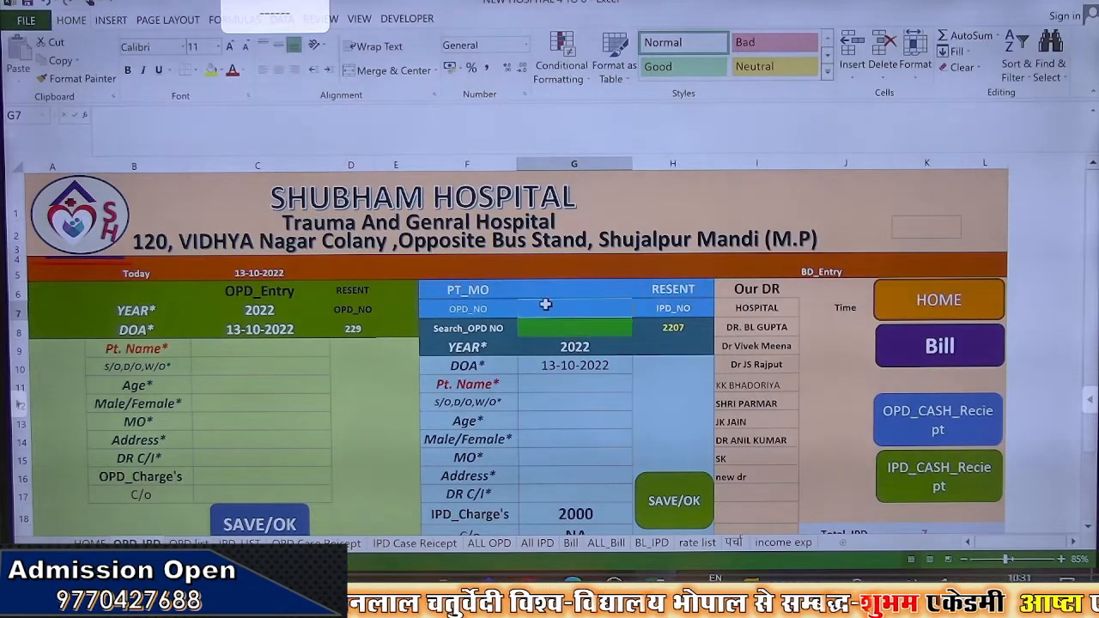
click(550, 333)
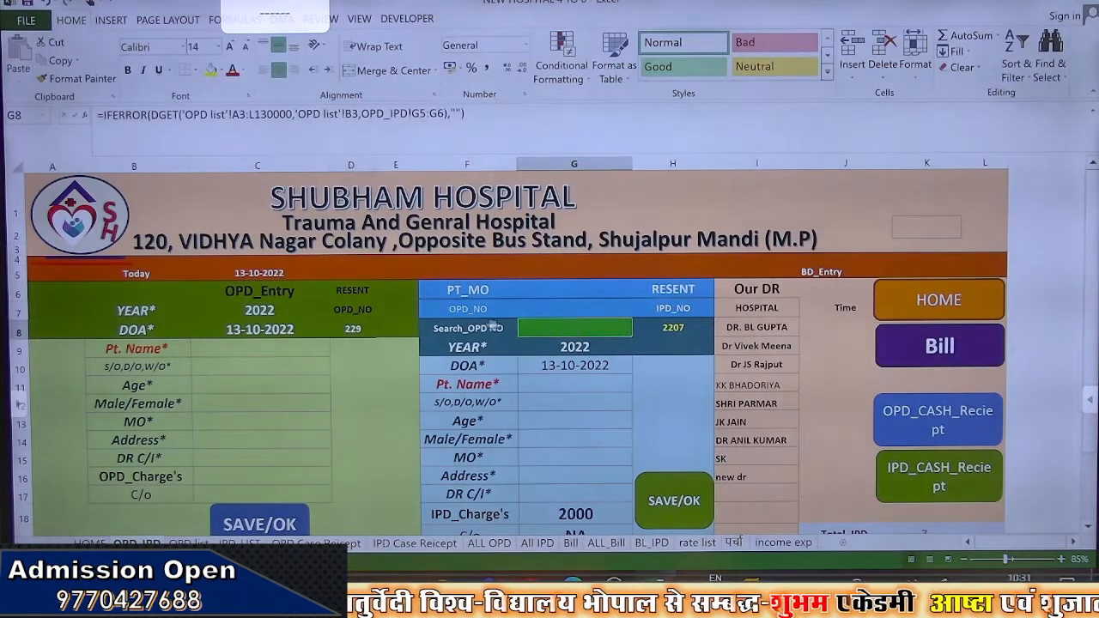
Fill the PT_MO and OPD_NO search block F6:H8 with light orange and make its text red
click(507, 290)
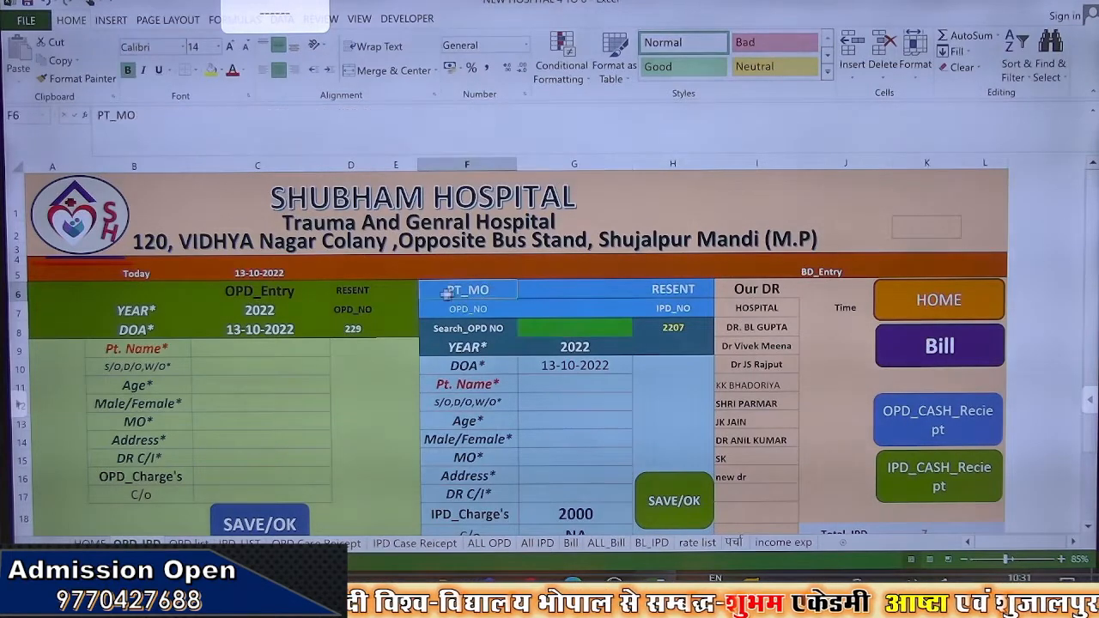
drag(460, 296, 688, 320)
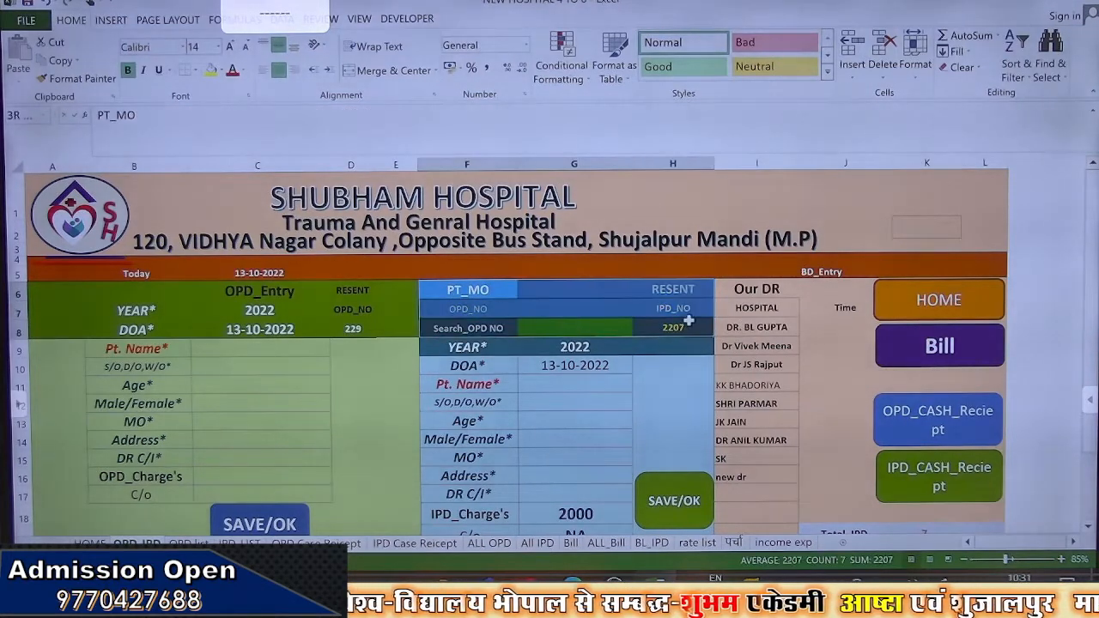
click(222, 71)
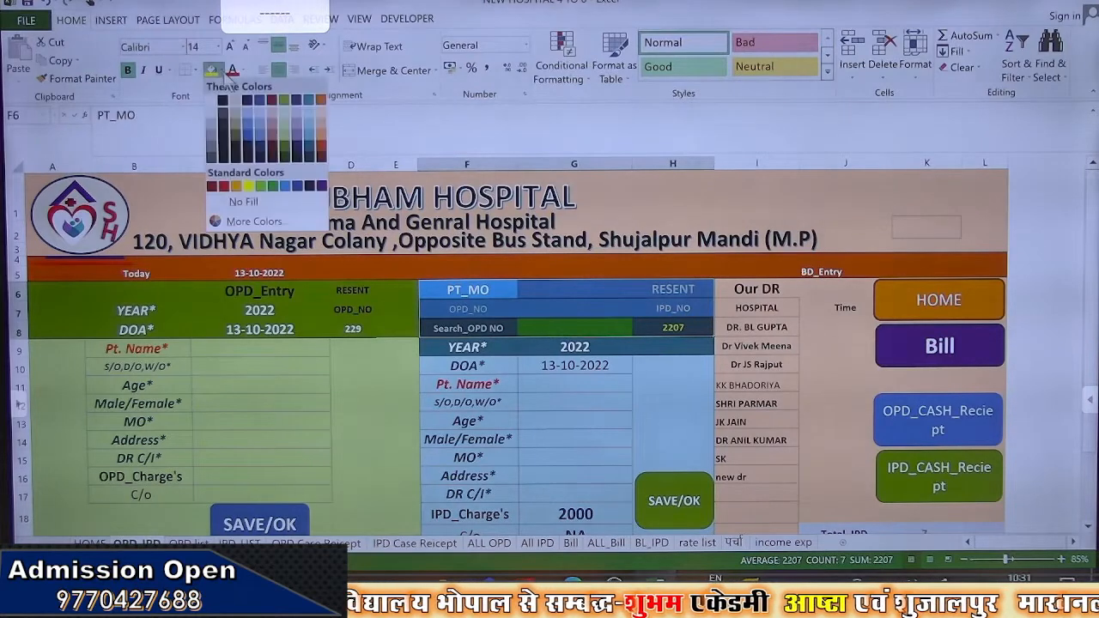
click(324, 139)
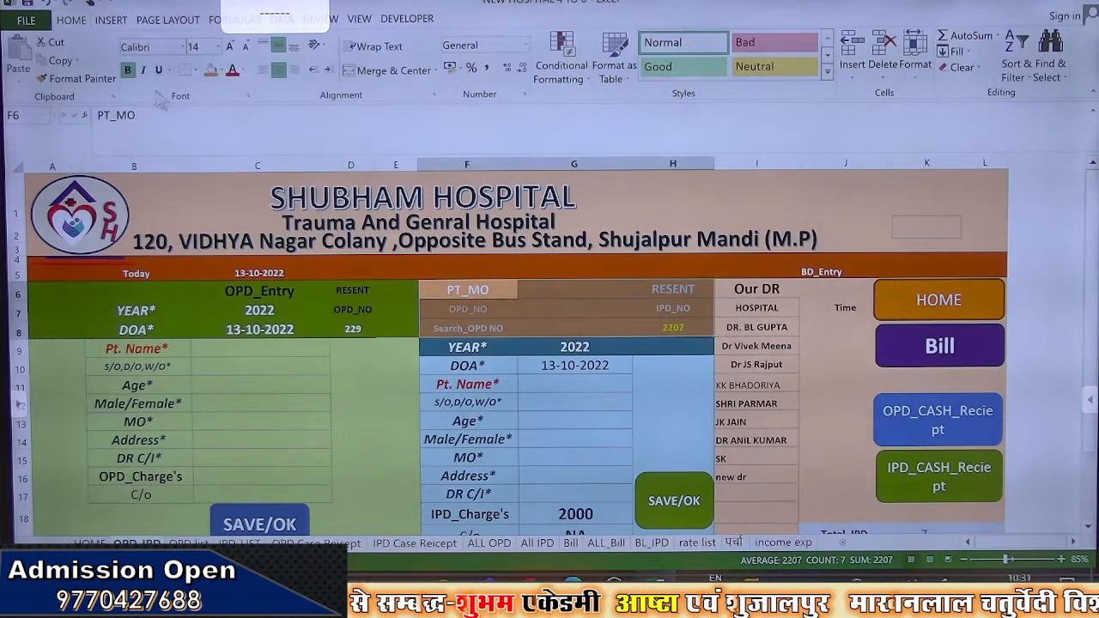
click(241, 71)
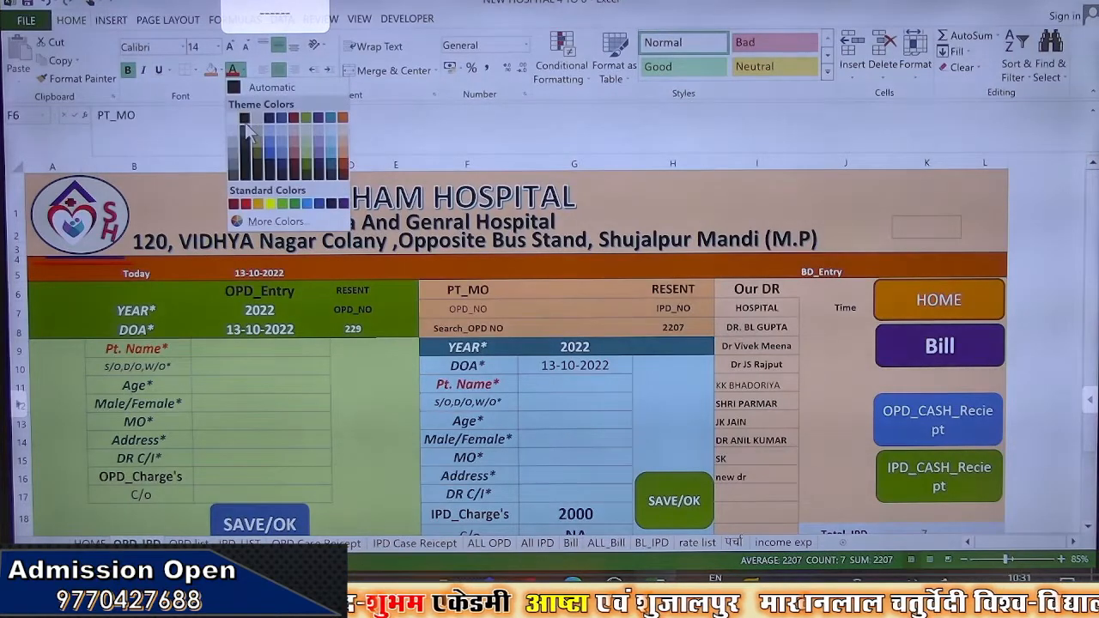
click(250, 204)
Apply All Borders to the search cells G6:G8 beside PT_MO, OPD_NO and Search_OPD NO
click(545, 307)
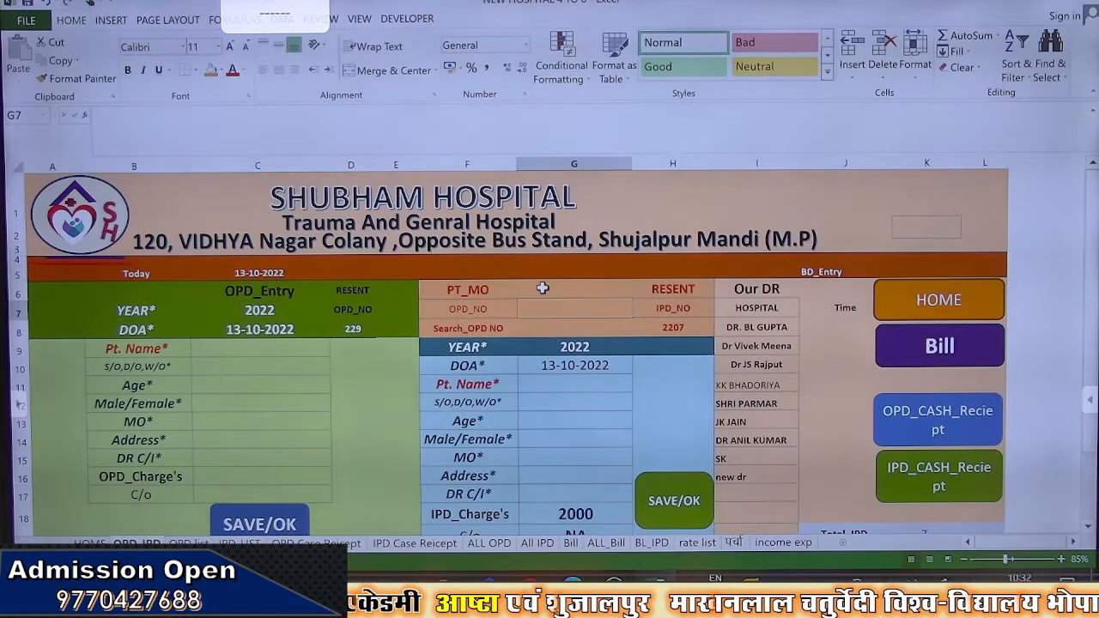
drag(542, 289, 546, 332)
click(199, 74)
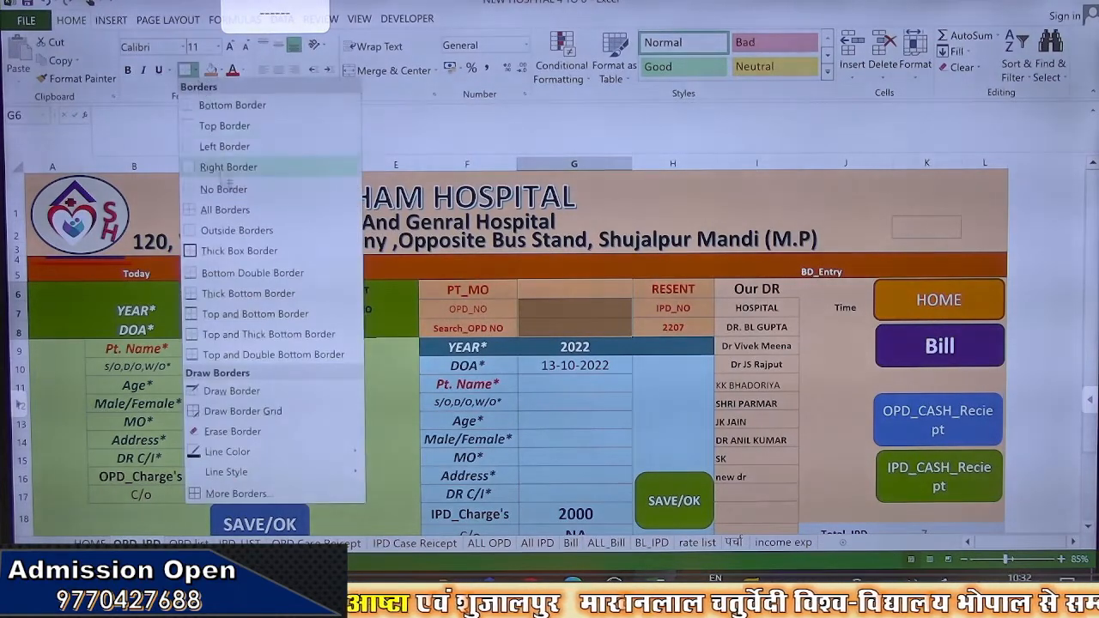
click(221, 208)
click(588, 312)
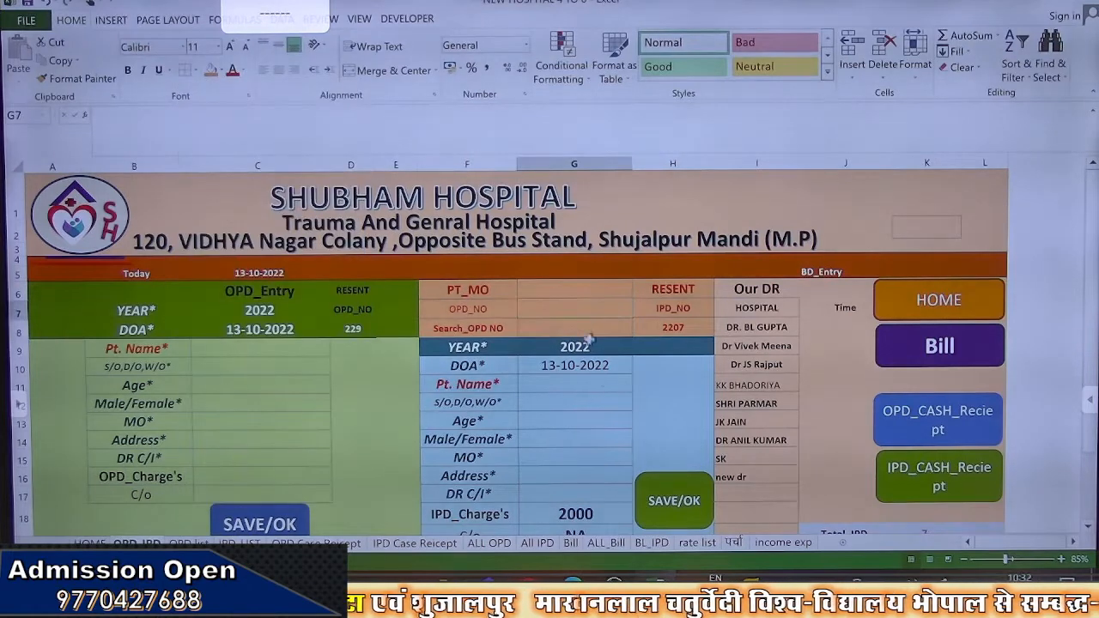
Turn off Locked and Hidden for the PT_MO and OPD_NO input cells G6:G7
click(613, 403)
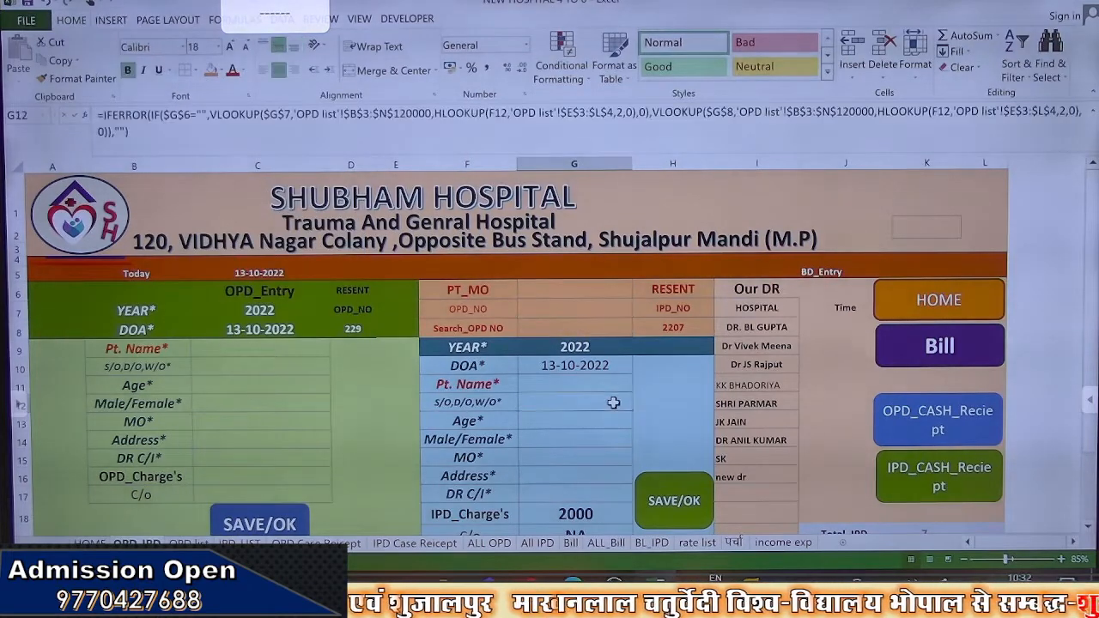
click(545, 328)
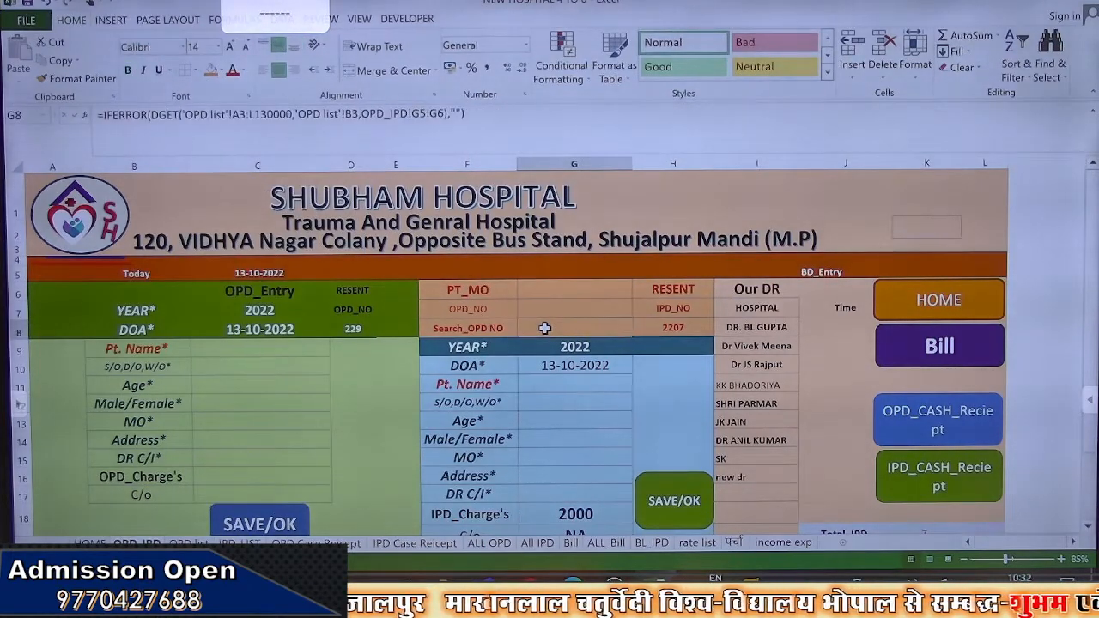
click(548, 306)
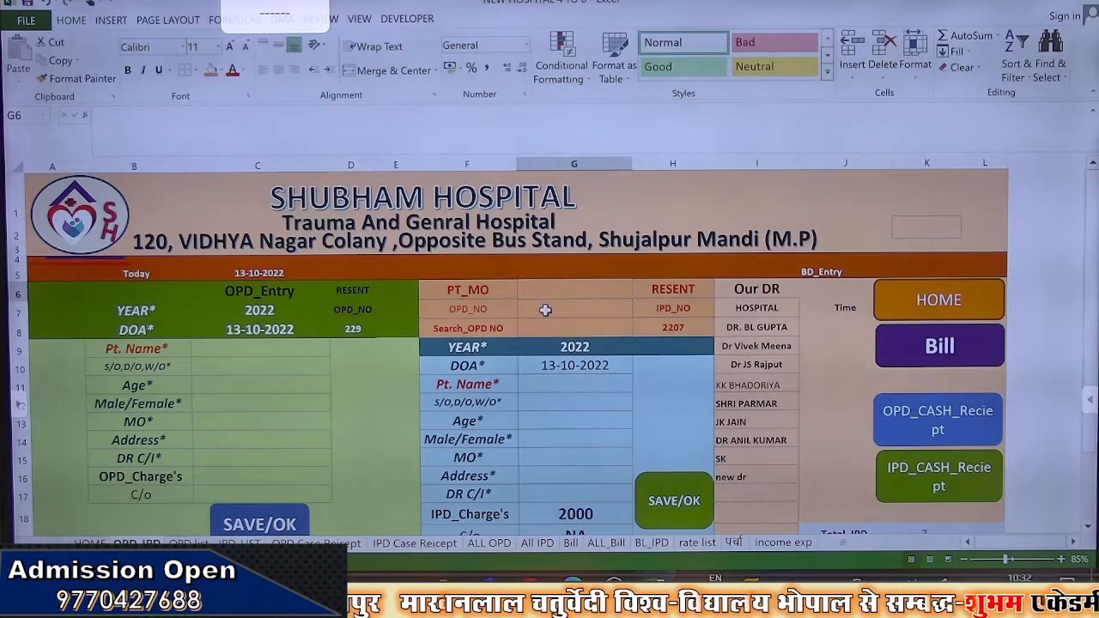
right_click(547, 305)
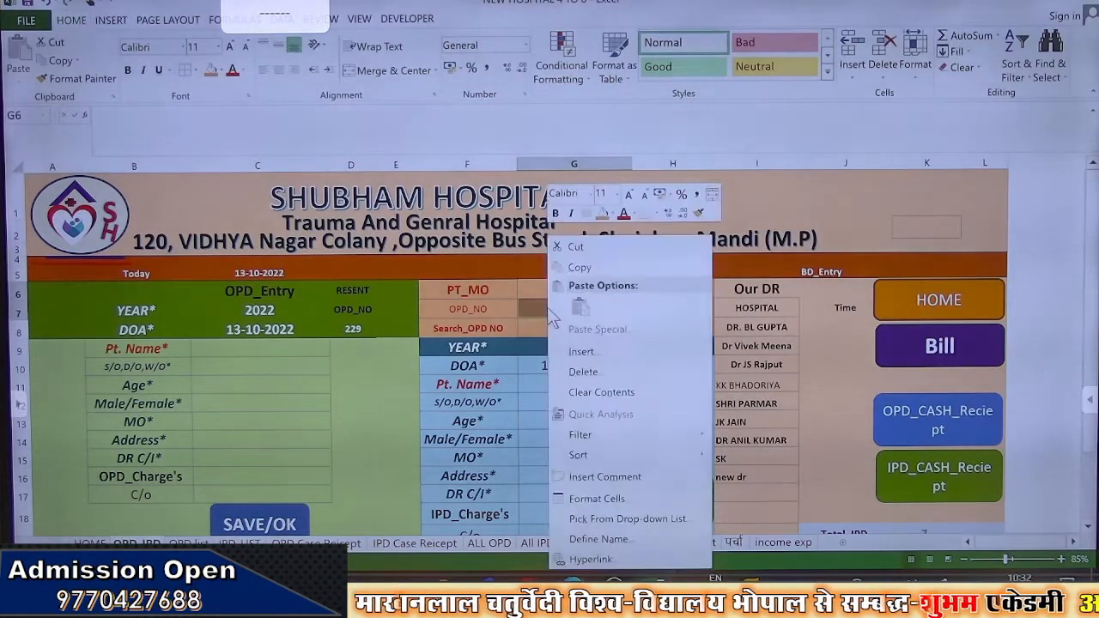
click(596, 499)
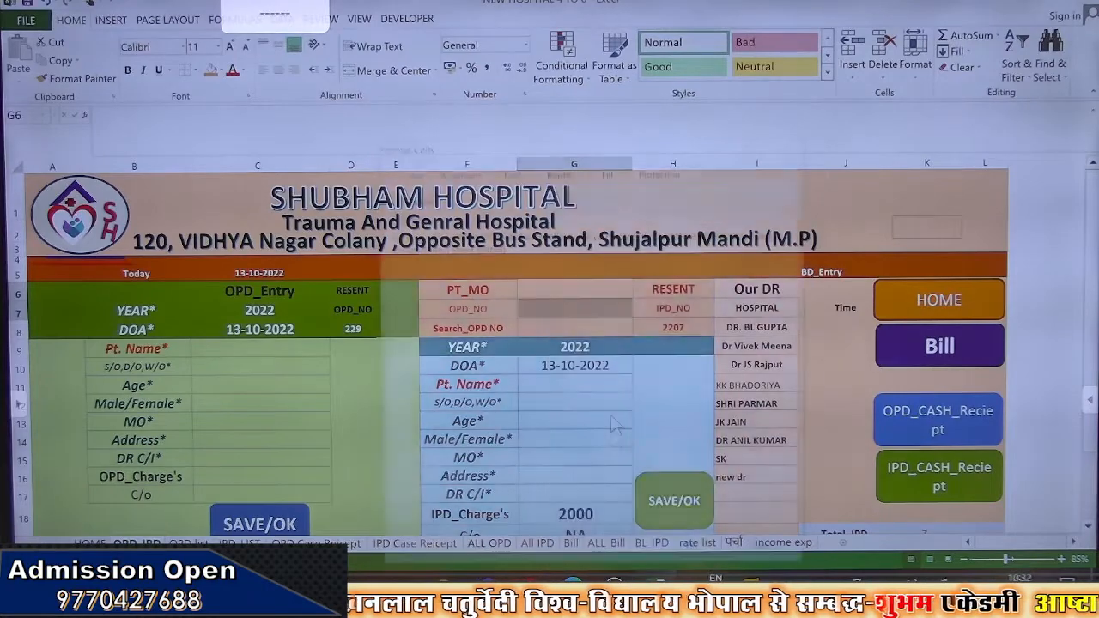
click(412, 197)
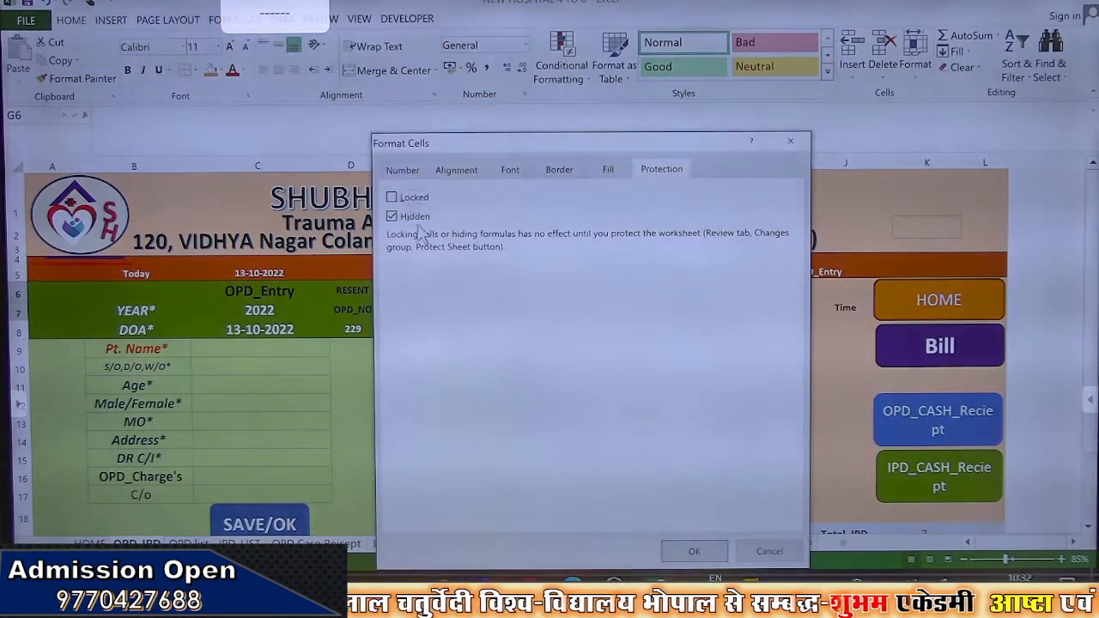
click(420, 219)
click(687, 550)
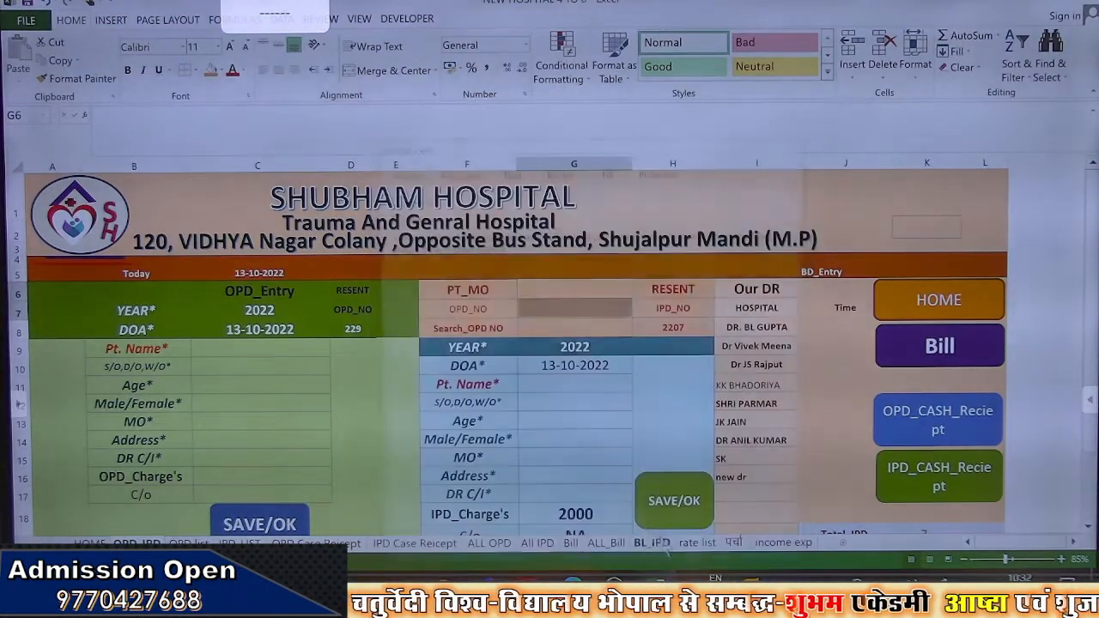
Turn off Locked and Hidden for the IPD_Charge's cell G18
click(562, 330)
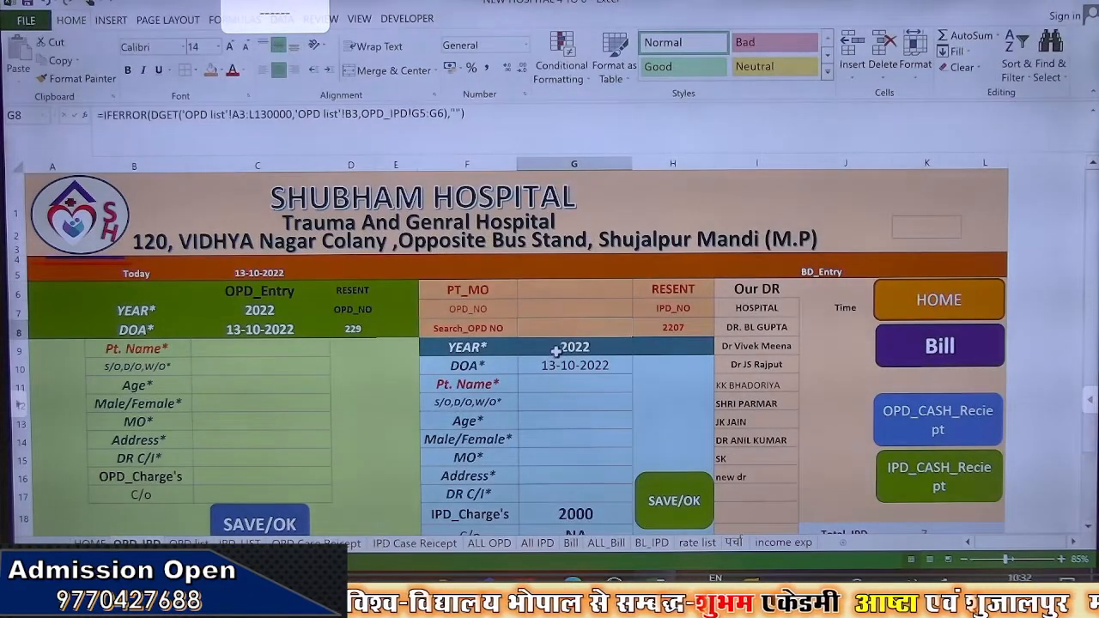
scroll(554, 352, down, 2)
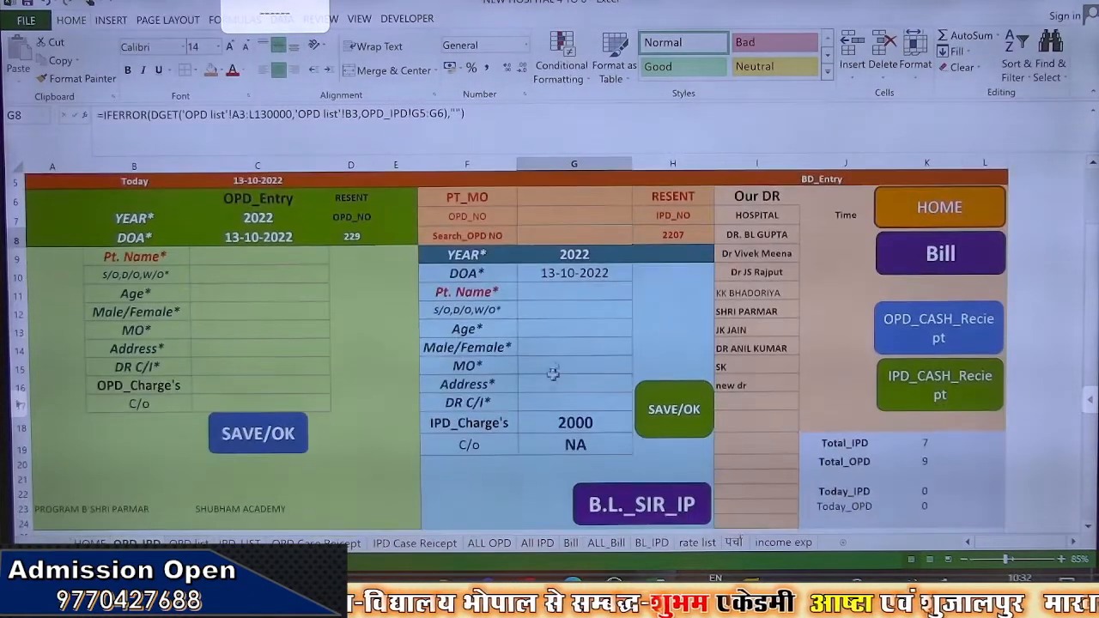
click(583, 421)
right_click(583, 420)
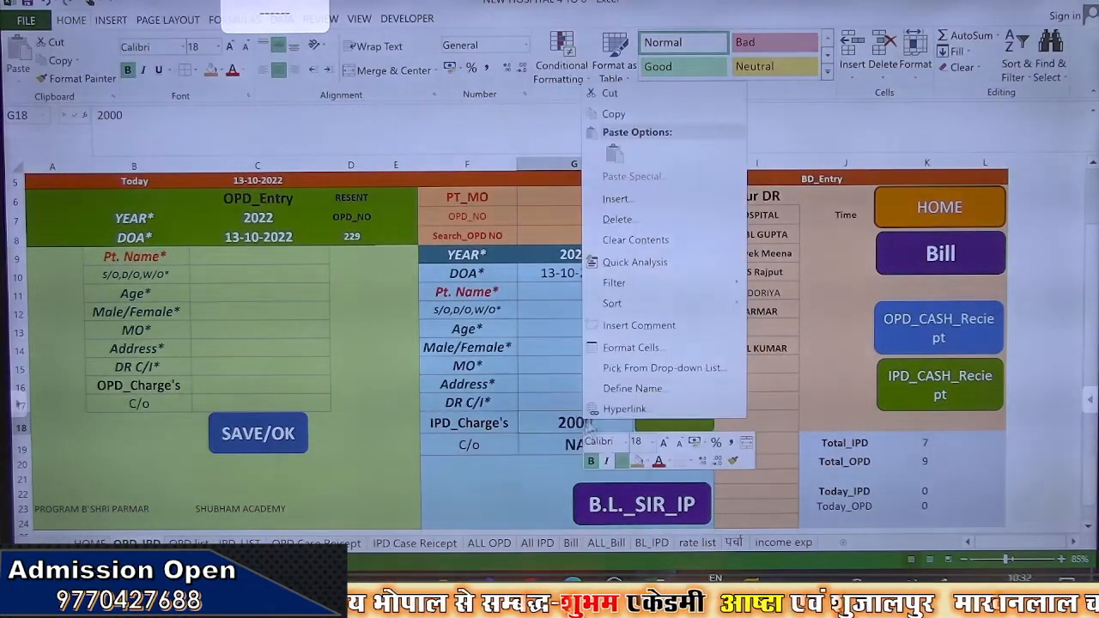
click(632, 354)
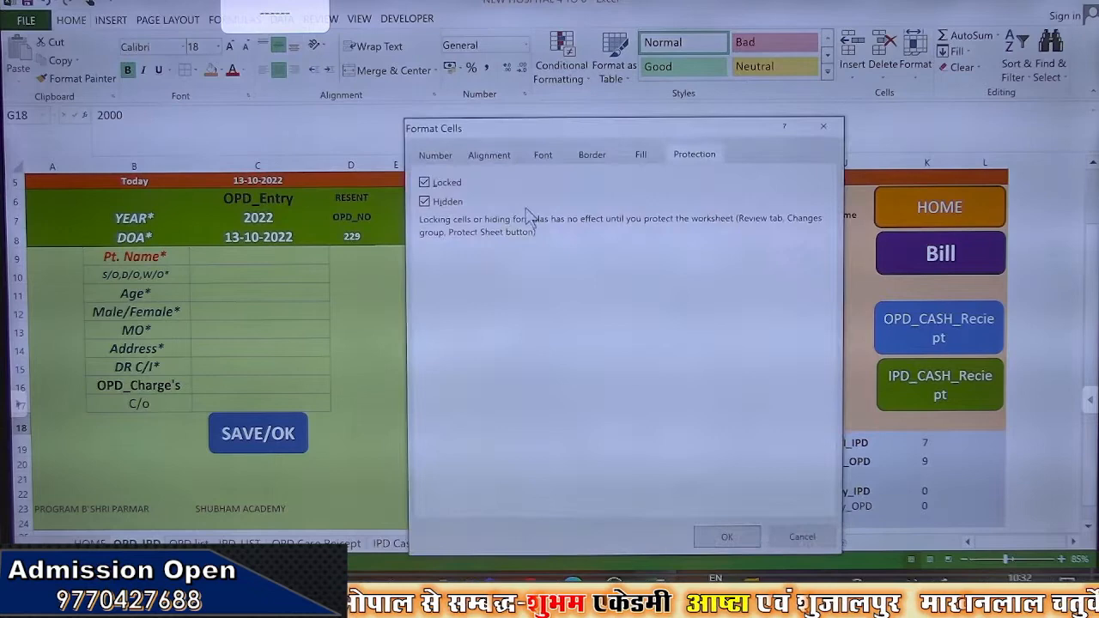
click(464, 184)
click(455, 203)
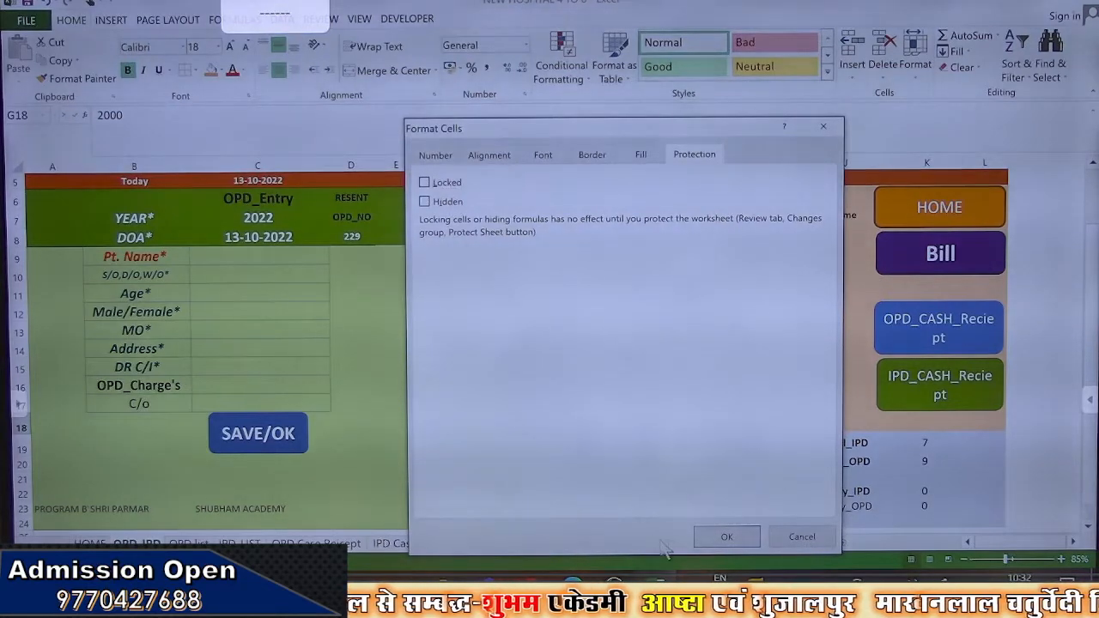
click(726, 537)
Turn off Locked and Hidden for the C/o cell G19 below the IPD charge
click(577, 443)
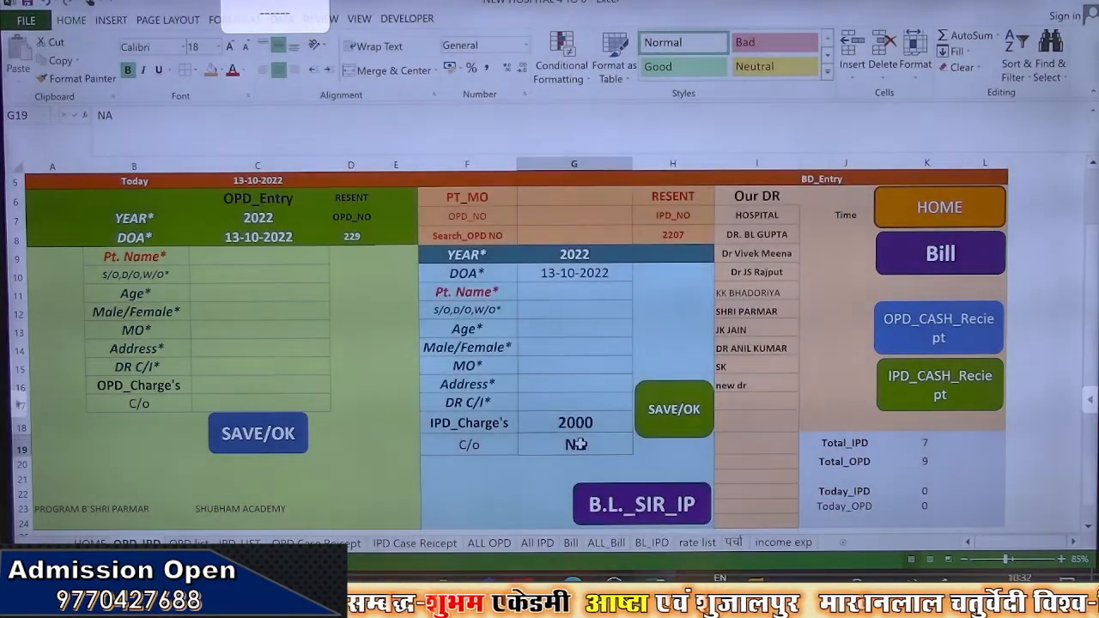
right_click(577, 443)
click(625, 372)
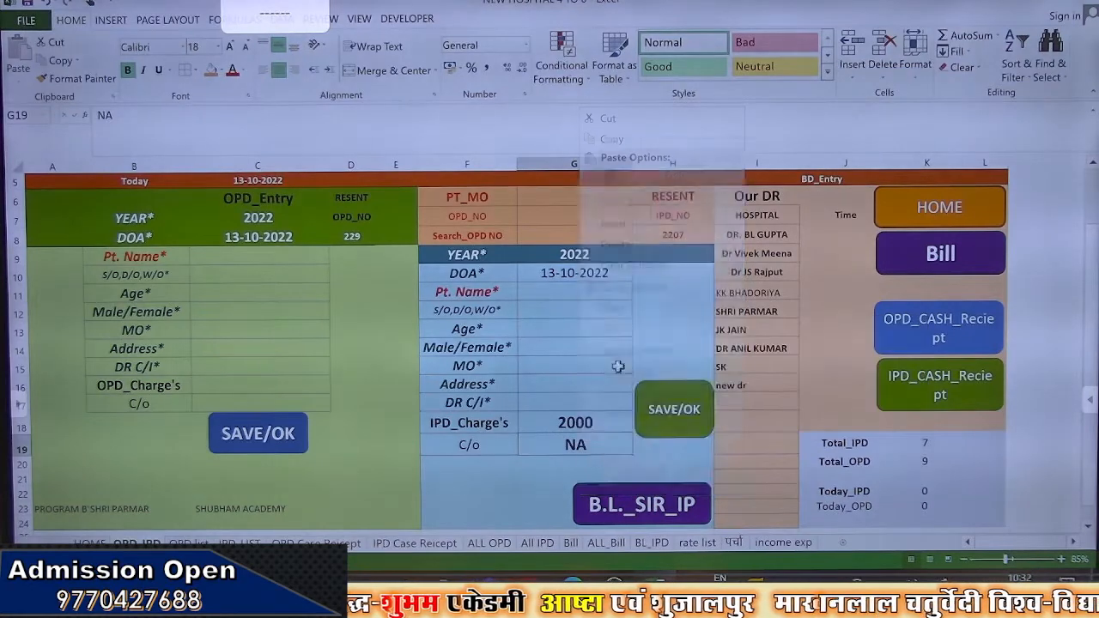
click(436, 198)
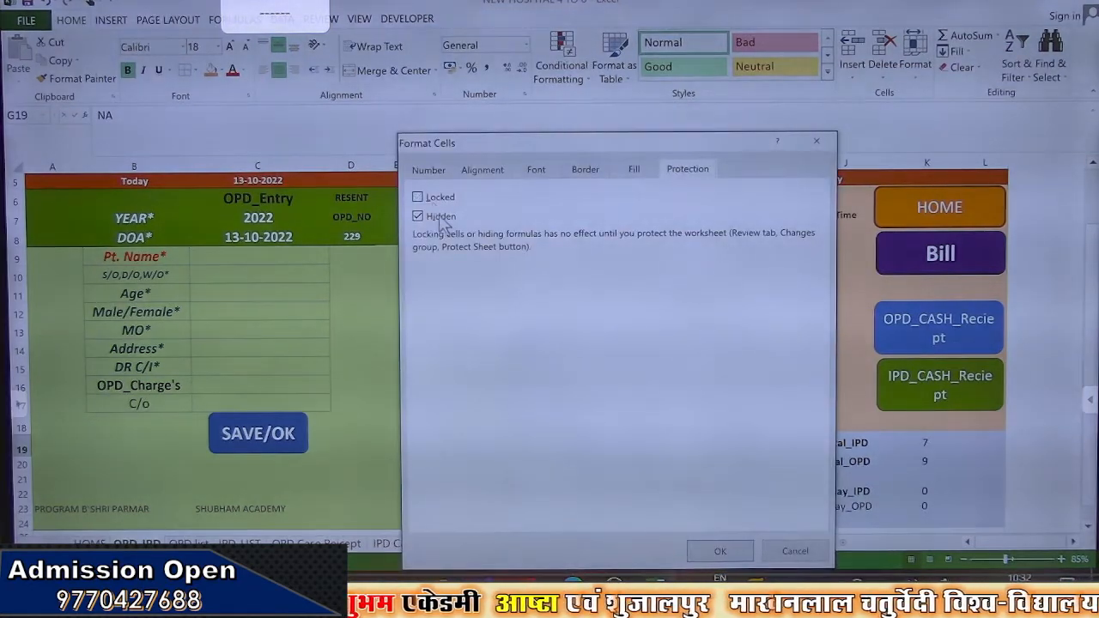
click(442, 217)
click(719, 550)
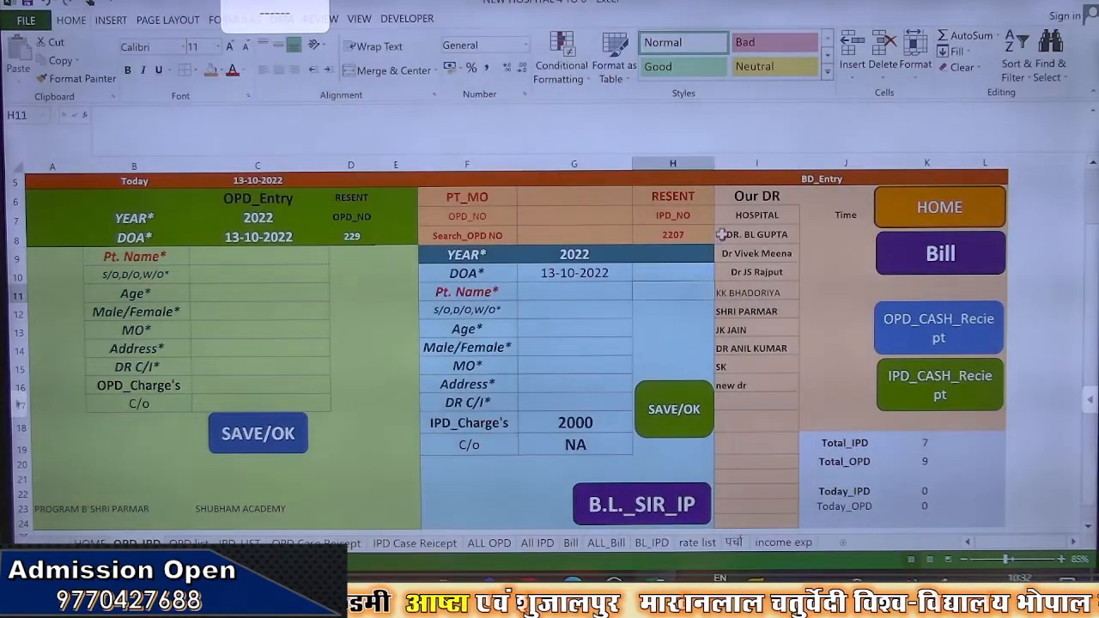
Turn off Locked and Hidden for the Our DR list cells I7:I24
click(742, 217)
drag(742, 217, 753, 529)
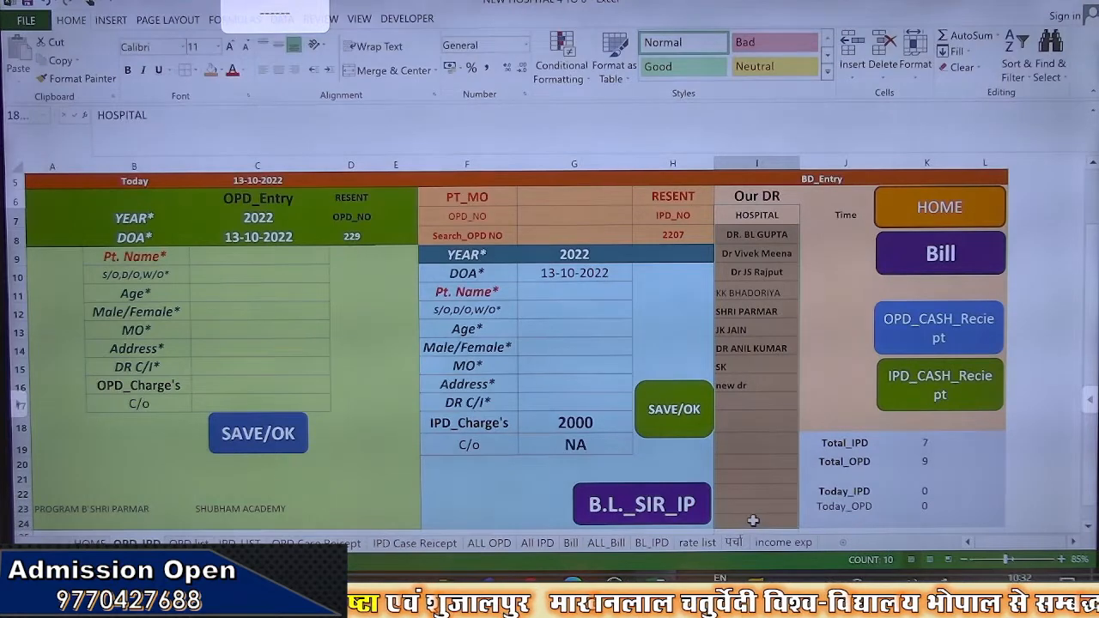
right_click(762, 473)
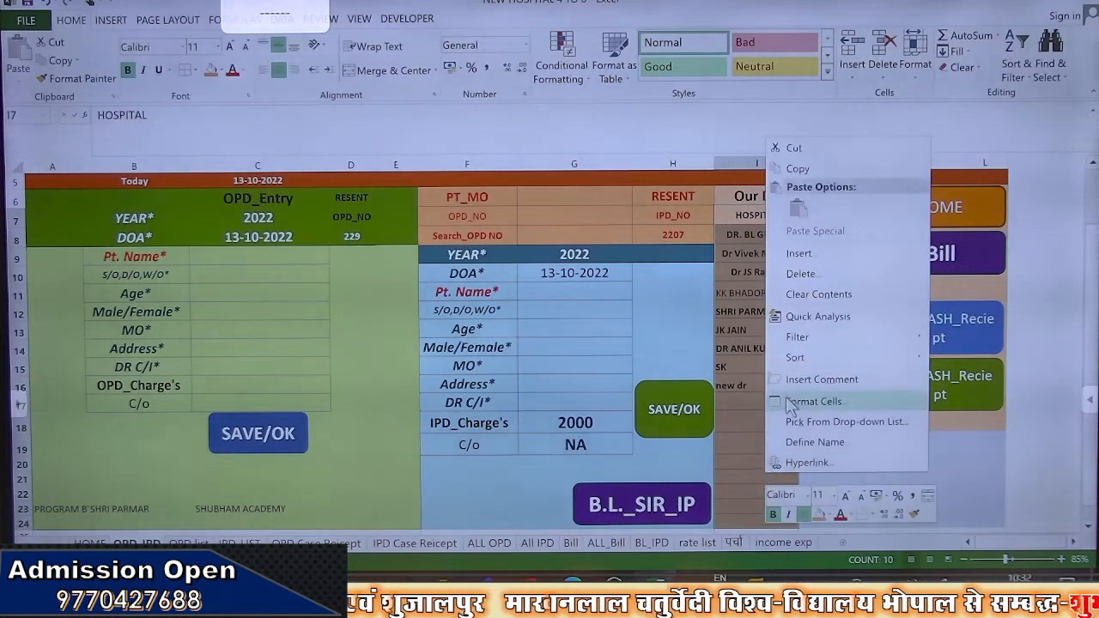
click(811, 401)
click(609, 197)
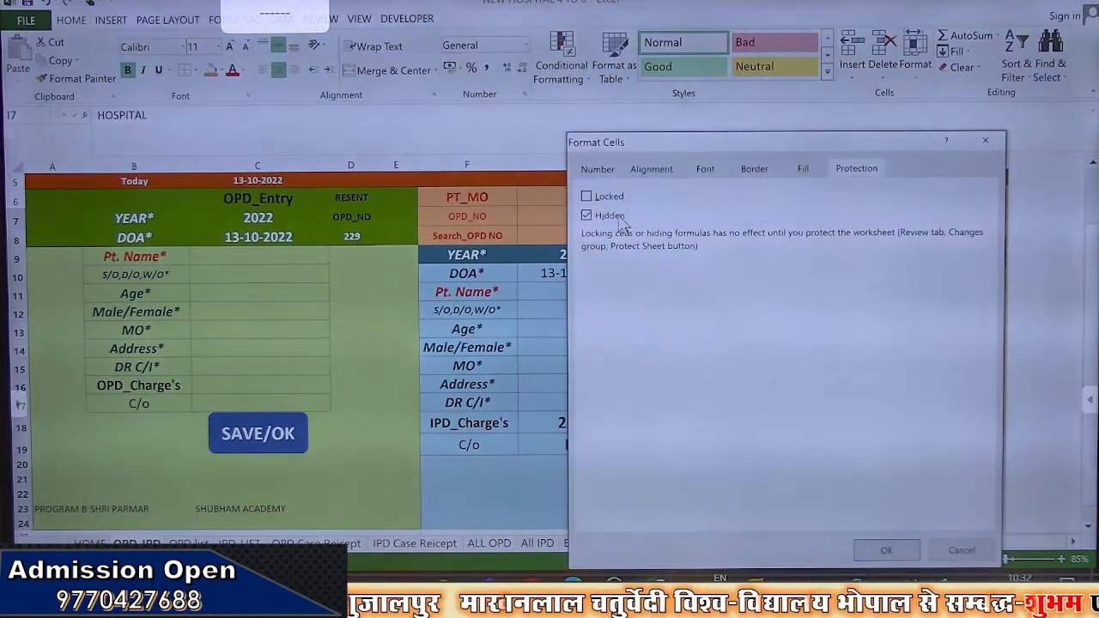
click(611, 215)
click(886, 549)
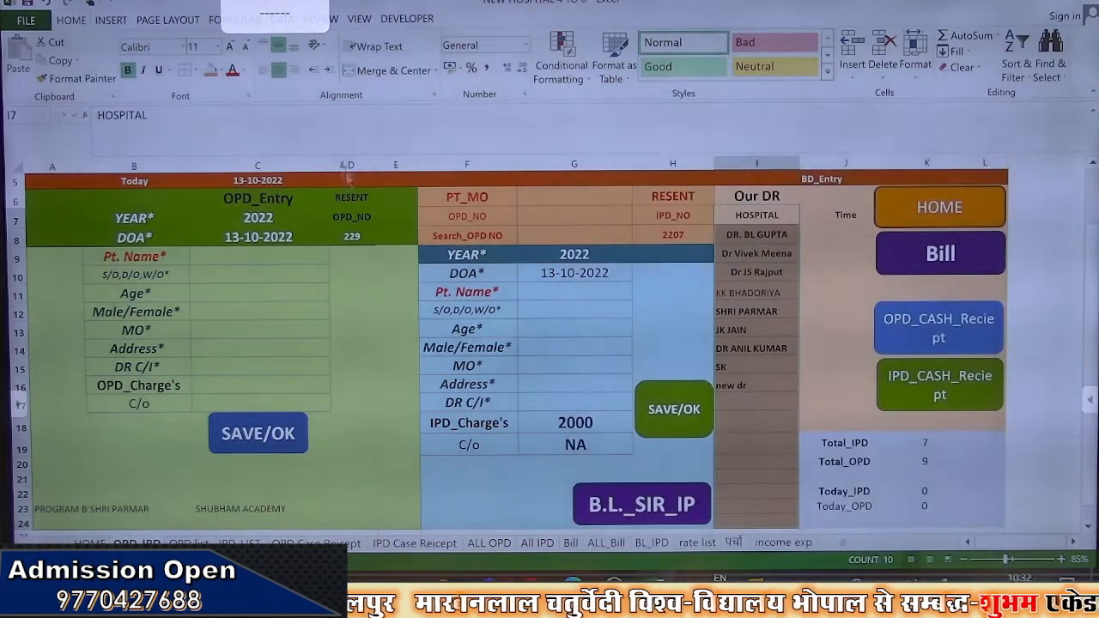
Center the Our DR list entries in I7:I24 and make them all bold
click(280, 69)
click(280, 71)
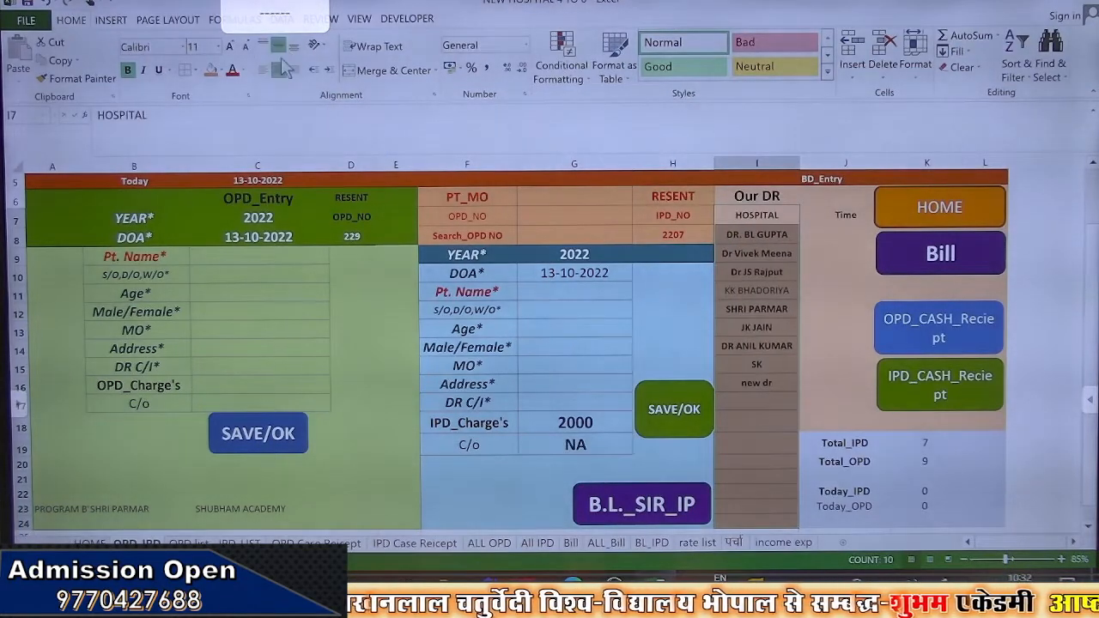
click(129, 69)
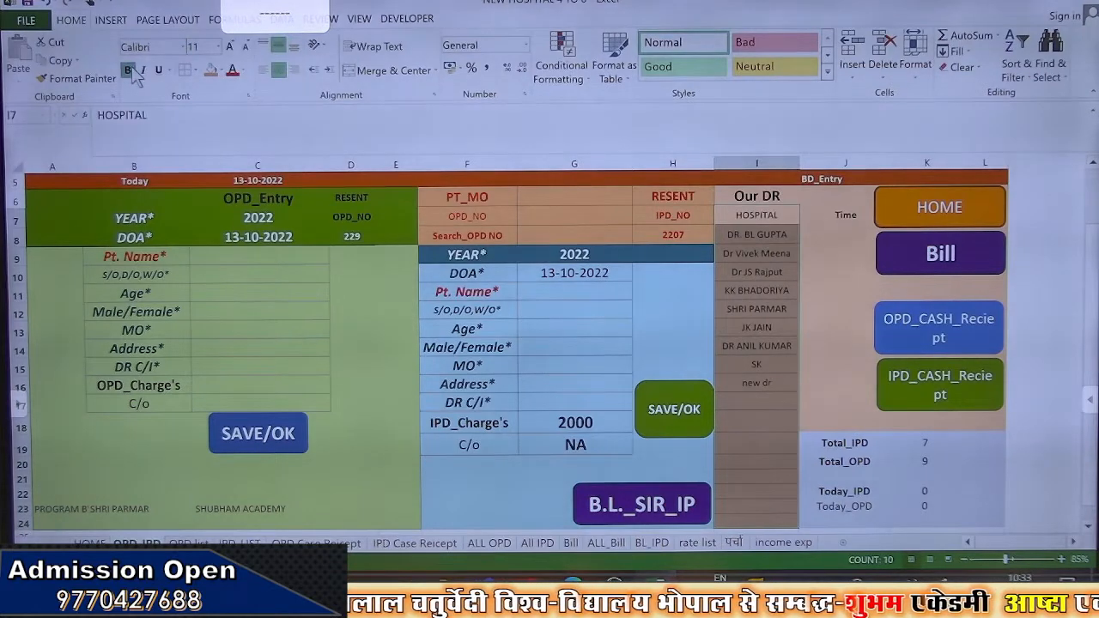
click(129, 69)
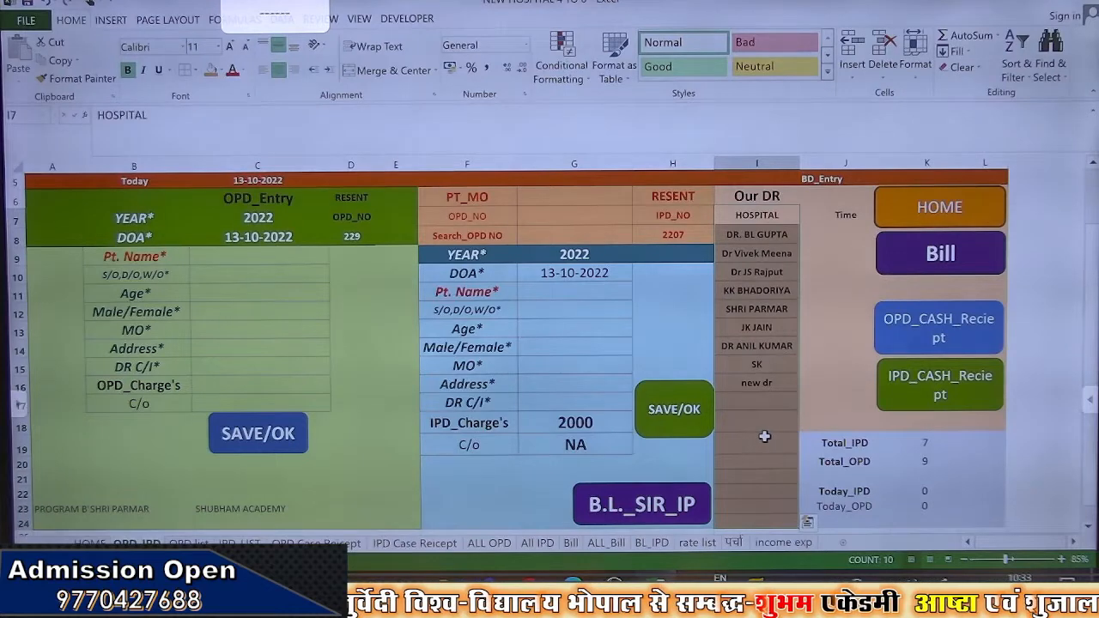
Protect the OPD_IPD sheet with the unprotect password and re-enter that password to confirm it
scroll(764, 436, up, 2)
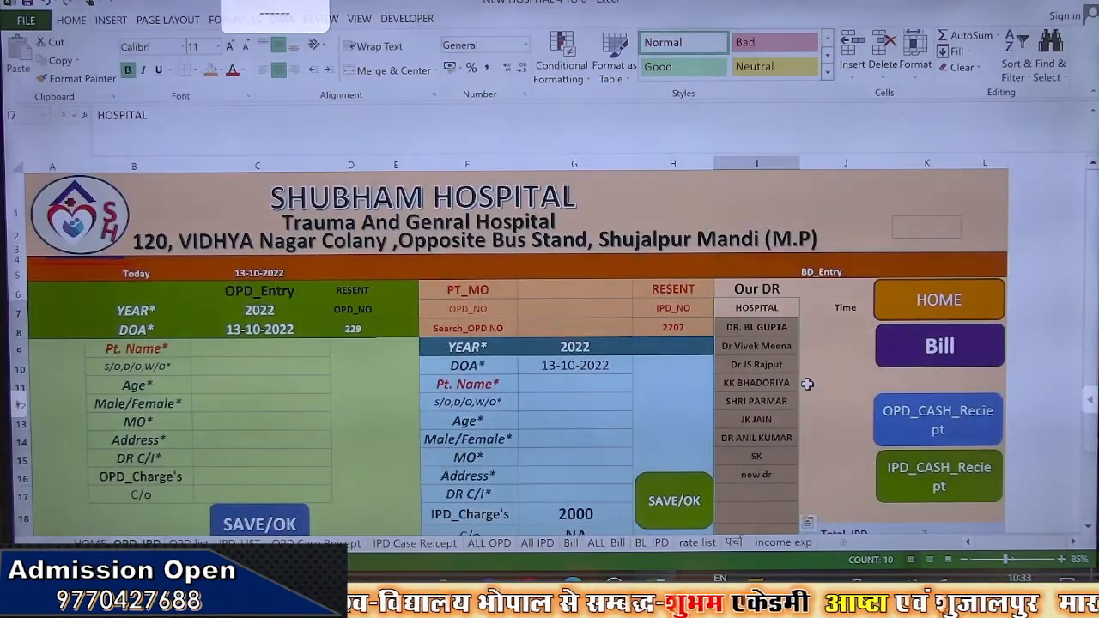
scroll(807, 384, down, 2)
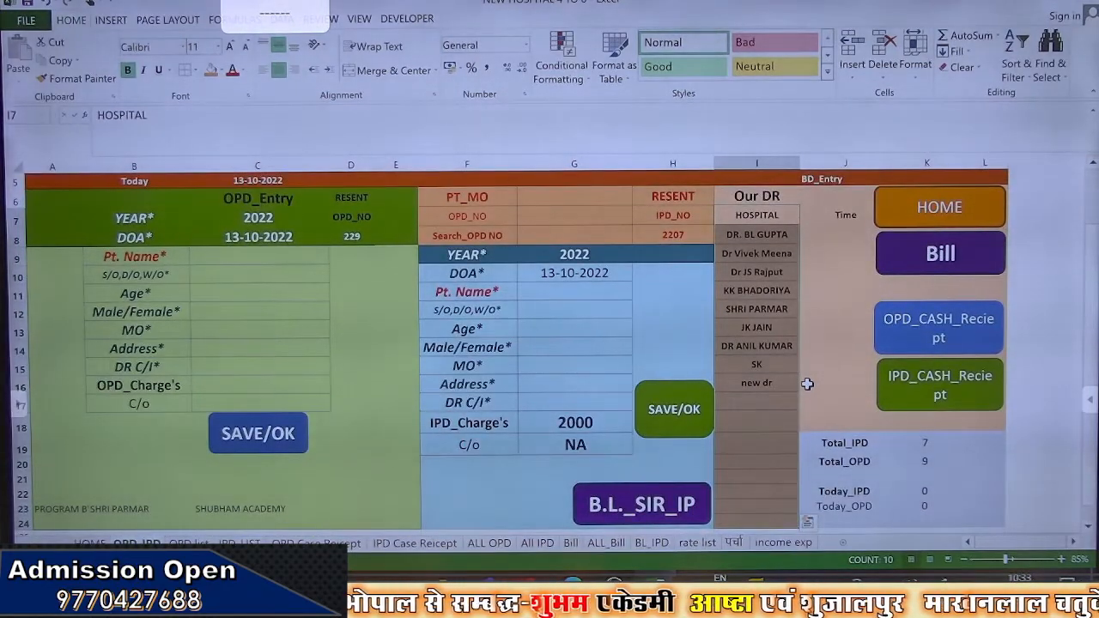
scroll(803, 388, up, 2)
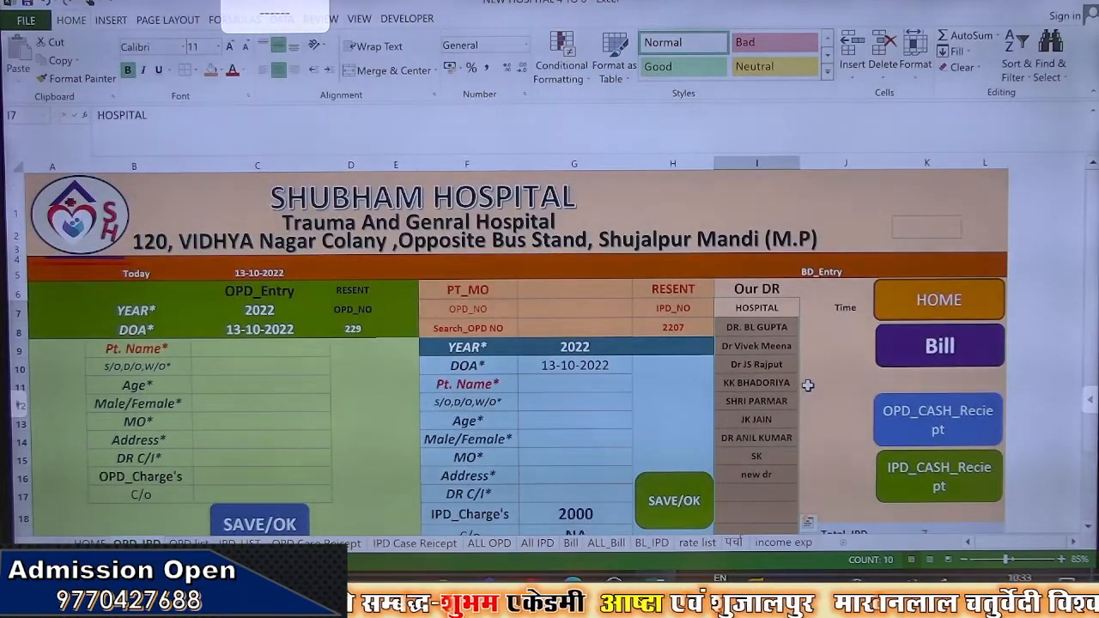
click(914, 224)
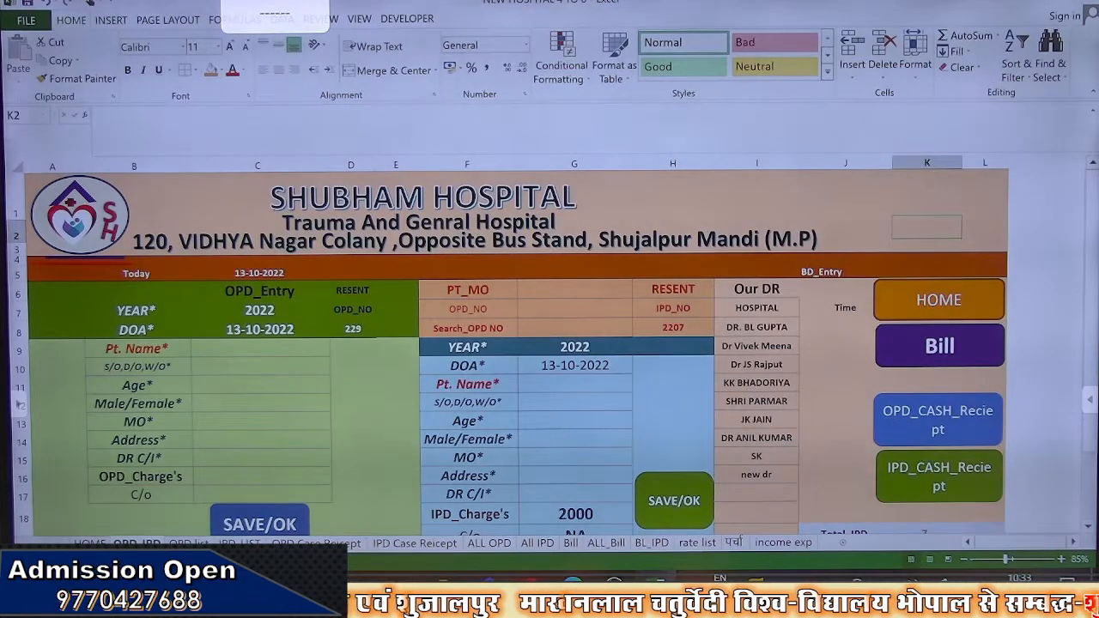
right_click(133, 543)
click(214, 455)
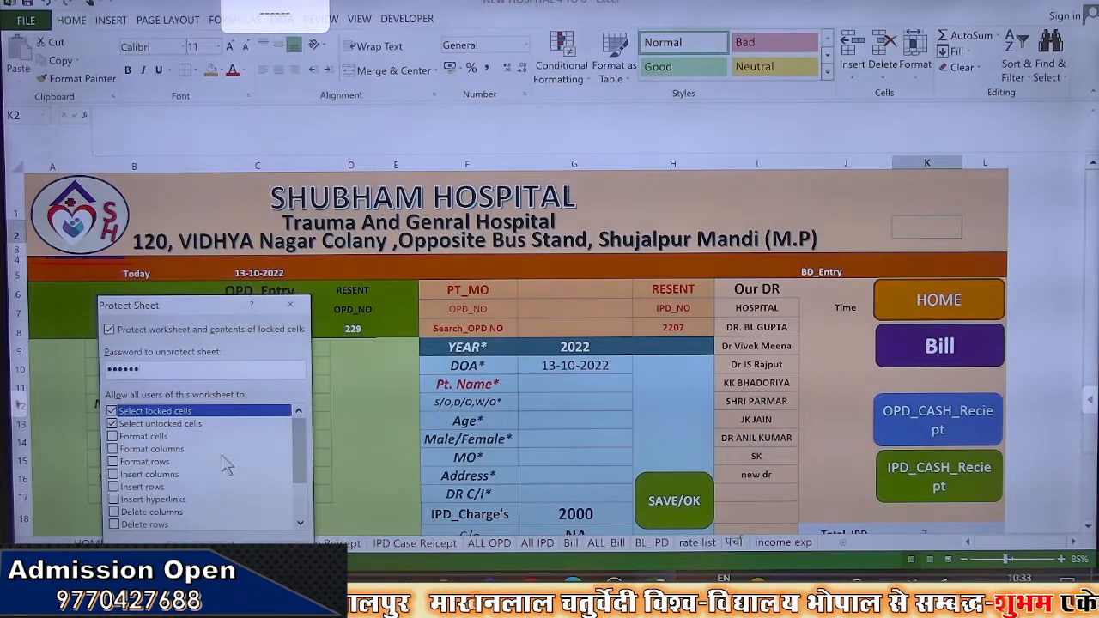
key(Return)
text(1)
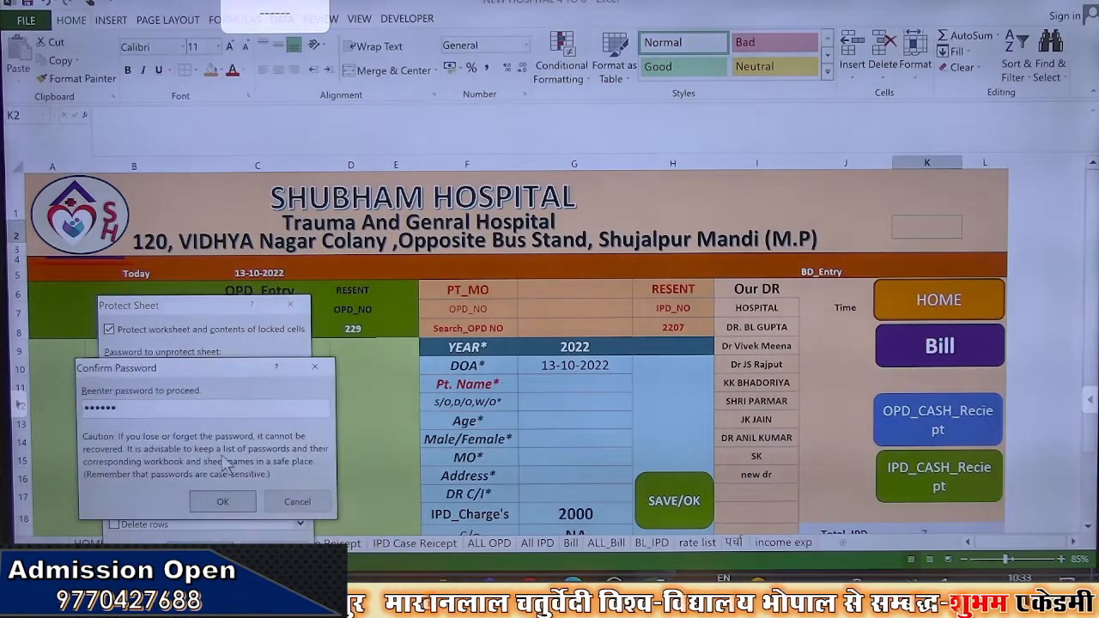
key(Return)
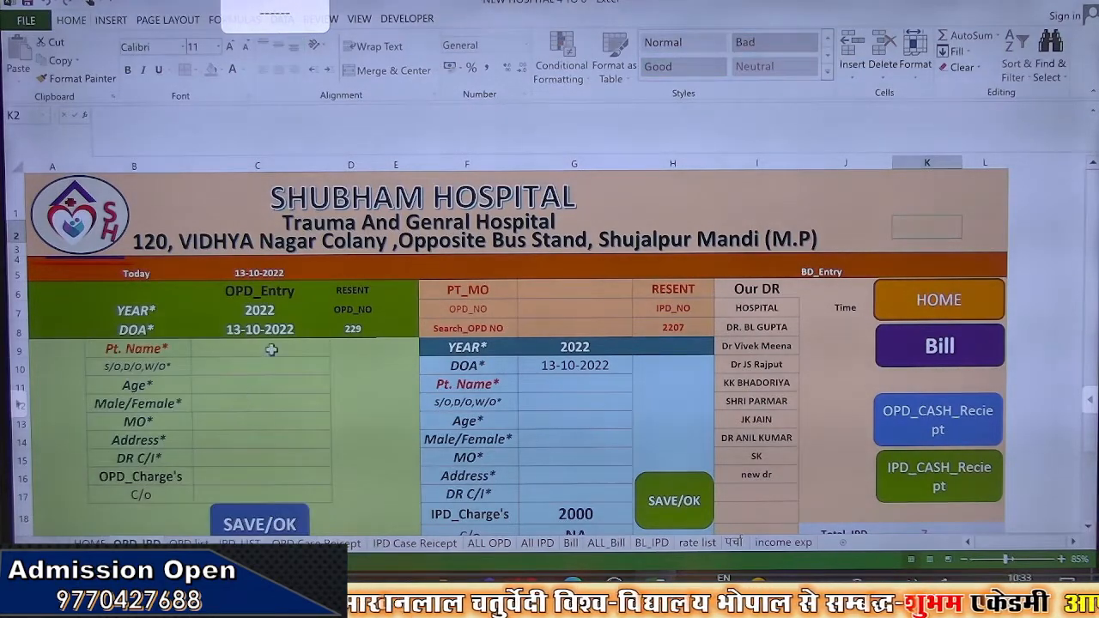
Enter the recent OPD number in the IPD form's OPD_NO cell G7 and save the filled-in IPD entry
click(271, 350)
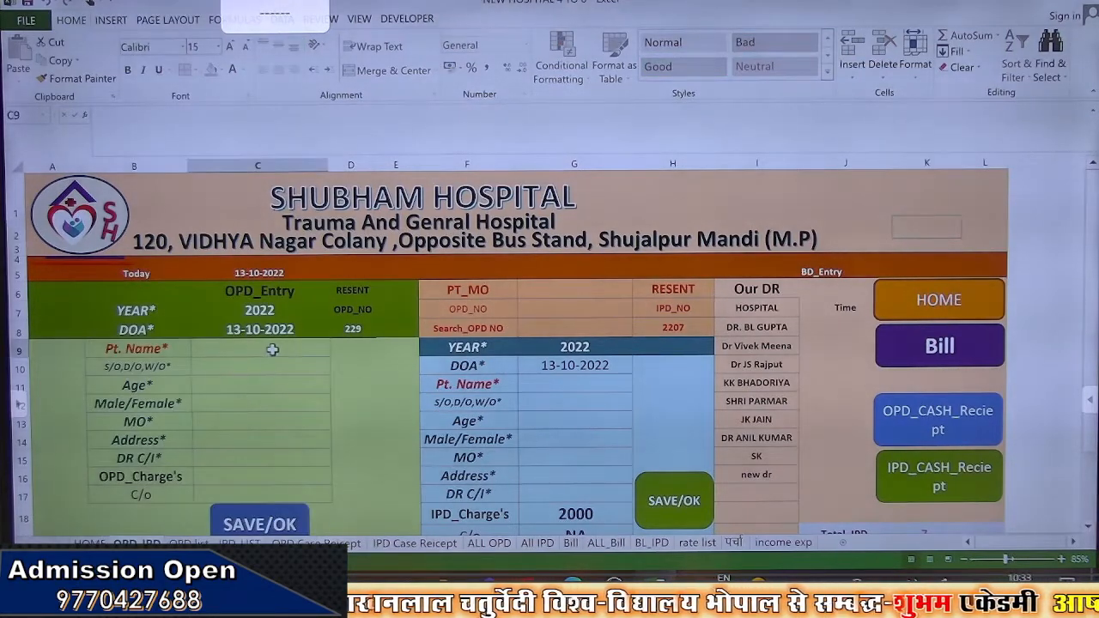
click(567, 292)
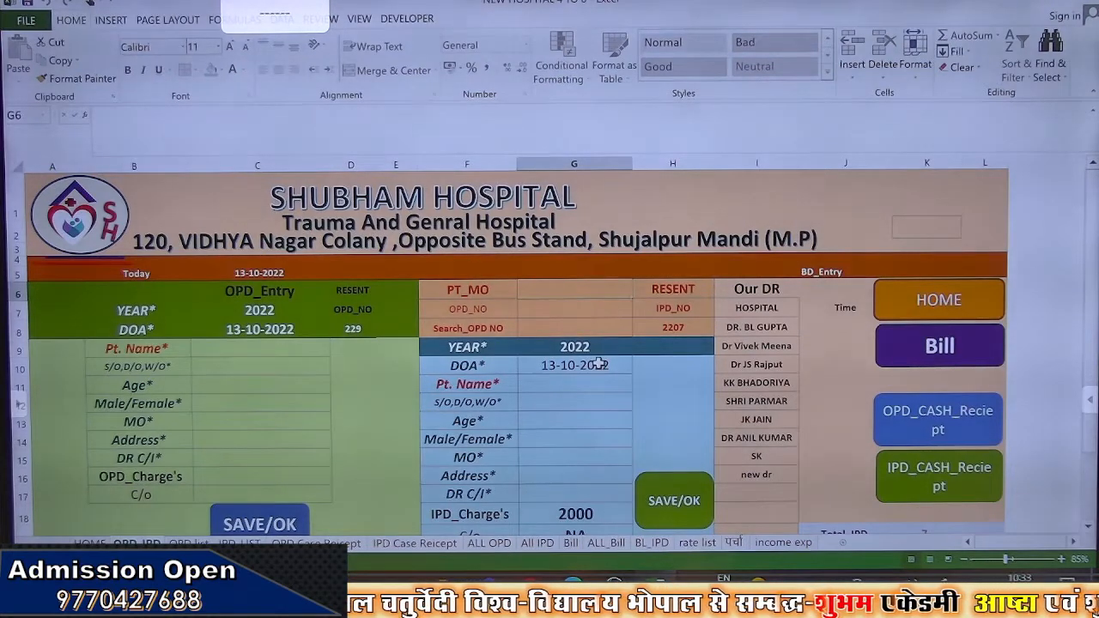
key(Down)
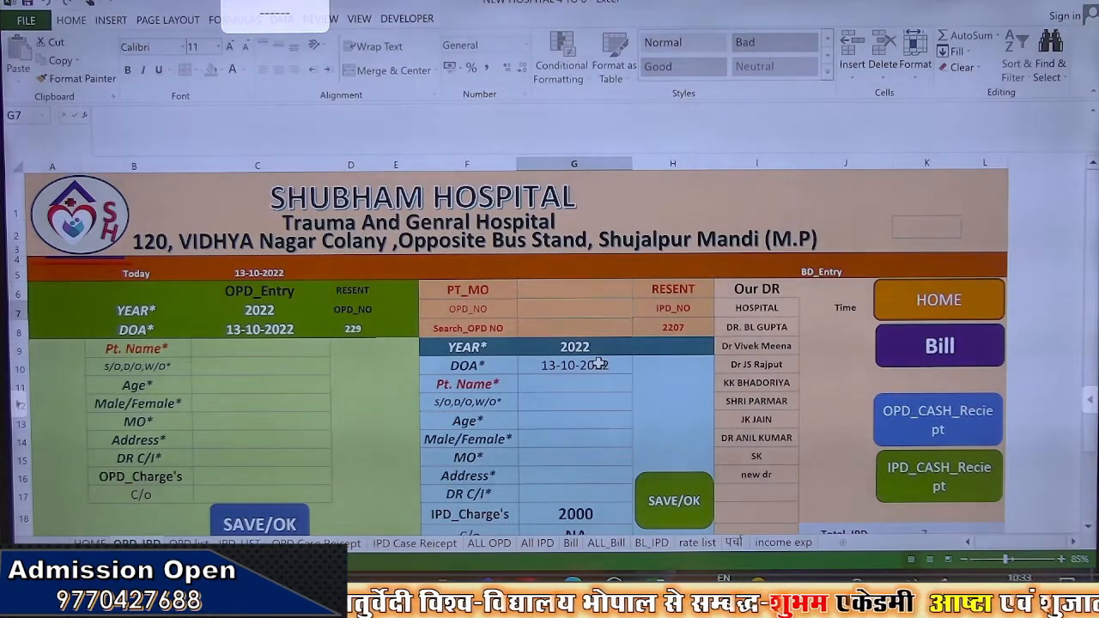
text(229)
key(Return)
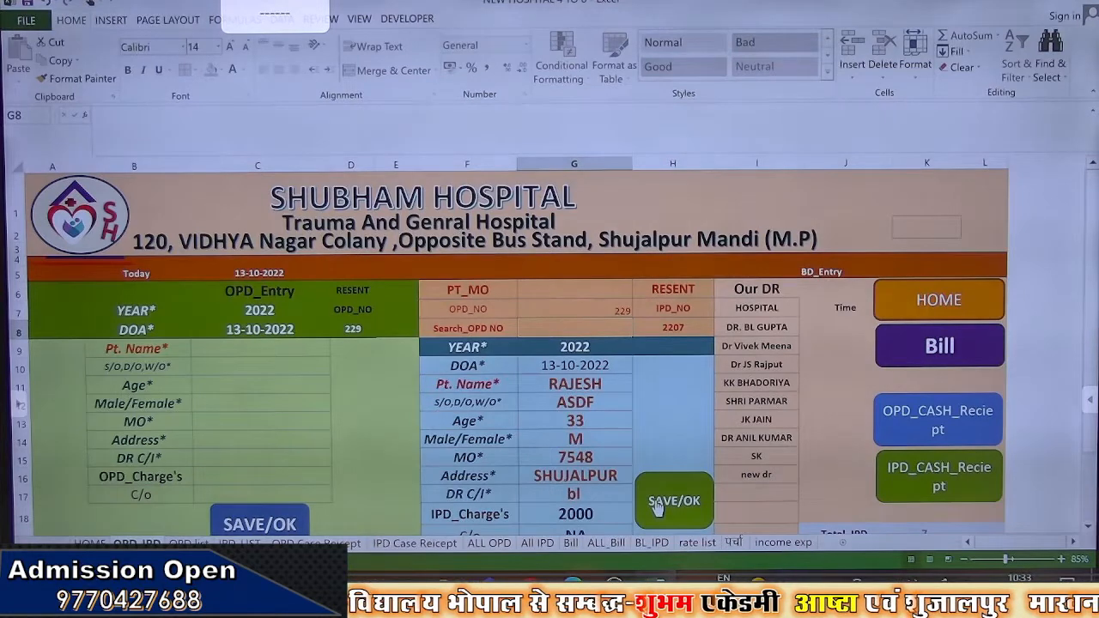
scroll(666, 503, down, 2)
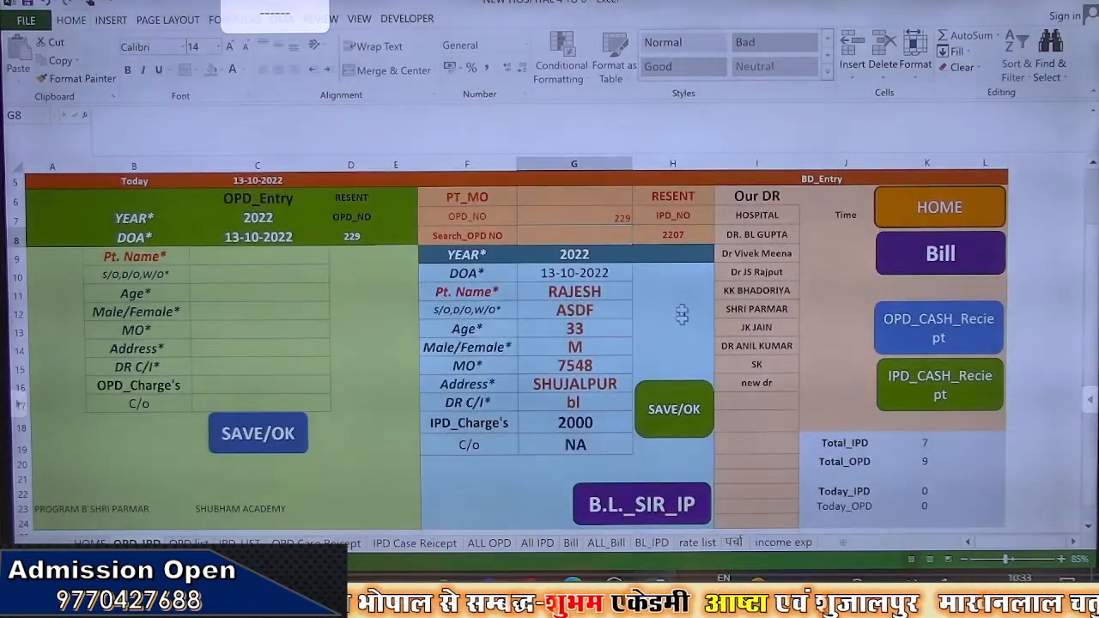
click(674, 403)
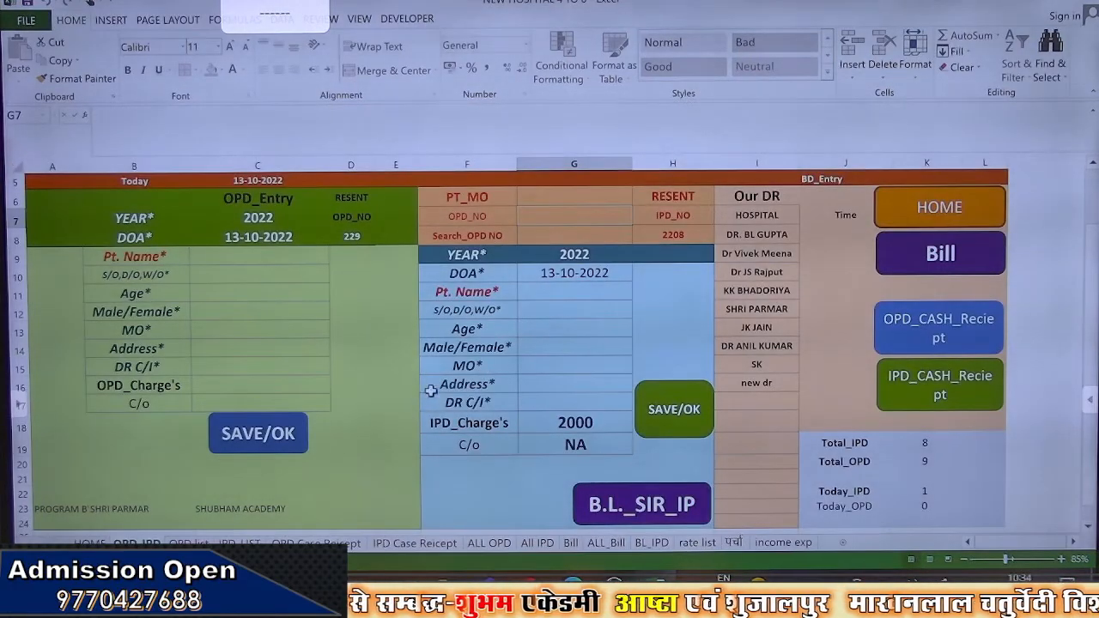
Go to the OPD cash receipt sheet and turn on Locked and Hidden for cells A1:I10
scroll(431, 398, down, 2)
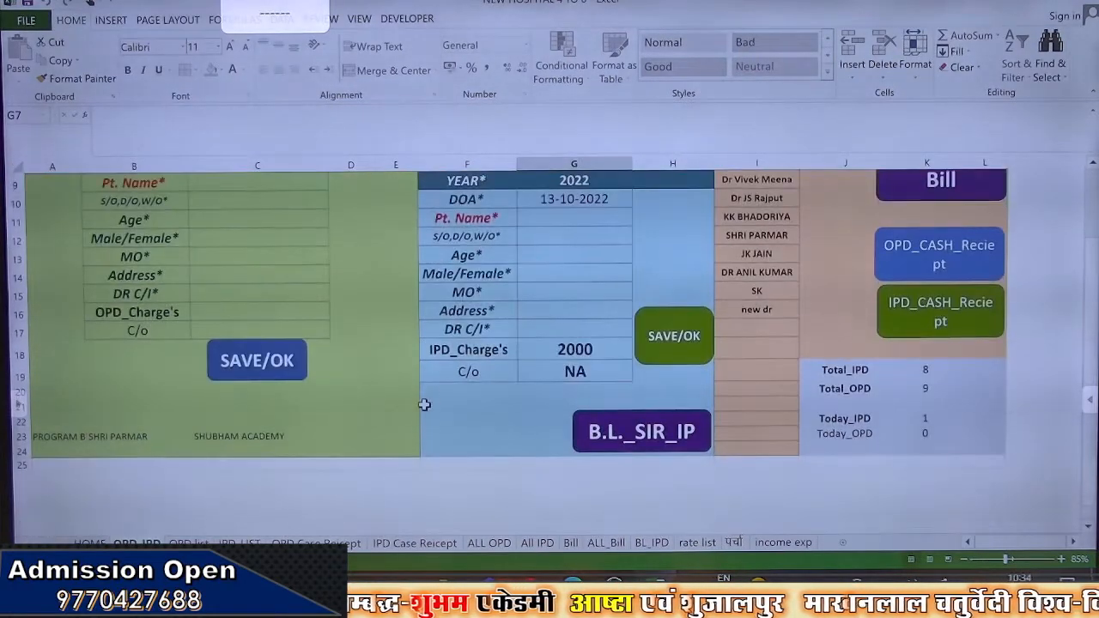
scroll(422, 402, up, 3)
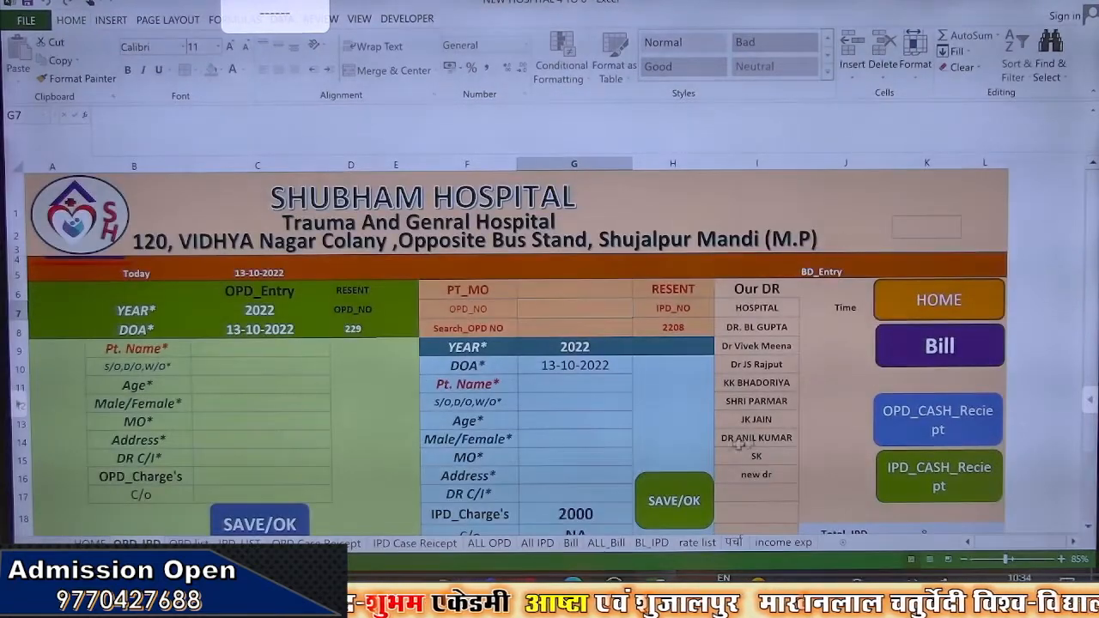
click(948, 433)
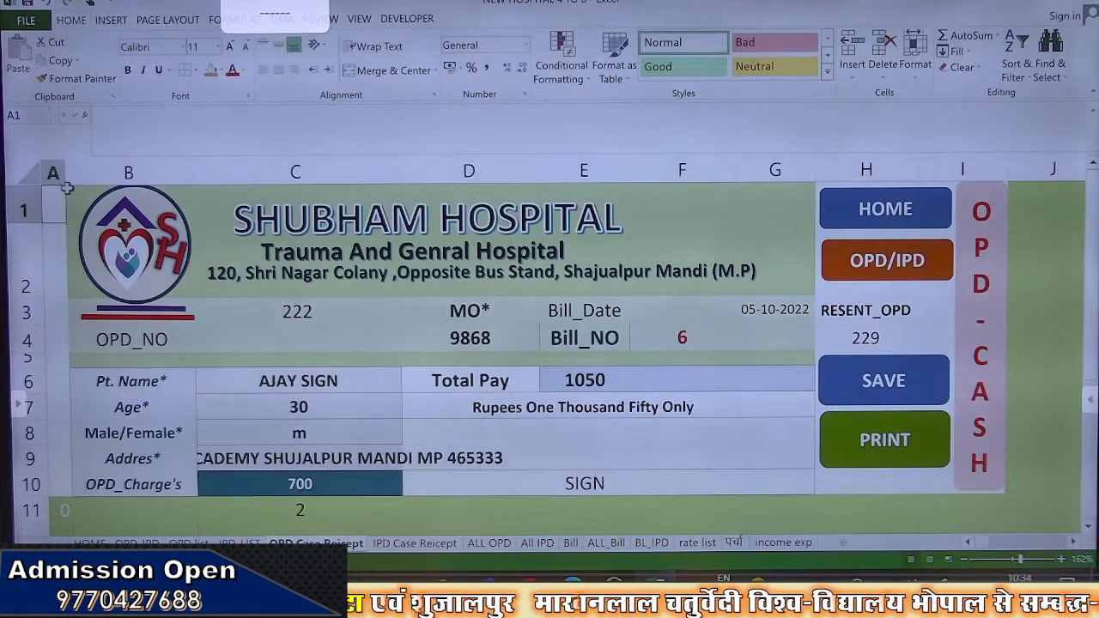
drag(54, 195, 929, 473)
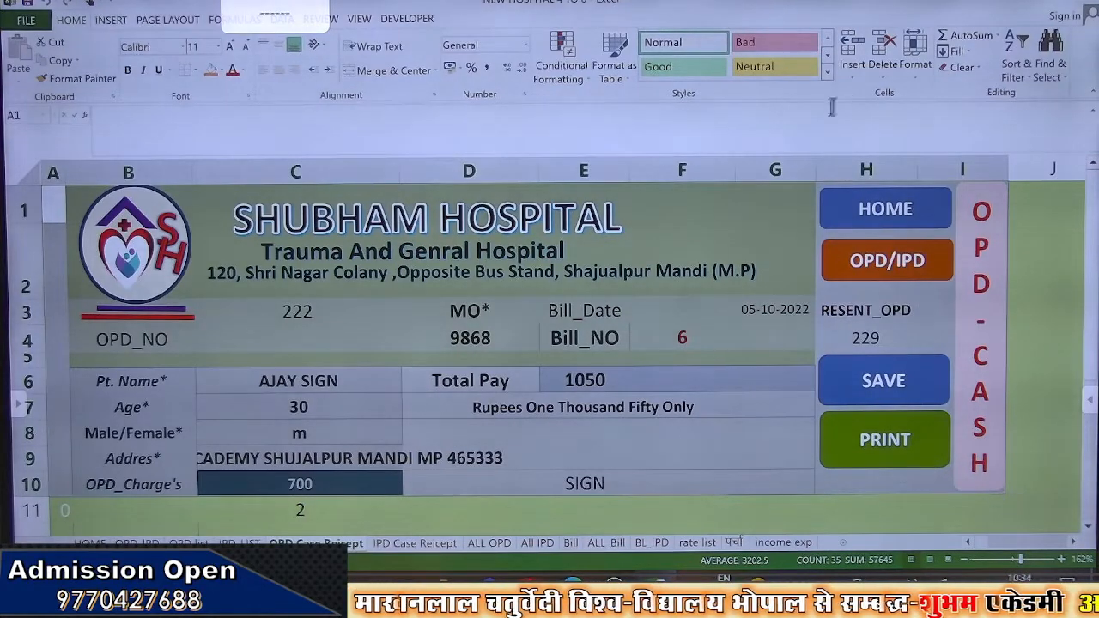
right_click(574, 432)
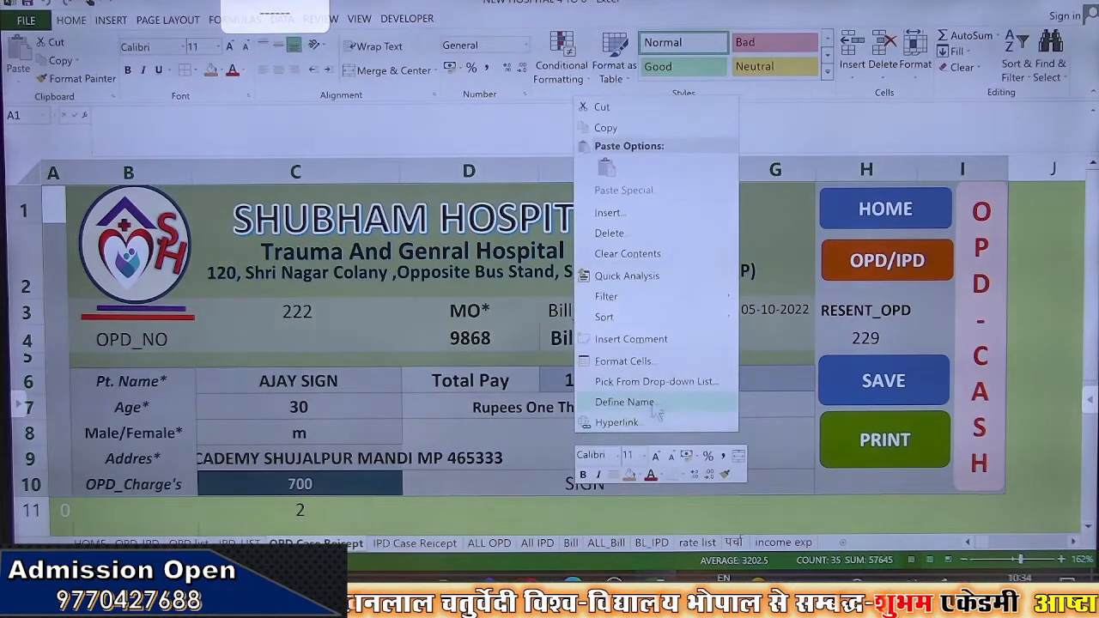
click(660, 360)
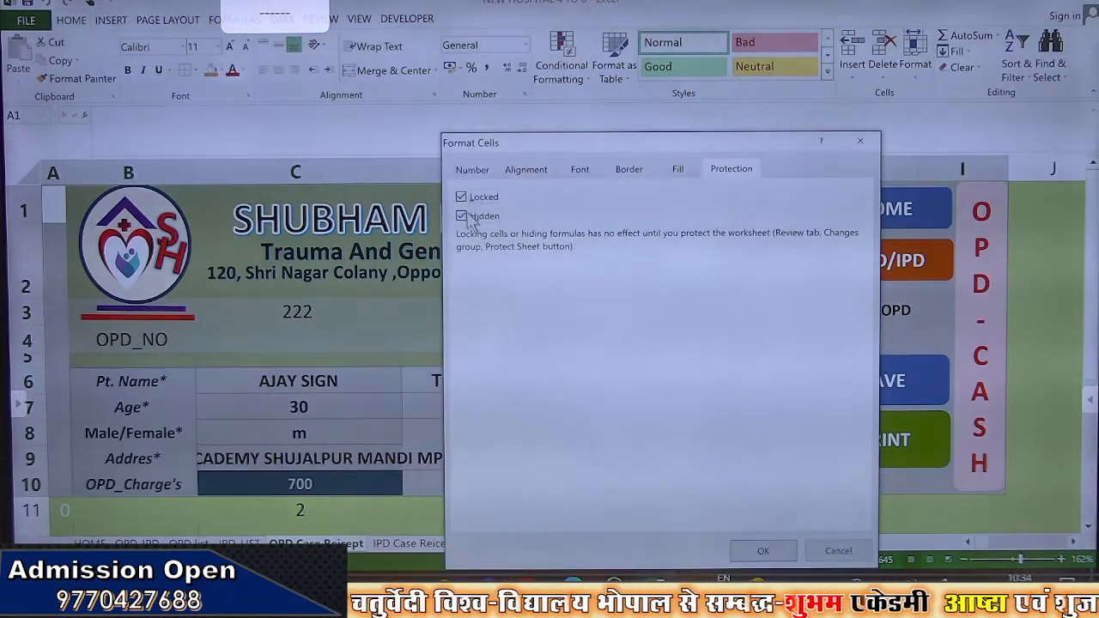
click(762, 549)
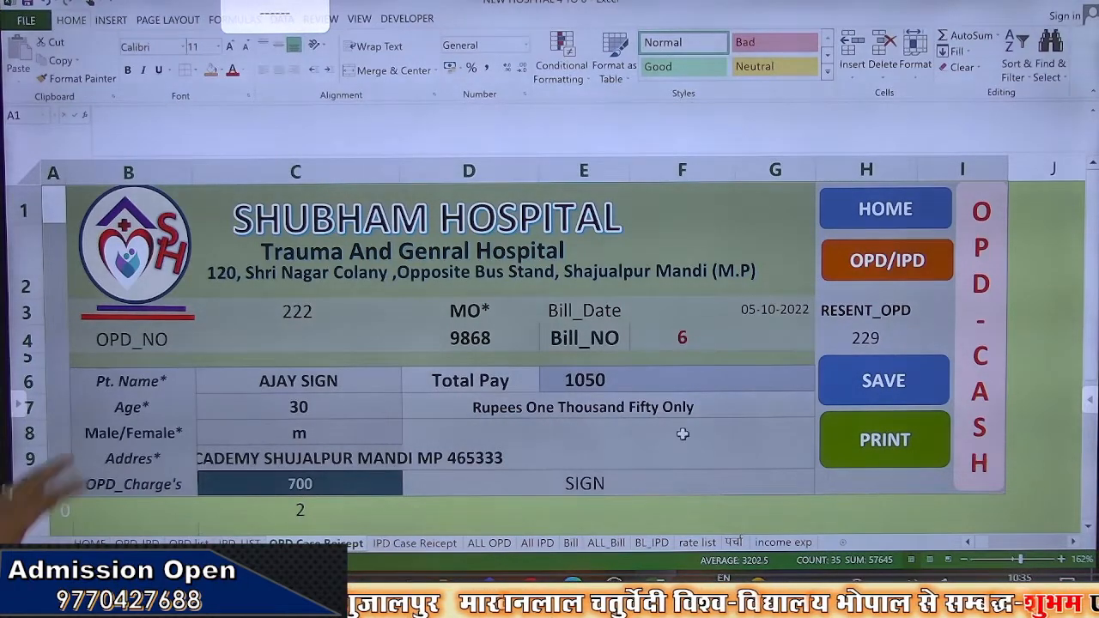
Turn off Locked and Hidden for the OPD_NO entry cell C4 and the MO* cell D4 on the OPD cash receipt
click(347, 343)
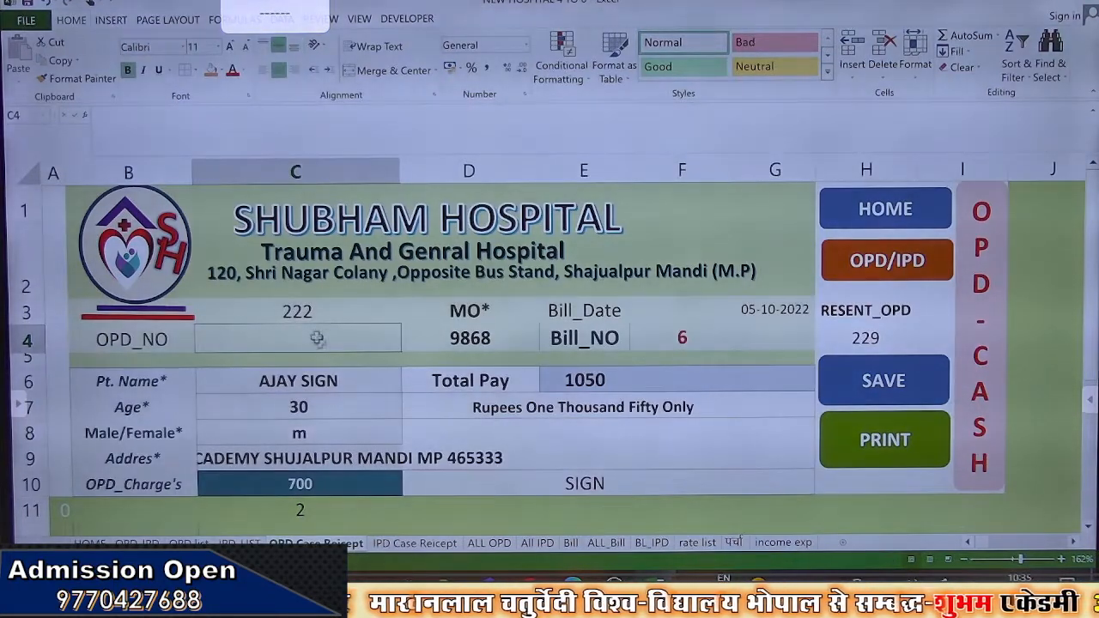
click(454, 341)
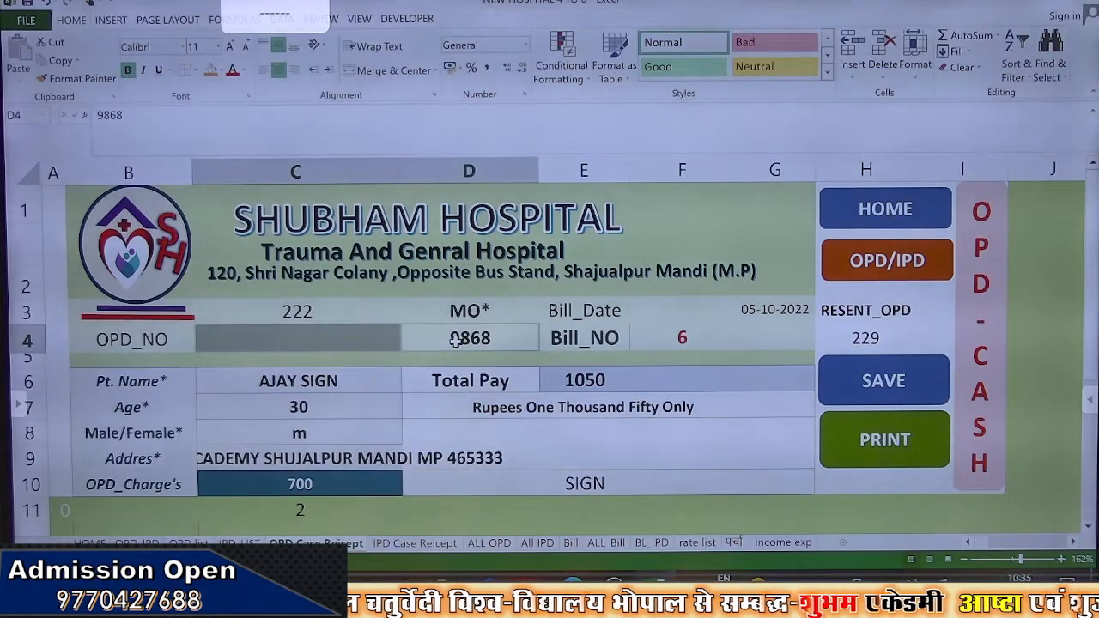
right_click(454, 341)
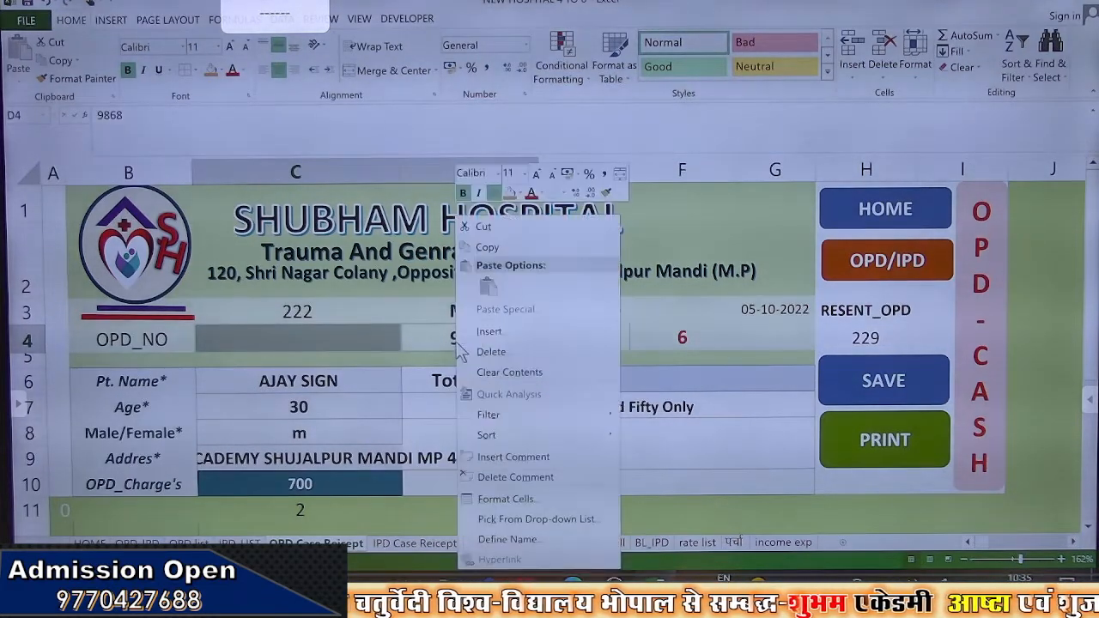
click(488, 503)
click(316, 218)
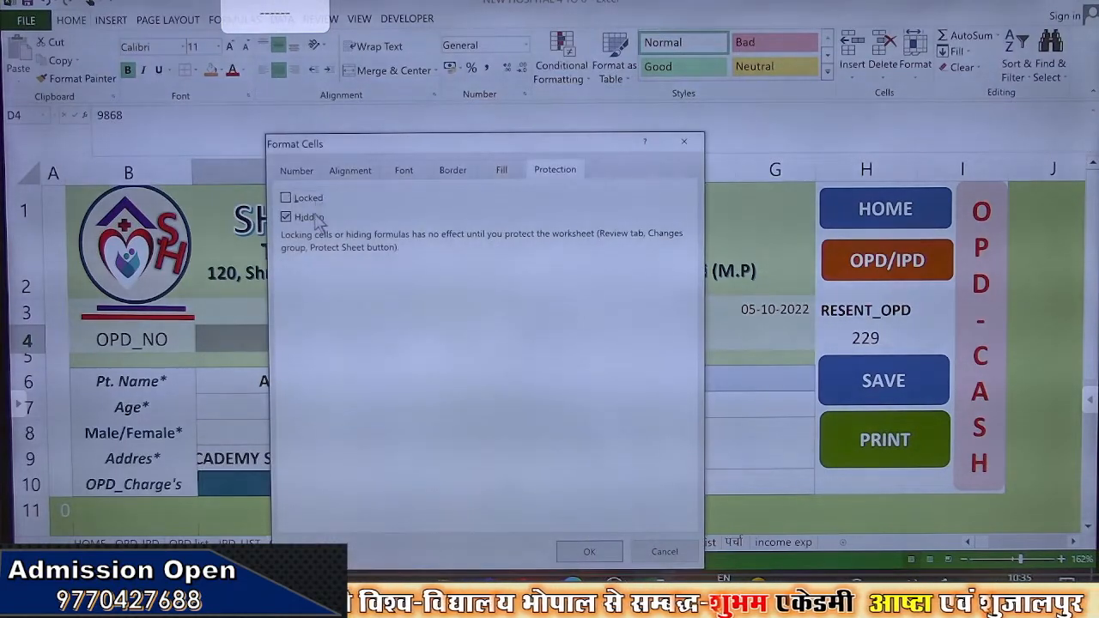
click(316, 218)
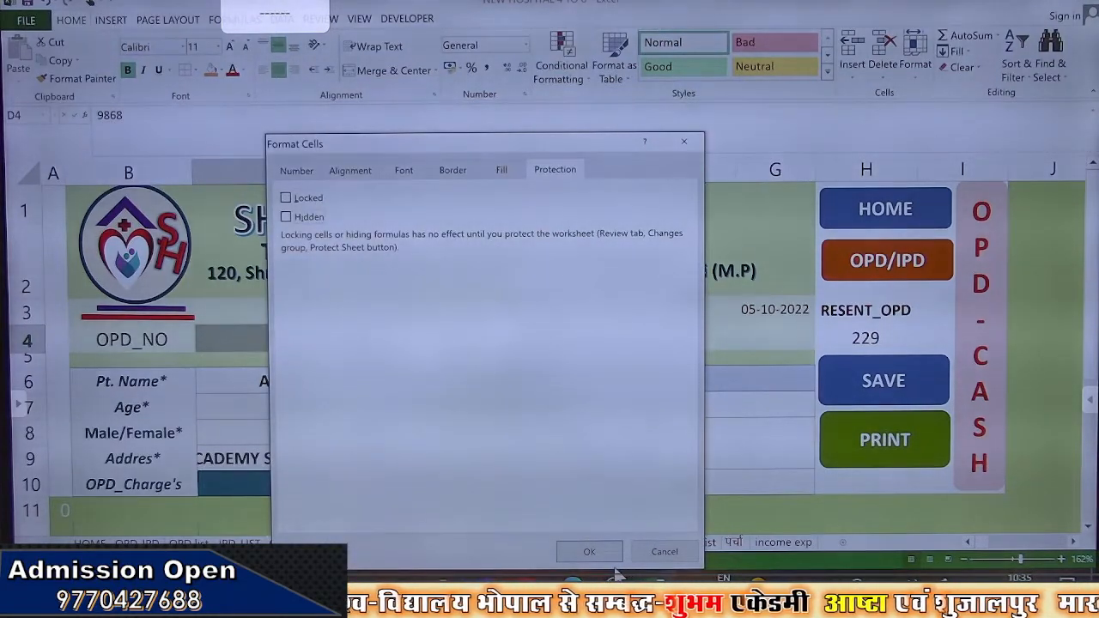
click(591, 549)
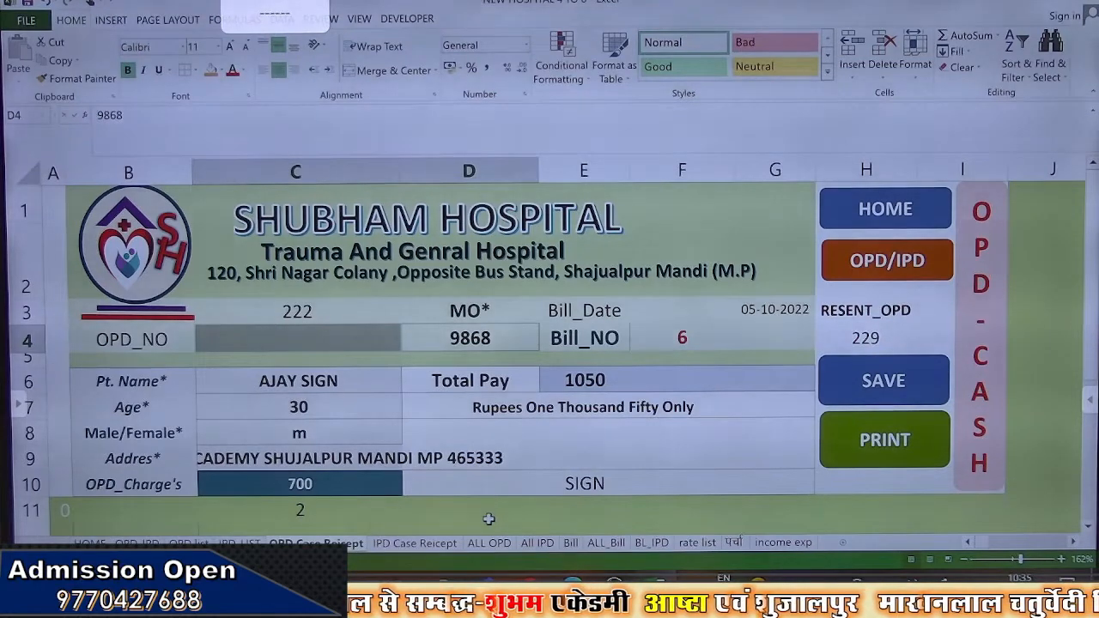
click(55, 310)
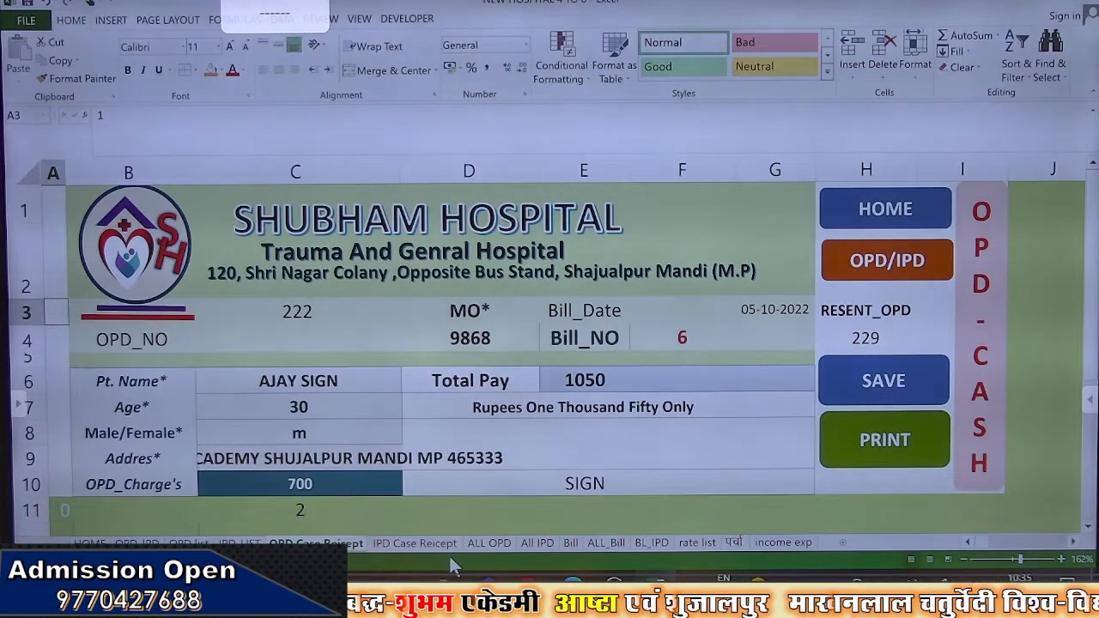
right_click(351, 550)
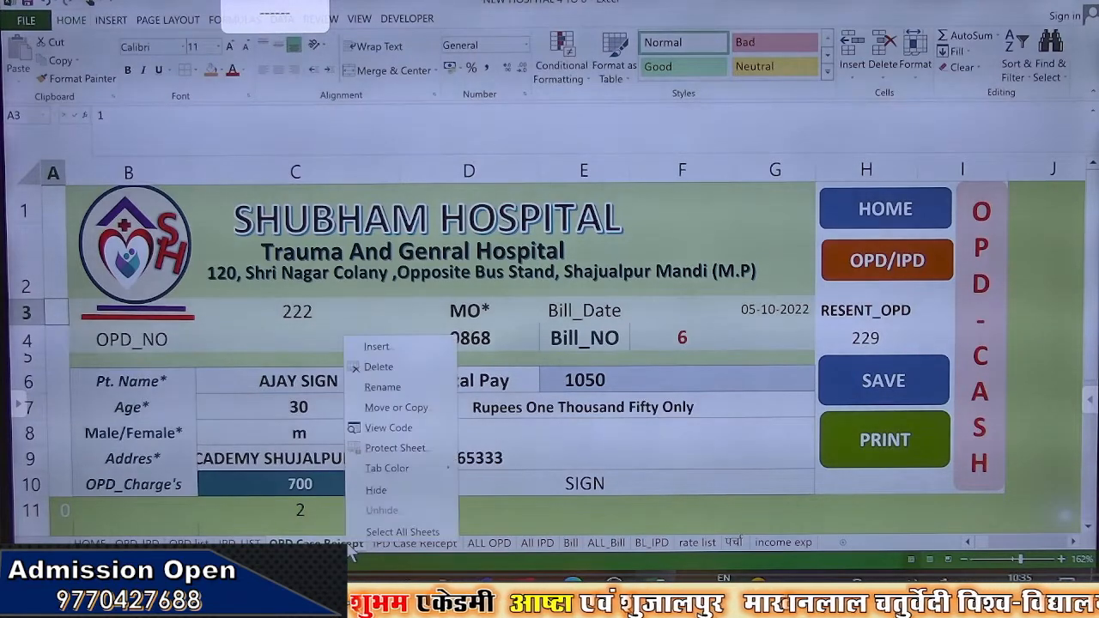
click(393, 448)
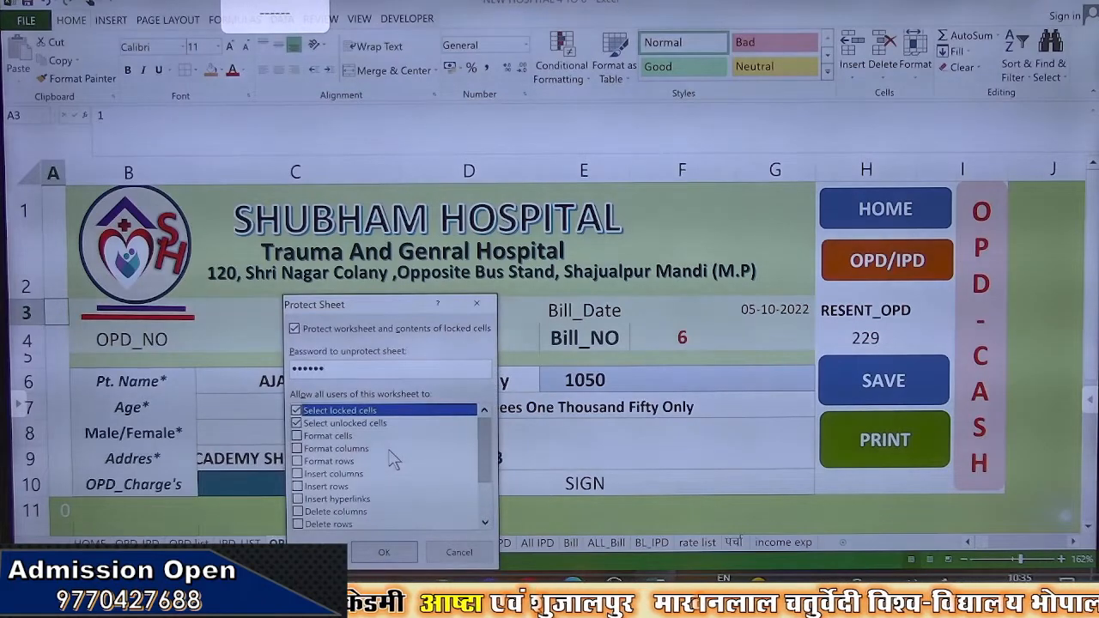
key(Return)
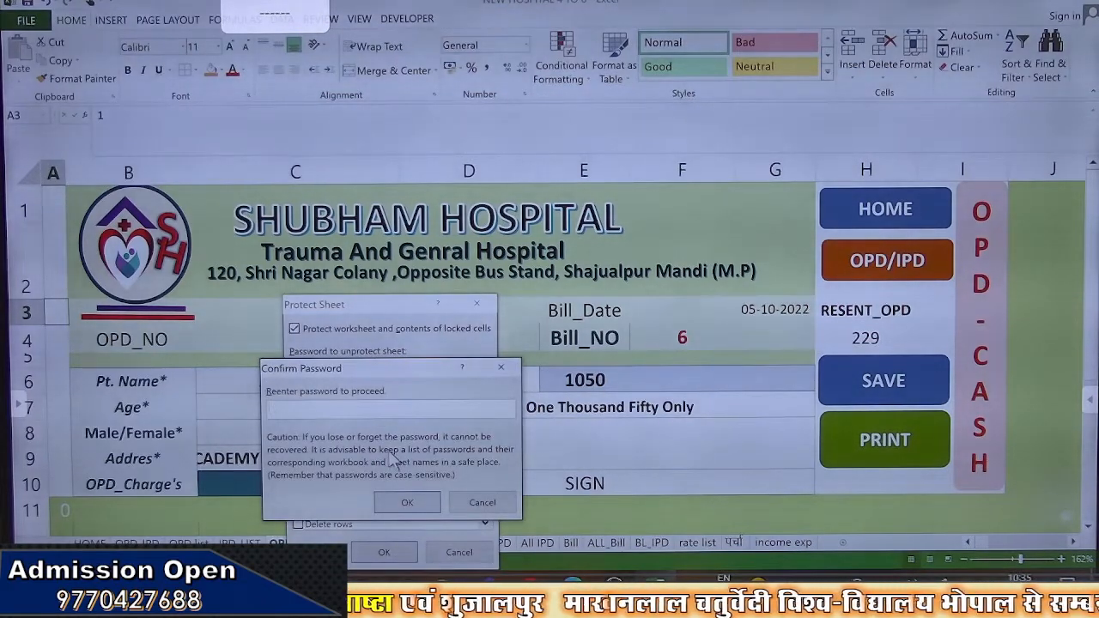
click(482, 504)
click(459, 552)
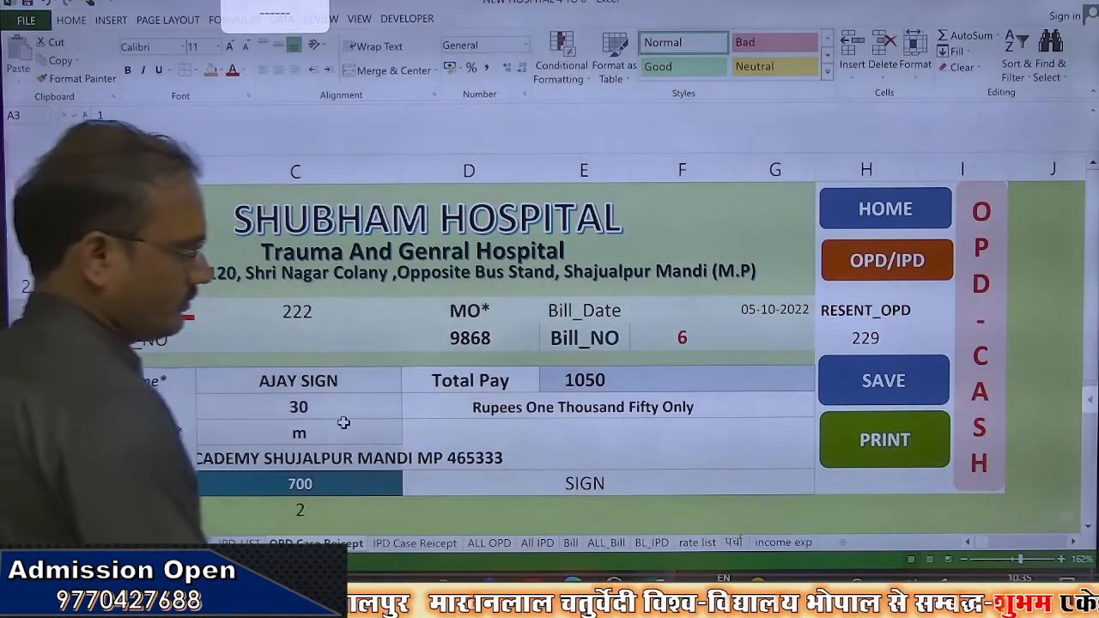
Look at the income exp sheet and examine the saved OPD bills on the ALL OPD sheet
click(783, 542)
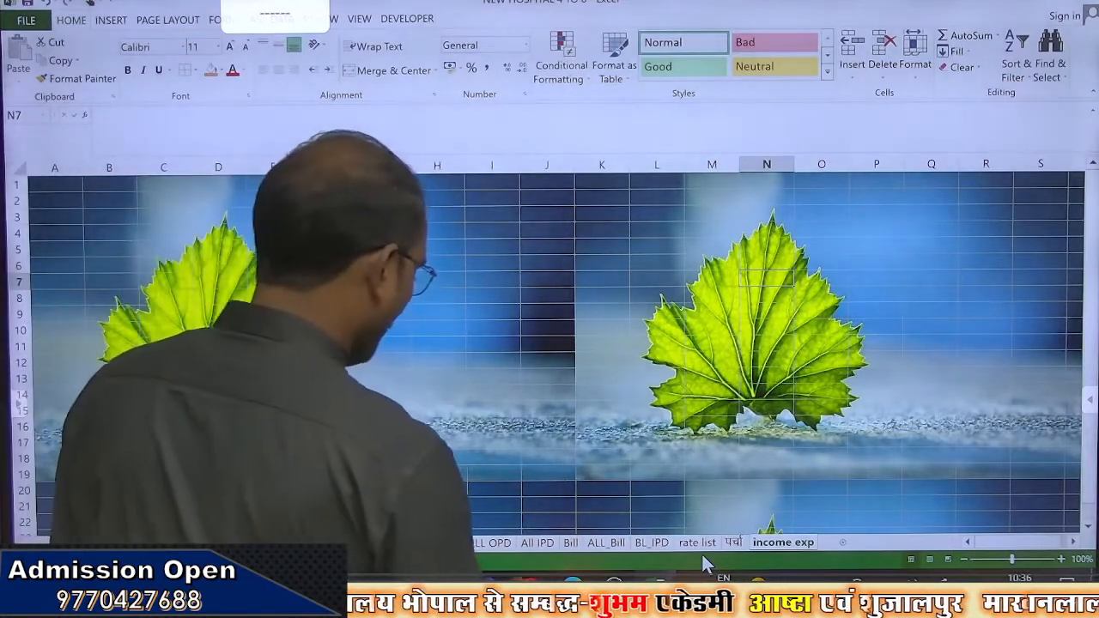
click(489, 542)
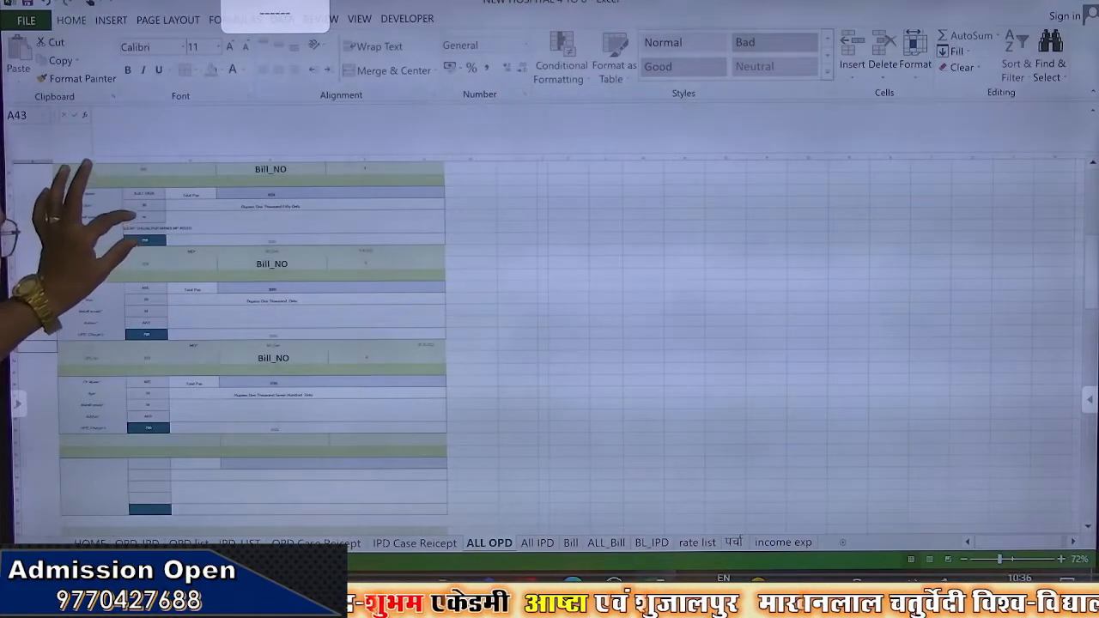
scroll(134, 230, up, 4)
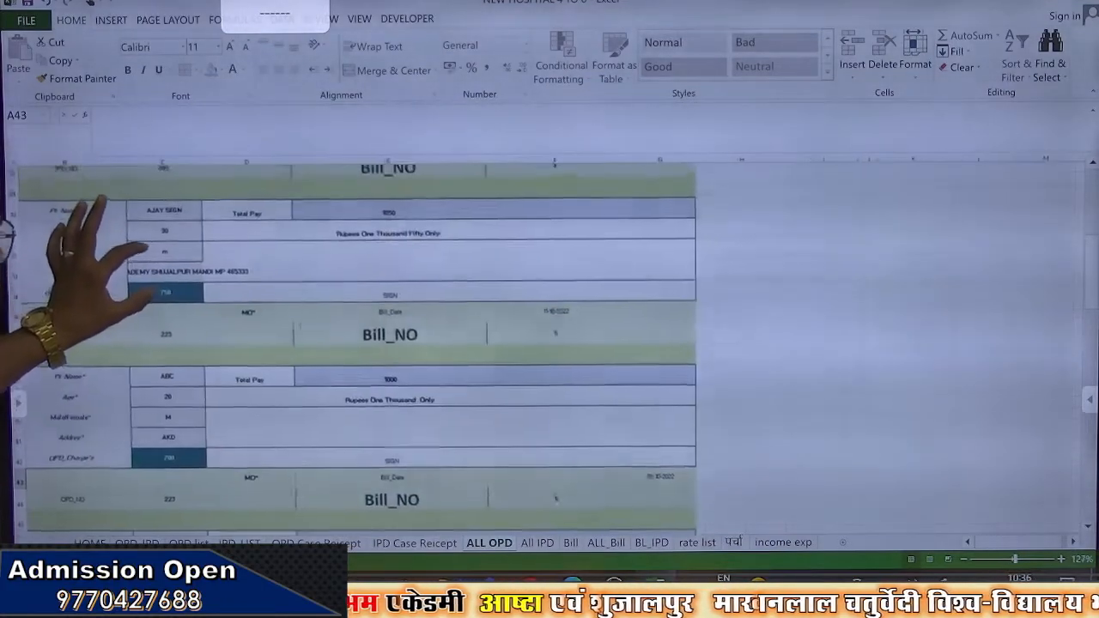
scroll(128, 258, down, 3)
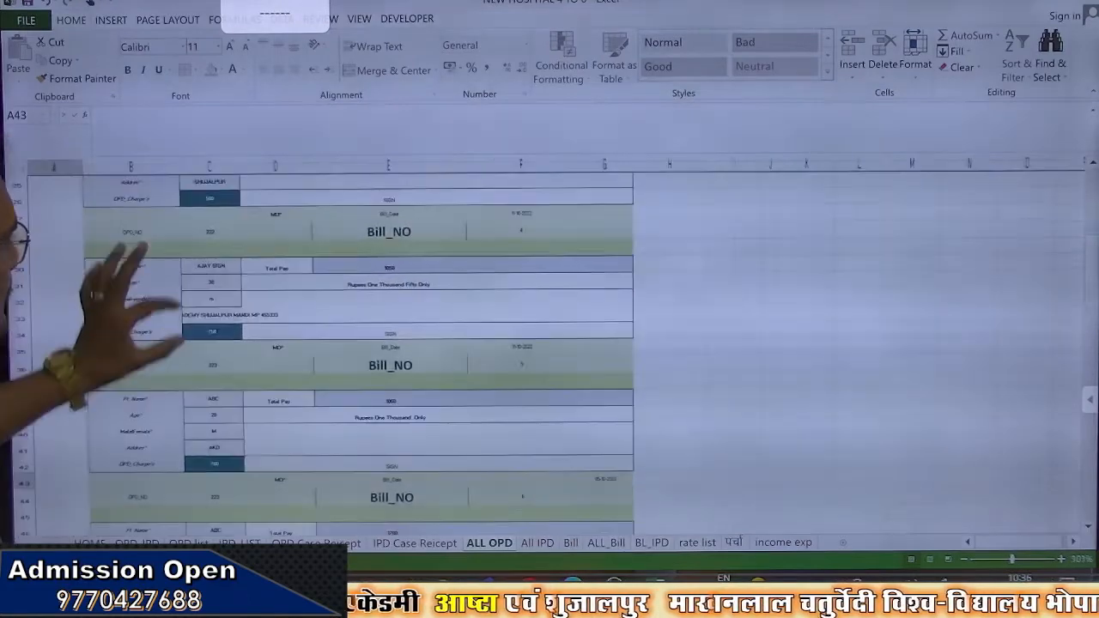
Return to the start of the ALL OPD bills and check the Total Pay sum in cell I2
scroll(129, 361, up, 5)
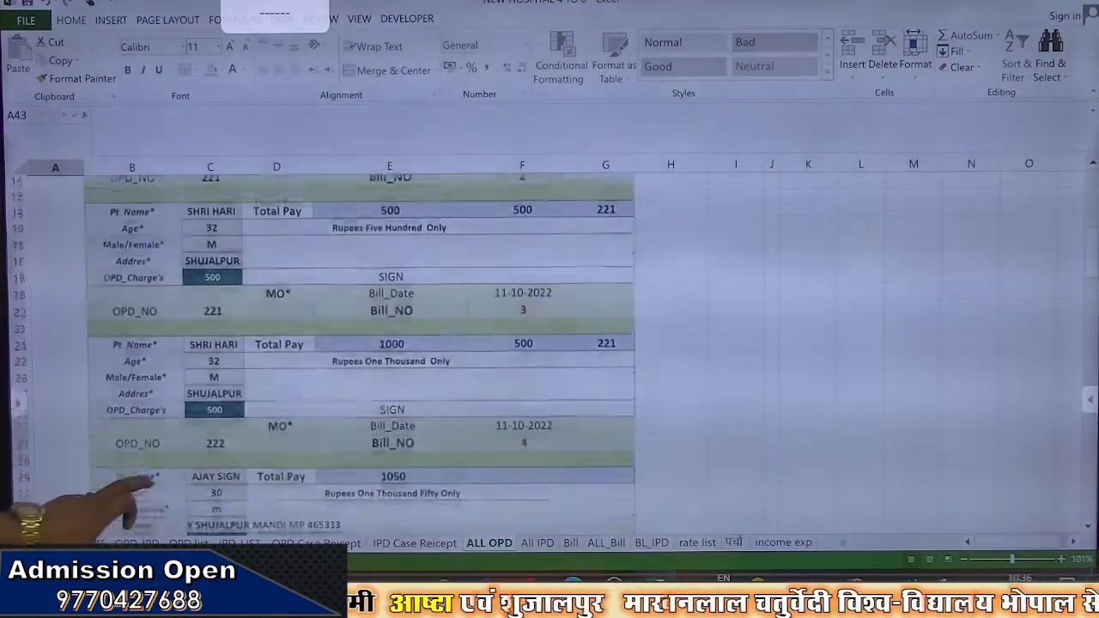
scroll(120, 356, up, 3)
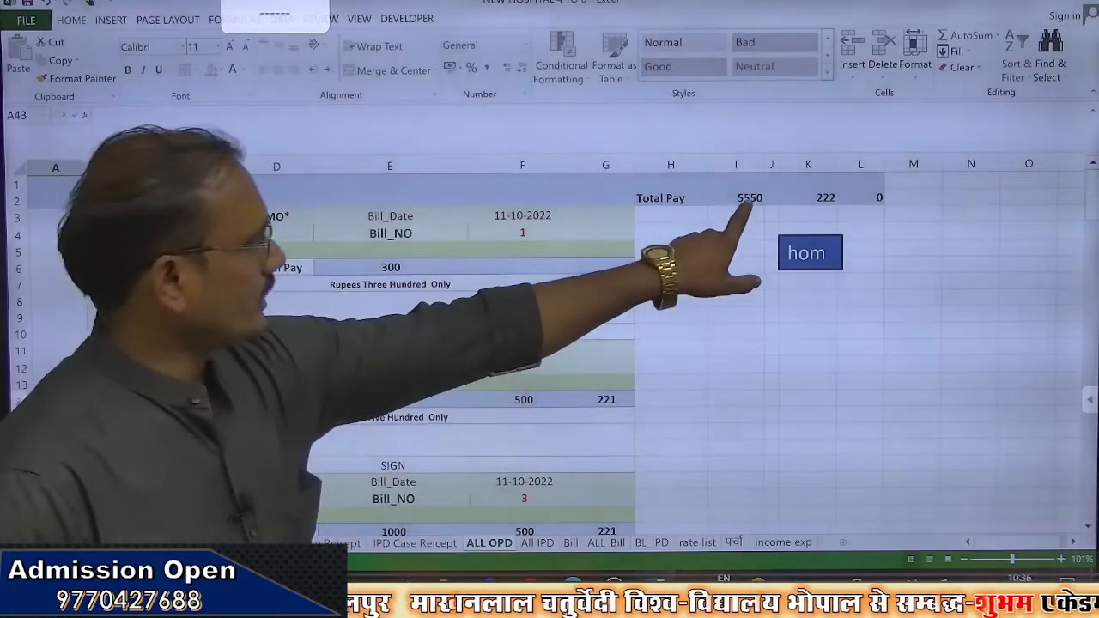
click(740, 202)
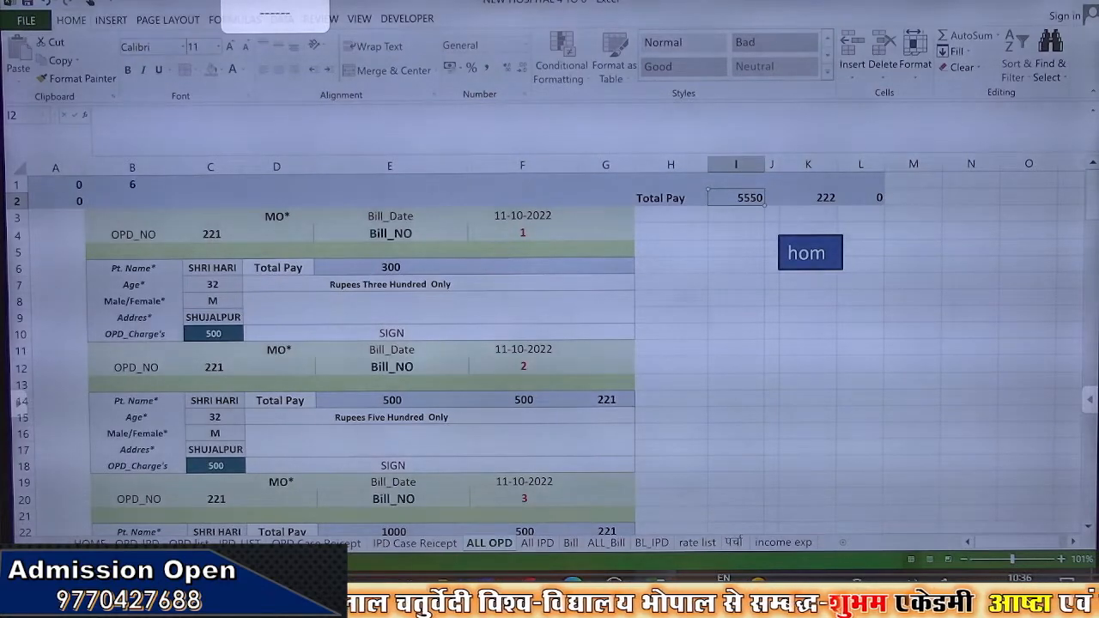
Set the OPD_Charge's value in C10 of the OPD cash receipt to 500 and save the bill
click(335, 543)
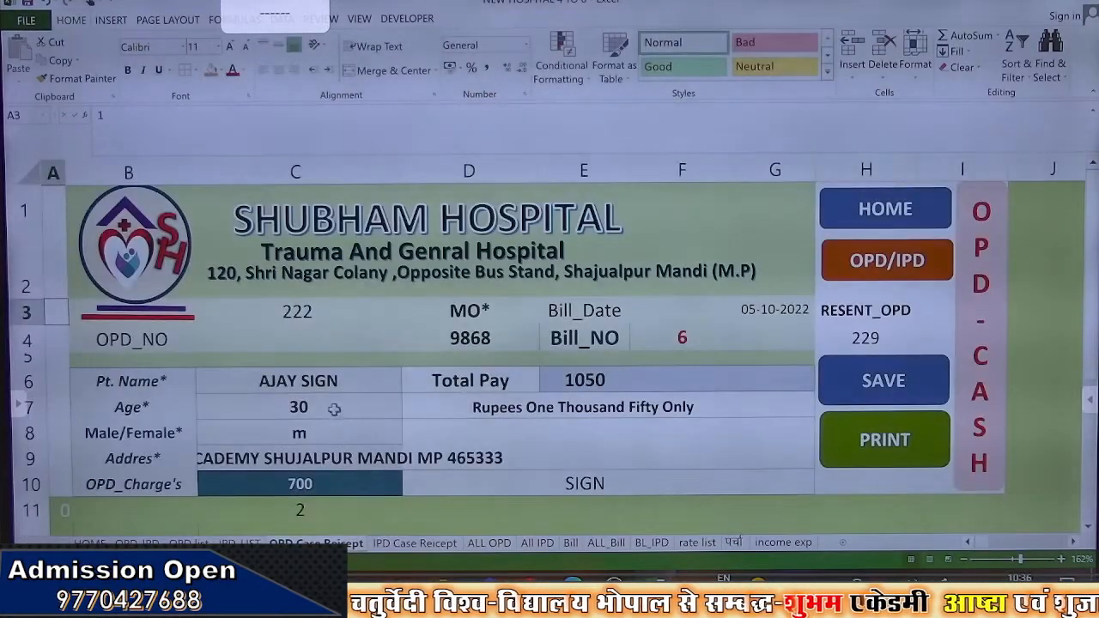
click(300, 480)
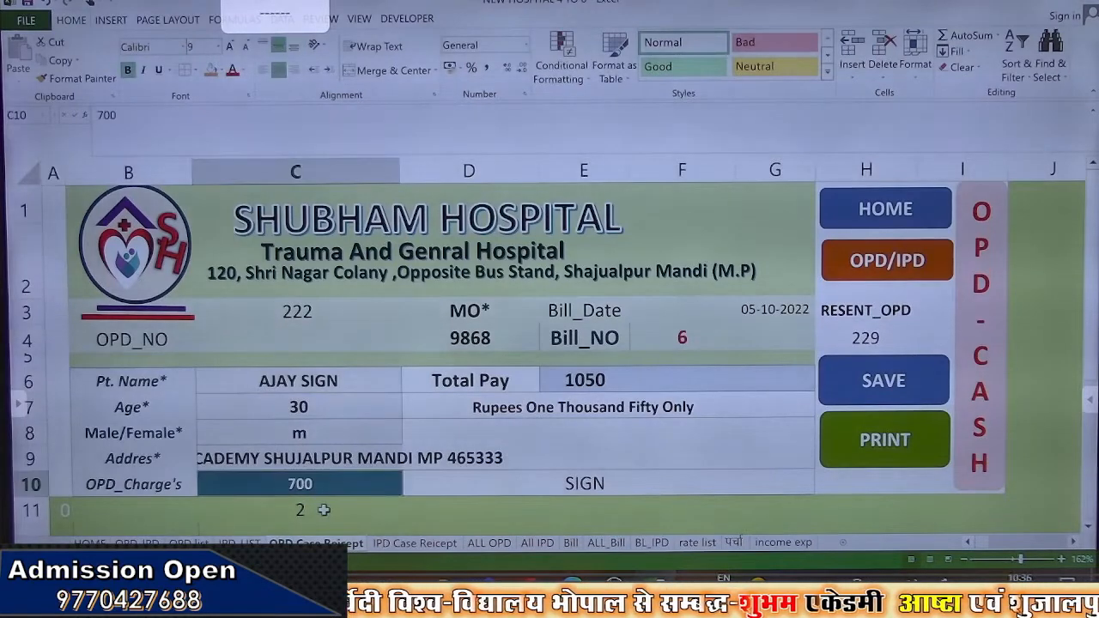
text(500)
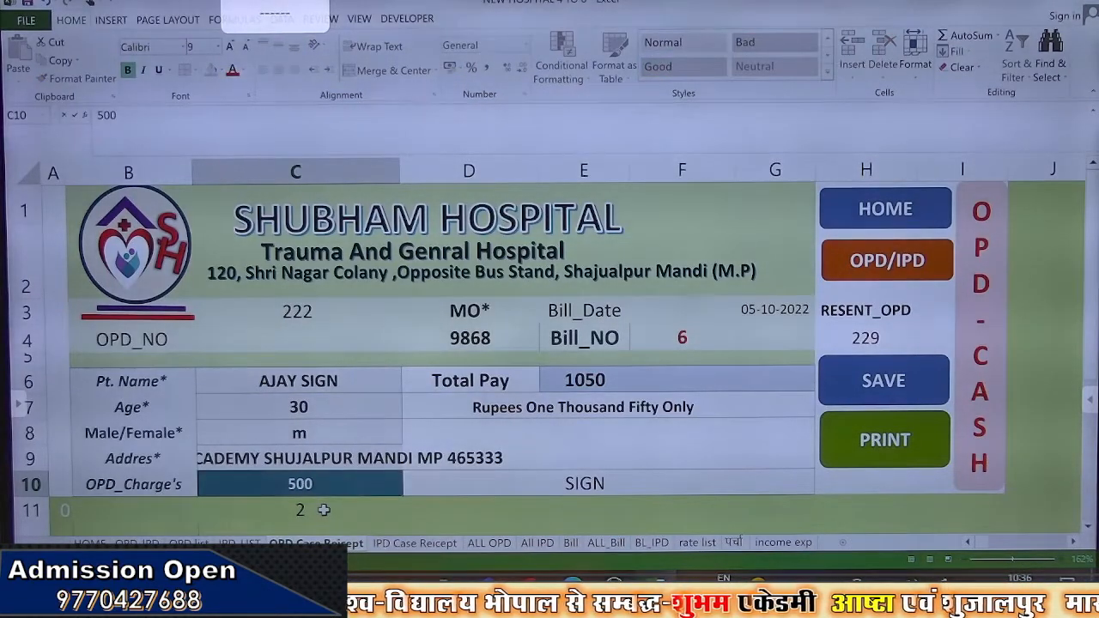
key(Return)
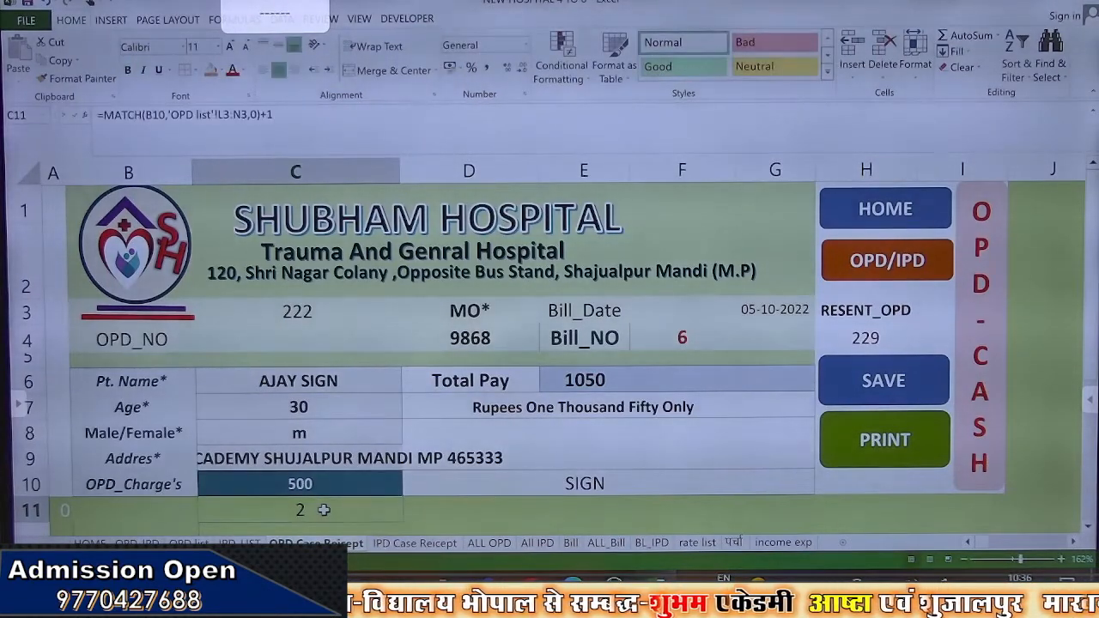
click(829, 381)
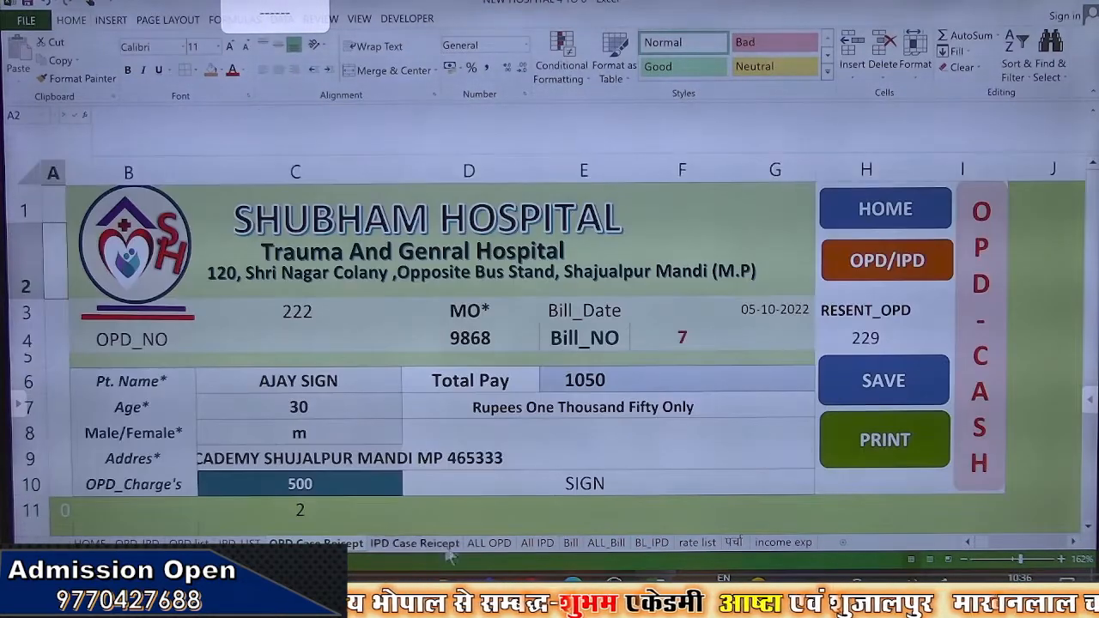
Check the Total Pay sum in I2 of the ALL OPD sheet after saving the bill
click(506, 545)
scroll(687, 390, up, 10)
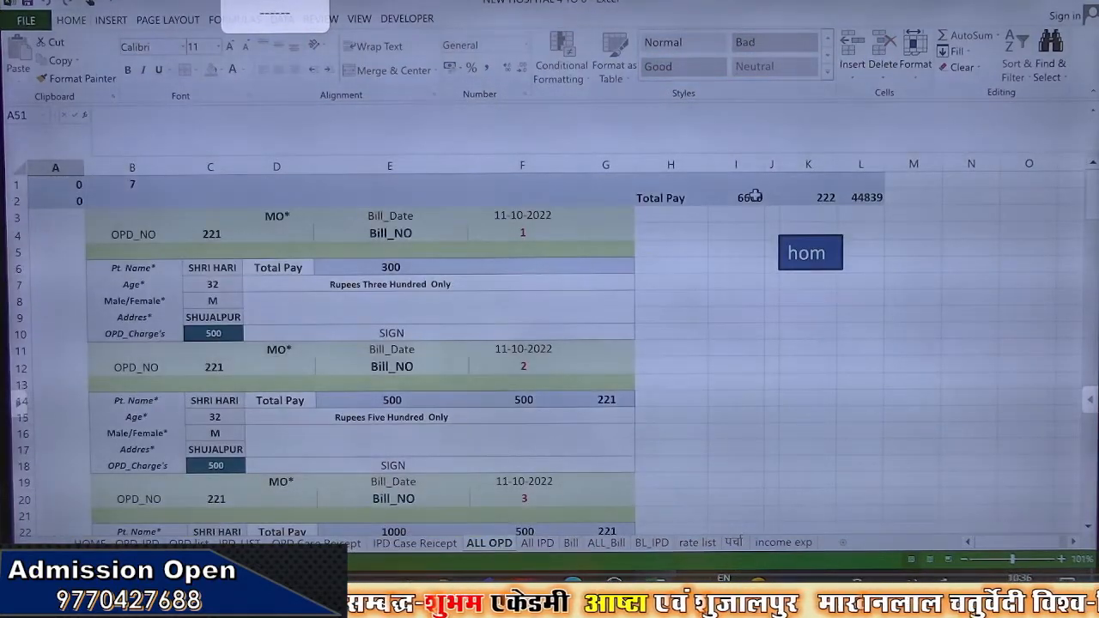
click(753, 197)
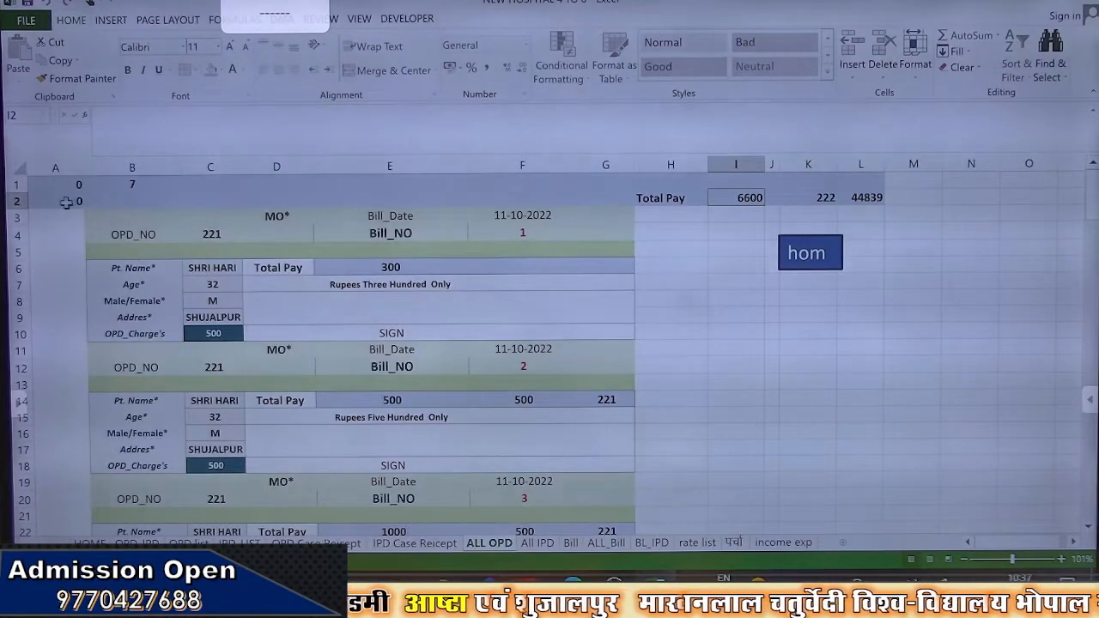
Clear the contents of all saved bills in A3:G58 on the ALL OPD sheet
drag(67, 215, 615, 222)
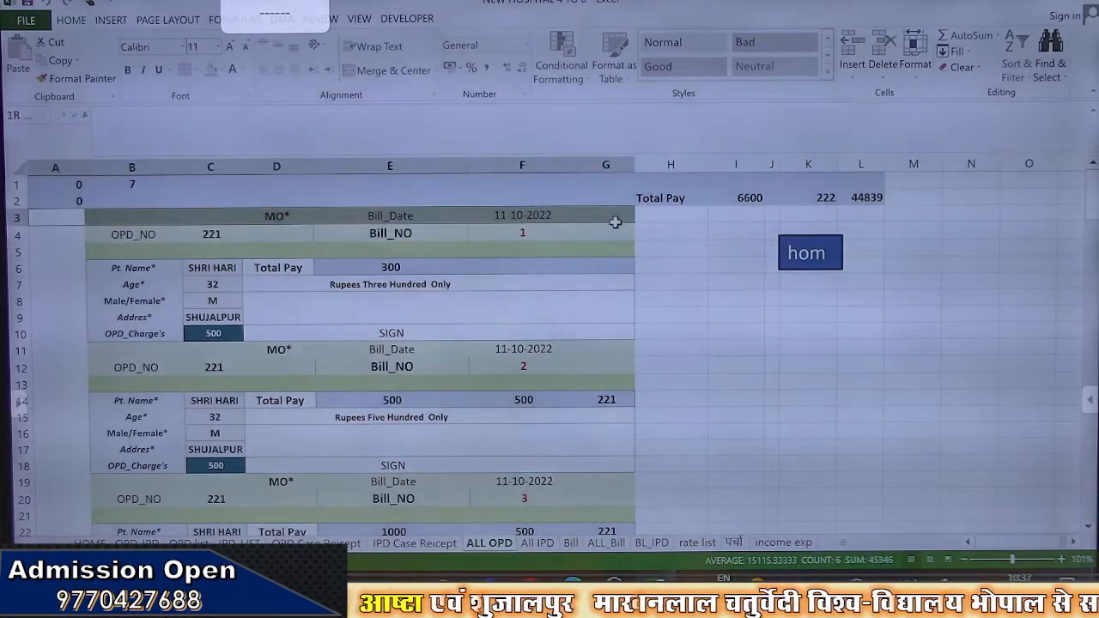
key(ctrl+shift+Down)
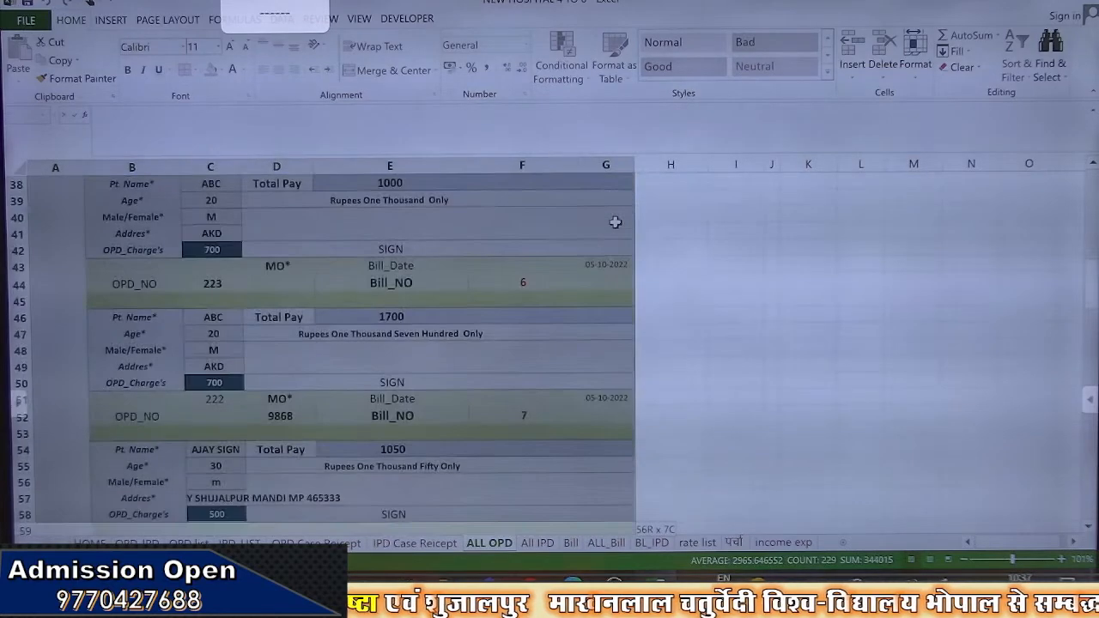
key(Delete)
click(663, 314)
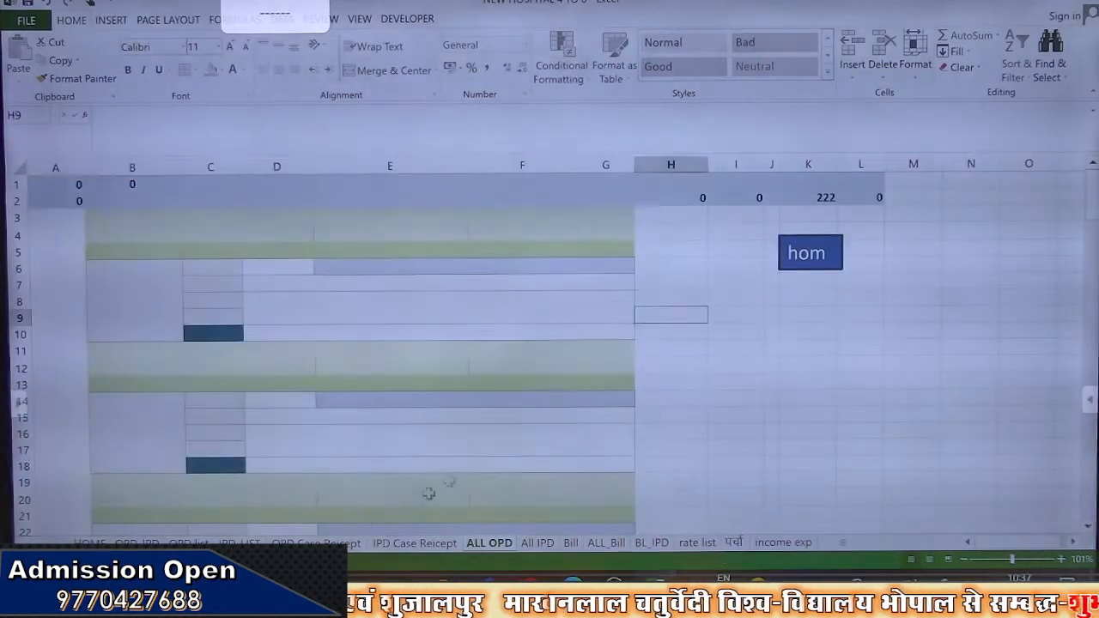
Save the OPD cash receipt again as a new bill and view its record on the ALL OPD sheet
click(317, 543)
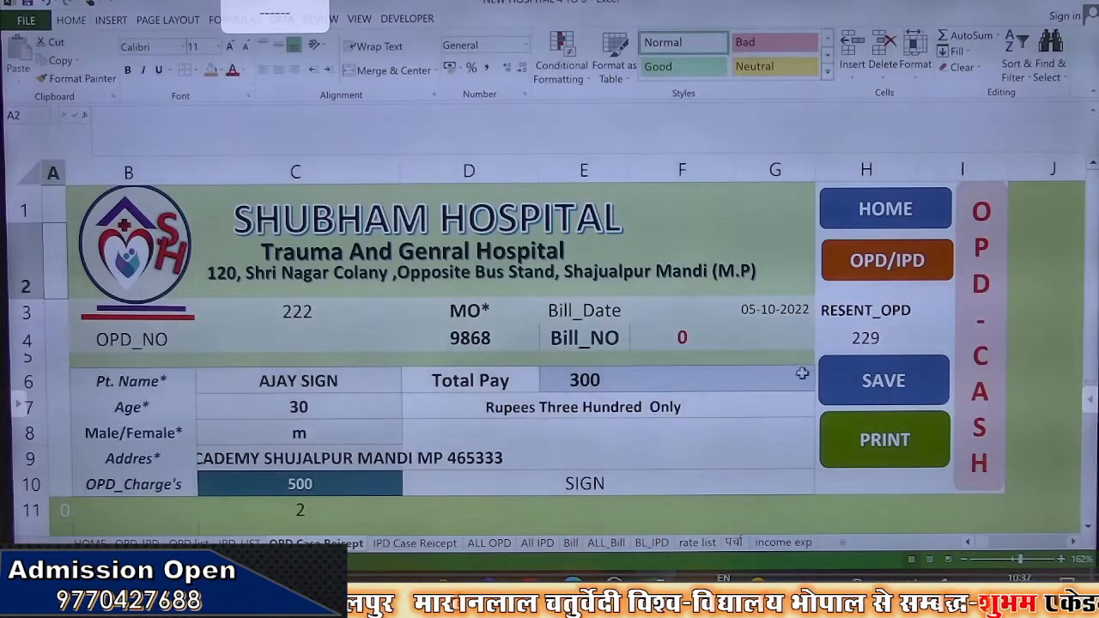
click(862, 387)
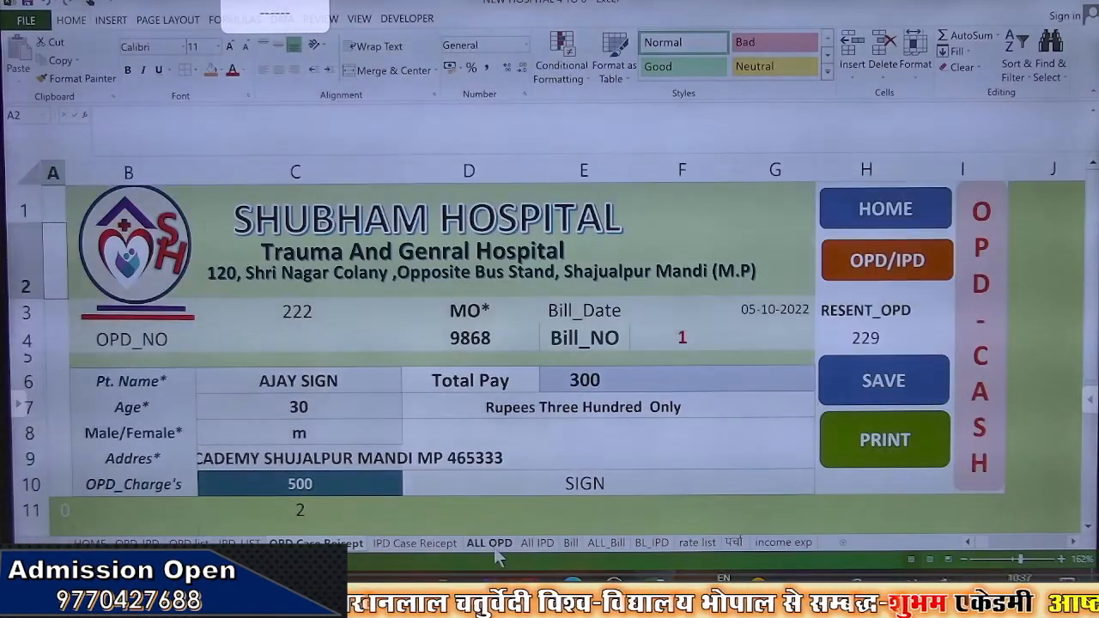
click(496, 553)
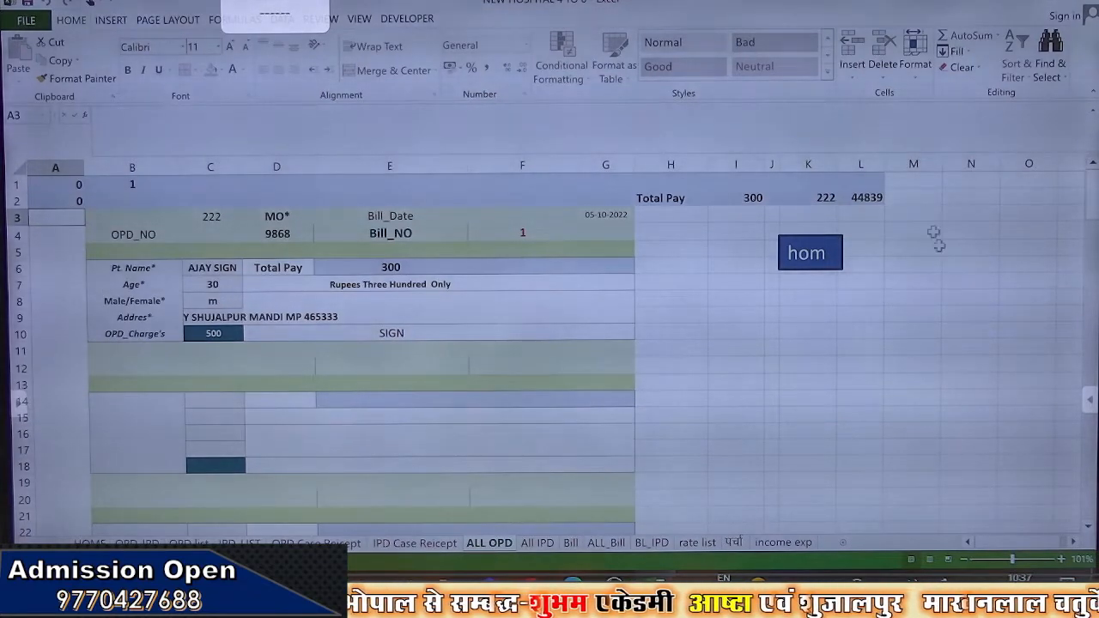
Try to edit the Total Pay cell I2, and unprotect the ALL OPD sheet by entering the sheet password
click(752, 202)
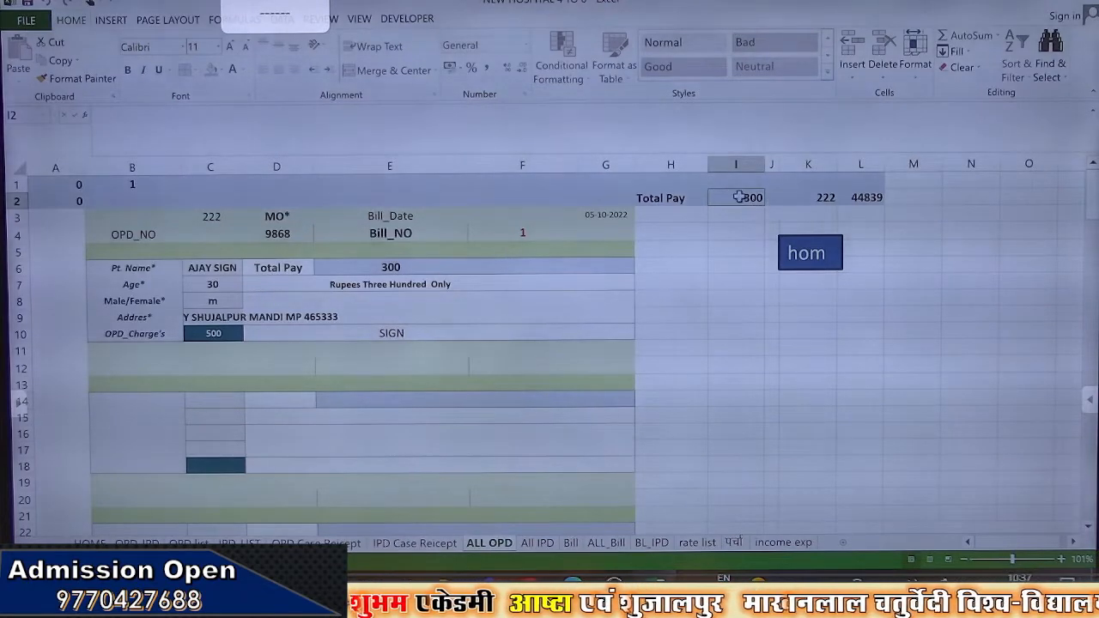
double_click(738, 198)
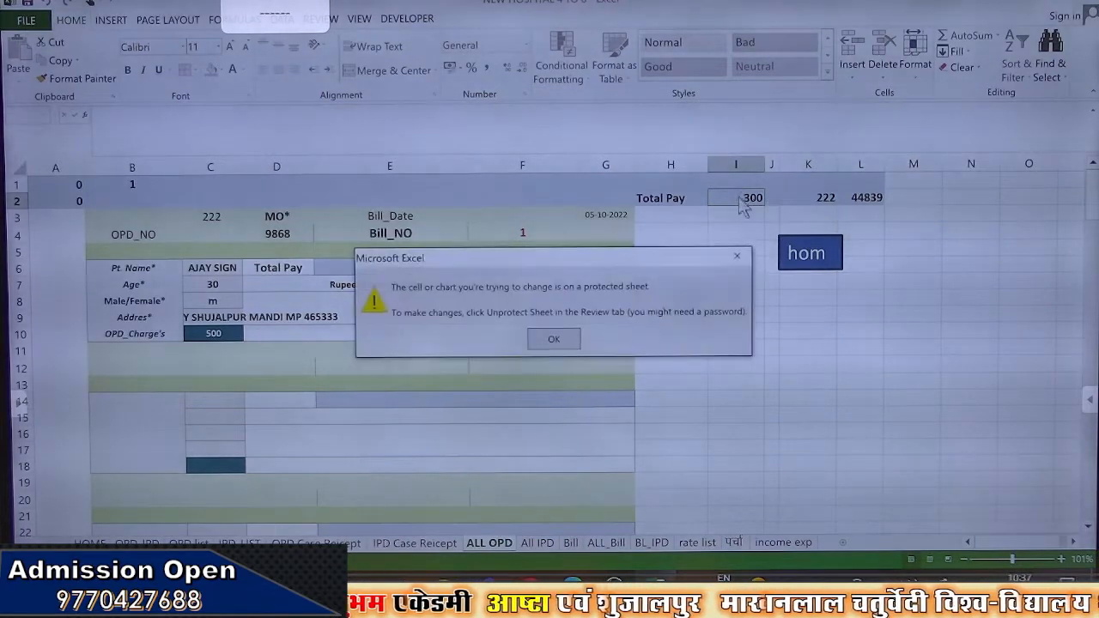
click(556, 338)
right_click(500, 545)
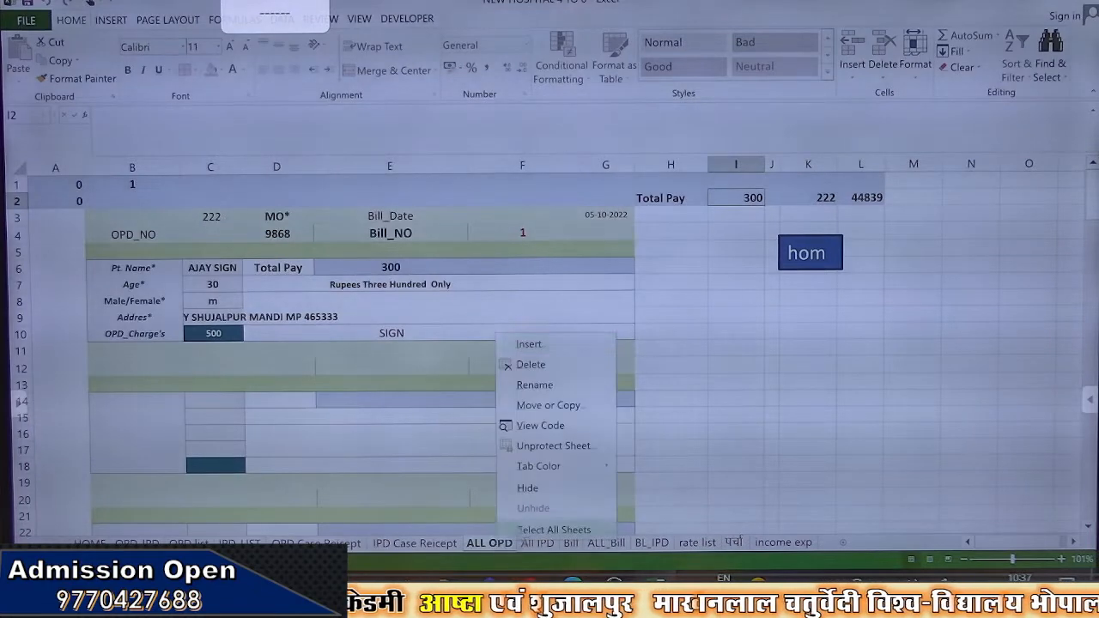
click(560, 448)
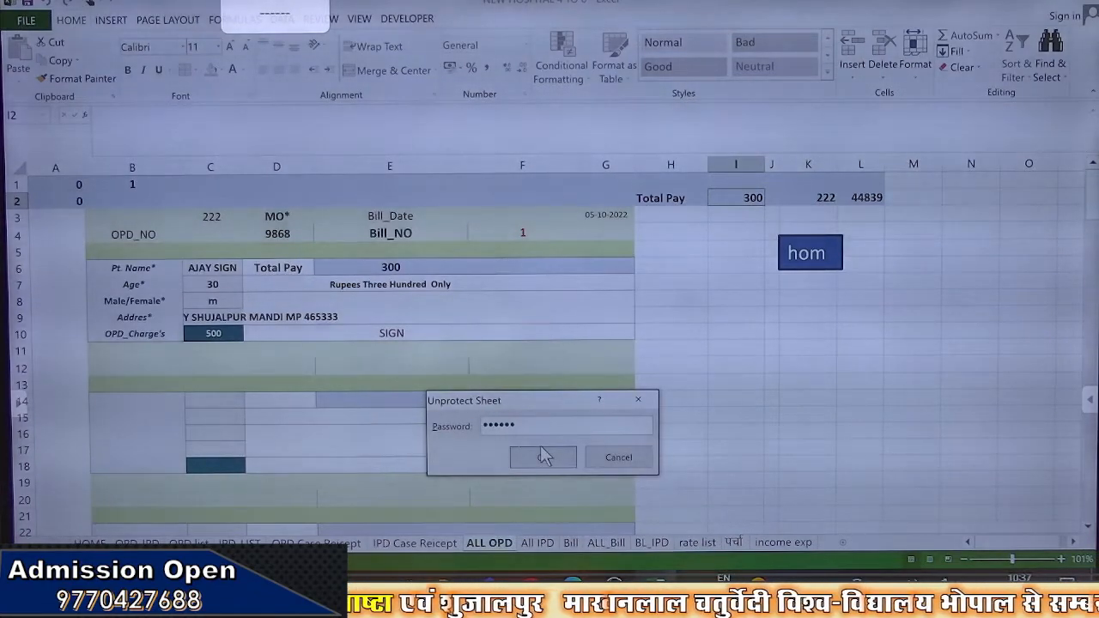
click(542, 456)
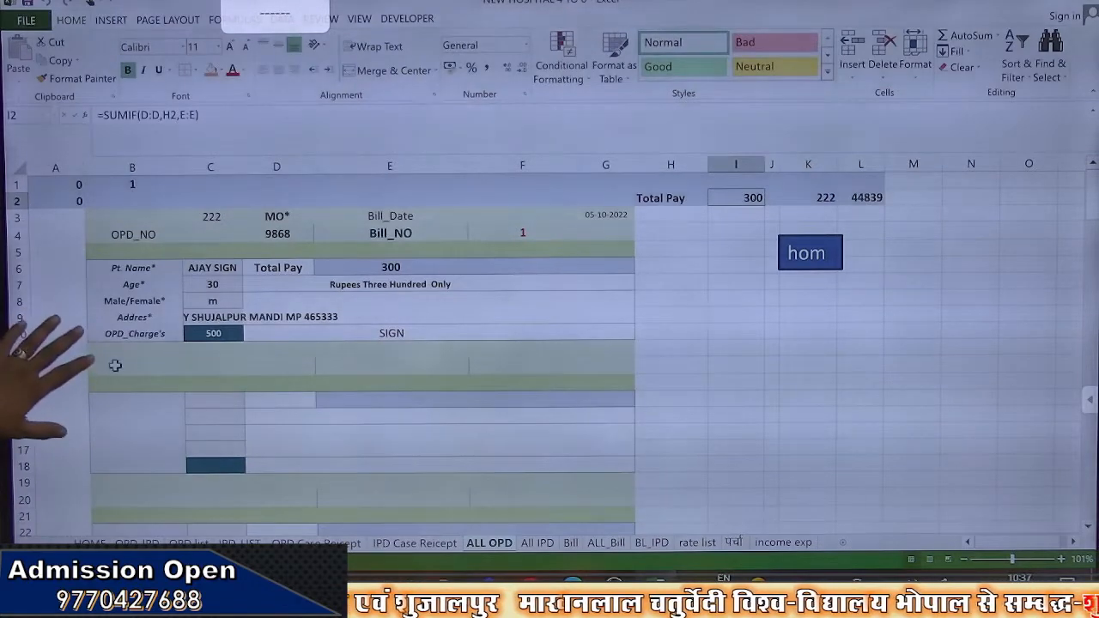
Turn off Locked for columns A to G from row 3 to the last row of the ALL OPD sheet
mouse_move(57, 214)
mouse_down()
mouse_move(137, 230)
mouse_move(540, 253)
mouse_move(614, 242)
mouse_up()
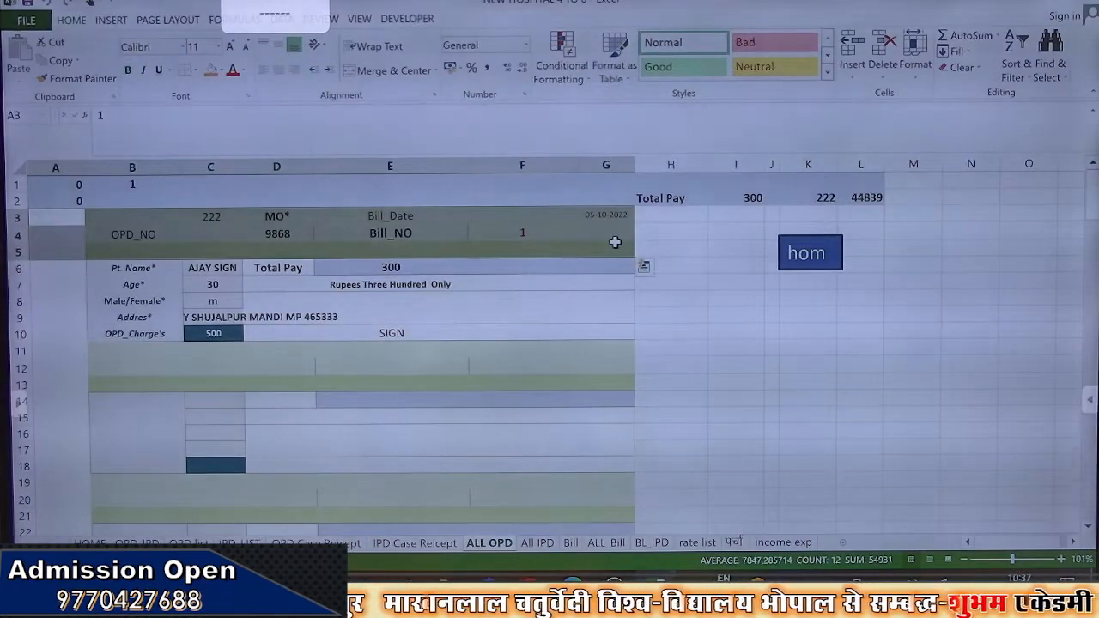
key(ctrl+shift+Down)
key(ctrl+shift+Down)
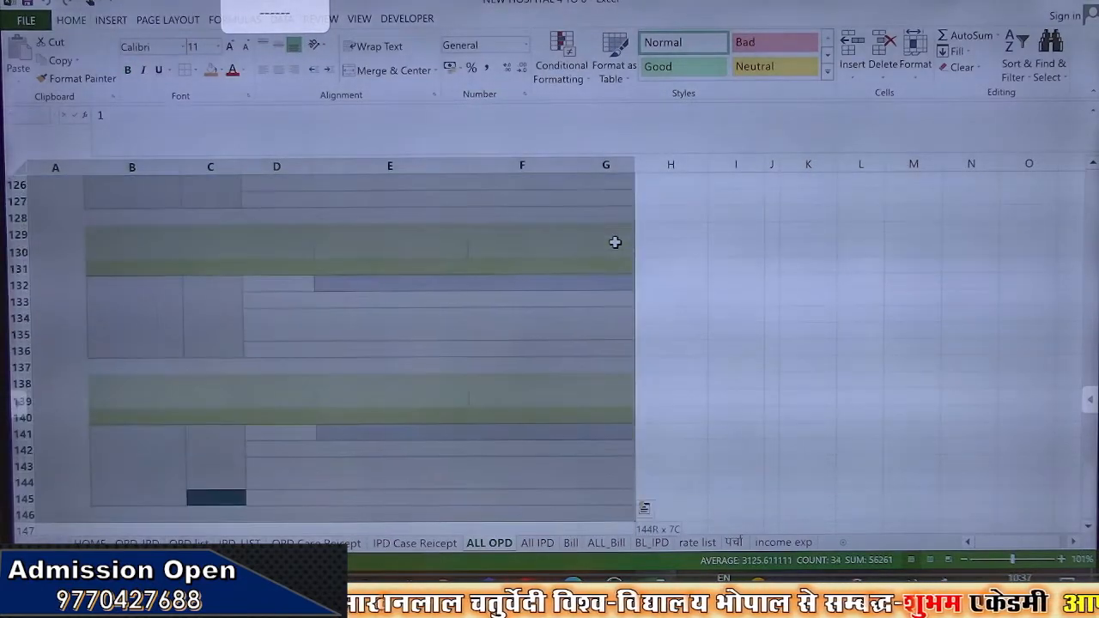
key(ctrl+shift+Down)
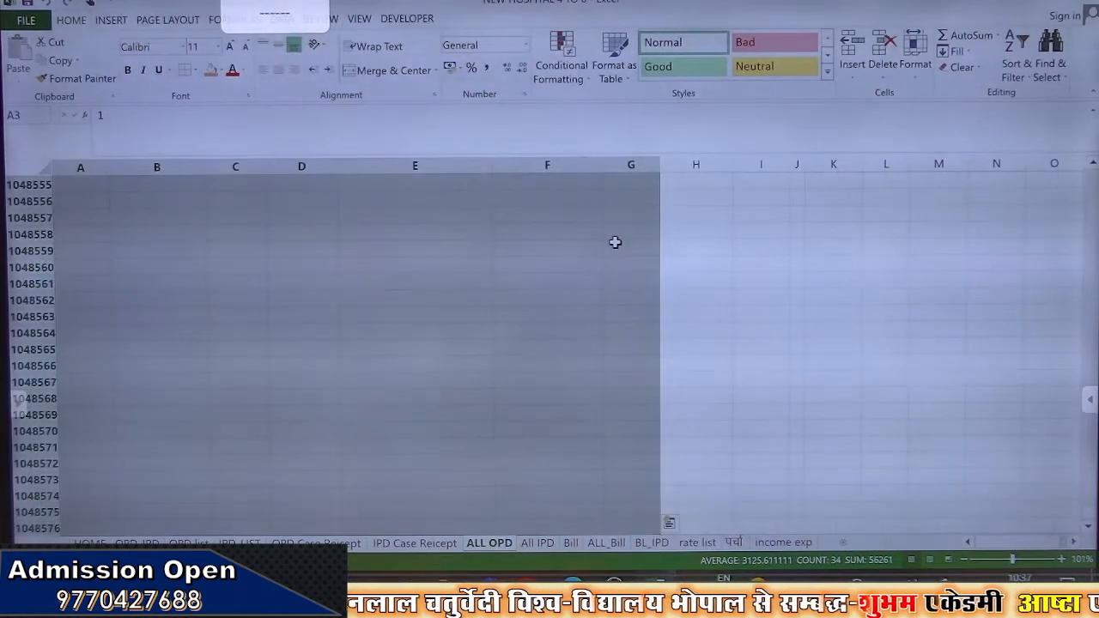
right_click(397, 330)
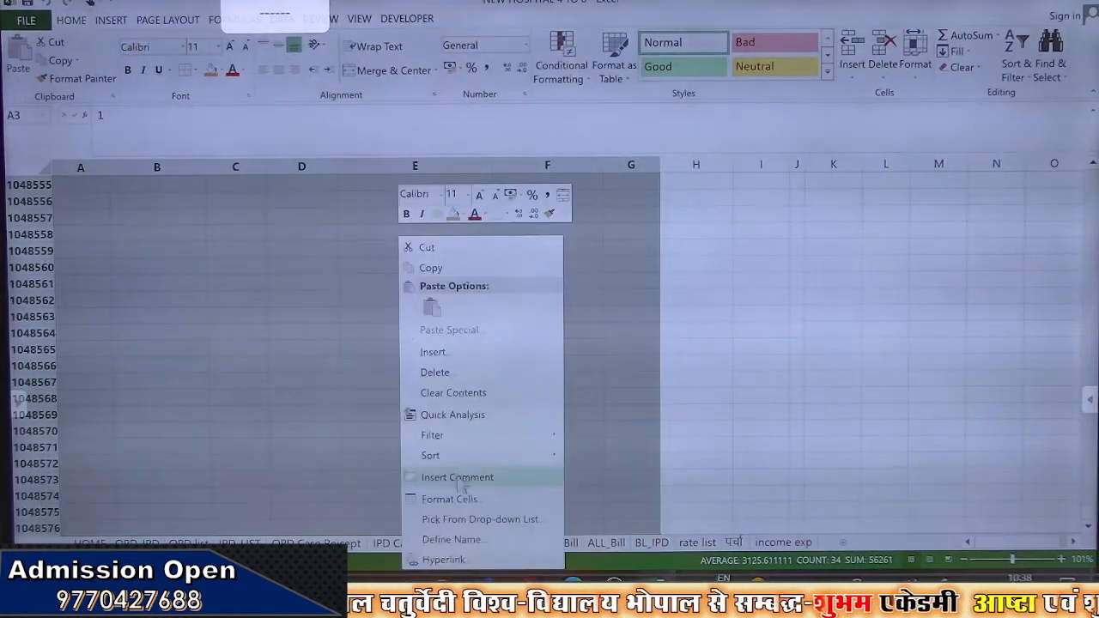
click(438, 496)
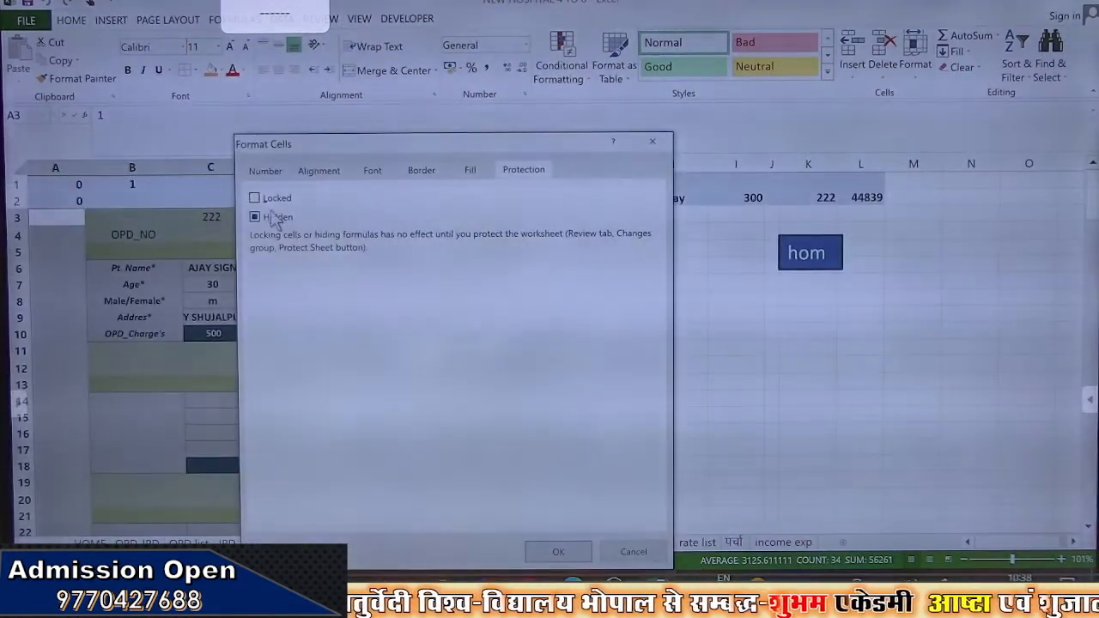
click(557, 552)
click(507, 371)
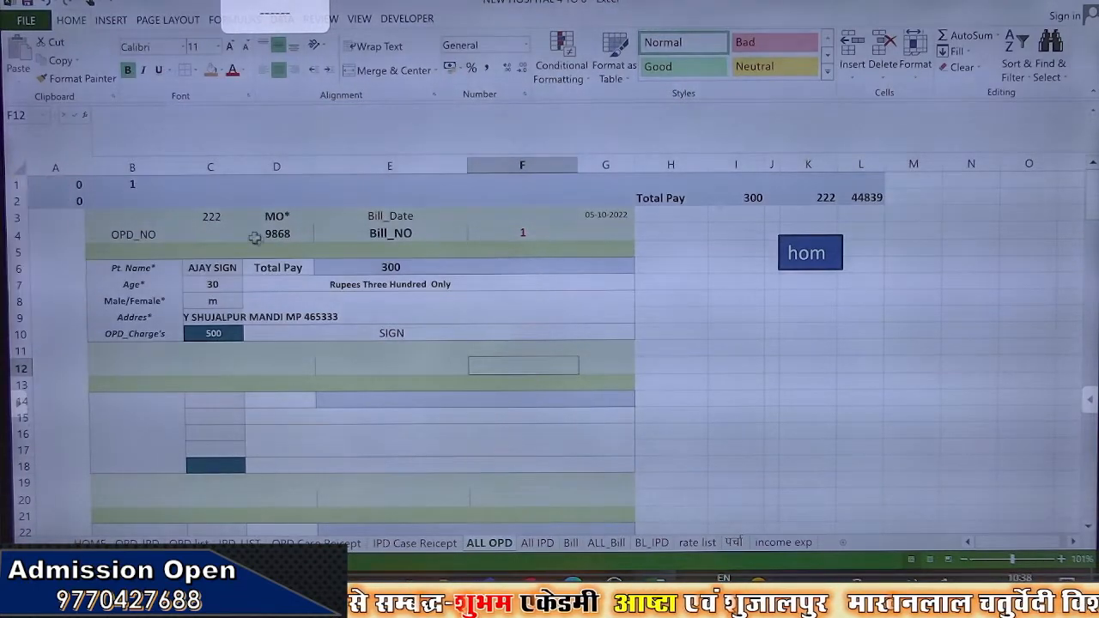
Inspect the contents of the bill count cell B1, the column A marker, and bill cells F6 and E6 on ALL OPD
click(137, 185)
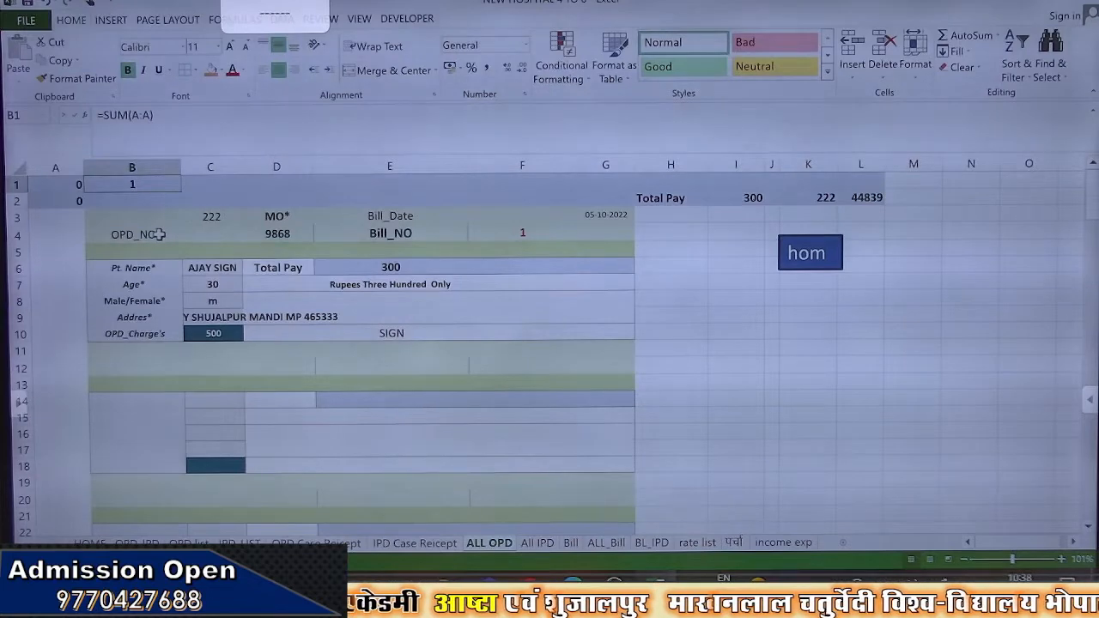
click(77, 185)
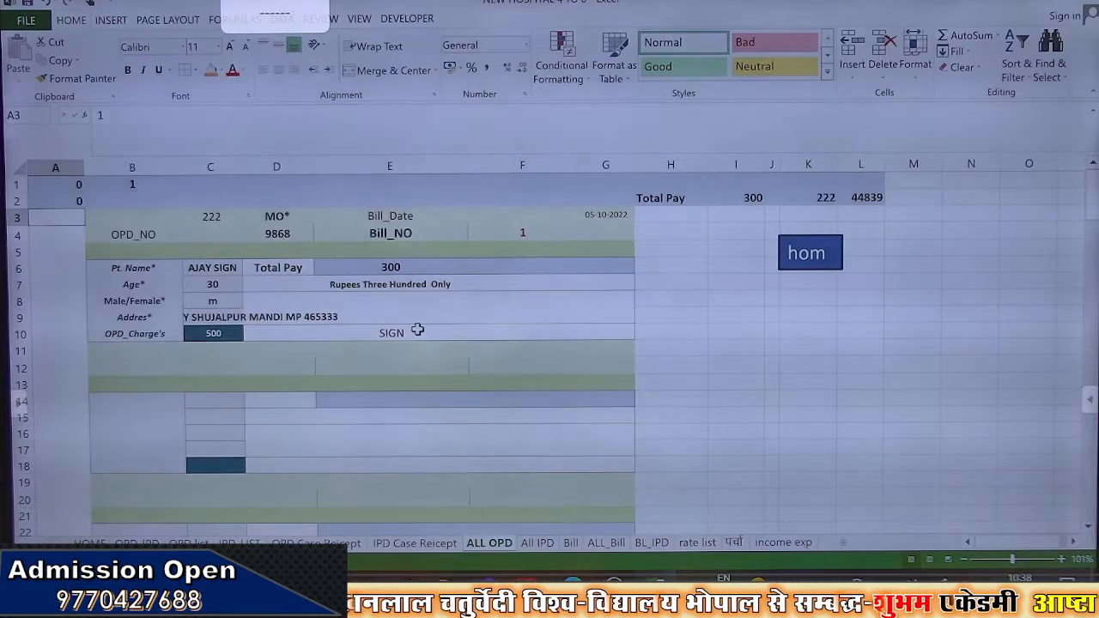
click(523, 269)
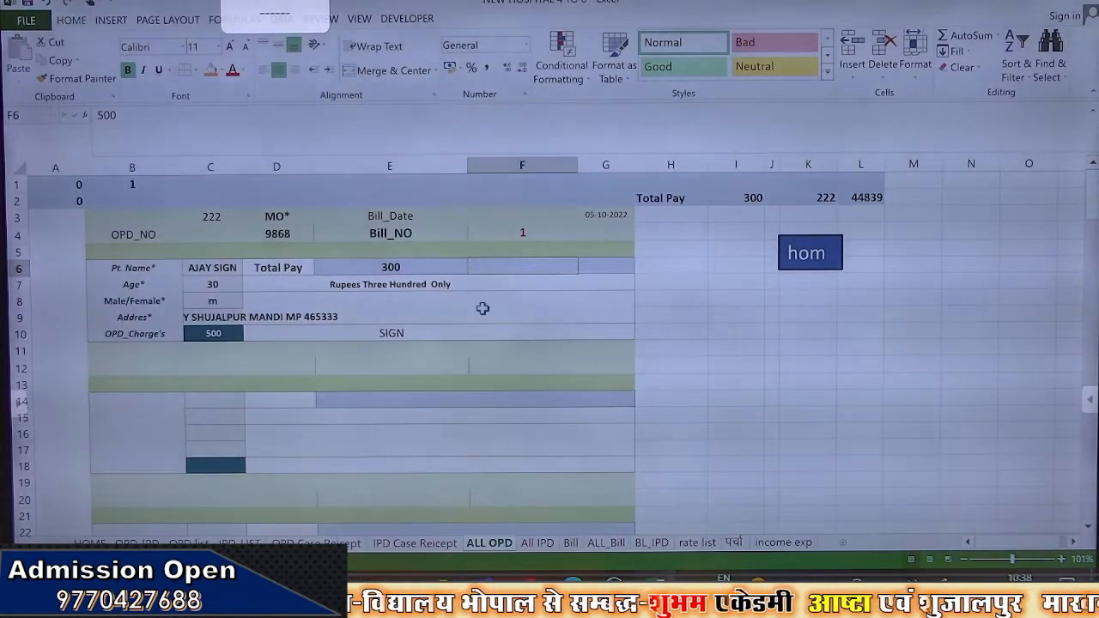
click(372, 267)
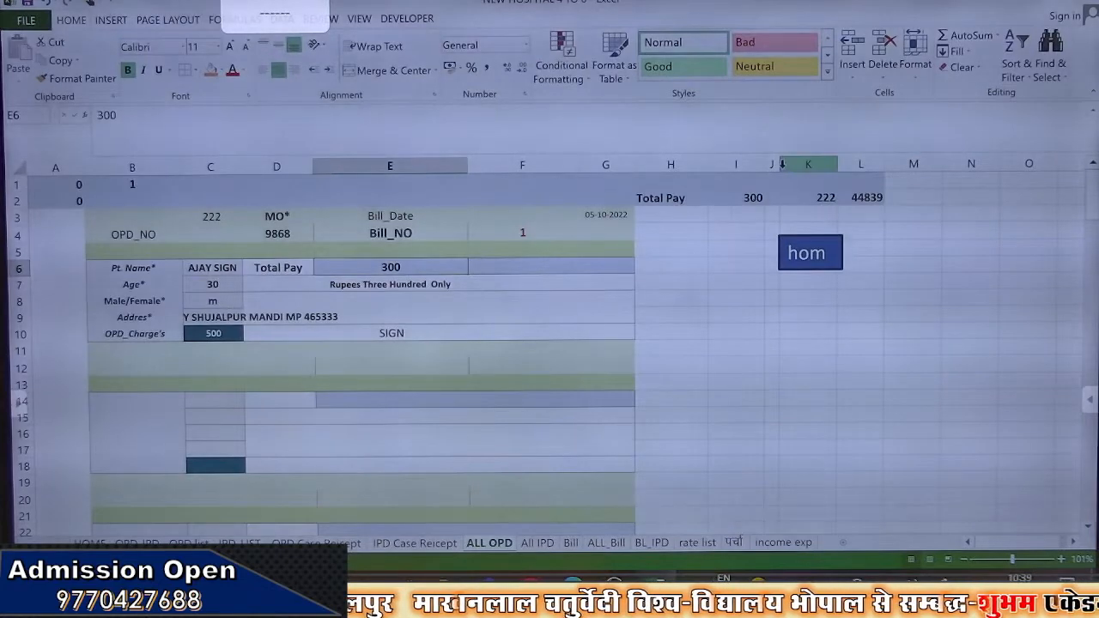
Widen column J on ALL OPD and enter =SUMIF(D:D,H2,F:F) in cell J2 beside the Total Pay amount
drag(841, 161, 843, 163)
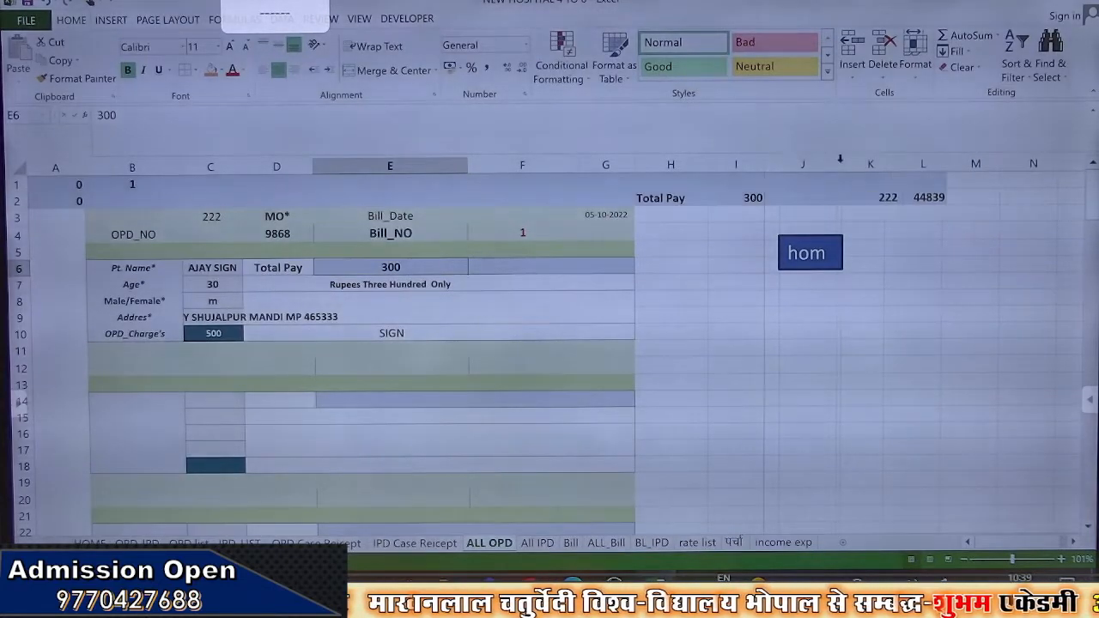
click(806, 199)
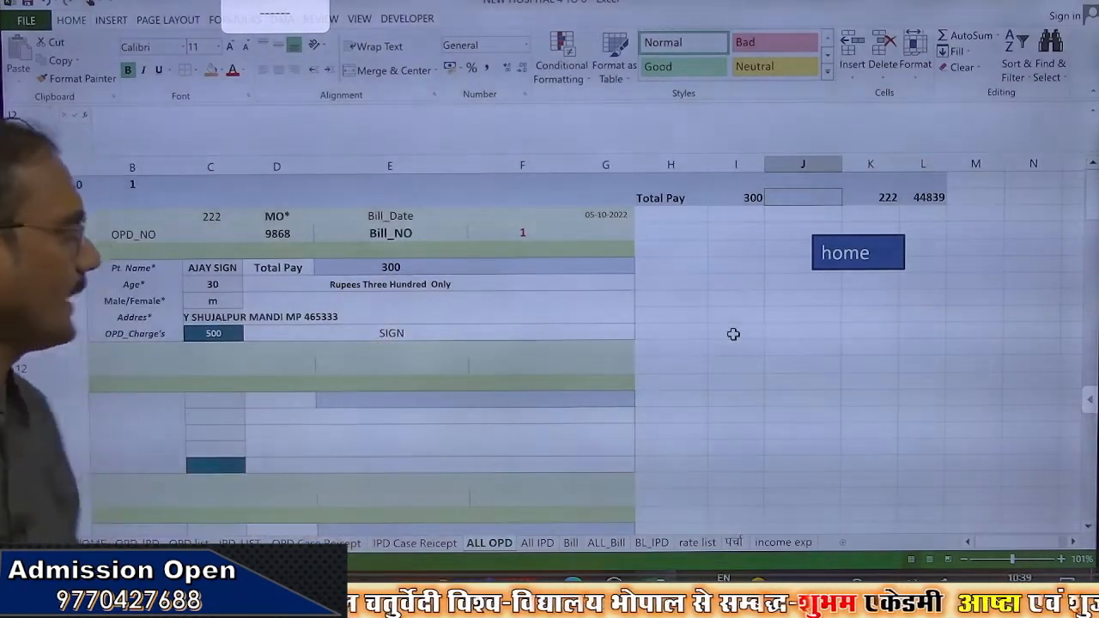
text(=)
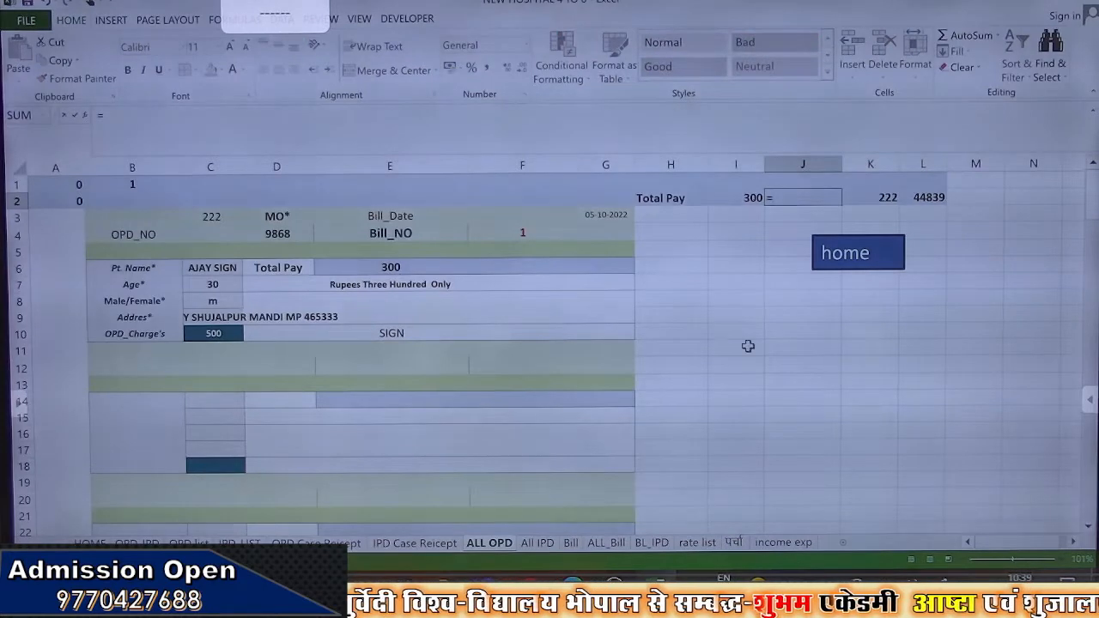
text(SUMI)
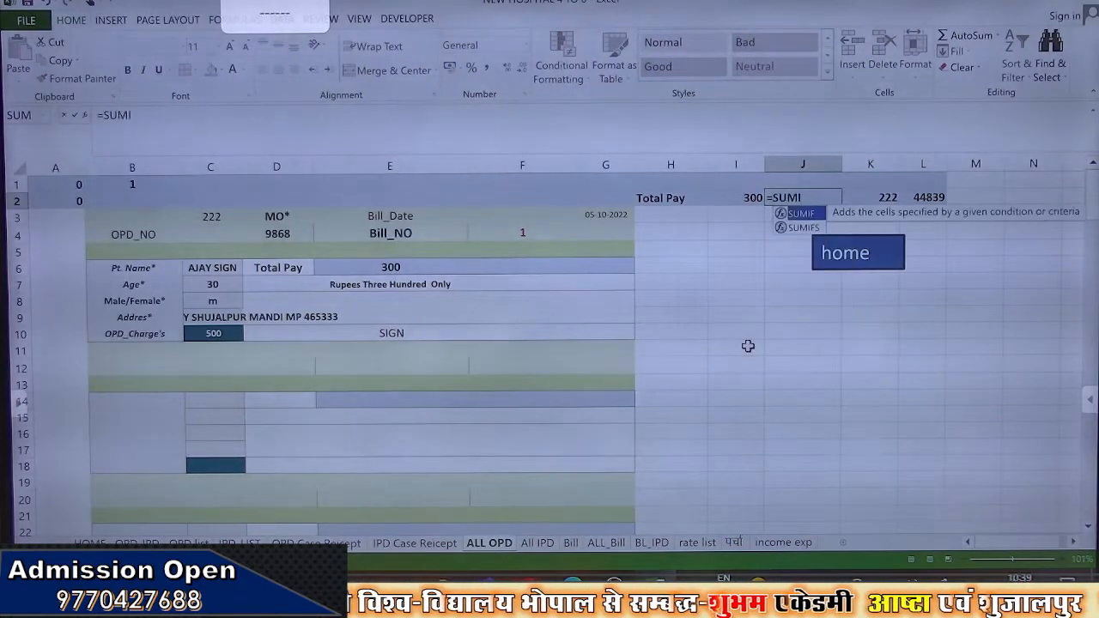
key(Tab)
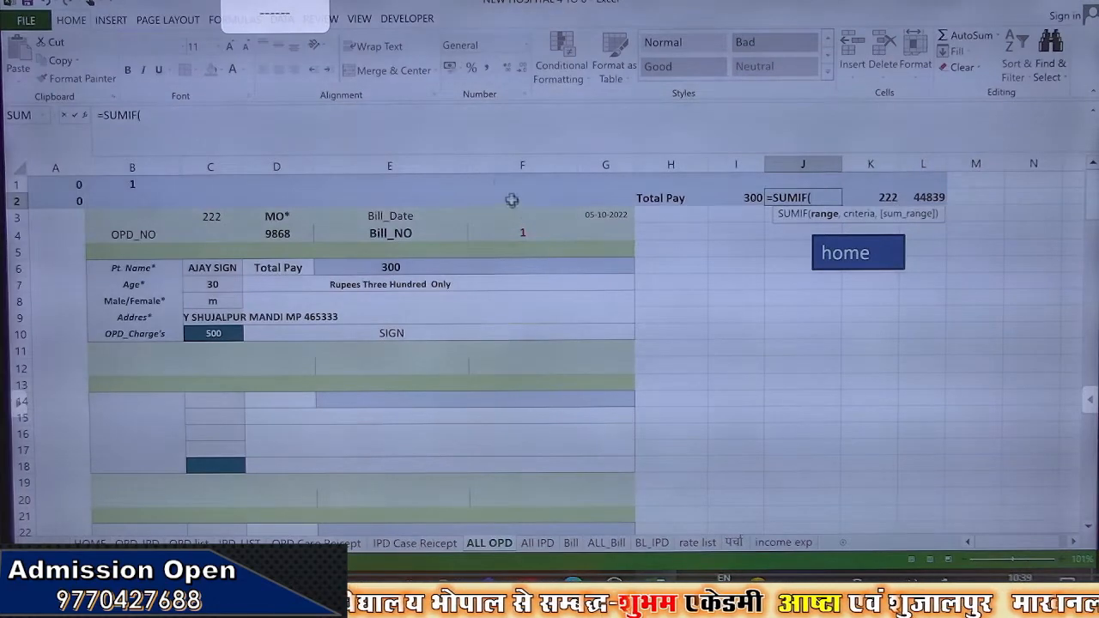
click(499, 165)
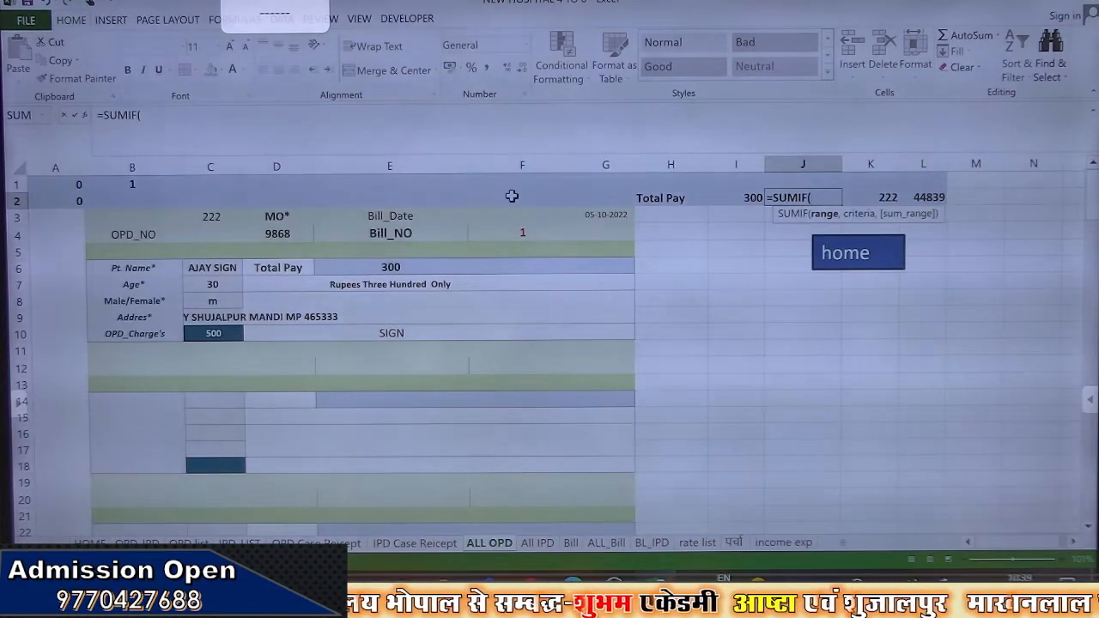
click(295, 165)
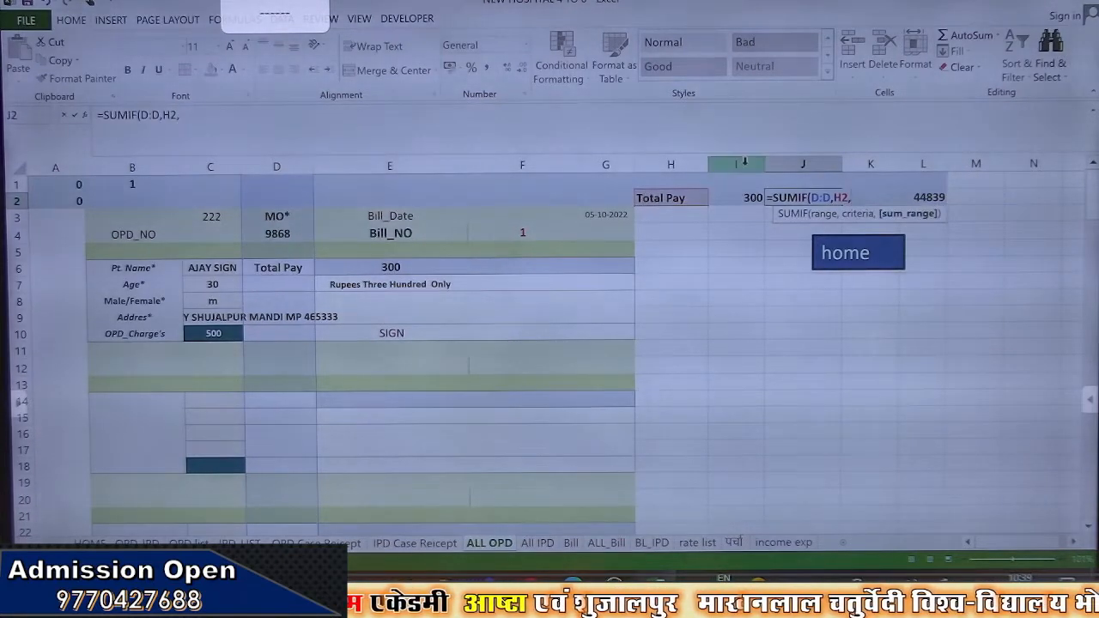
click(496, 167)
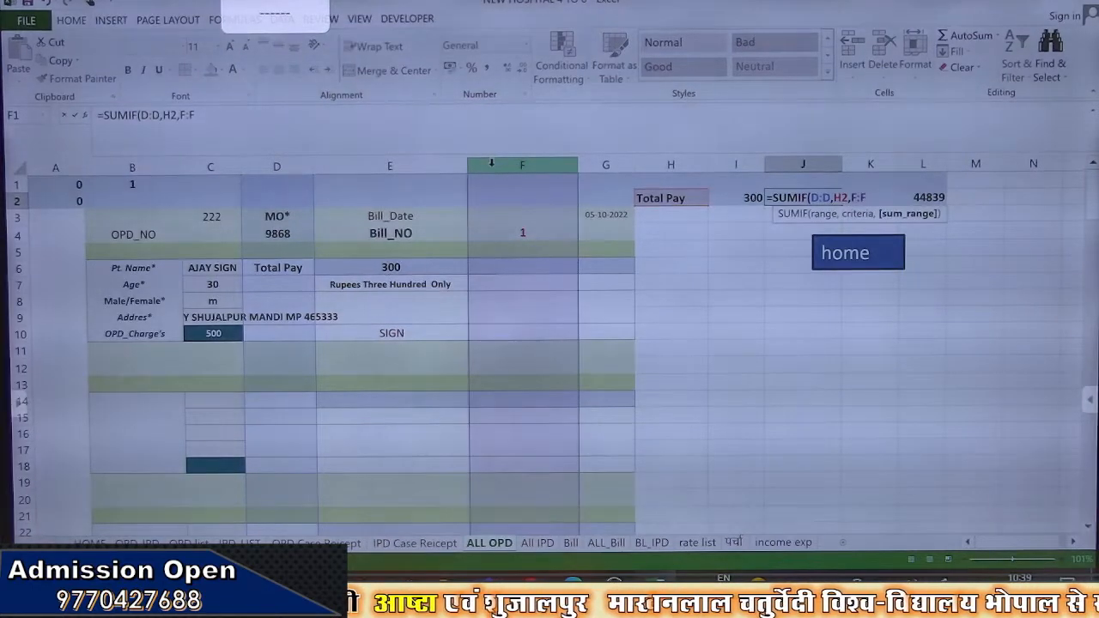
text())
key(Return)
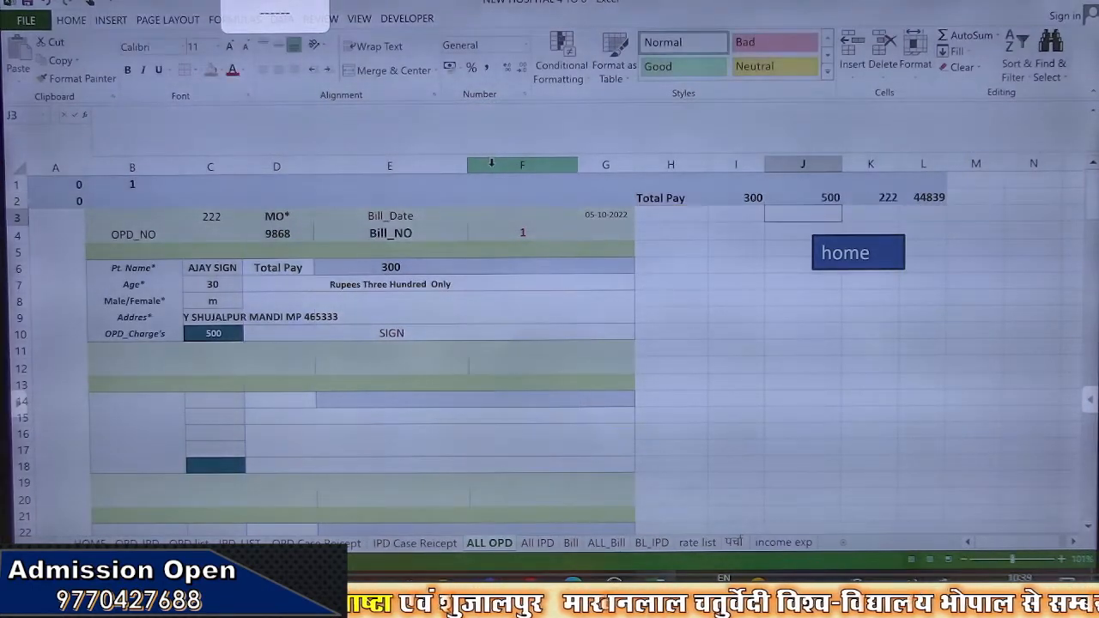
Compare the SUMIF formulas in J2 and I2, and view the OPD list's Total Pay column and the OPD cash receipt
click(784, 201)
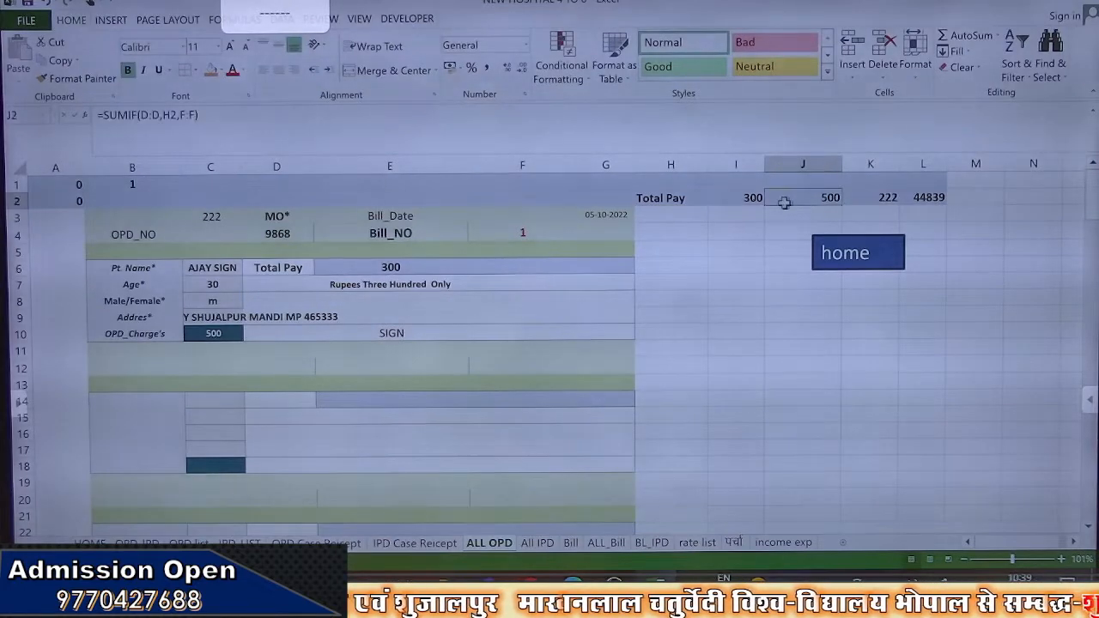
click(730, 194)
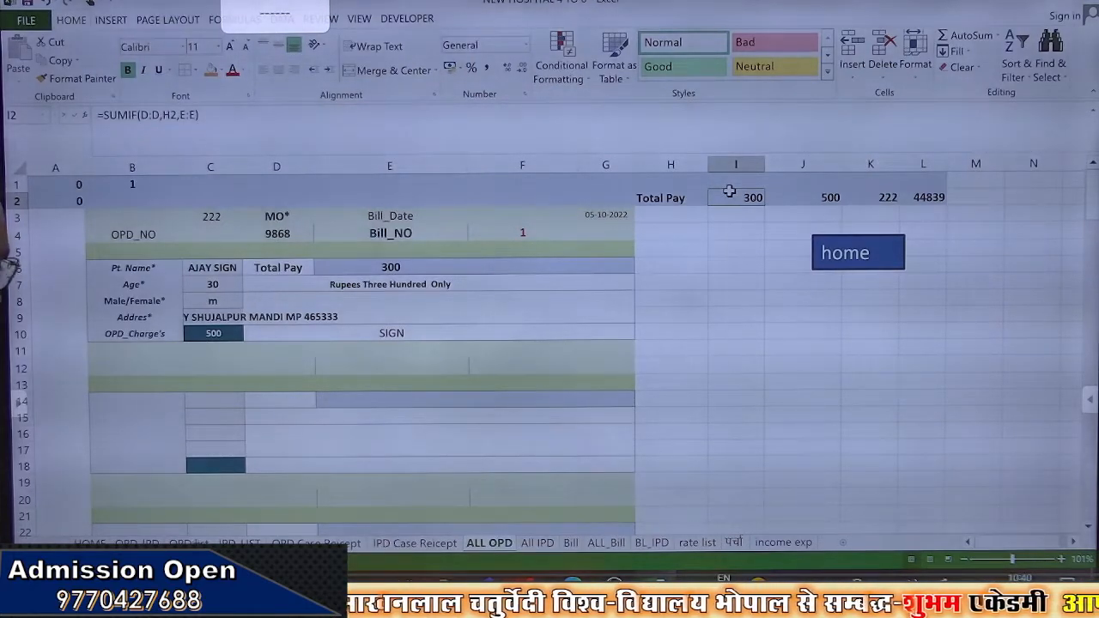
click(189, 542)
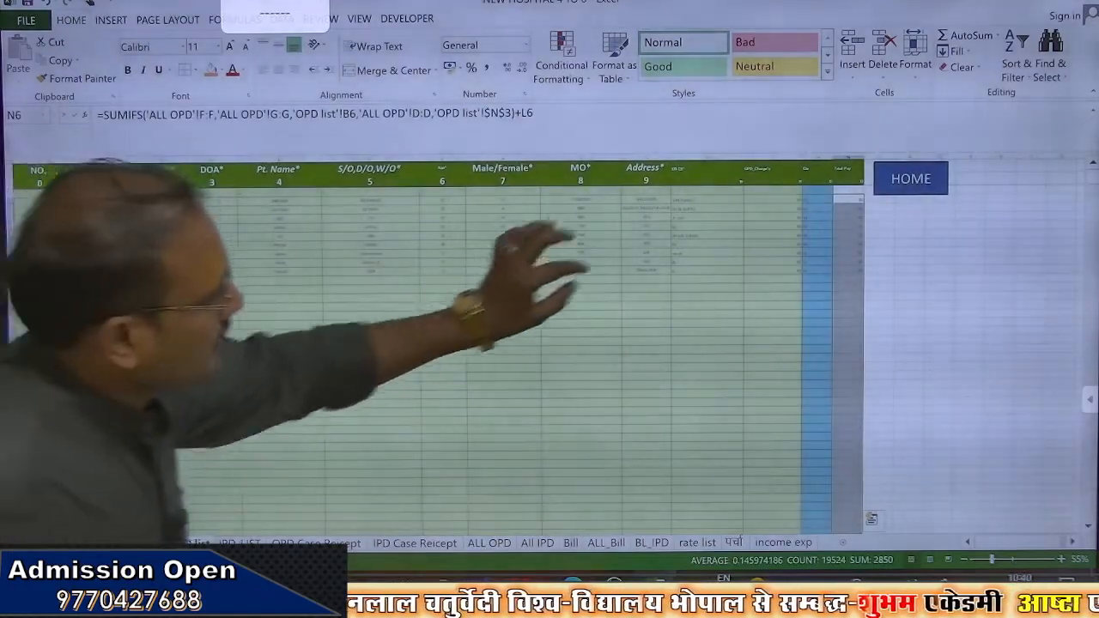
scroll(687, 224, up, 9)
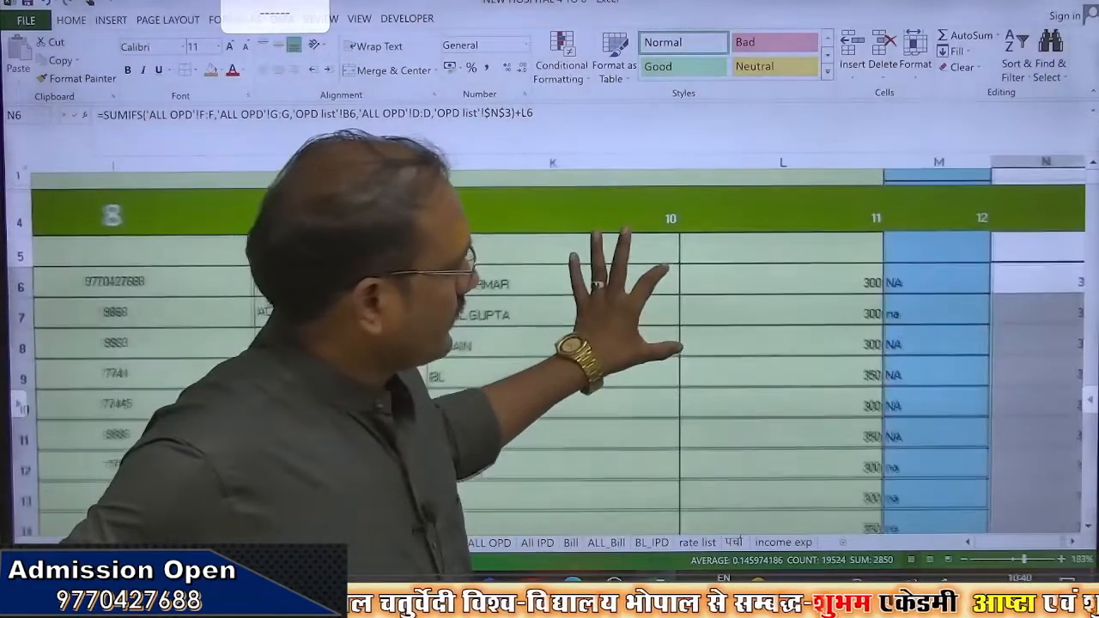
scroll(618, 326, down, 4)
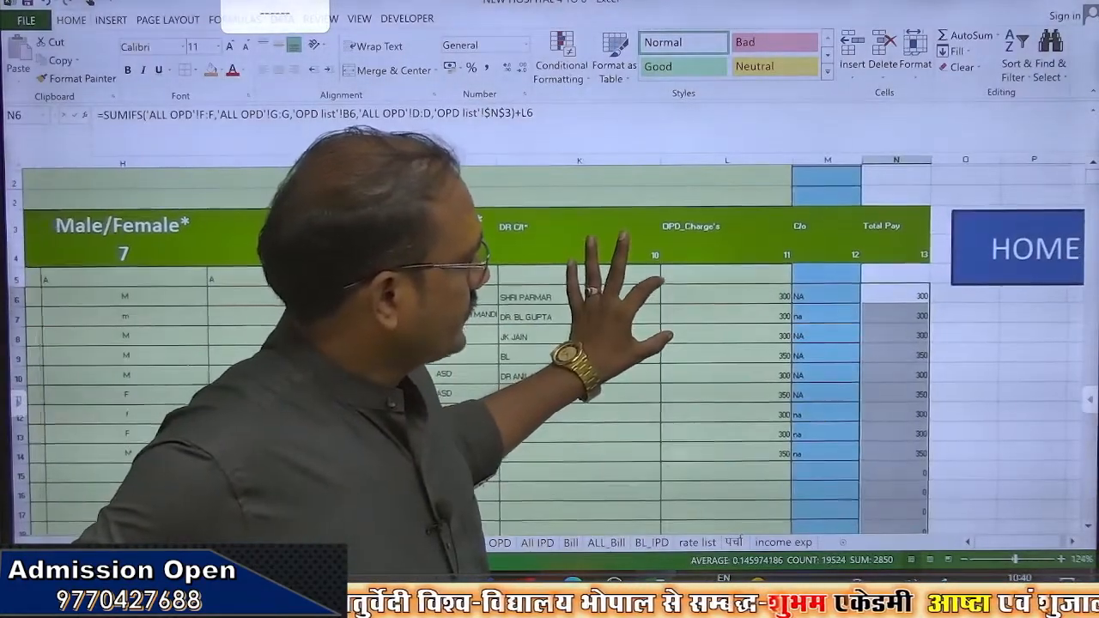
scroll(618, 327, down, 5)
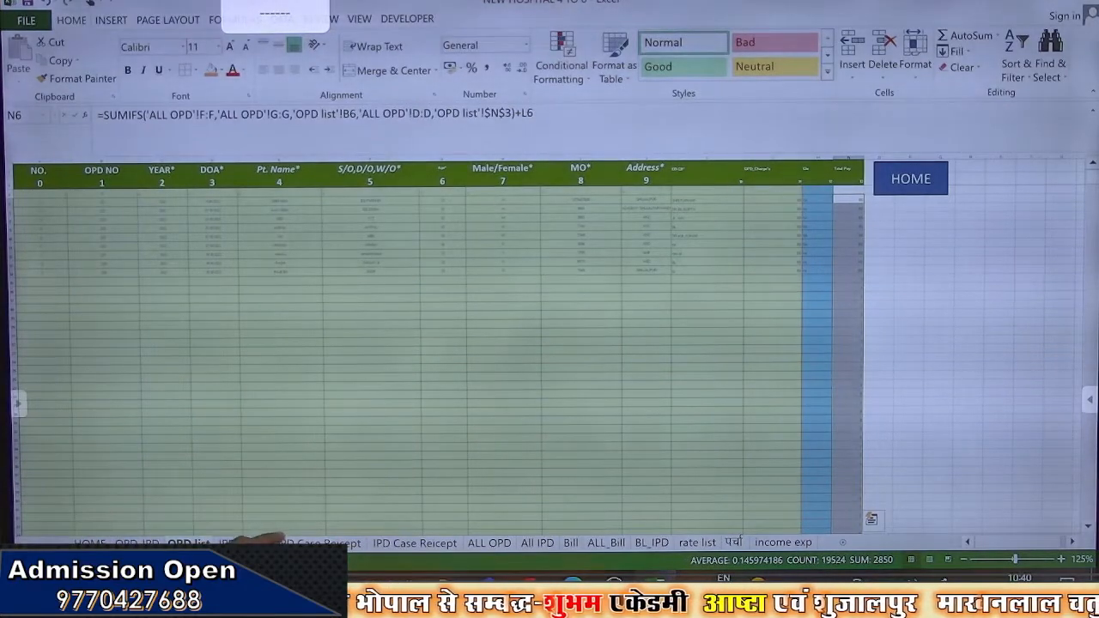
click(320, 543)
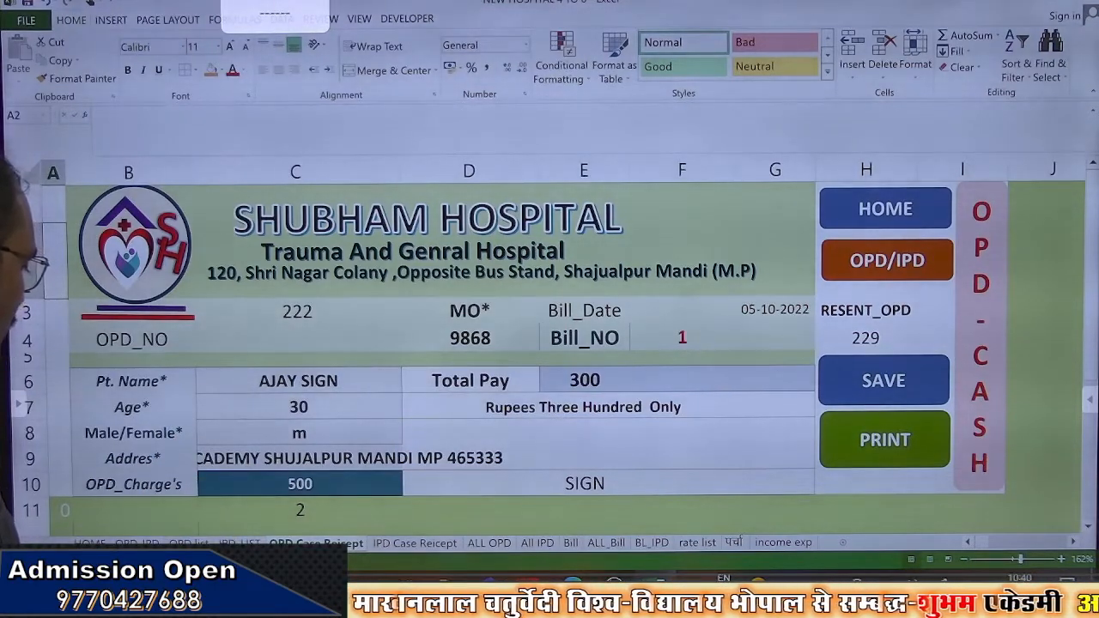
Examine the patient records and charge columns across the OPD list sheet
click(190, 543)
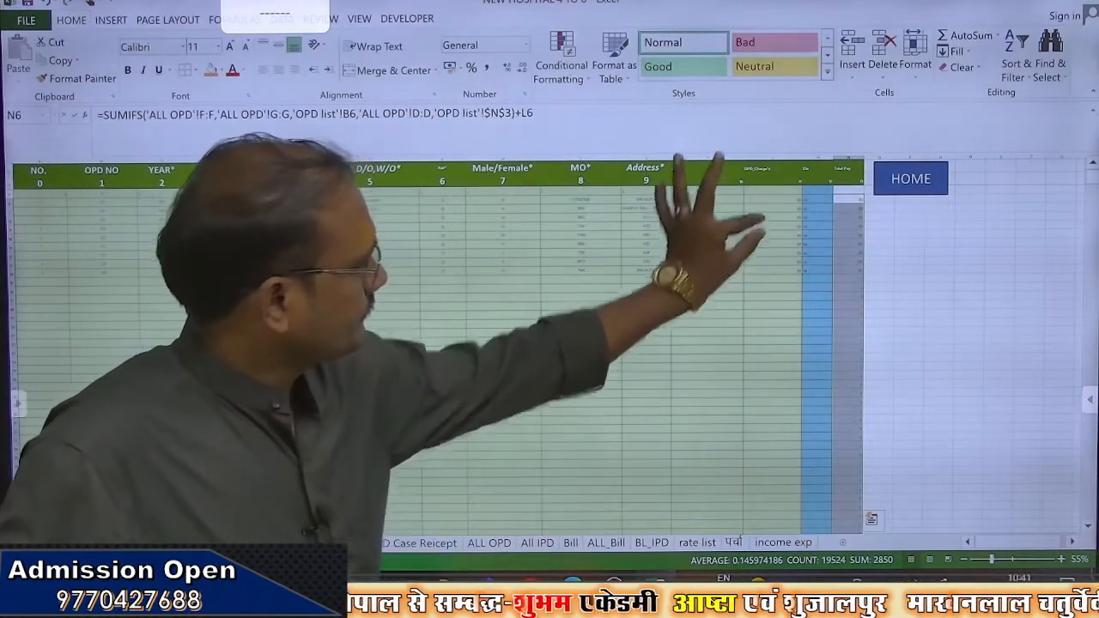
scroll(694, 246, up, 4)
scroll(540, 343, down, 1)
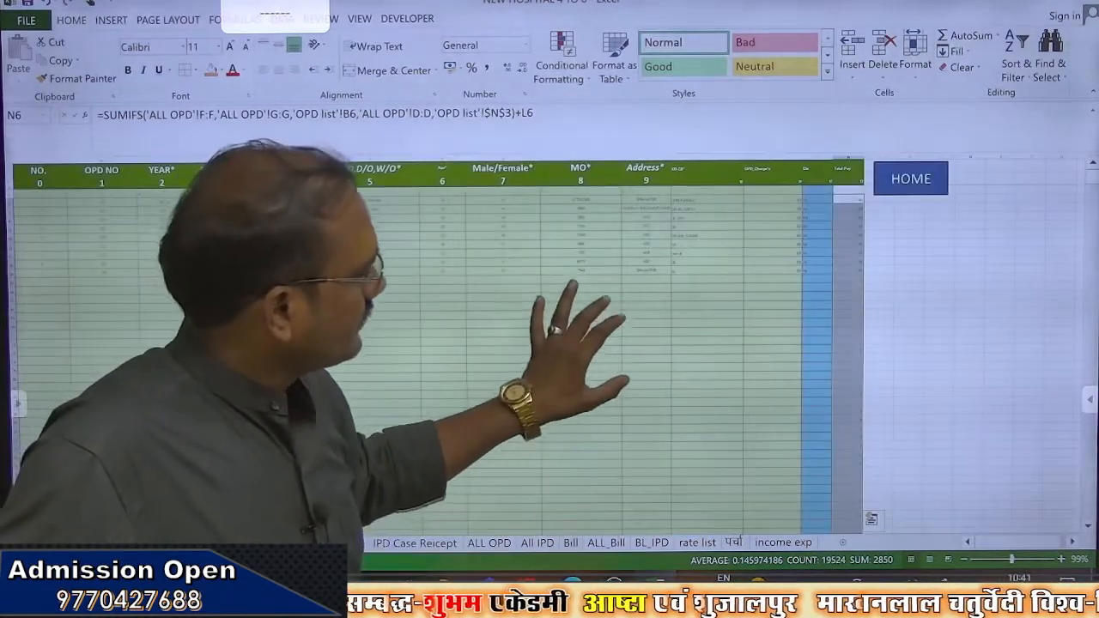
scroll(650, 269, up, 3)
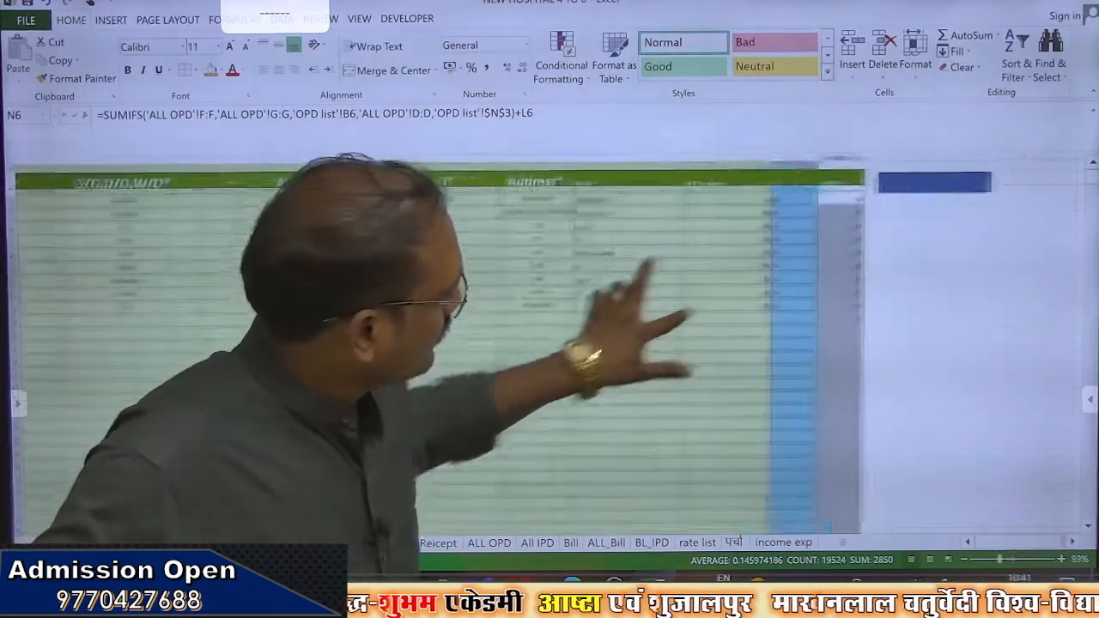
scroll(466, 404, down, 3)
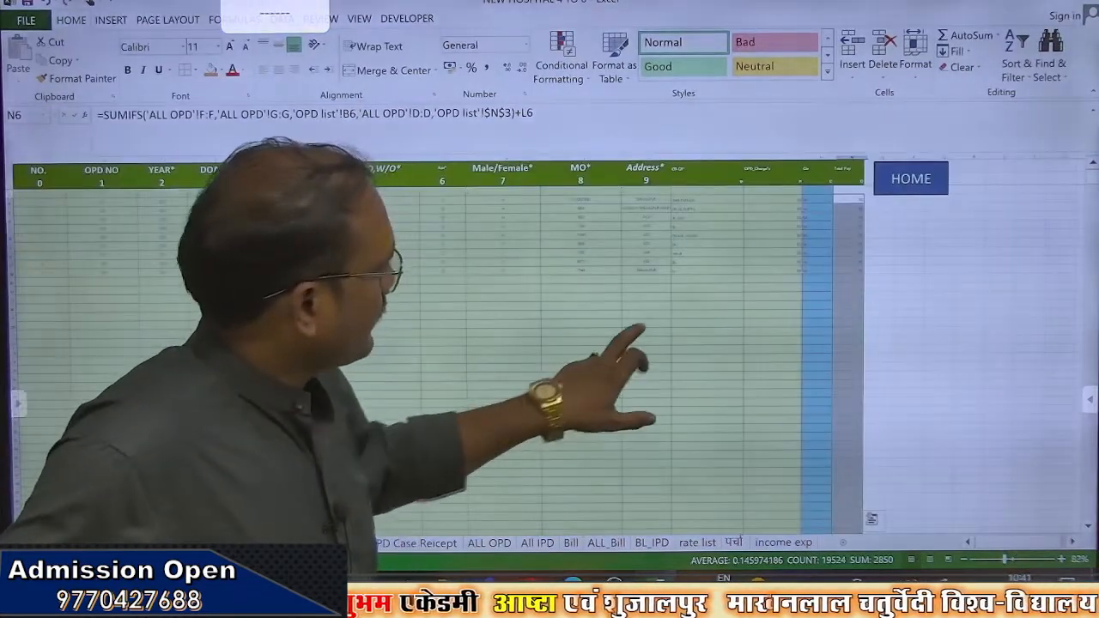
scroll(738, 302, right, 3)
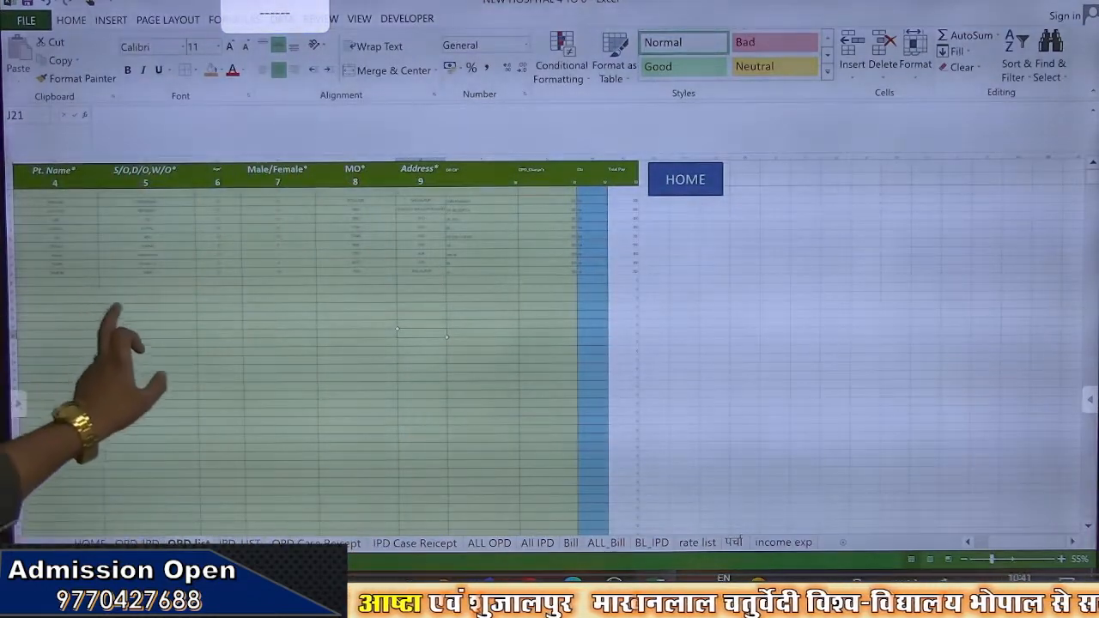
scroll(163, 369, left, 1)
scroll(159, 336, left, 2)
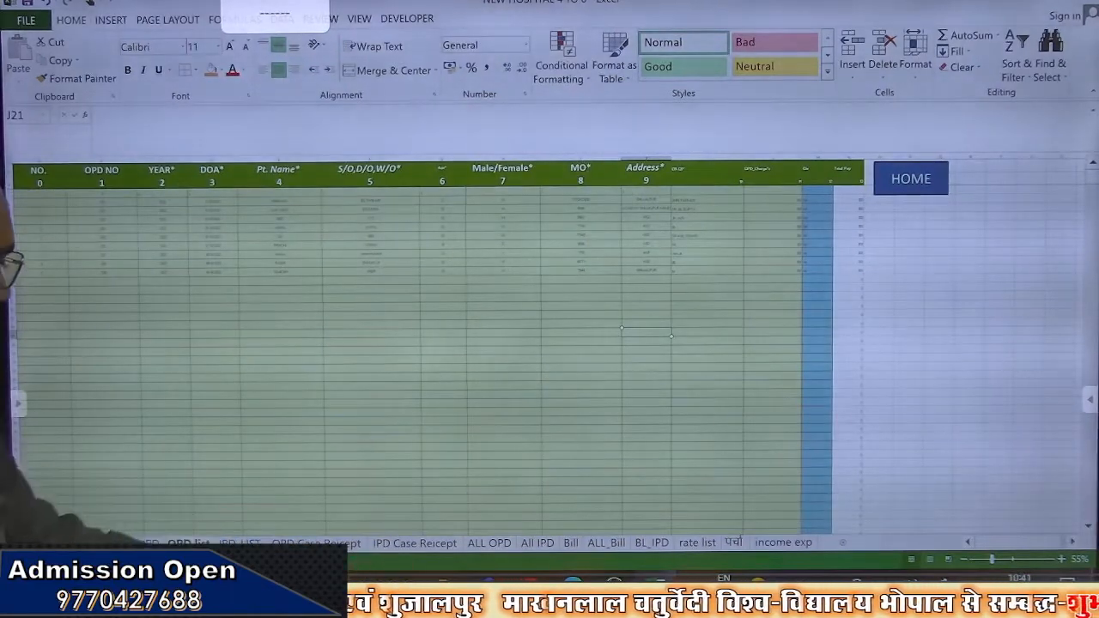
Check cell J2 on ALL OPD, the Total Pay formula in N6 of the OPD list, and the OPD cash receipt
click(489, 543)
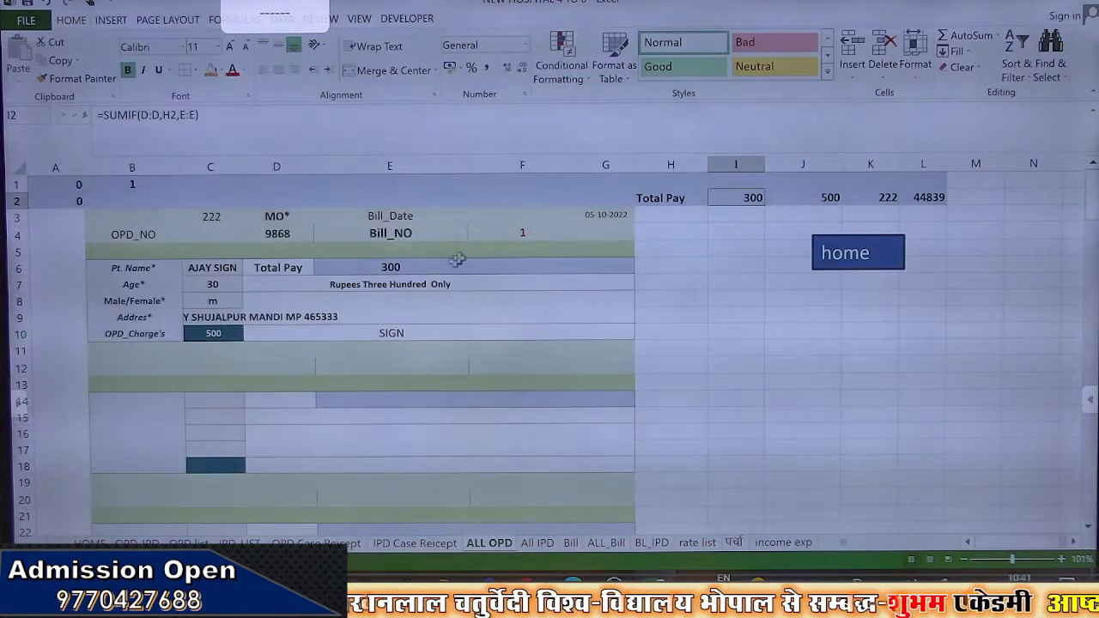
click(815, 197)
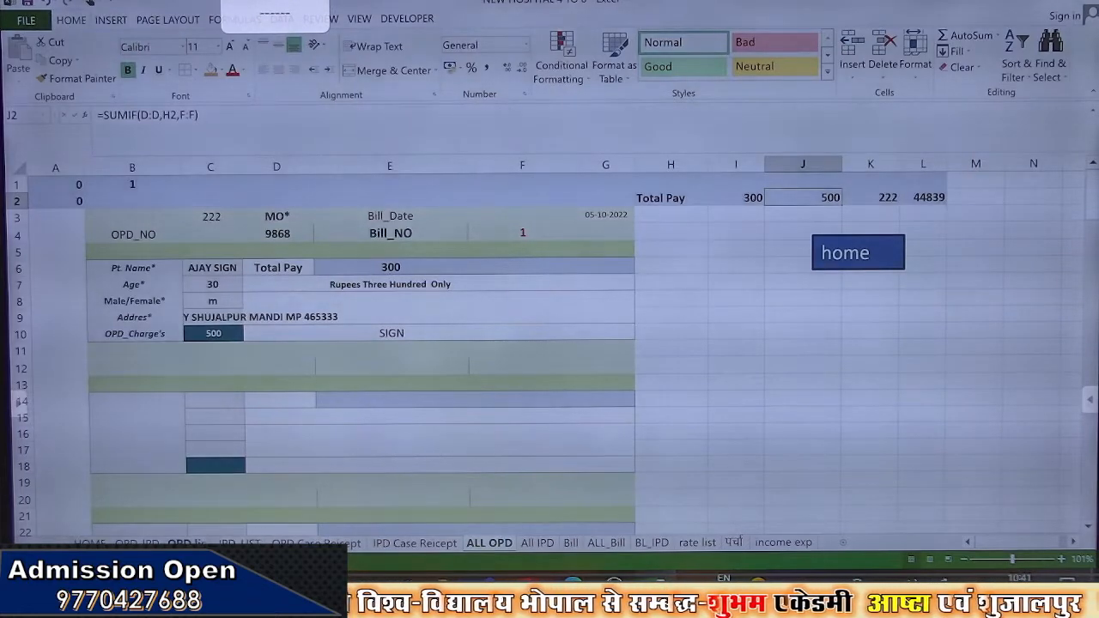
click(188, 543)
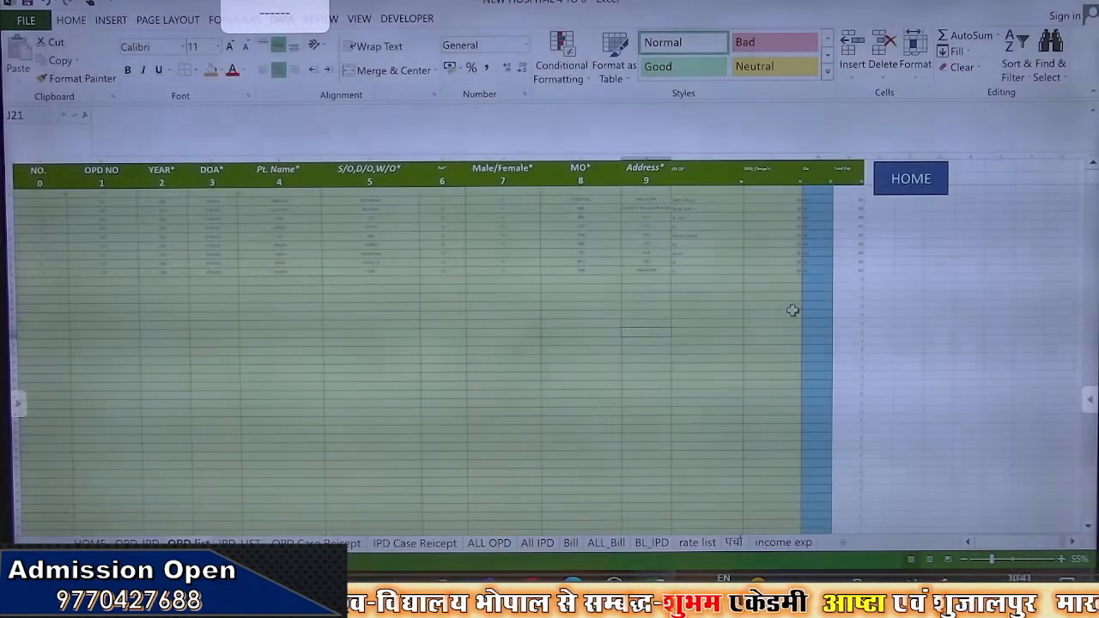
scroll(515, 361, right, 3)
scroll(516, 361, up, 2)
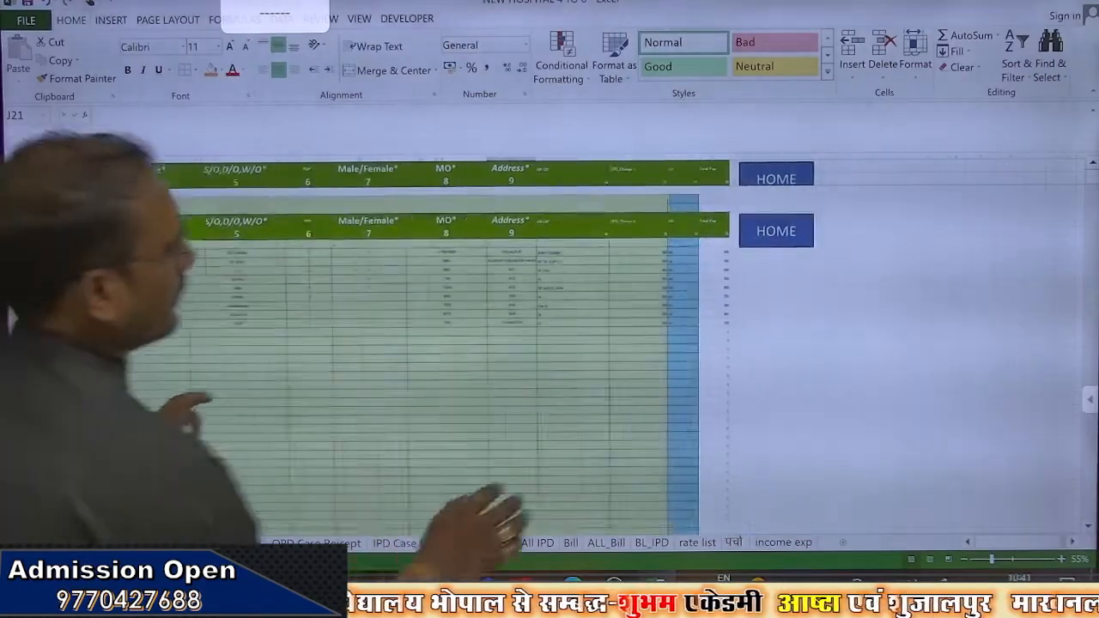
scroll(584, 326, up, 2)
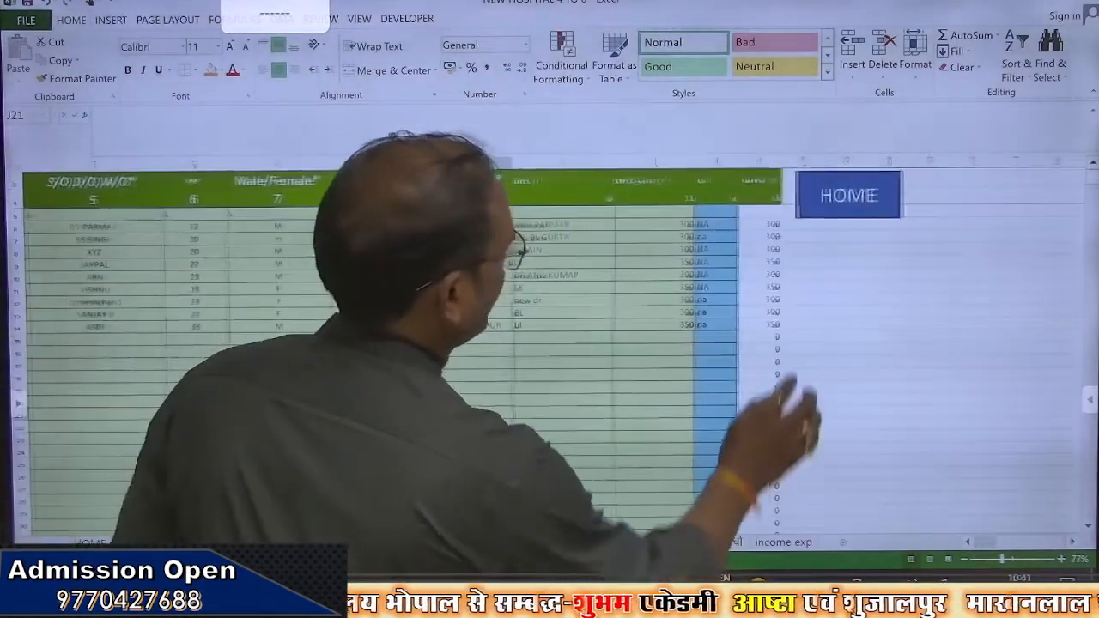
click(759, 224)
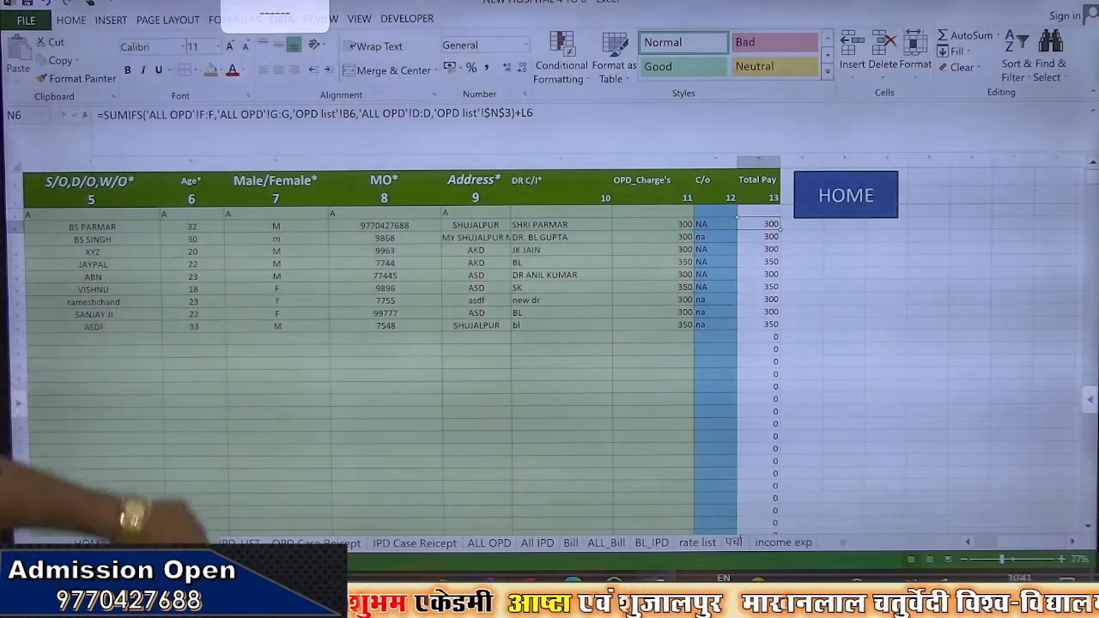
click(316, 543)
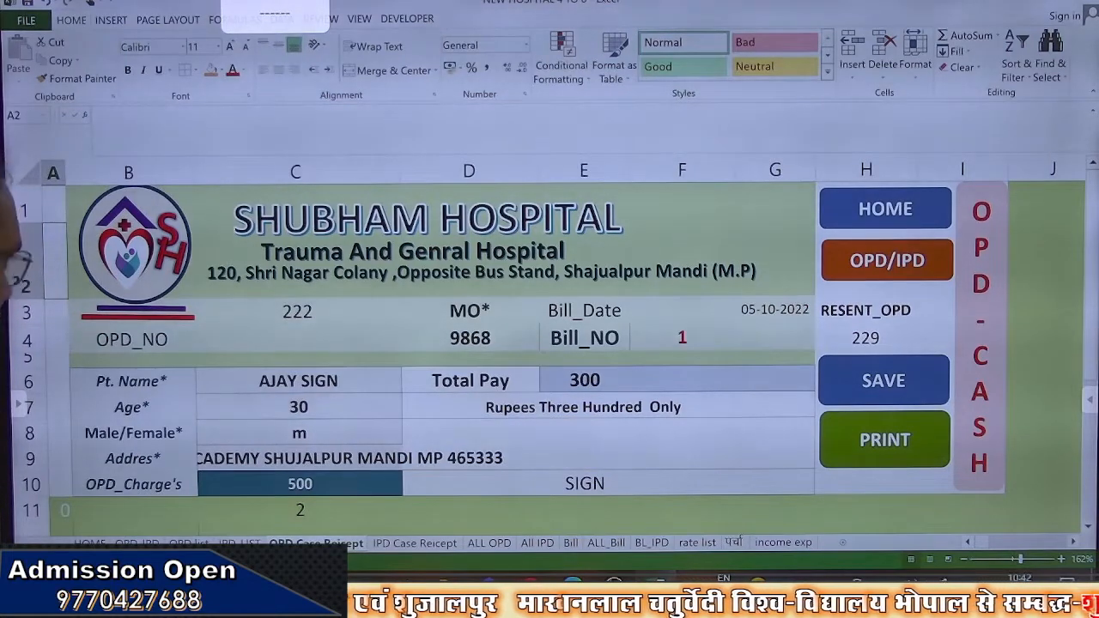
Change the sum range of the SUMIFS formula in OPD list cell N6 to 'ALL OPD'!E:E
click(188, 543)
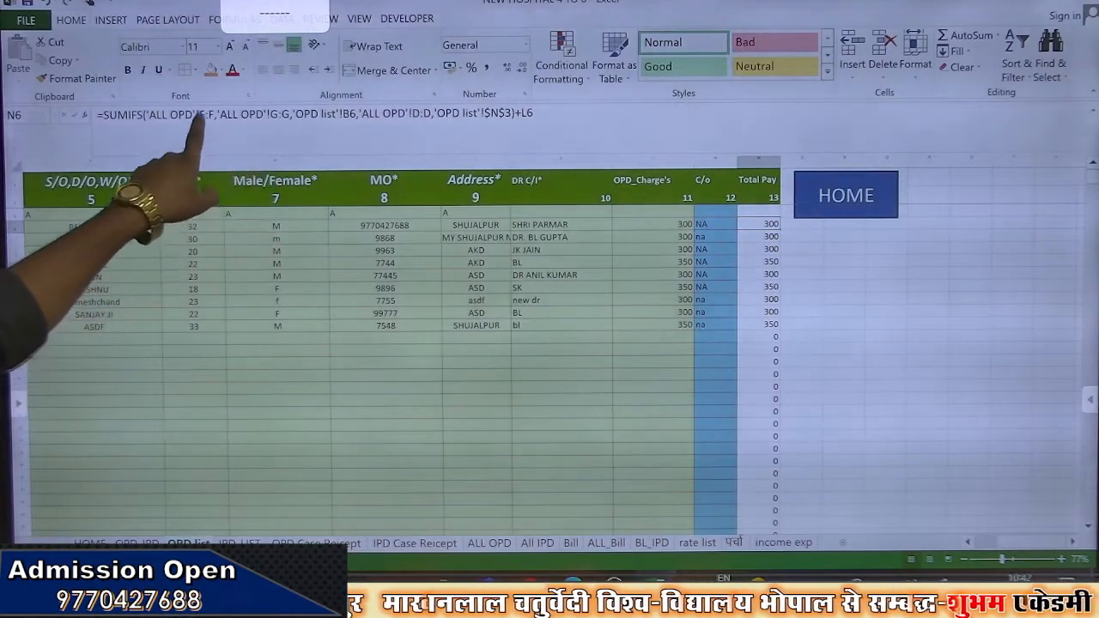
click(204, 129)
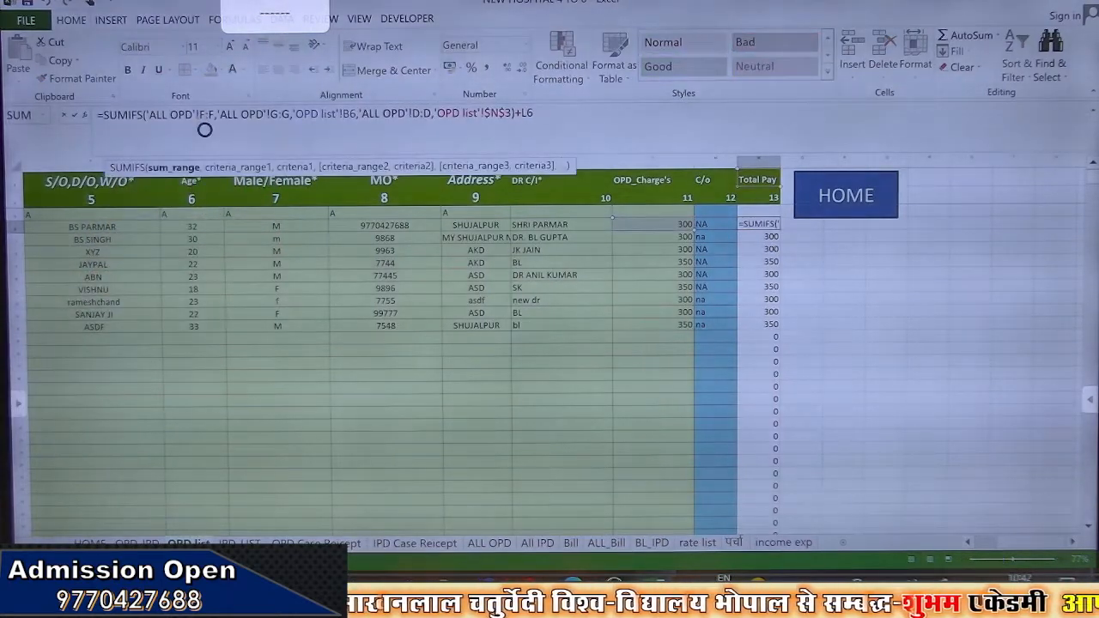
key(BackSpace)
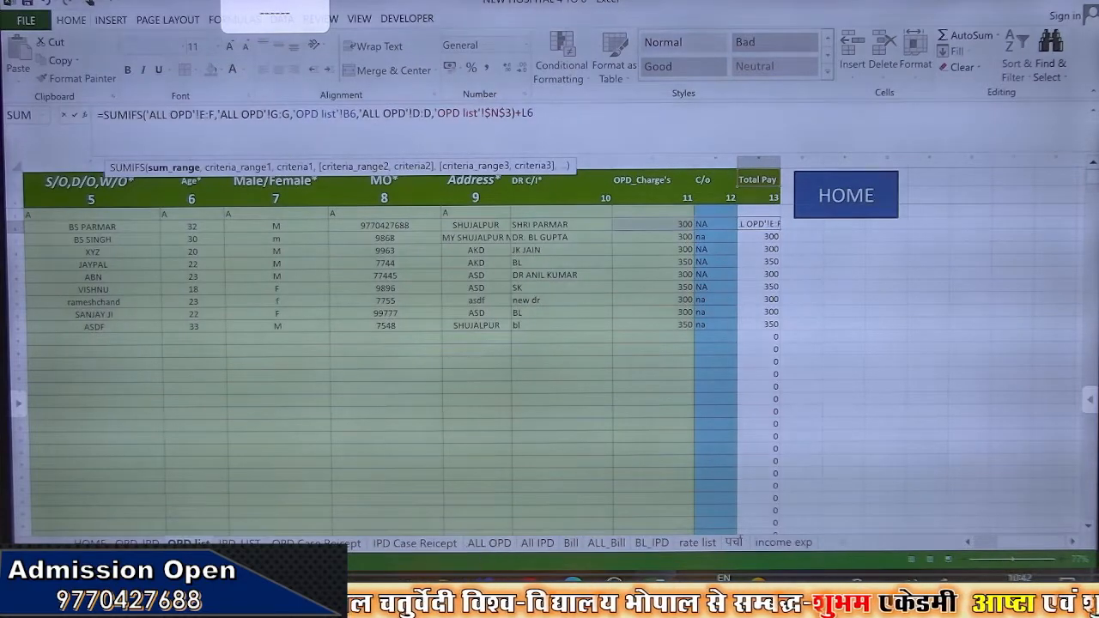
text(E)
click(211, 113)
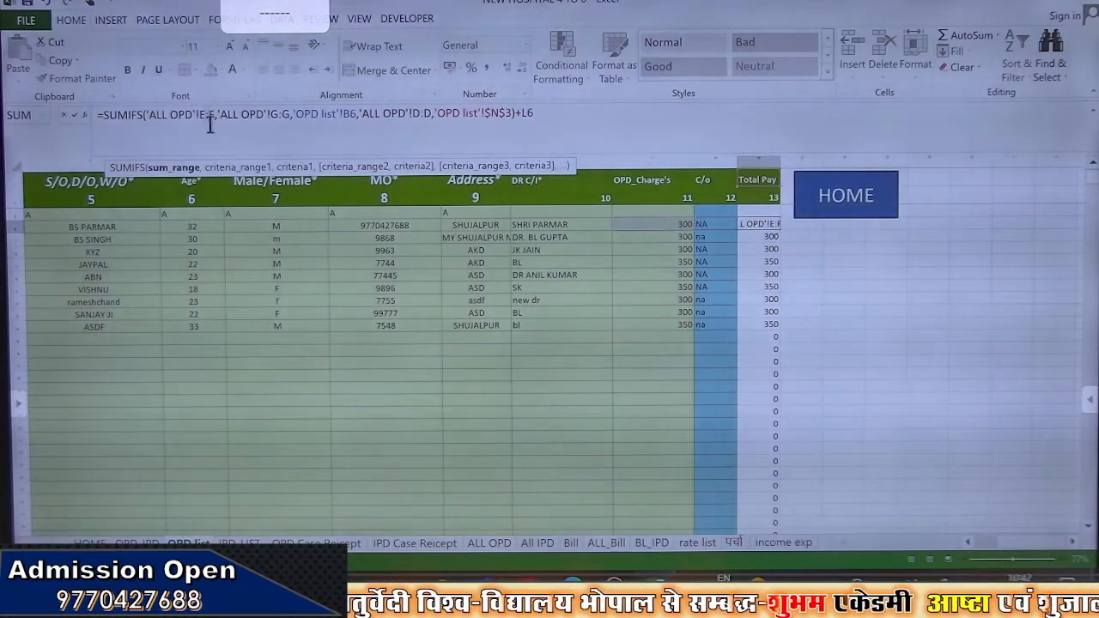
key(BackSpace)
text(E)
key(Return)
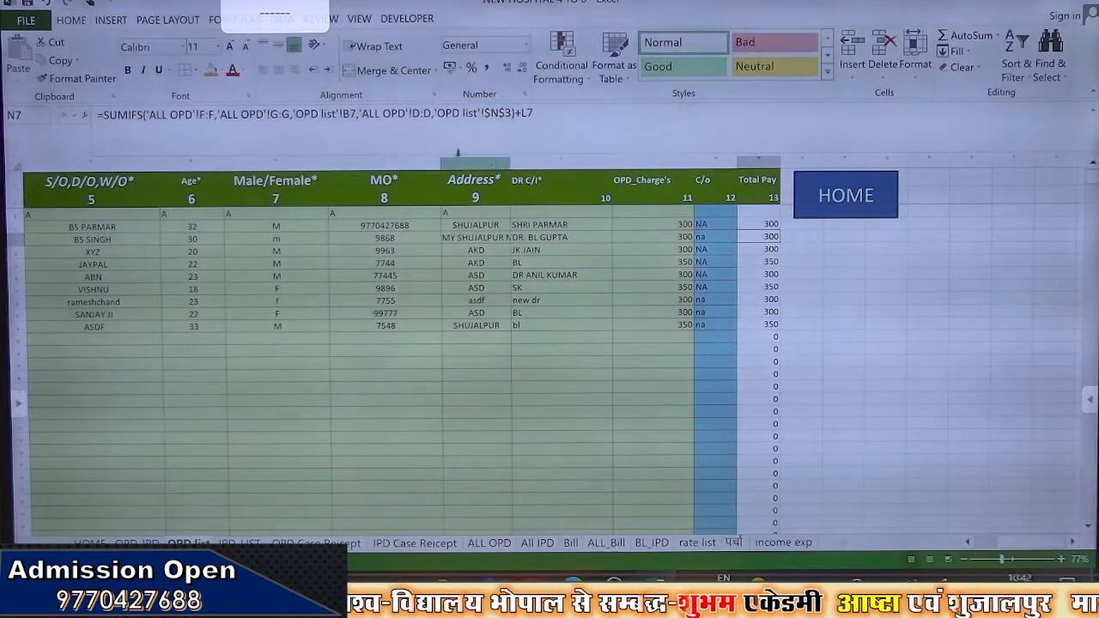
Try to change the sum range of the SUMIFS formula in OPD list cell N7 to start from column E
click(201, 115)
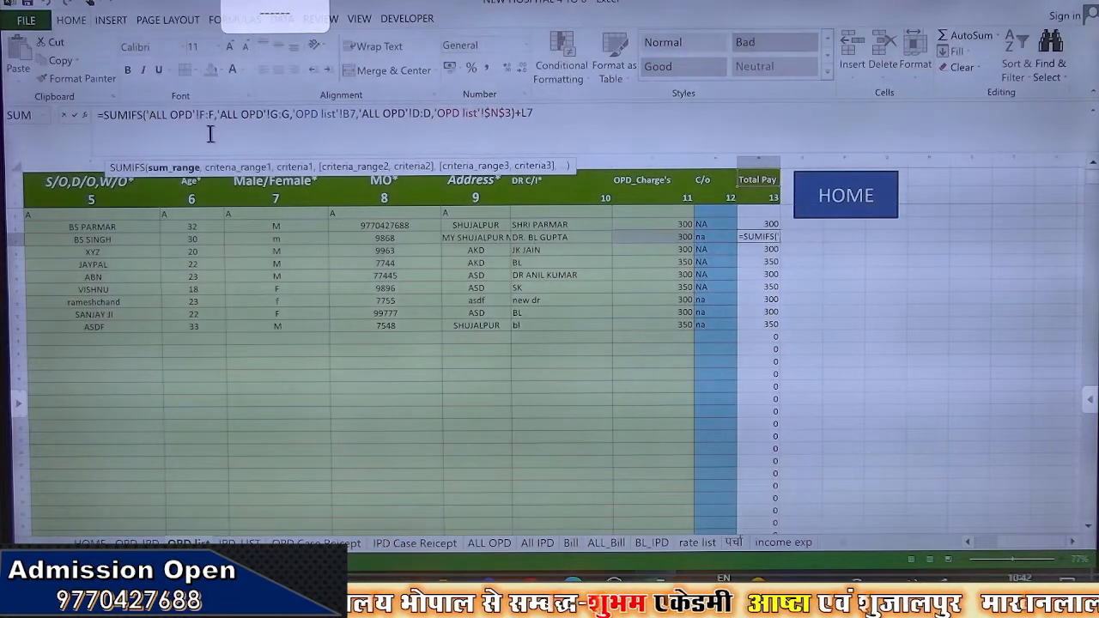
key(BackSpace)
text(I)
text(e)
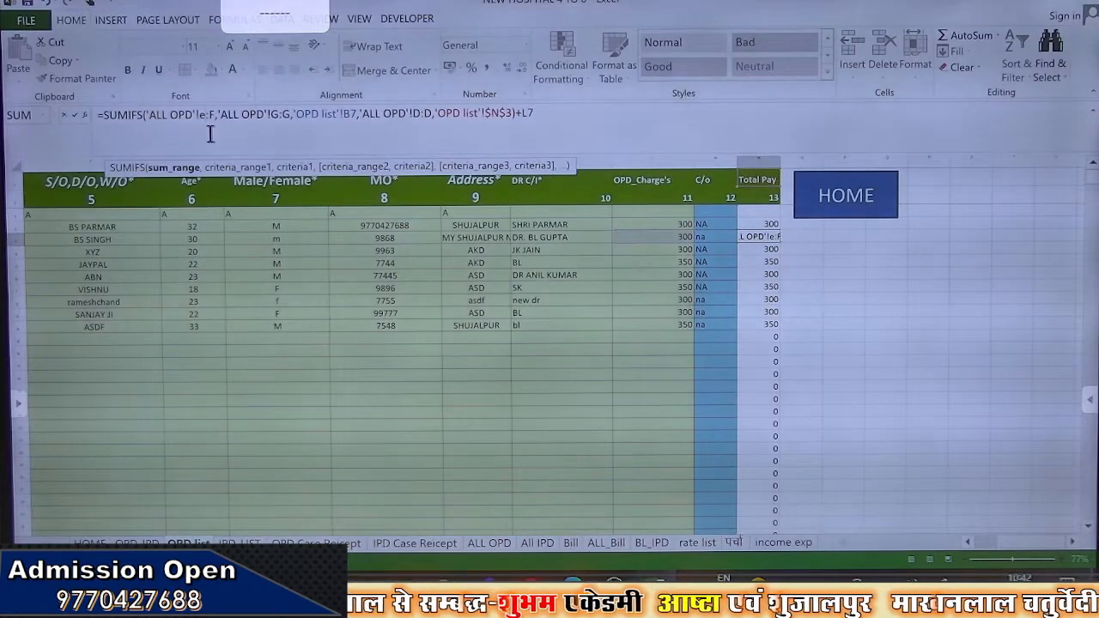
key(BackSpace)
key(Return)
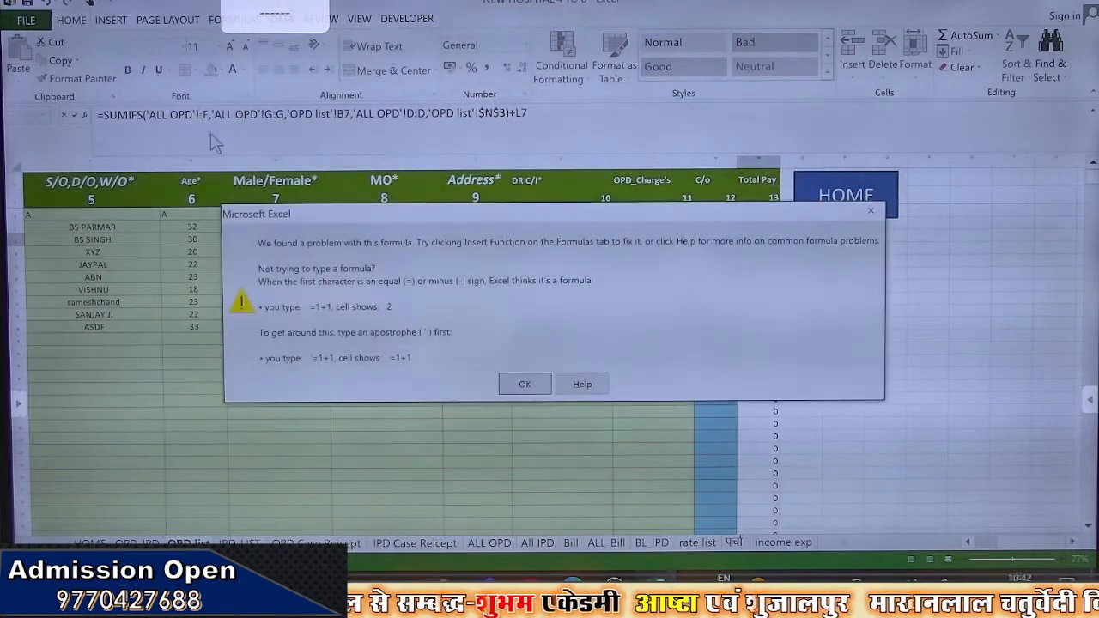
click(523, 385)
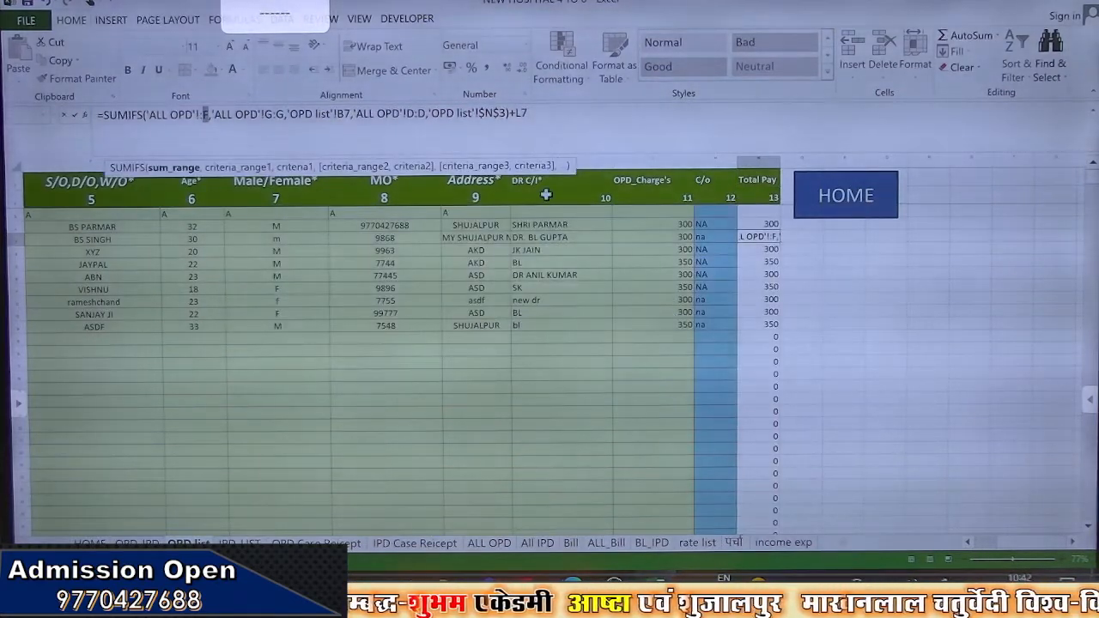
Clear the entire SUMIFS formula from cell N7 in the Total Pay column
key(Delete)
key(Delete)
key(Delete)
key(Delete)
key(Delete)
key(Delete)
key(Delete)
key(Delete)
key(Delete)
key(Delete)
key(Delete)
key(Delete)
key(Delete)
key(Delete)
key(Delete)
key(Delete)
key(Delete)
key(Delete)
key(Delete)
key(Delete)
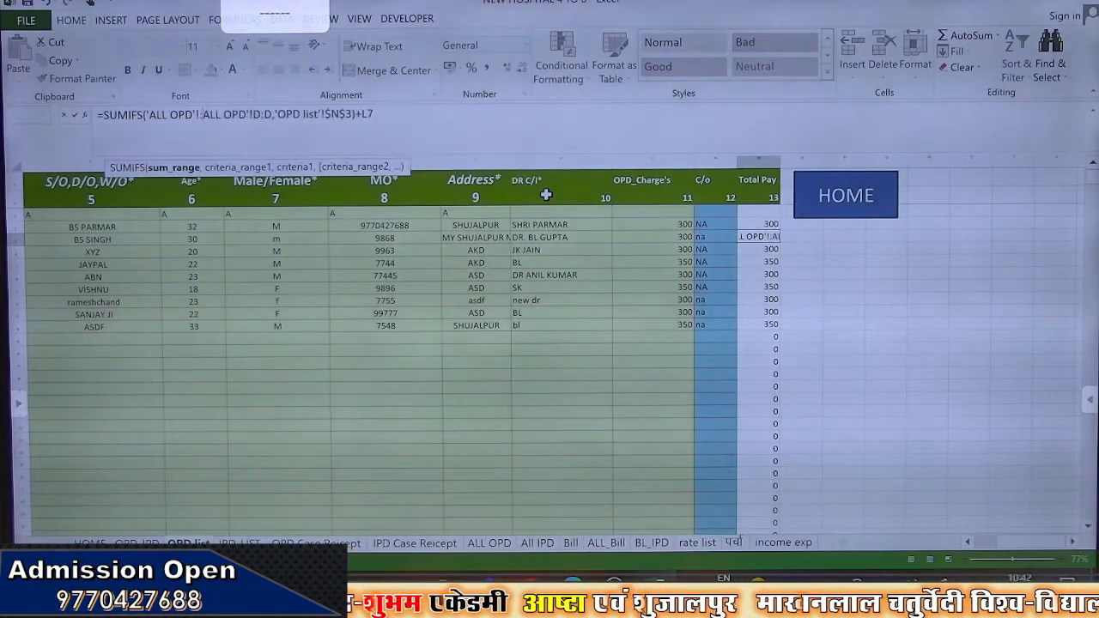
key(Delete)
key(Delete)
key(Delete)
key(Delete)
key(Delete)
key(Delete)
key(Delete)
key(Delete)
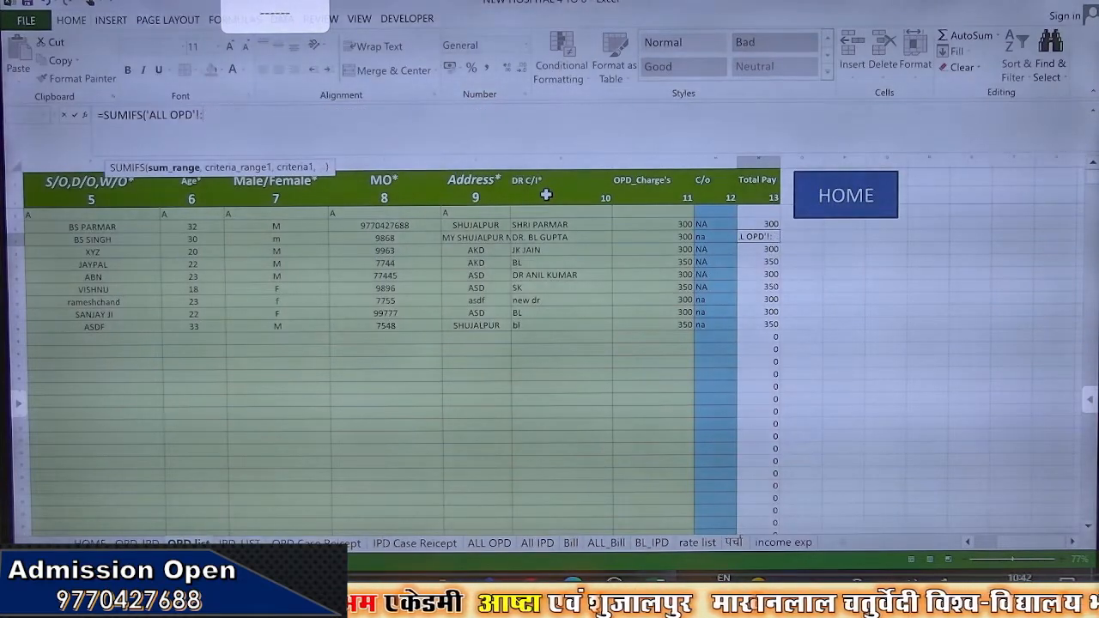
key(BackSpace)
key(BackSpace)
key(BackSpace)
key(BackSpace)
key(BackSpace)
key(BackSpace)
key(BackSpace)
key(BackSpace)
key(BackSpace)
key(BackSpace)
key(BackSpace)
key(BackSpace)
key(BackSpace)
key(BackSpace)
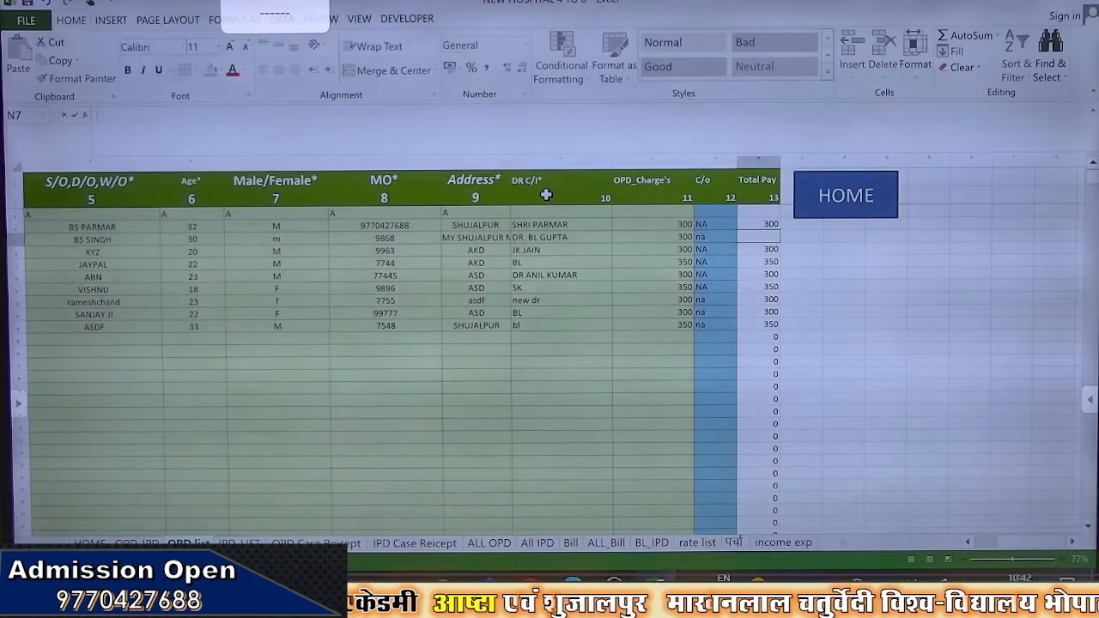
key(Return)
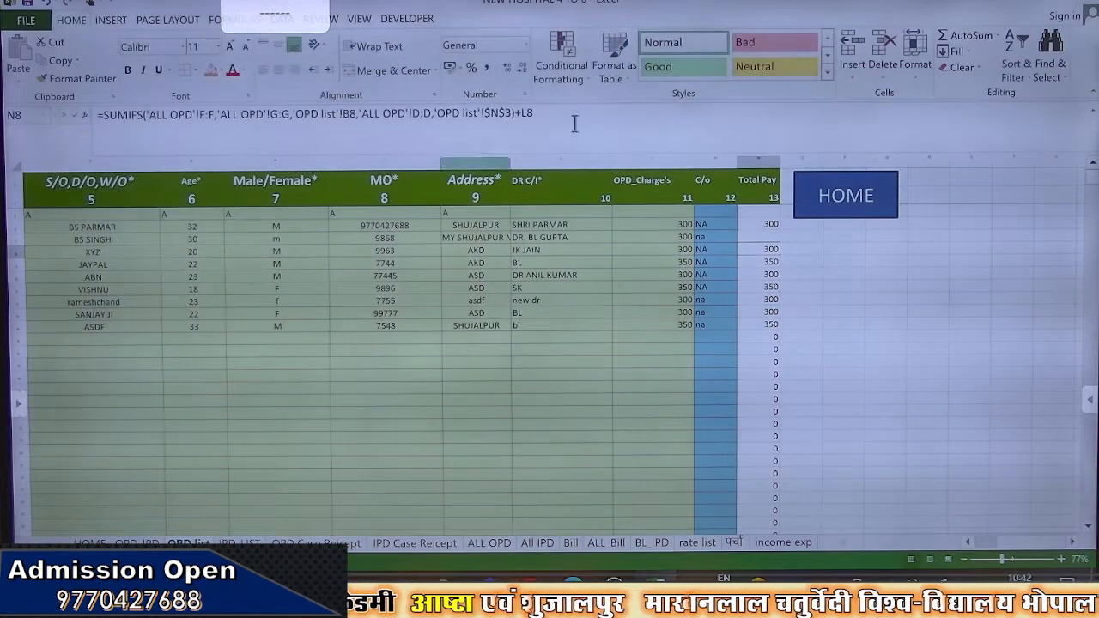
Fill the corrected SUMIFS formula from N6 down the whole Total Pay column of the OPD list
click(763, 224)
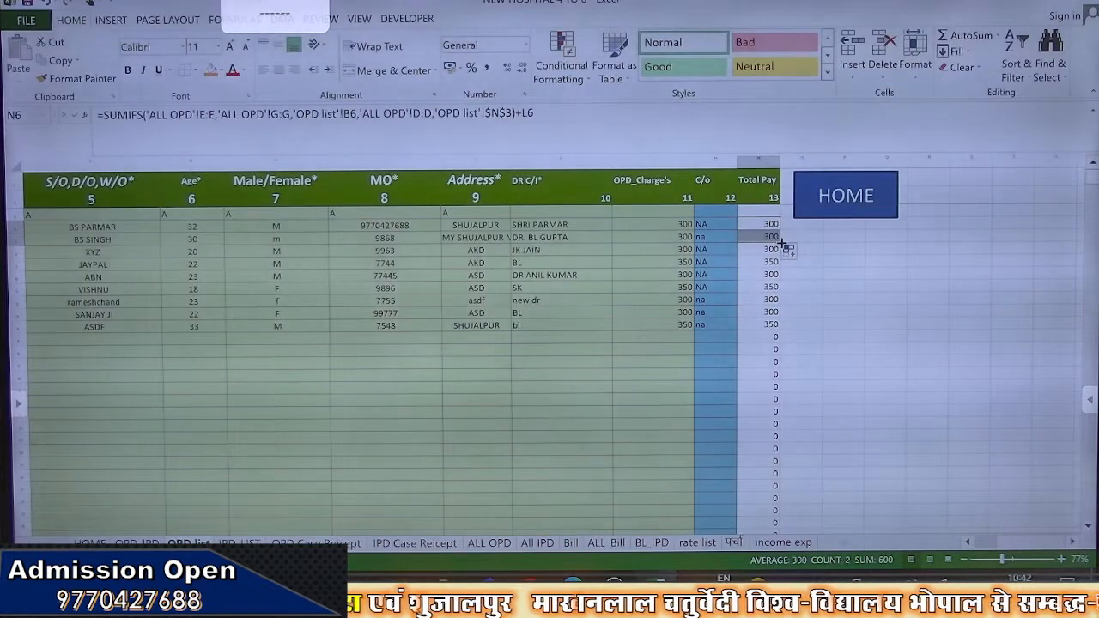
double_click(781, 244)
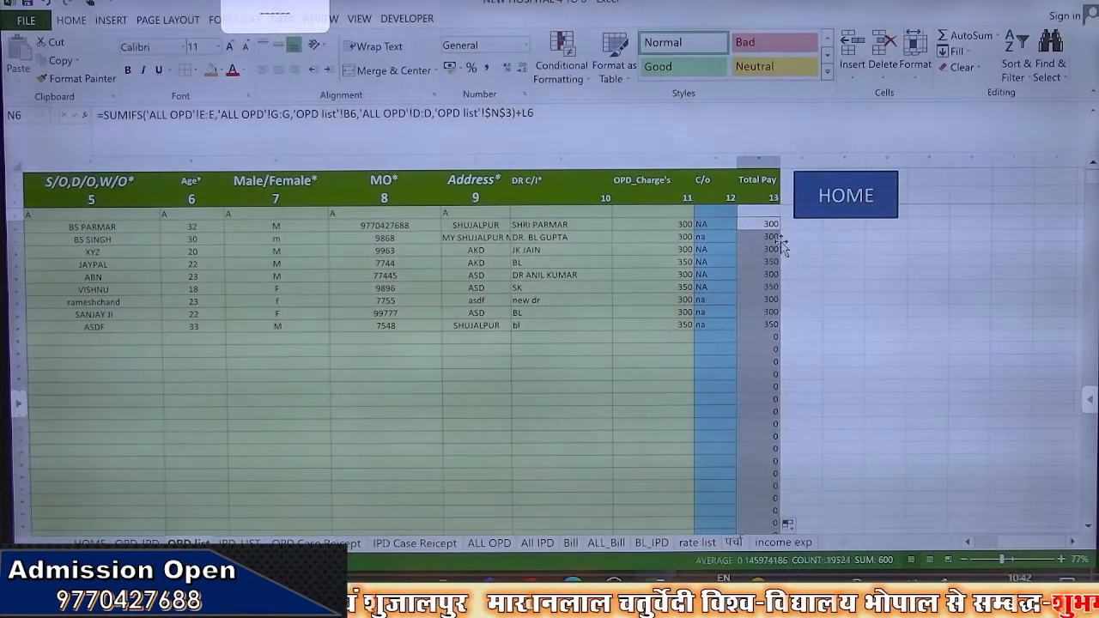
click(807, 315)
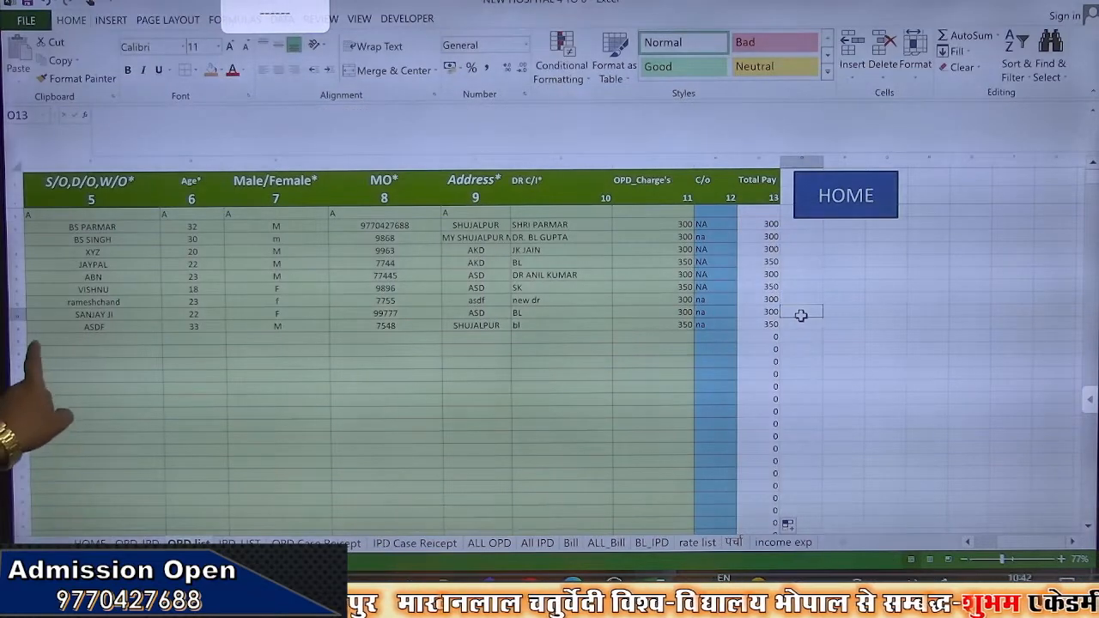
Review the OPD list's patient records, the OPD cash receipt, and column F and the J2 formula on ALL OPD
scroll(60, 350, left, 1)
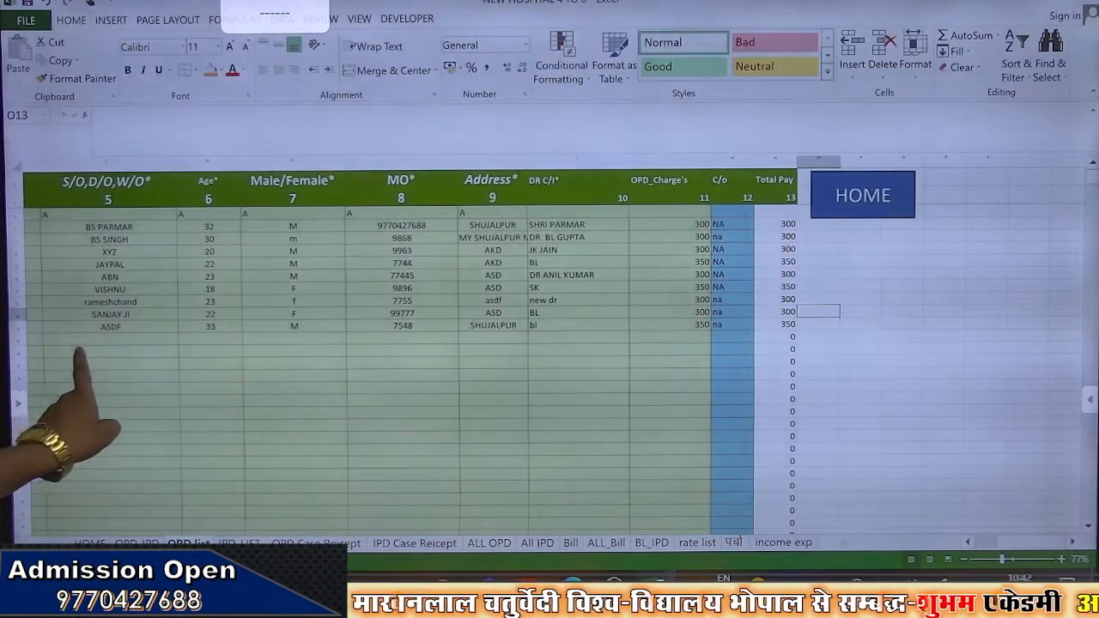
scroll(79, 352, left, 3)
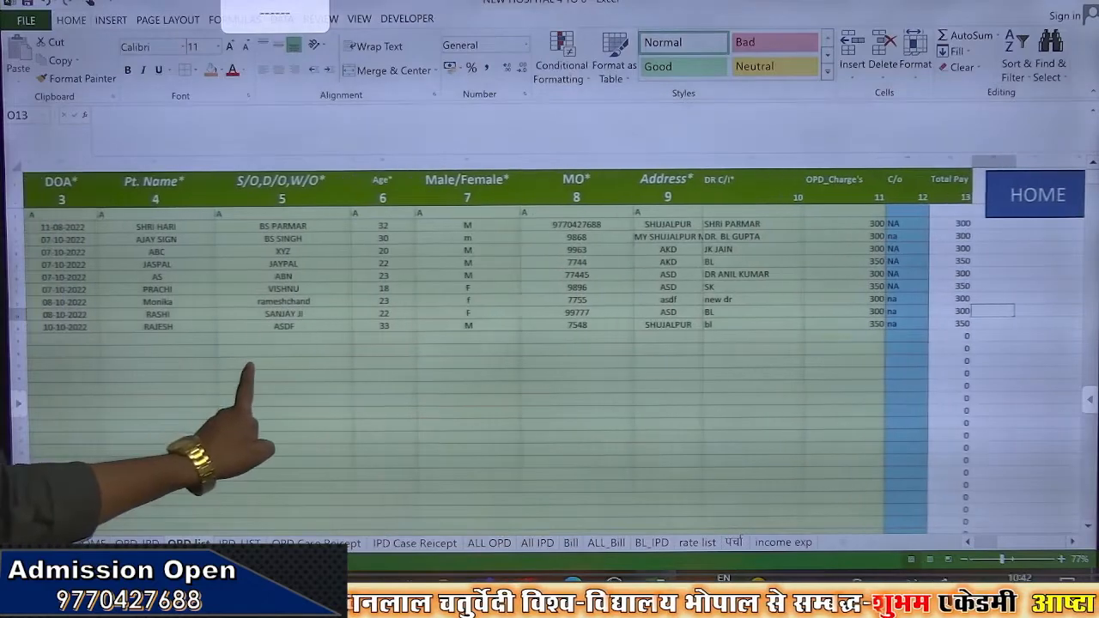
scroll(249, 378, left, 2)
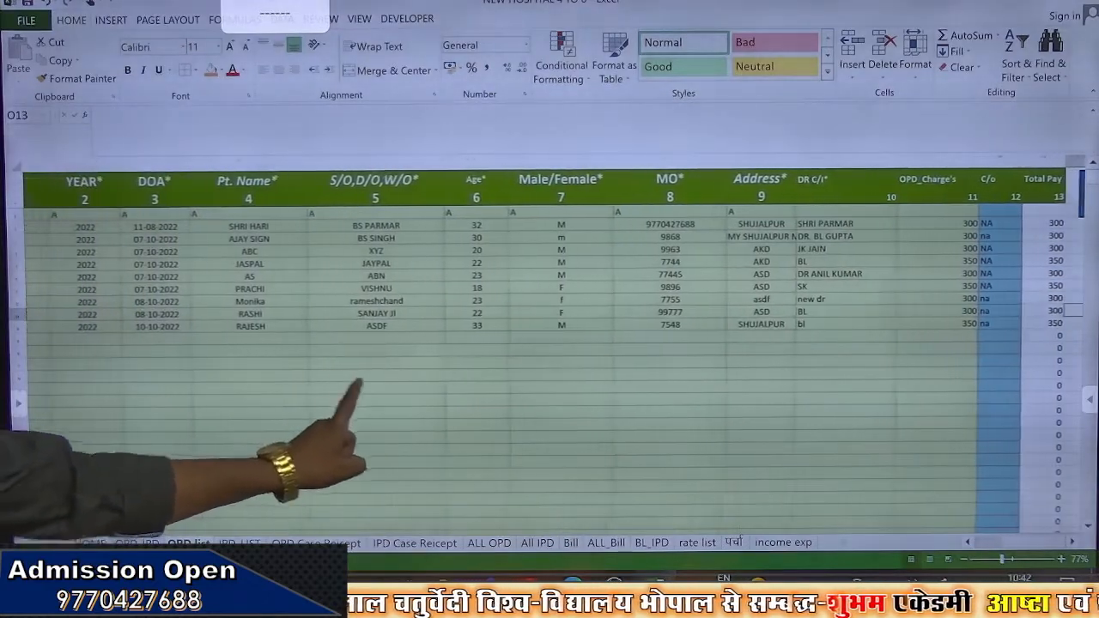
scroll(352, 386, left, 3)
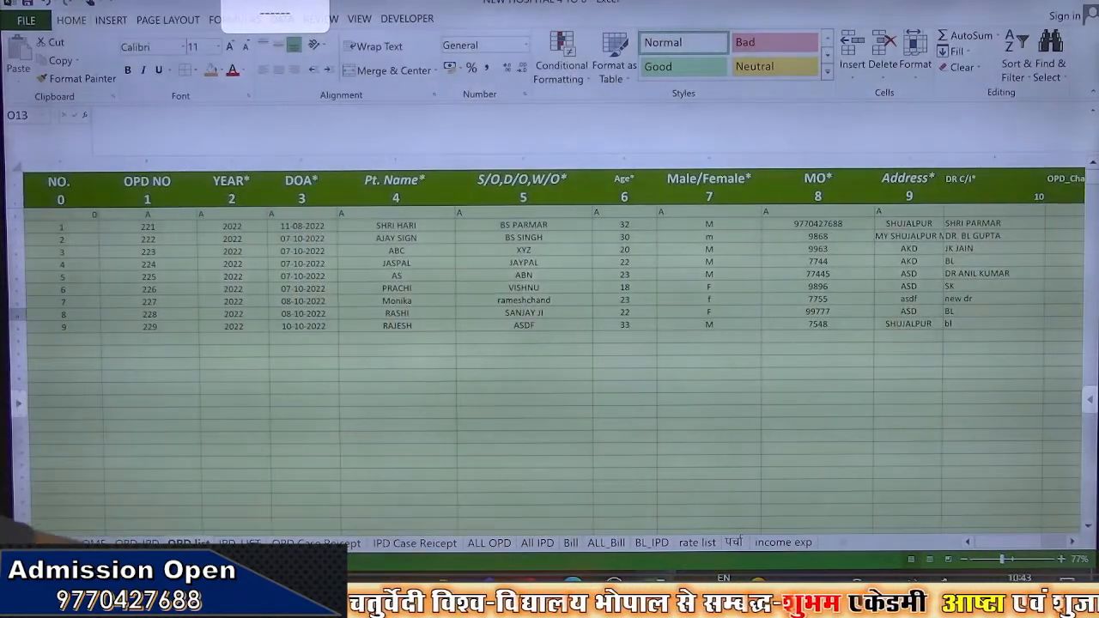
click(316, 542)
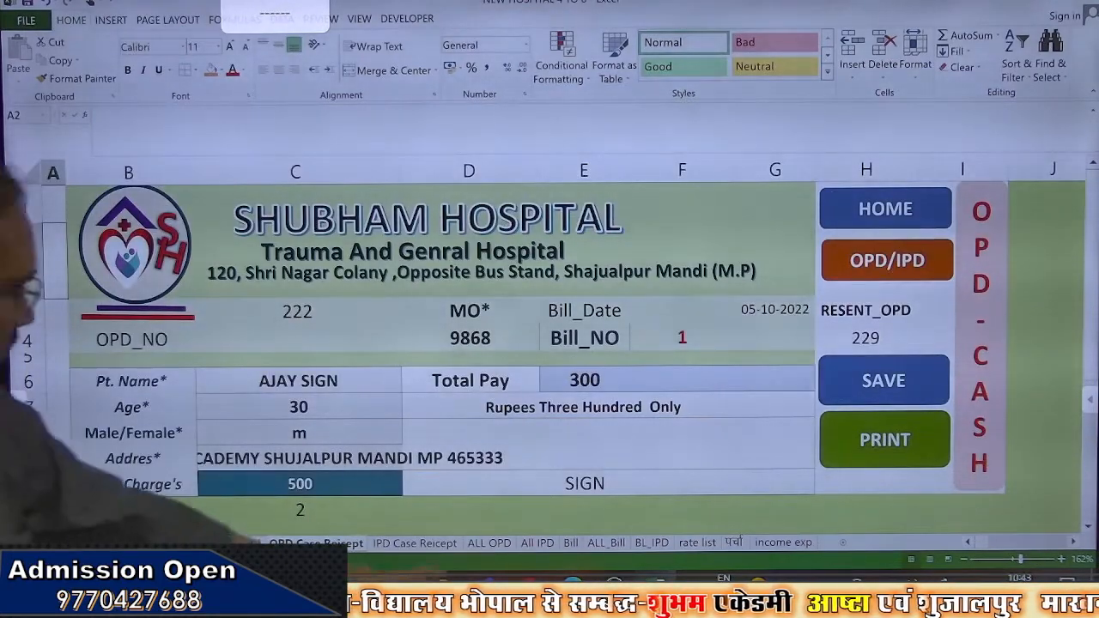
click(489, 542)
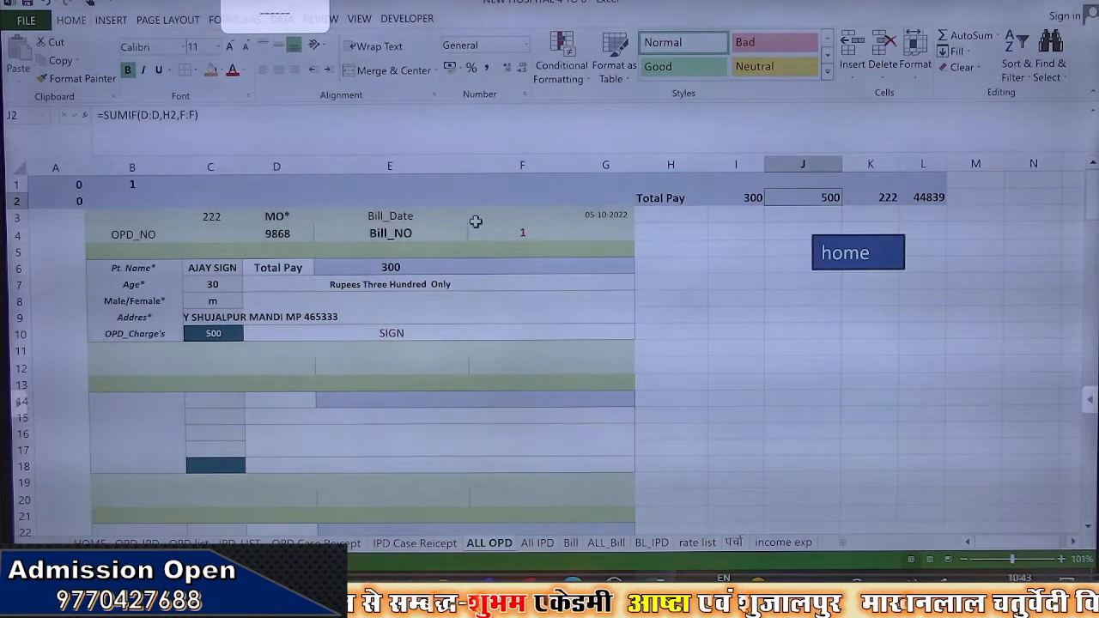
click(494, 164)
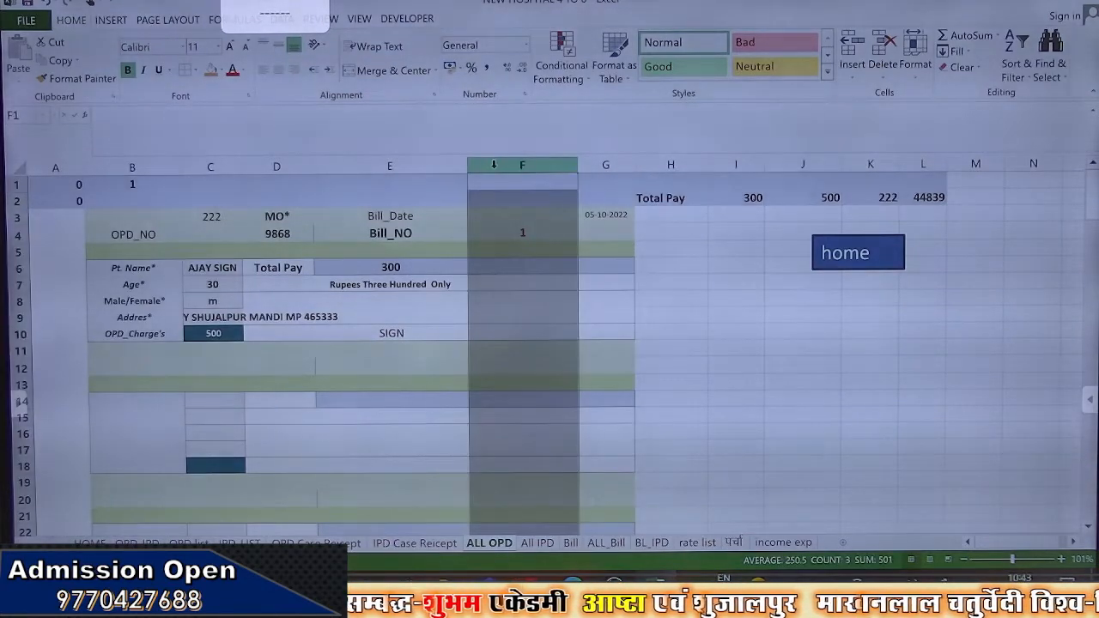
click(794, 198)
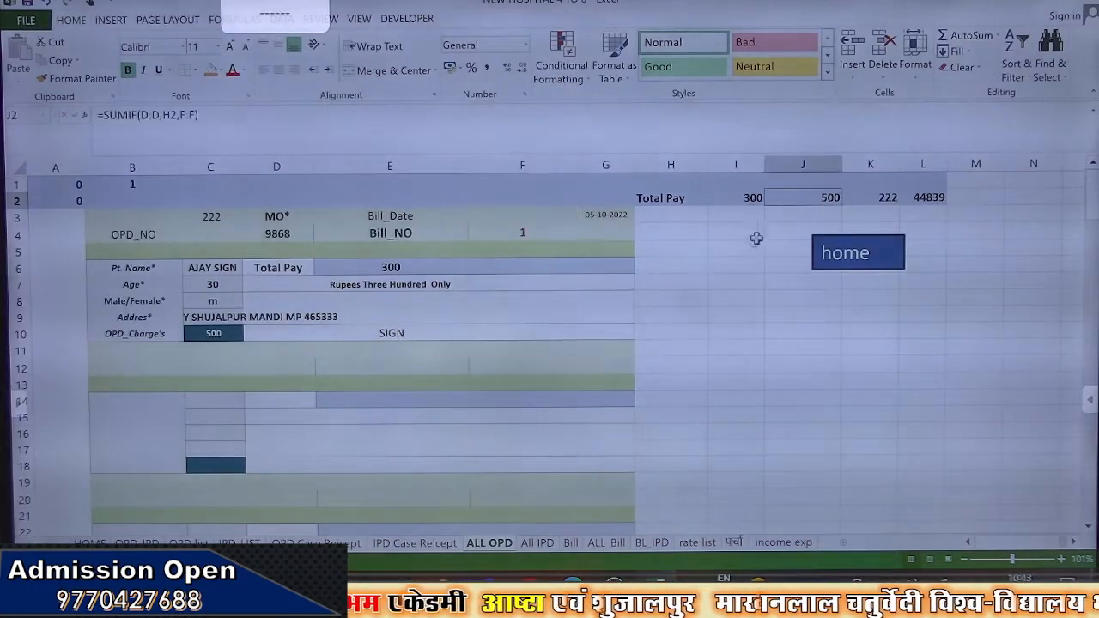
Clear the Total Pay formula from cell N6 of the OPD list sheet
click(188, 542)
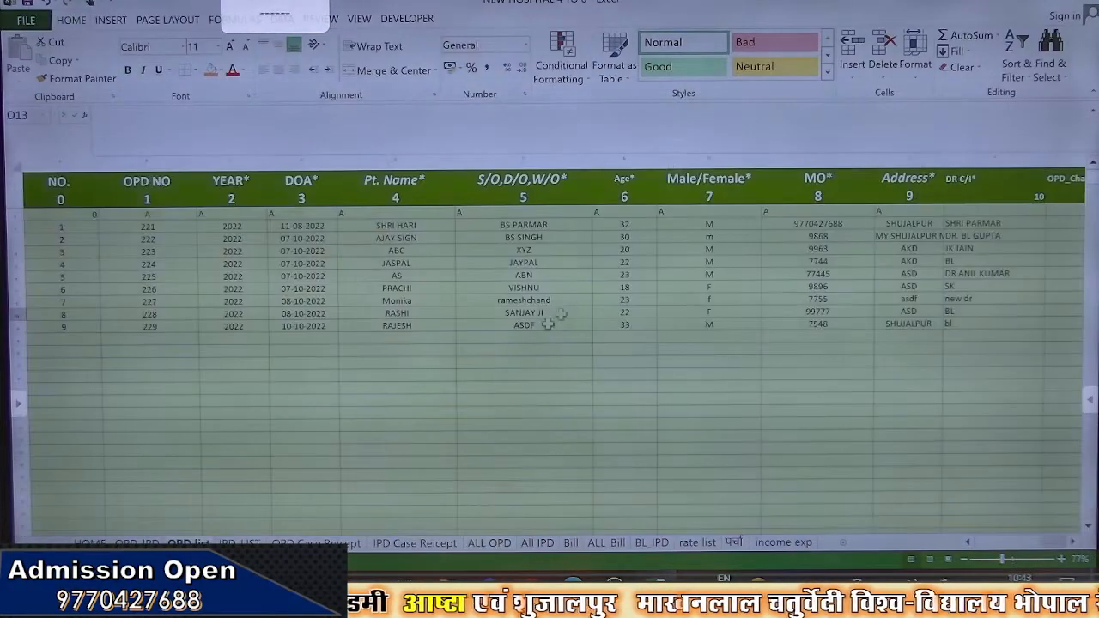
scroll(304, 413, right, 4)
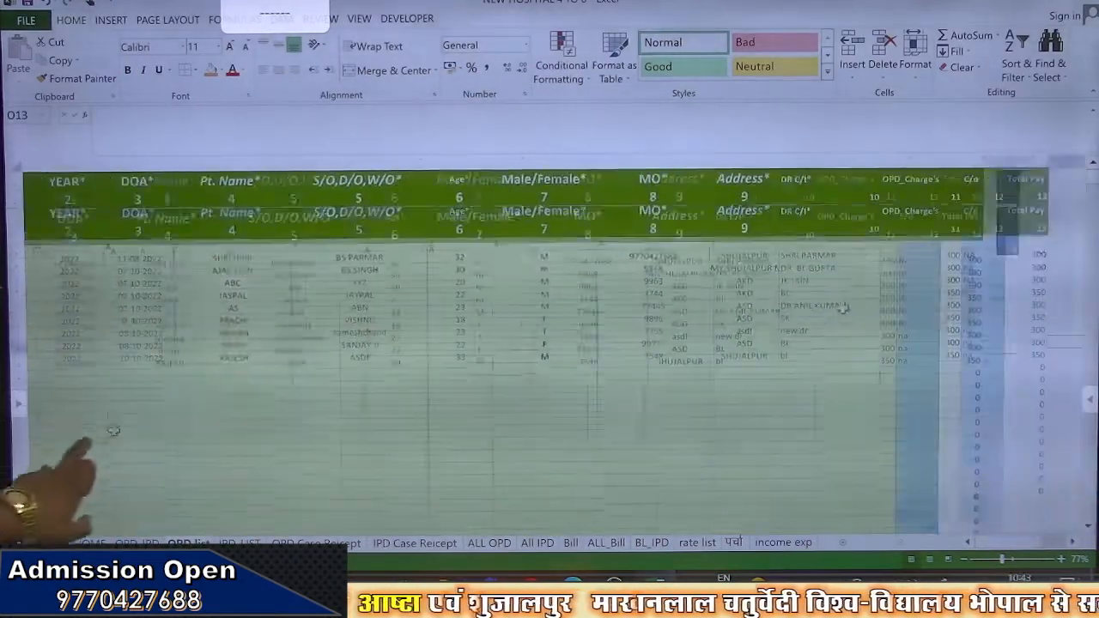
click(881, 222)
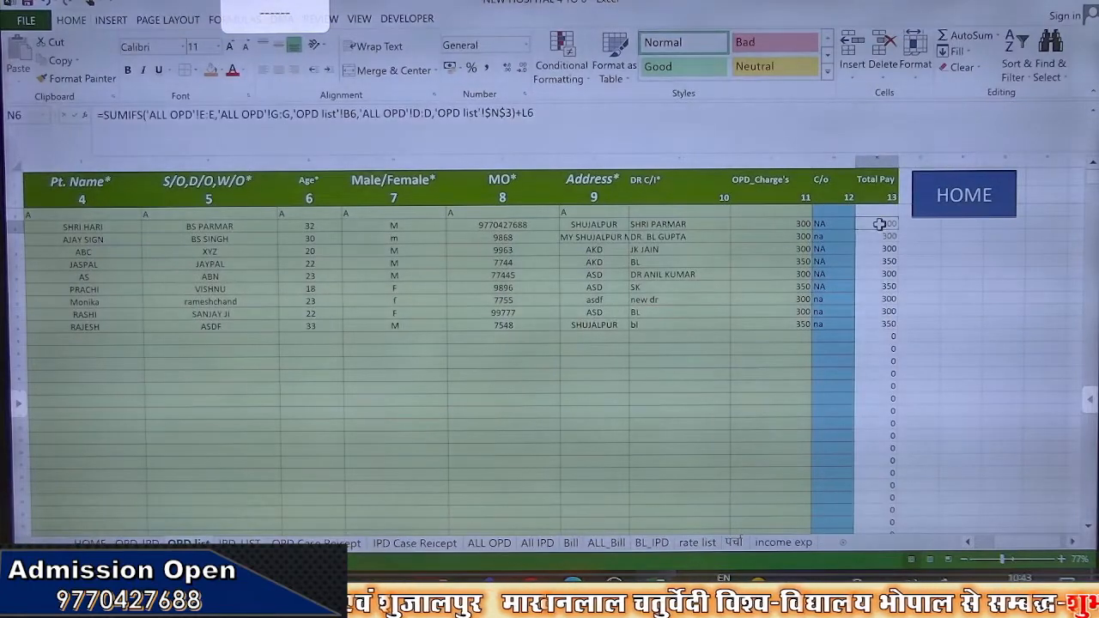
text(=)
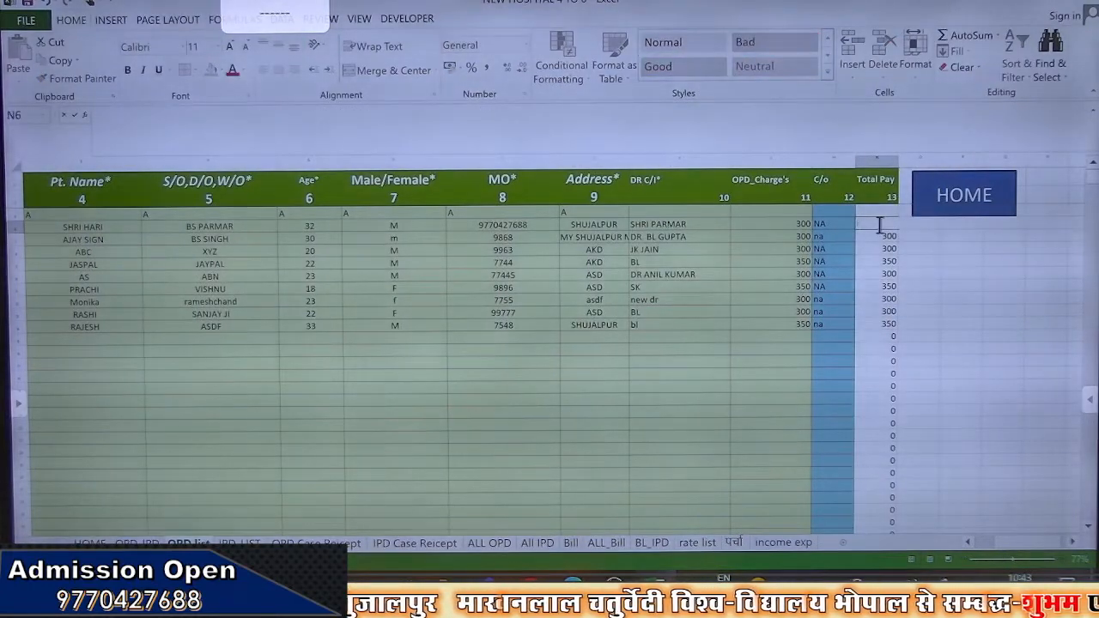
key(Return)
Begin a SUMIF formula in OPD list cell N6 with 'OPD Case Reicept'!D:D as the range
scroll(481, 257, up, 10)
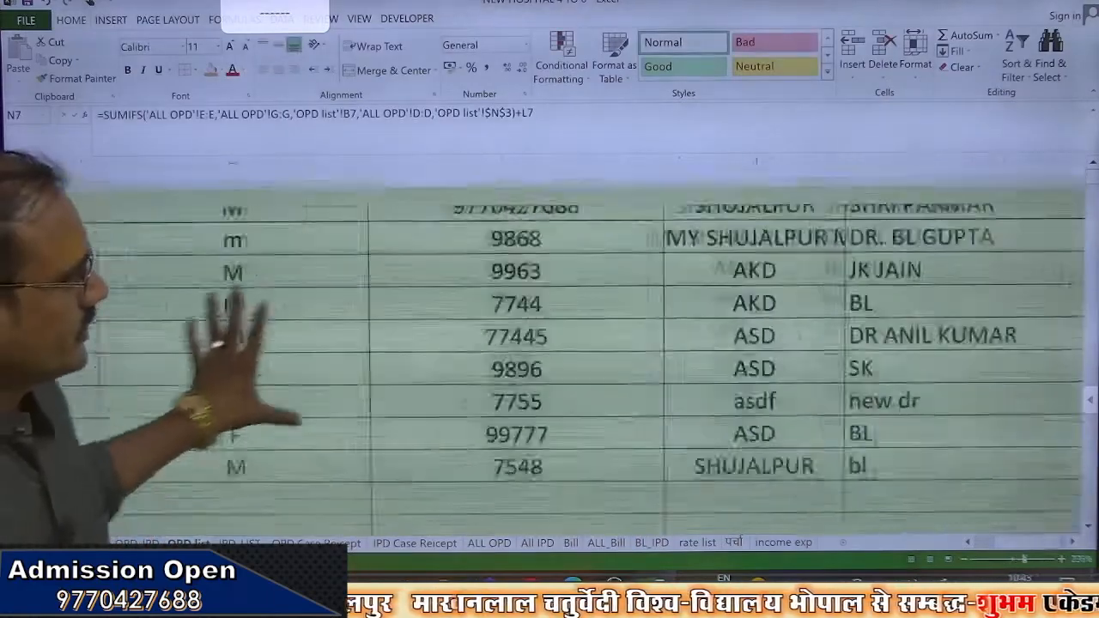
scroll(404, 378, right, 4)
scroll(430, 429, up, 3)
scroll(404, 387, down, 6)
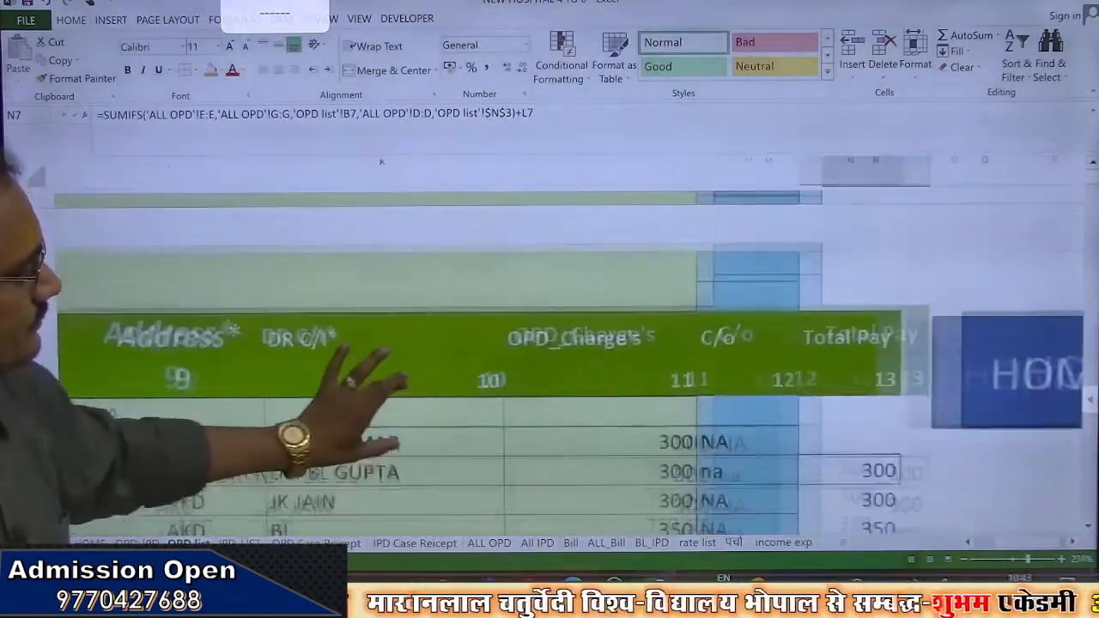
scroll(335, 361, down, 2)
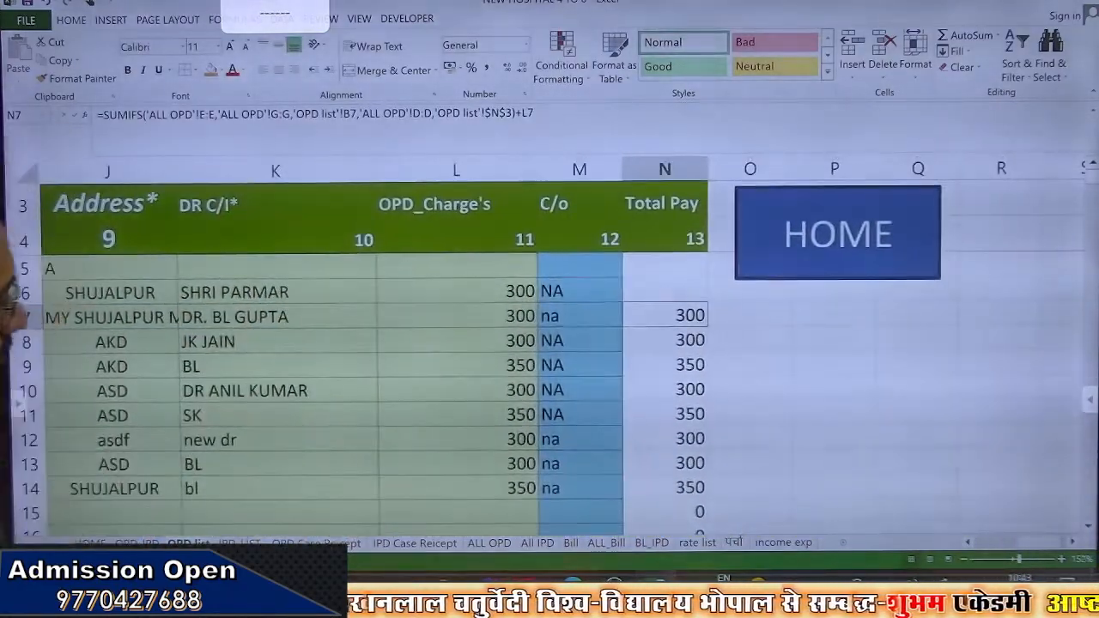
key(Up)
text(=SUMI)
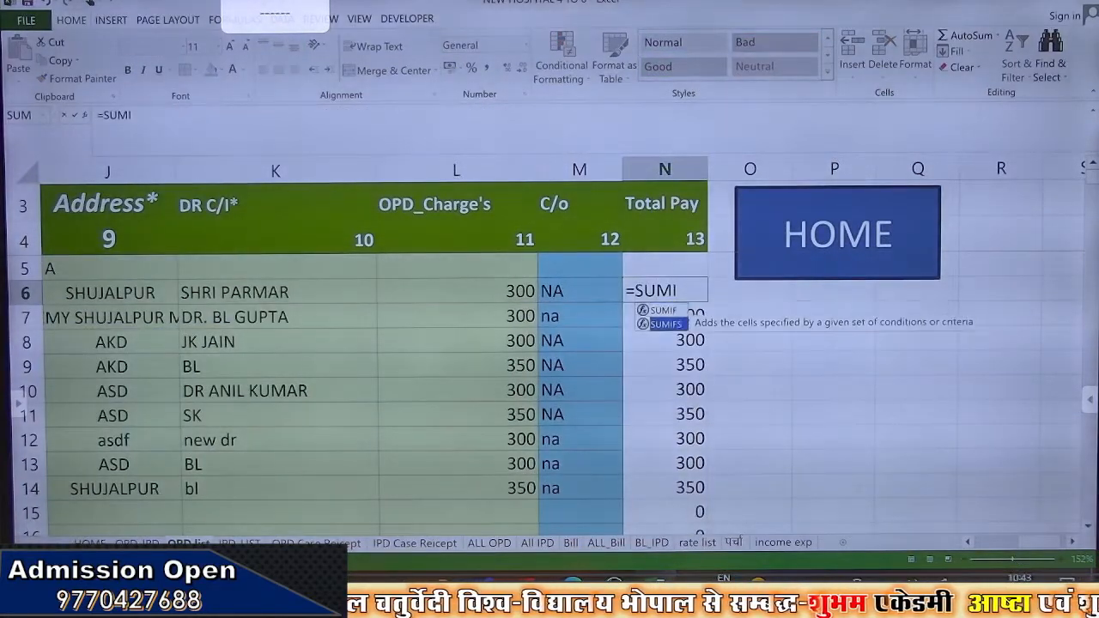
key(Tab)
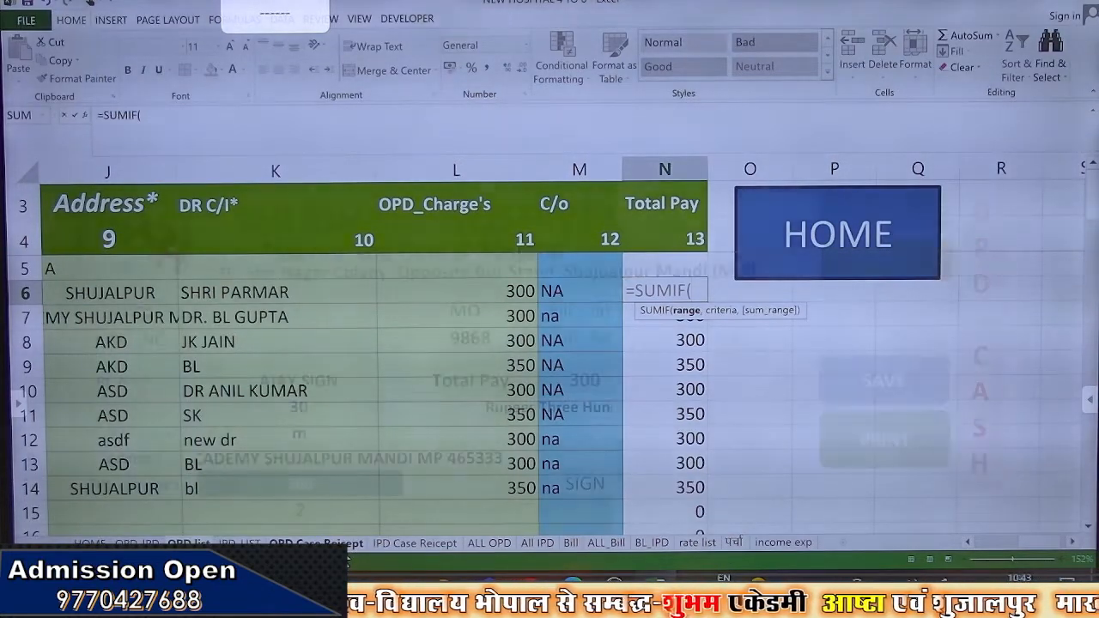
click(316, 543)
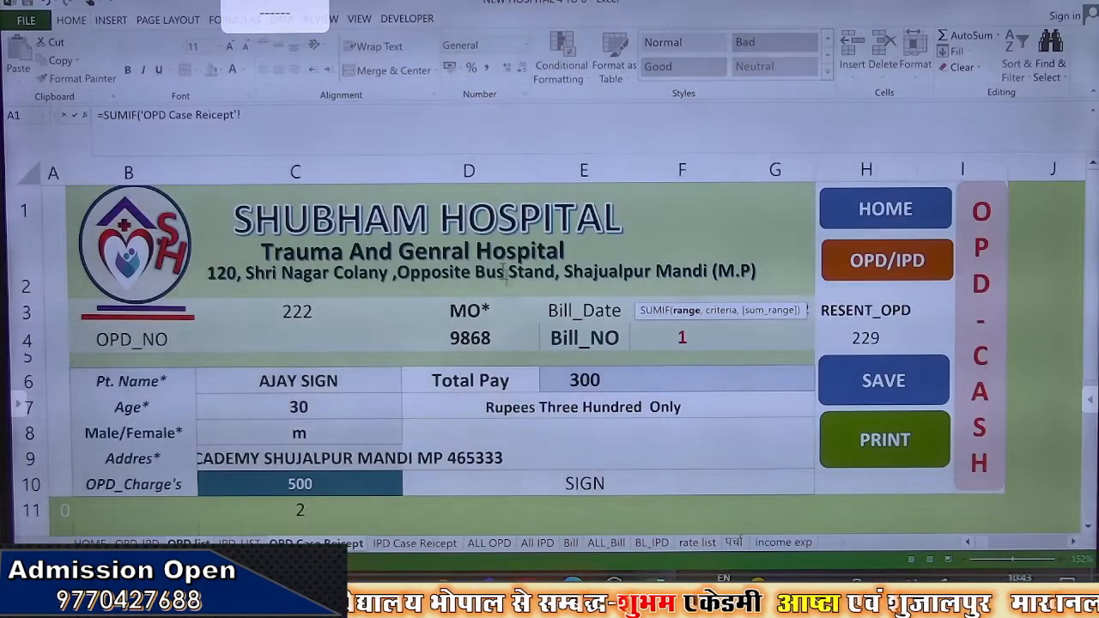
click(487, 172)
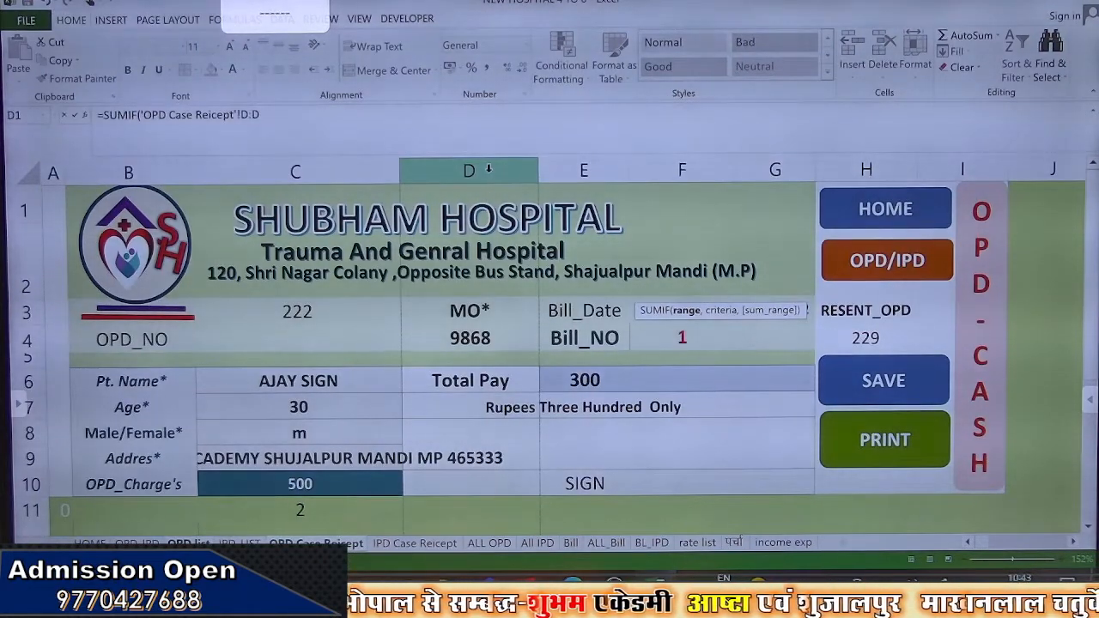
text(,)
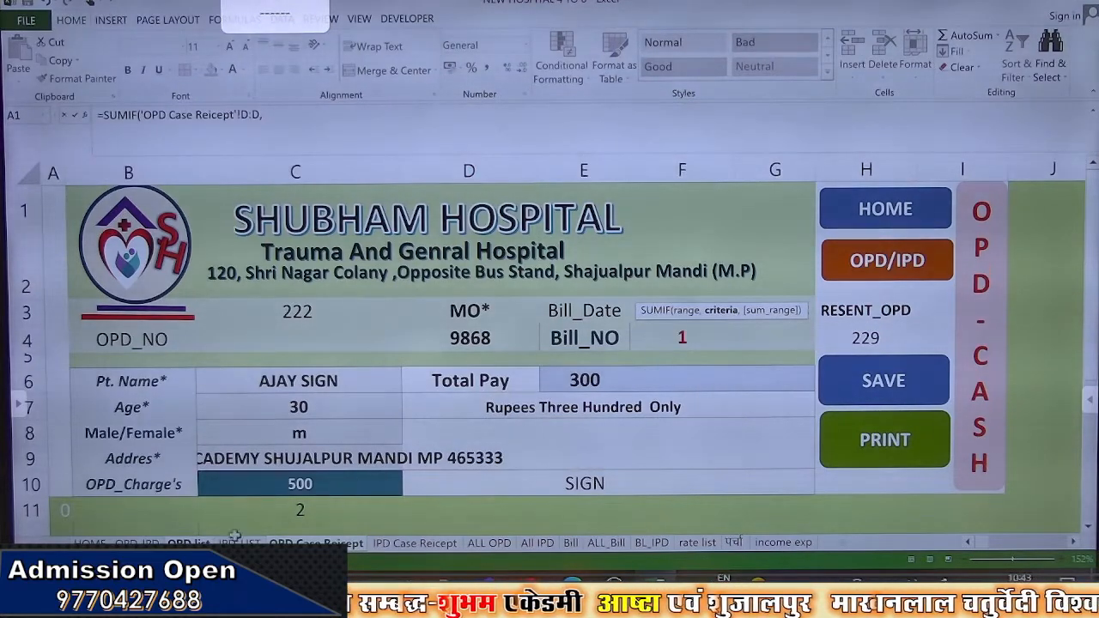
Set the SUMIF criteria to 'OPD list'!B6, the first record's OPD number
click(188, 544)
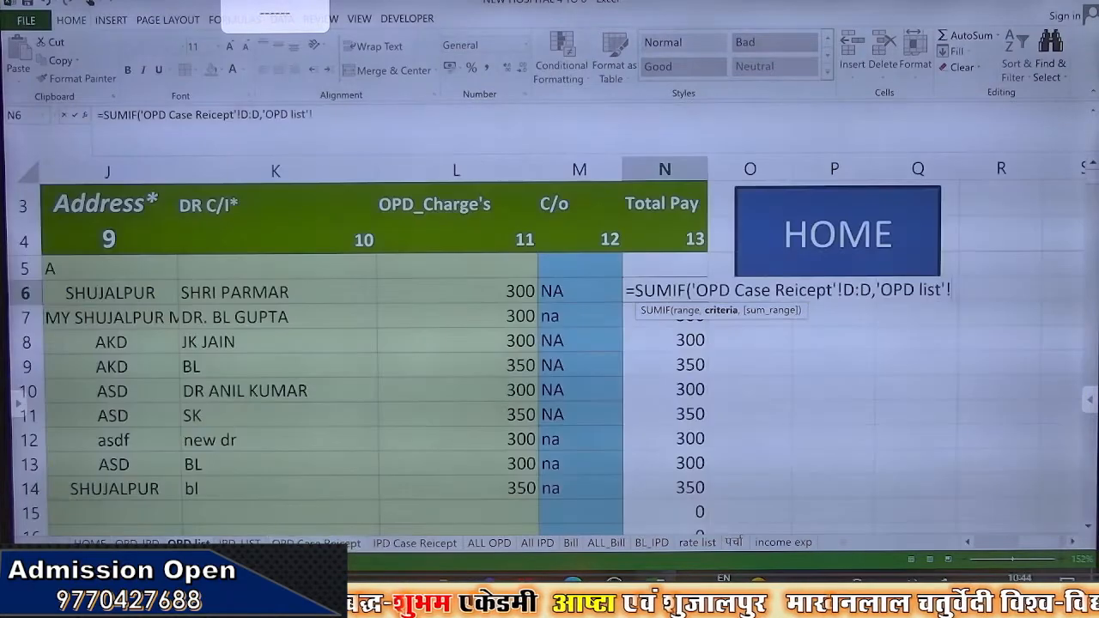
scroll(558, 360, left, 4)
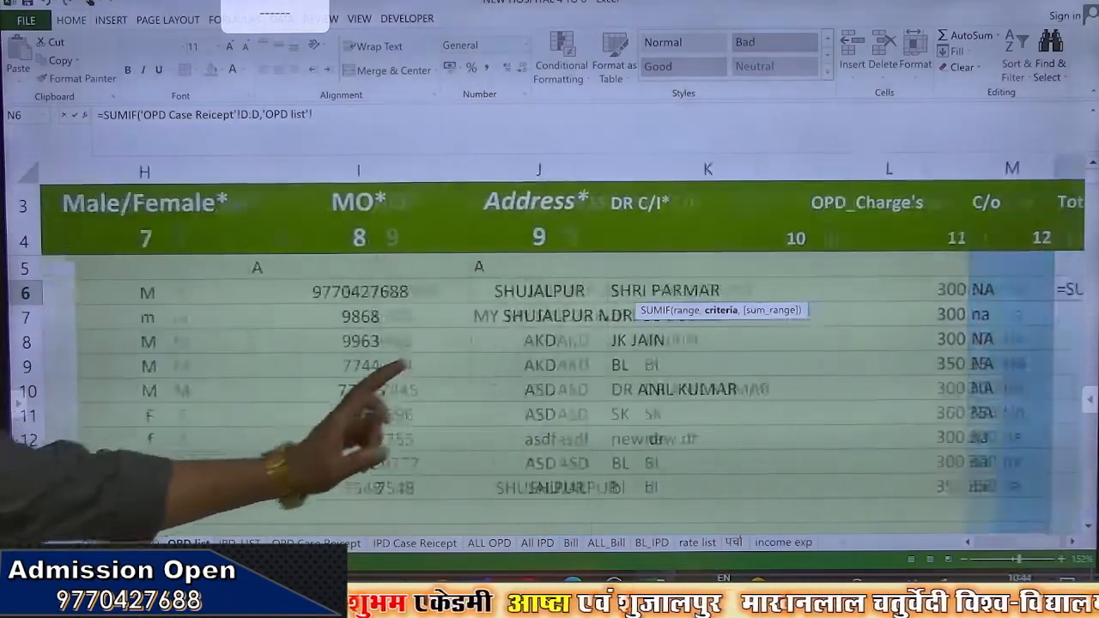
scroll(91, 380, left, 3)
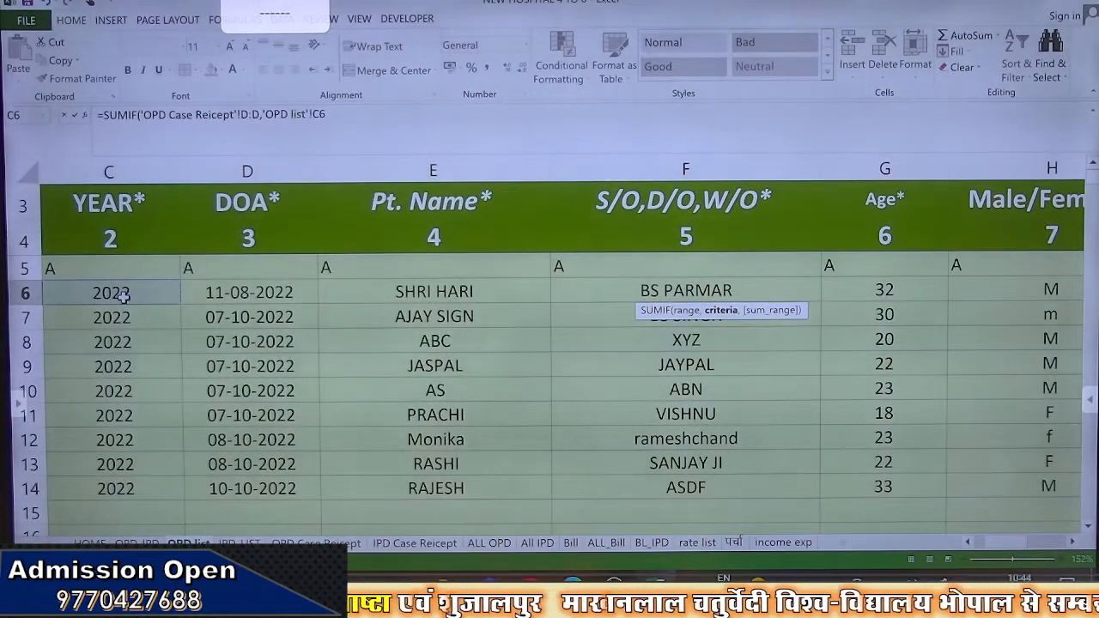
scroll(123, 296, left, 3)
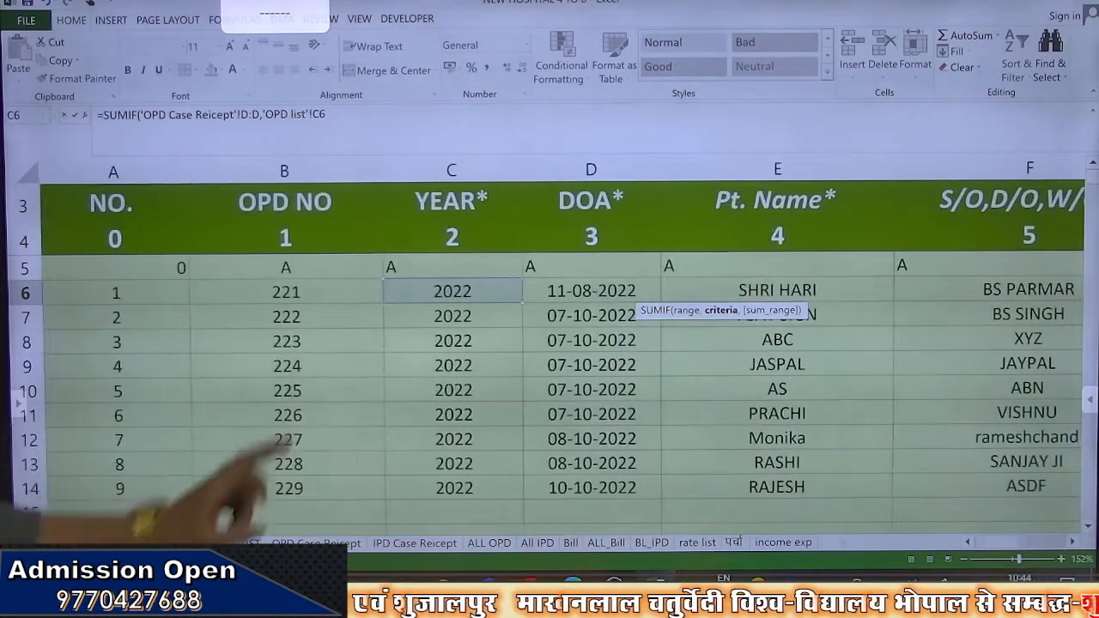
click(244, 289)
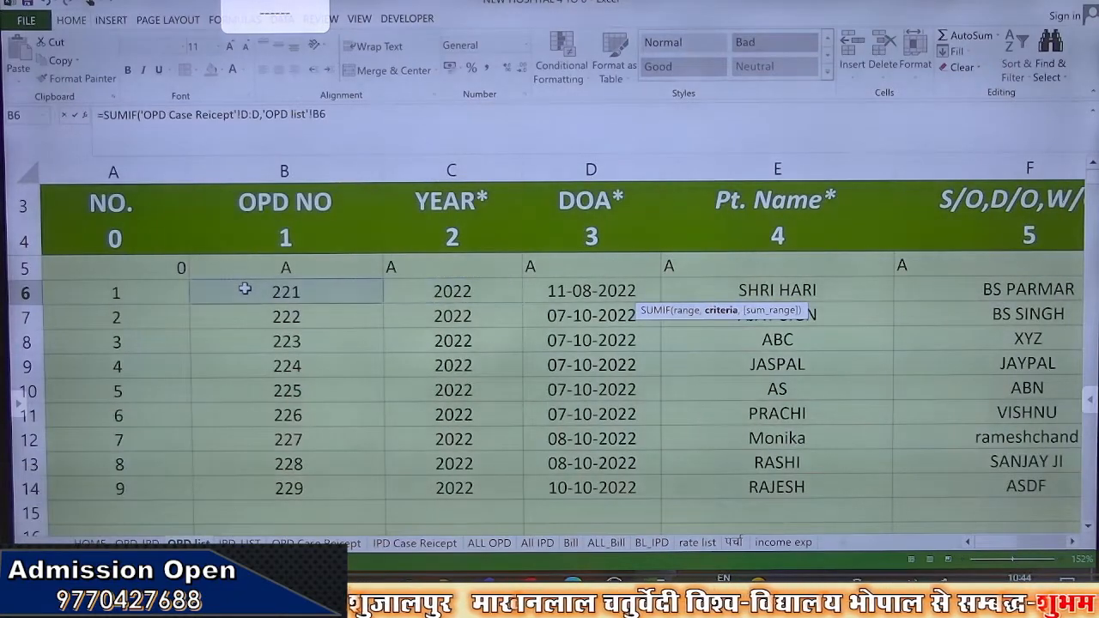
text(,)
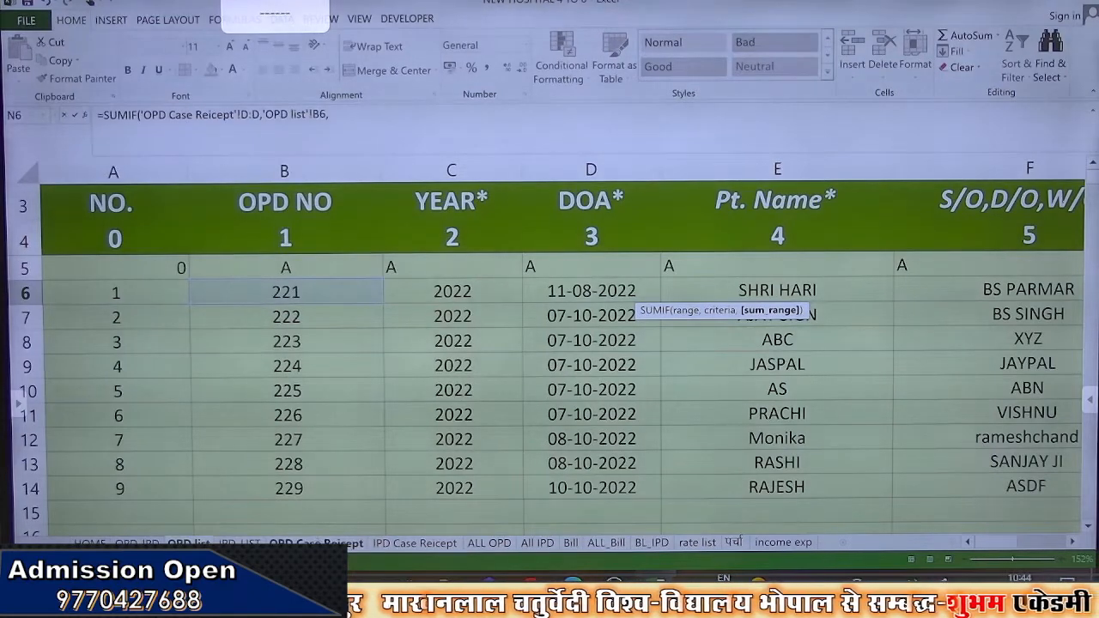
Add 'OPD Case Reicept'!F:F as the sum range and complete the SUMIF formula in OPD list cell N6
click(316, 543)
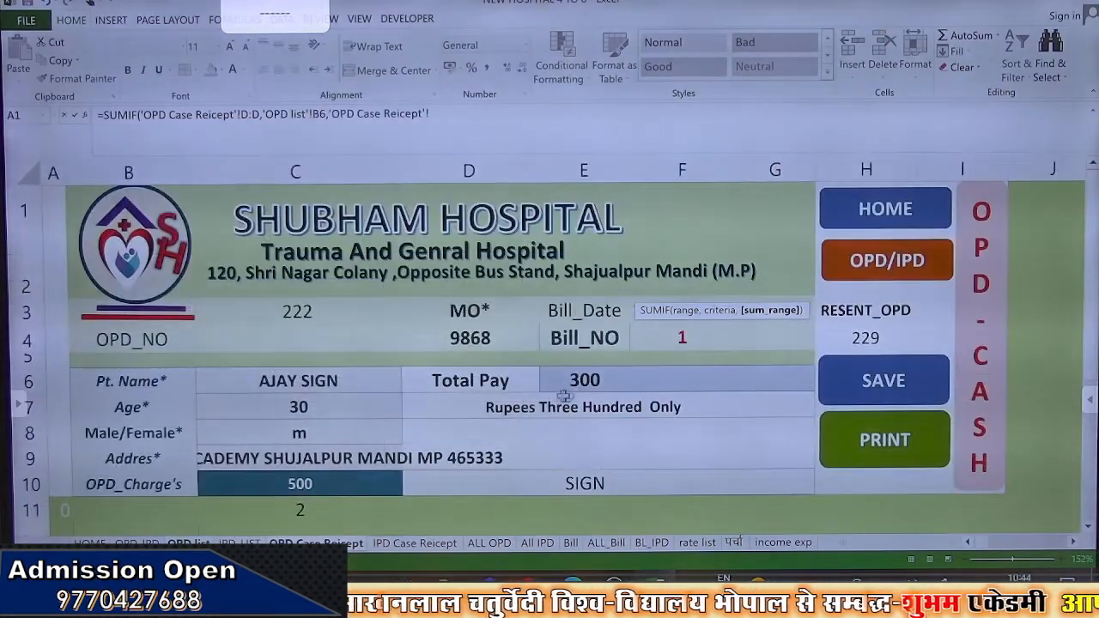
click(684, 171)
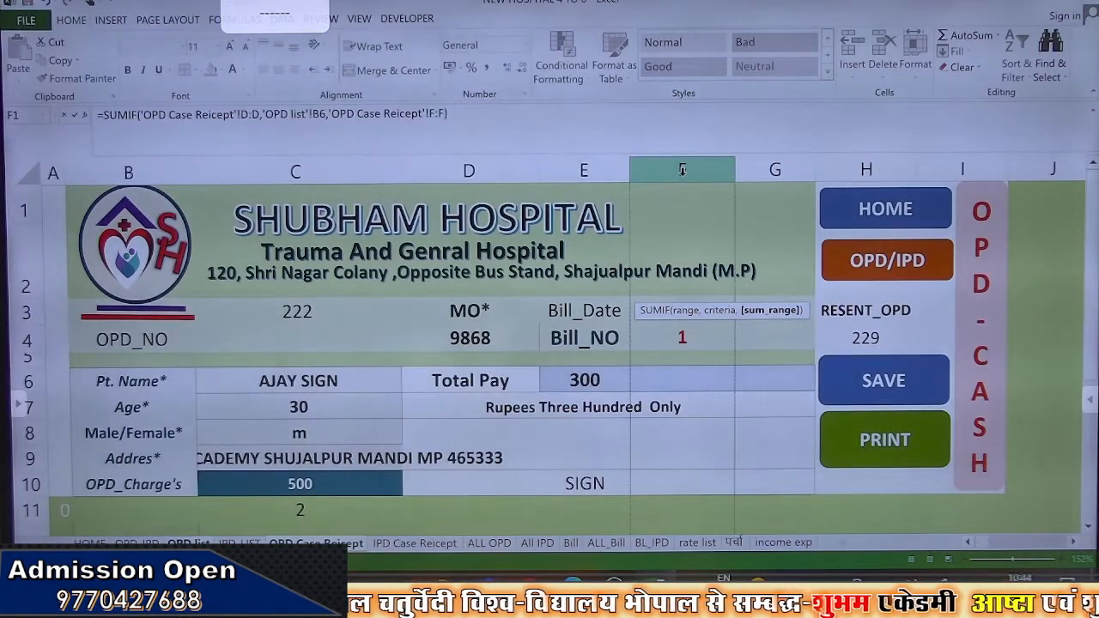
key(Return)
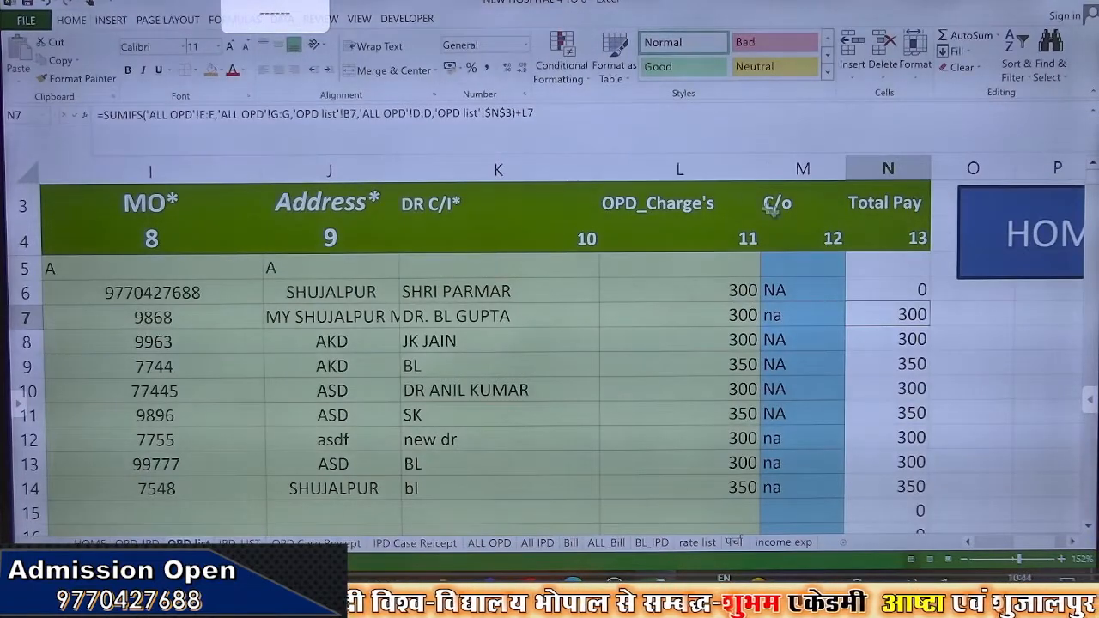
Fill the SUMIF formula from N6 down the whole Total Pay column of the OPD list
click(906, 288)
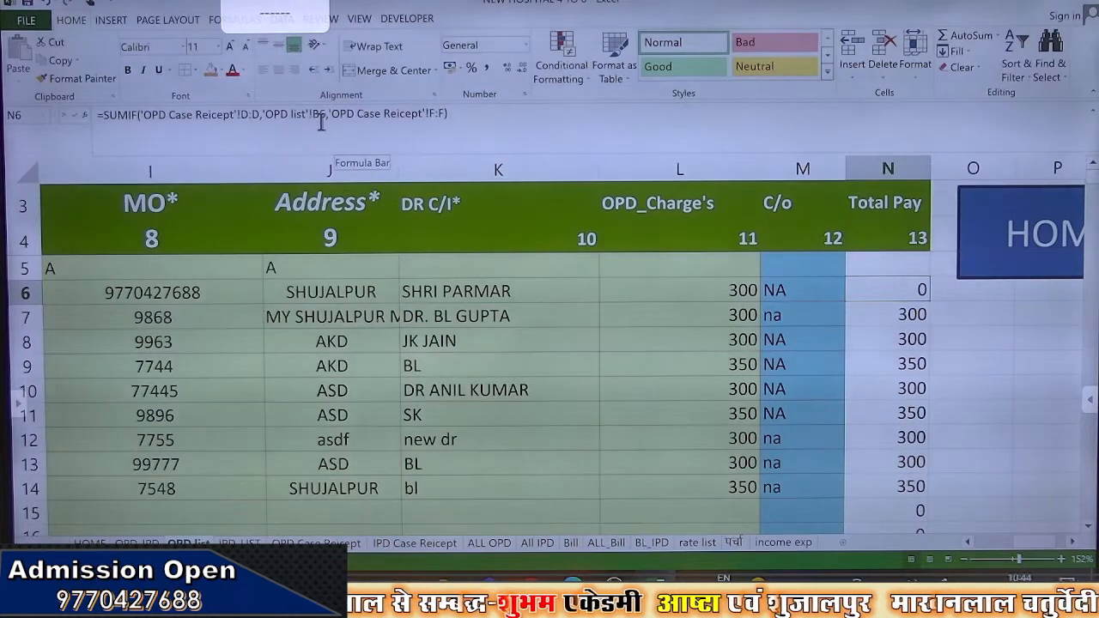
double_click(932, 303)
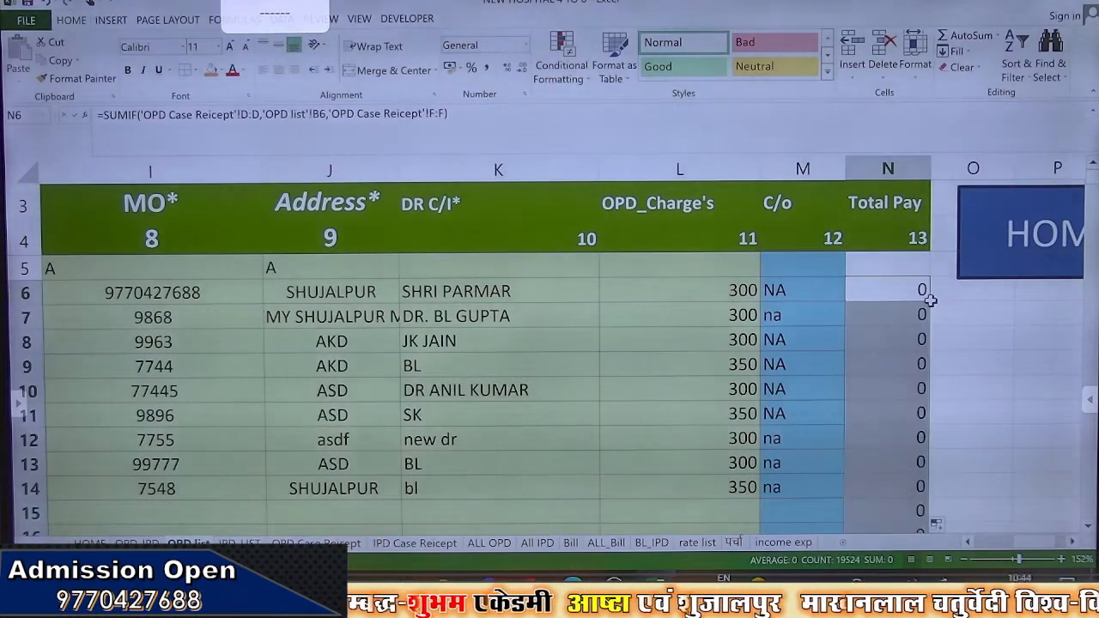
scroll(848, 344, down, 1)
scroll(847, 343, up, 1)
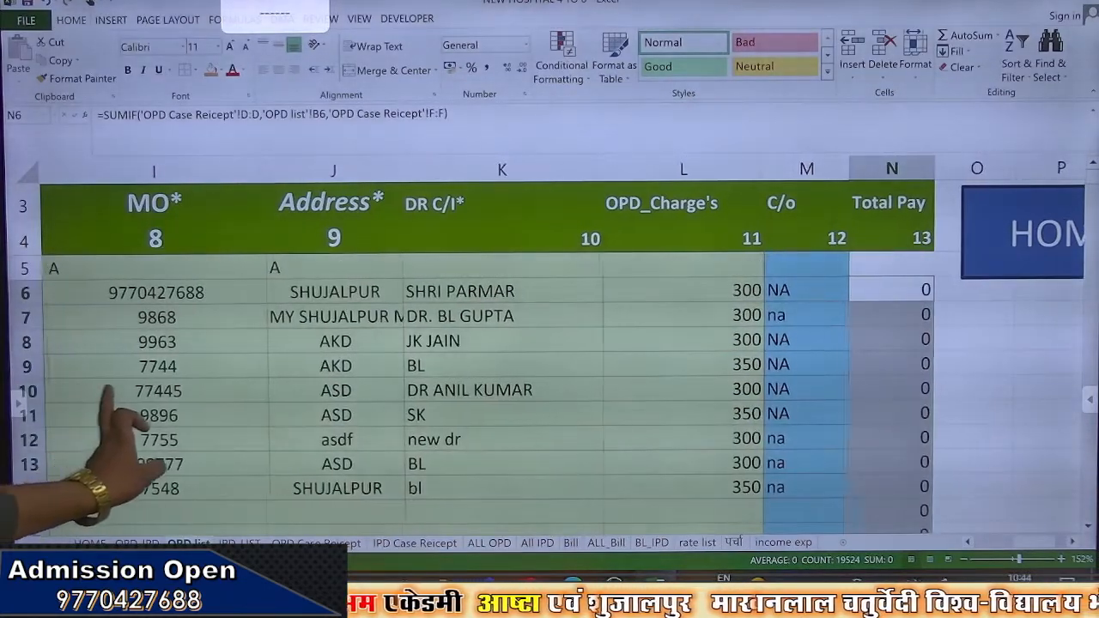
Examine the OPD list's OPD numbers, cells E6 to G6 on ALL OPD, and cells G6 and C4 on OPD Case Reicept
scroll(832, 357, left, 2)
scroll(550, 361, left, 5)
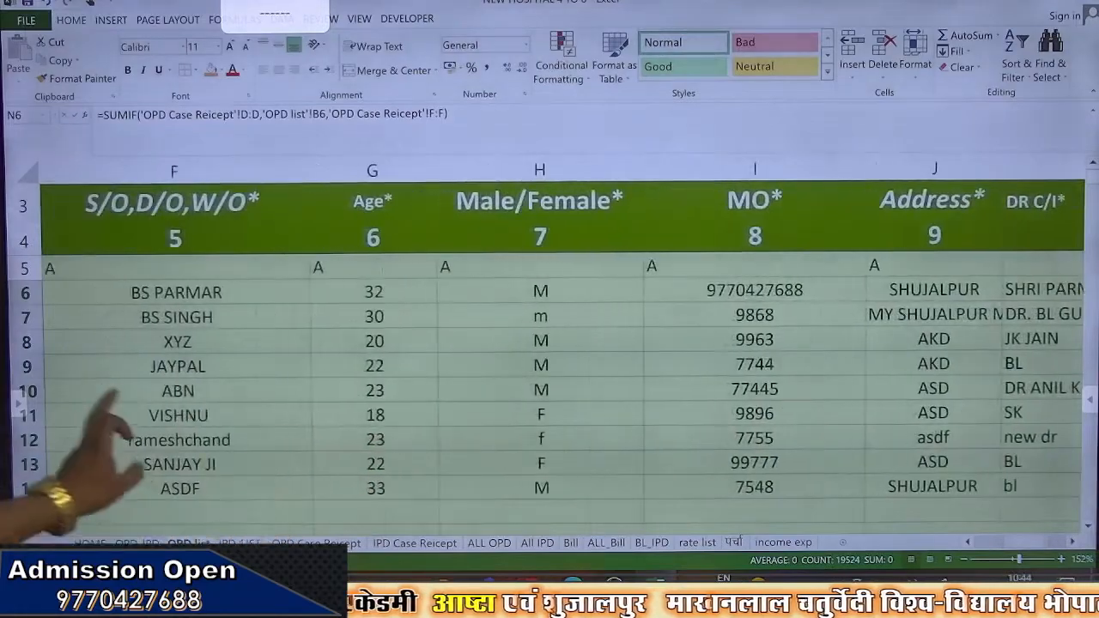
scroll(550, 361, left, 3)
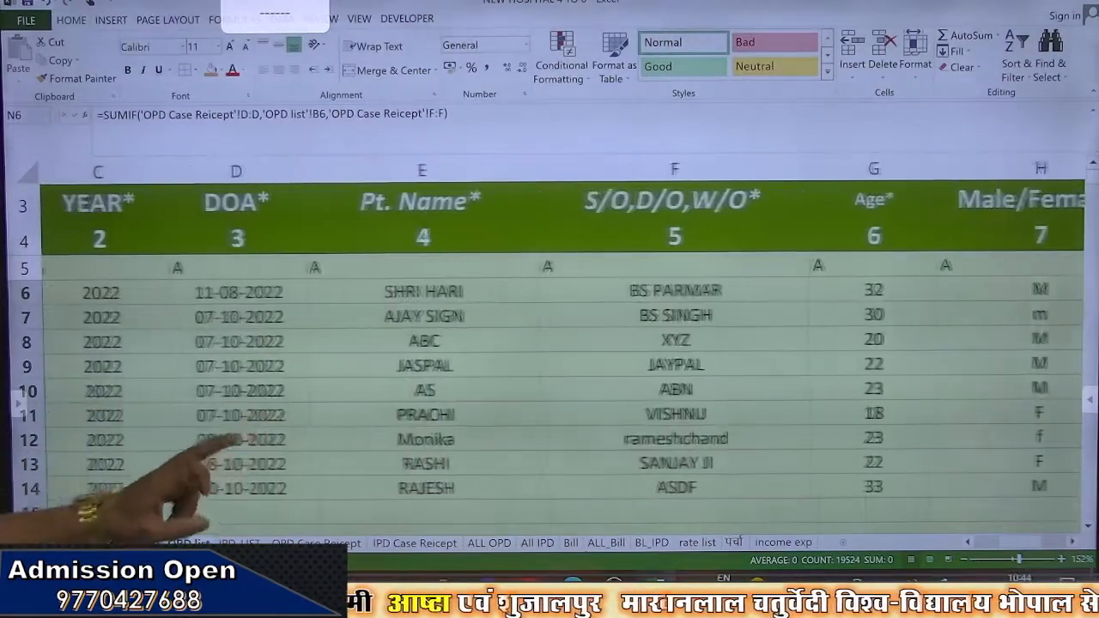
scroll(550, 361, left, 3)
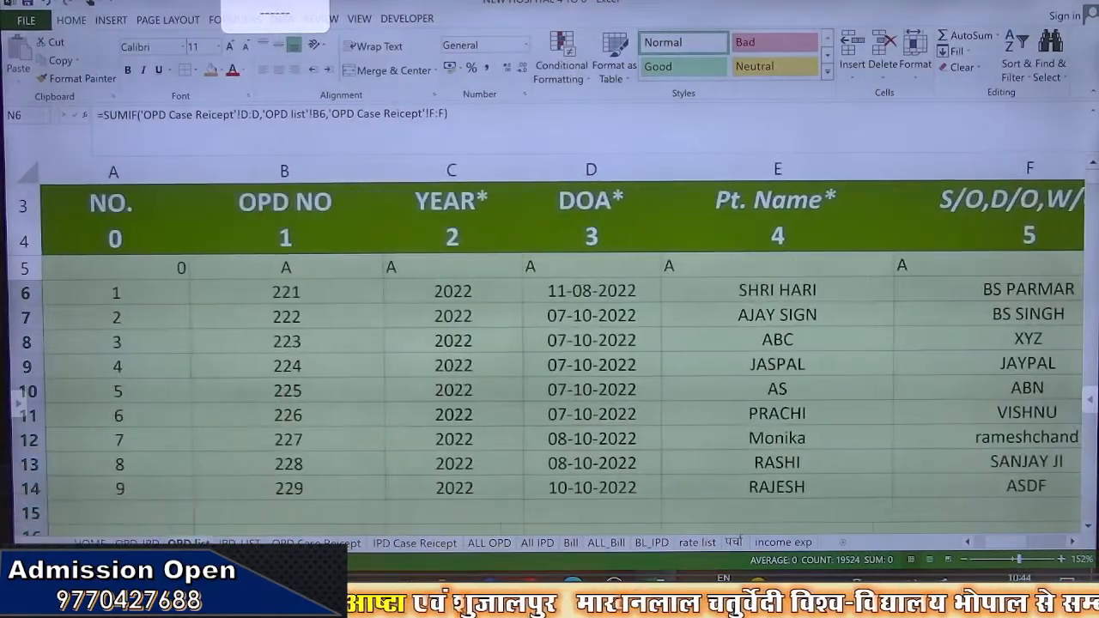
click(490, 544)
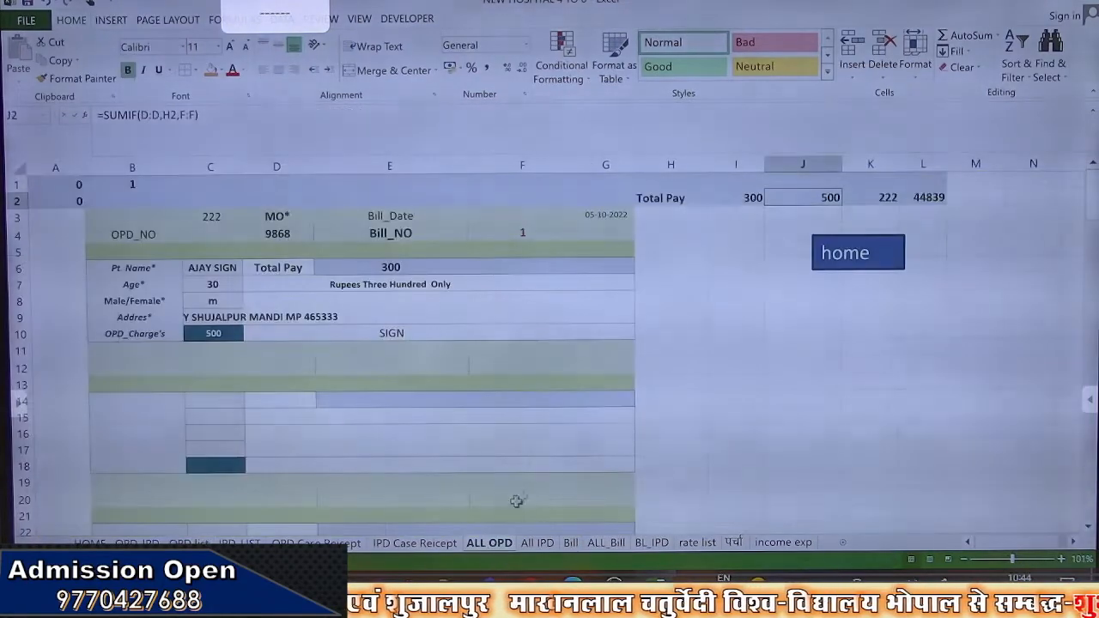
click(510, 272)
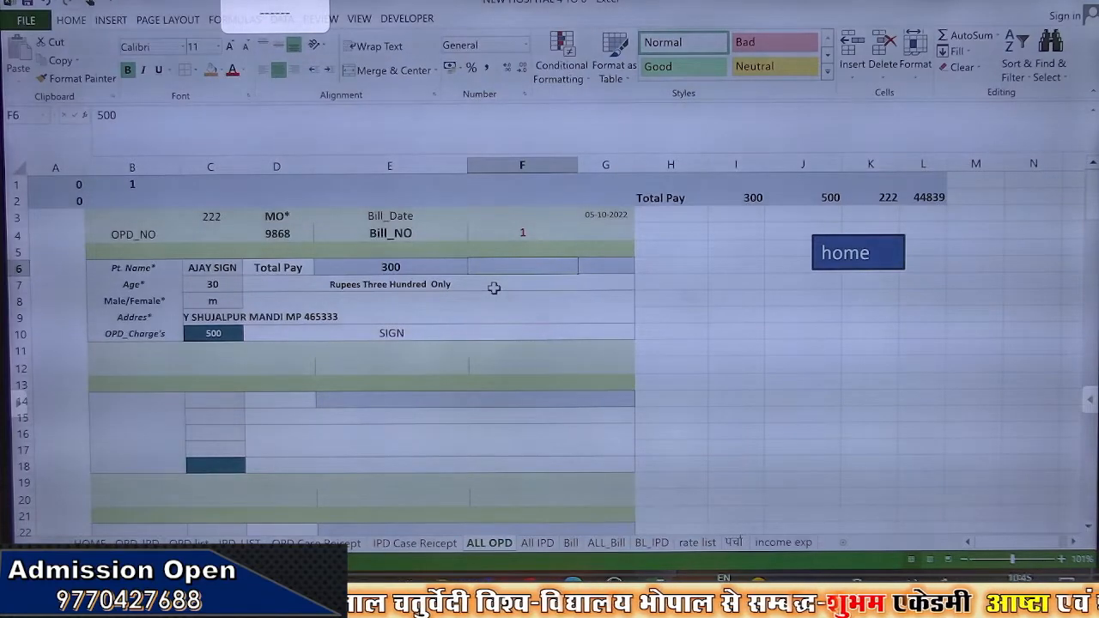
click(335, 267)
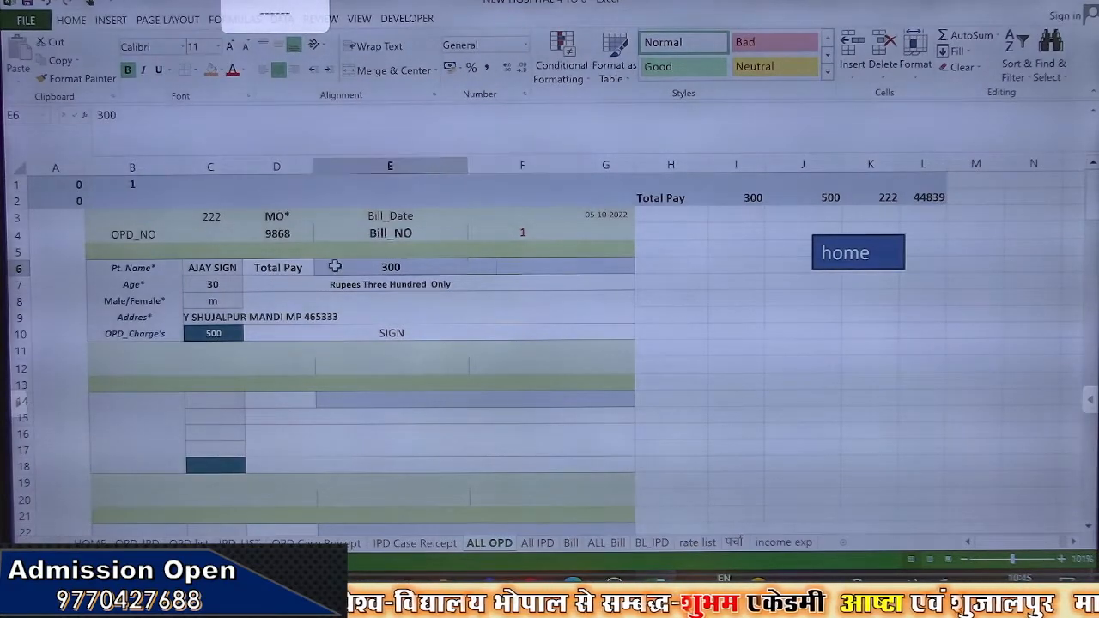
click(485, 268)
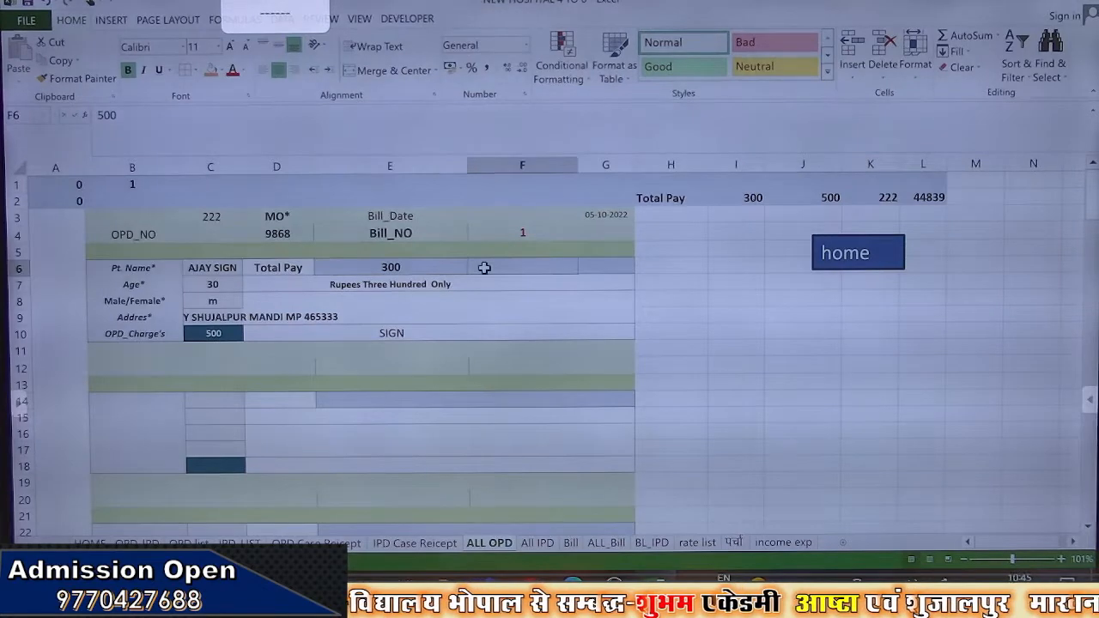
click(601, 267)
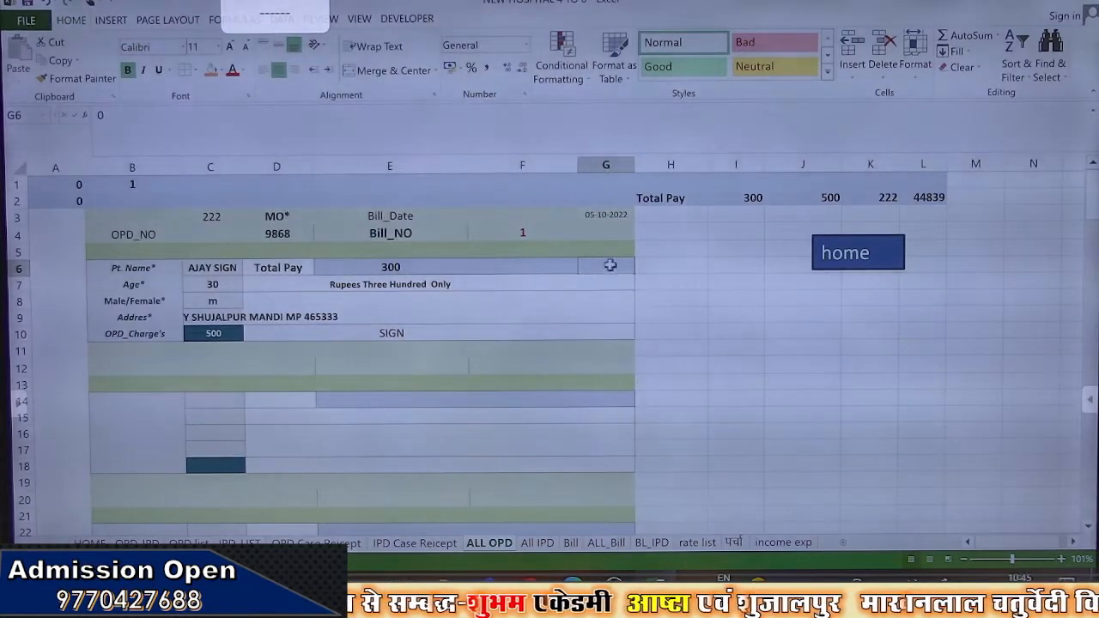
click(606, 304)
click(609, 264)
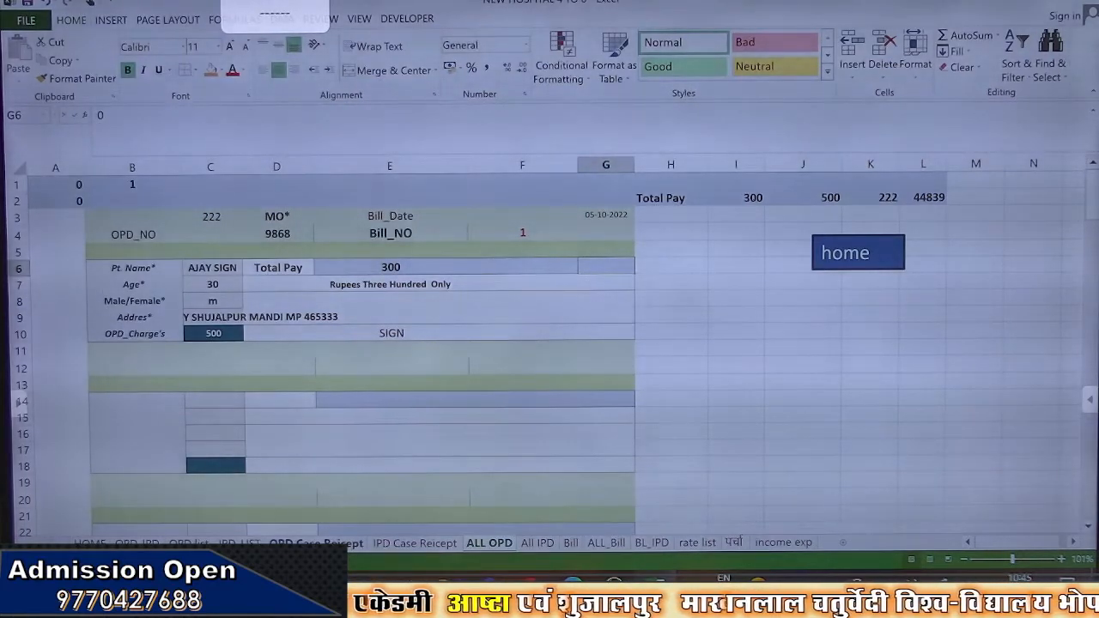
click(316, 542)
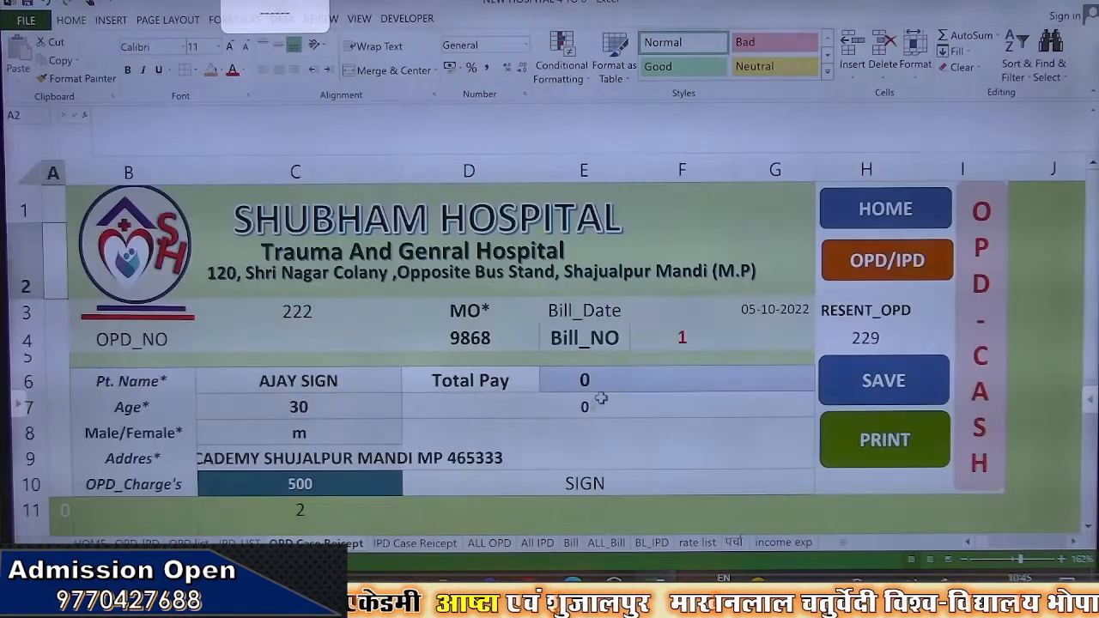
click(763, 378)
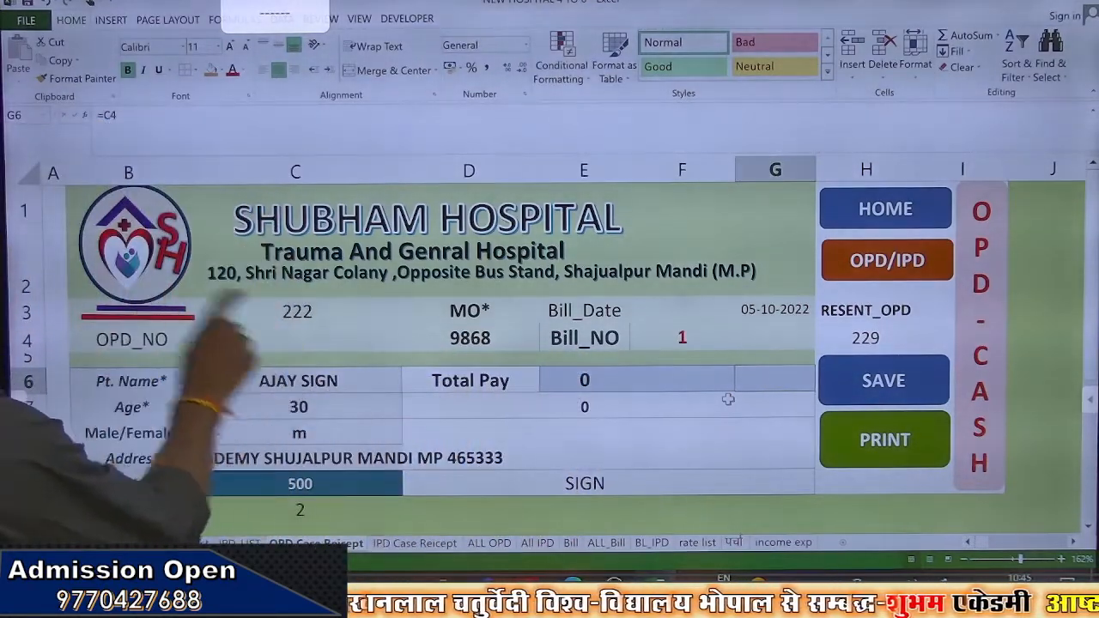
click(296, 339)
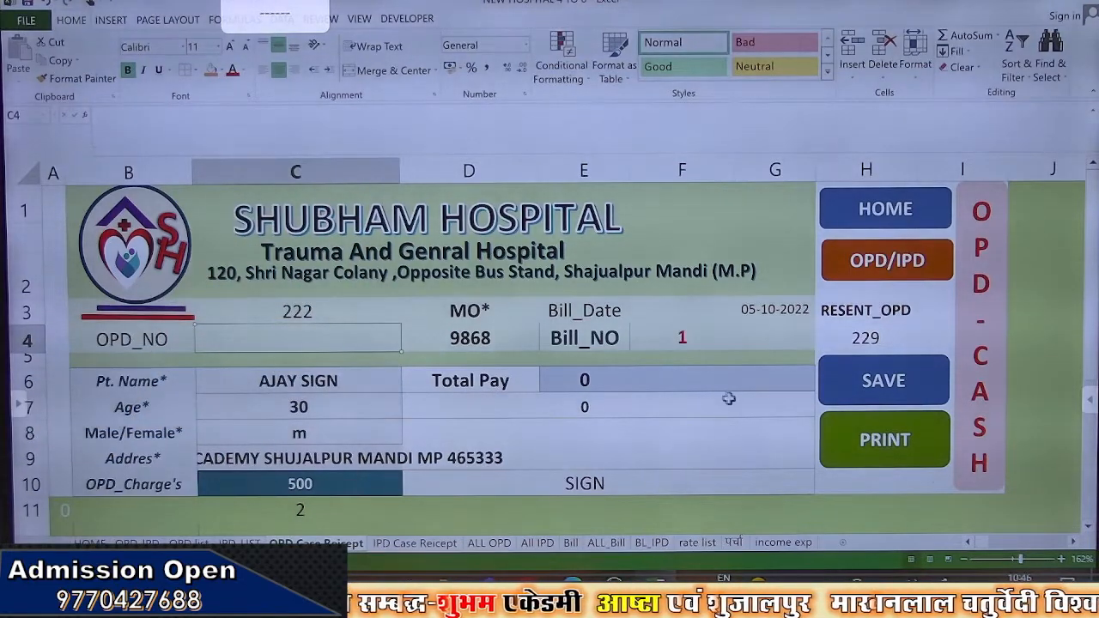
click(768, 379)
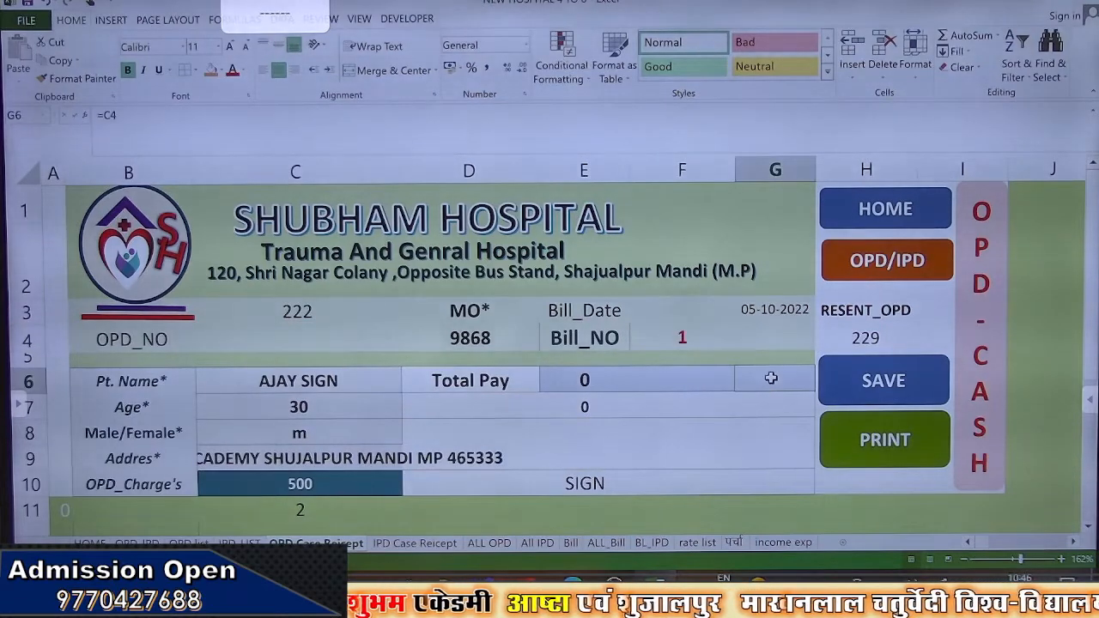
Replace the formula in cell G6 of the OPD Case Reicept form with =IF(C4="",C3,C4)
double_click(771, 378)
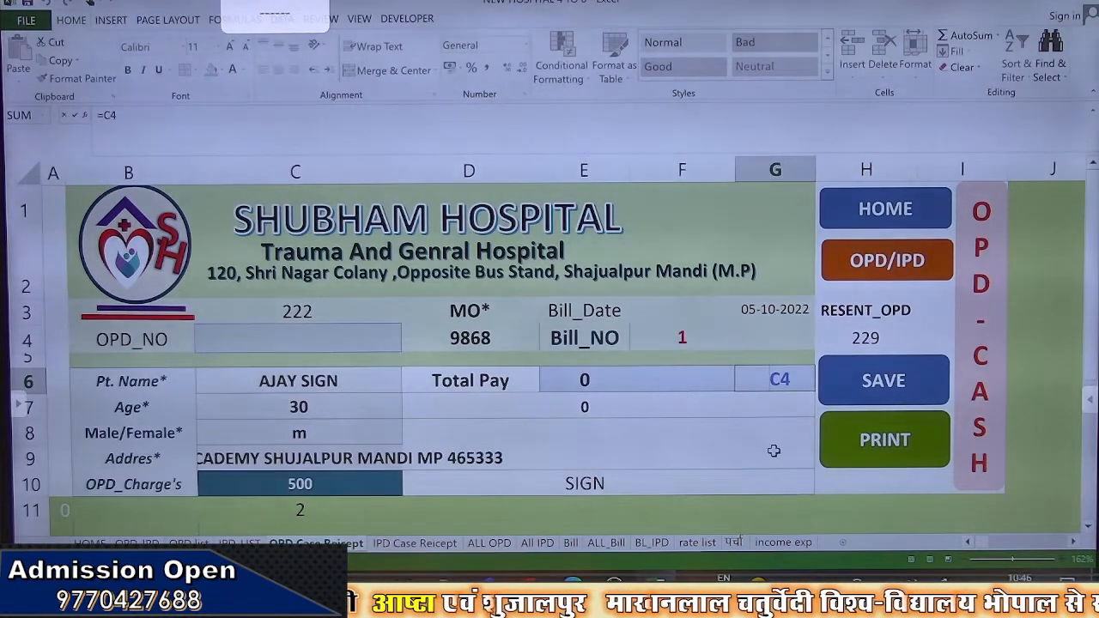
text(==)
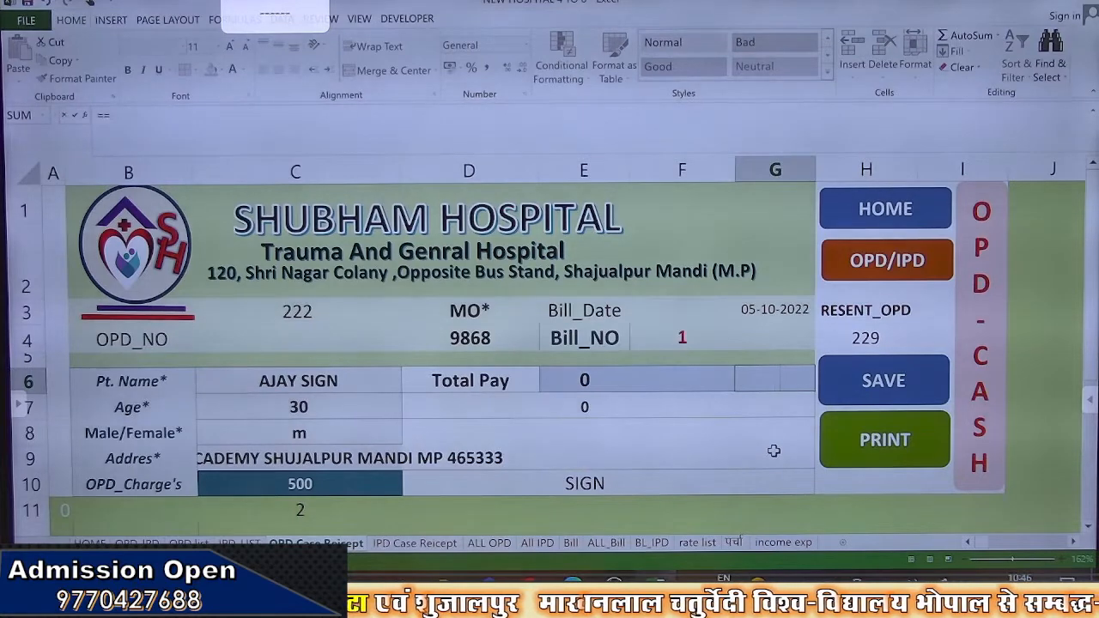
key(Escape)
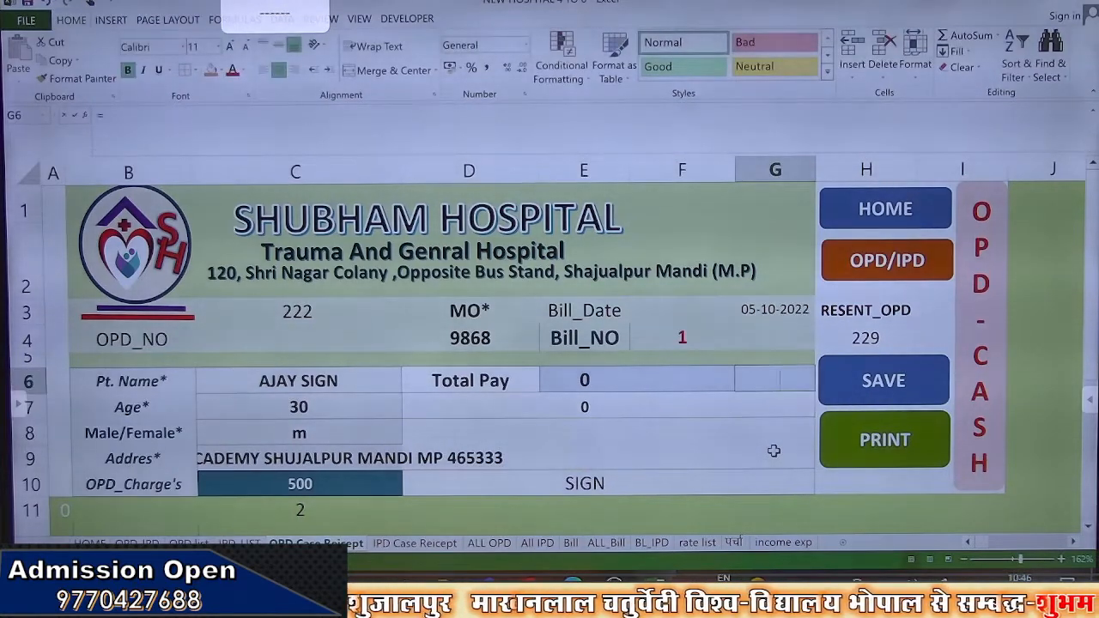
text(=IF)
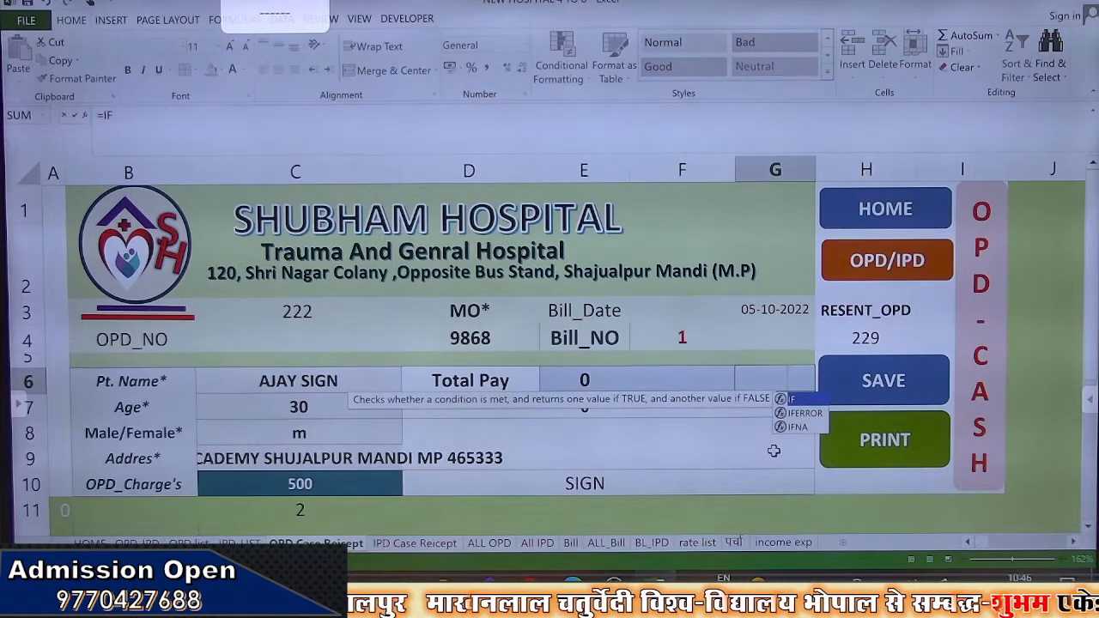
text(()
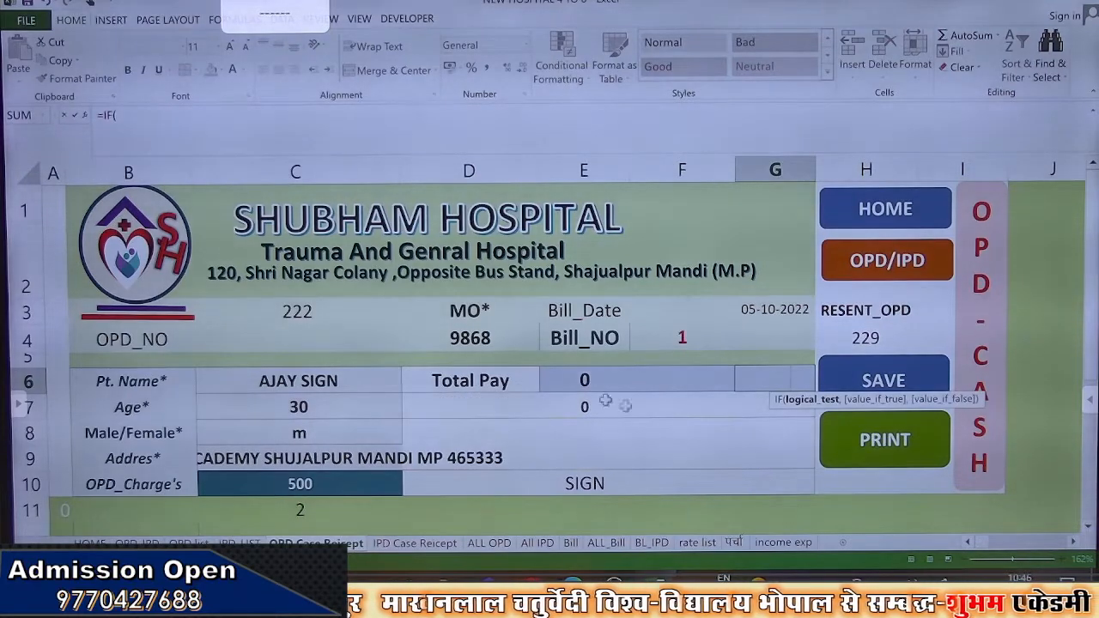
click(310, 340)
text(="")
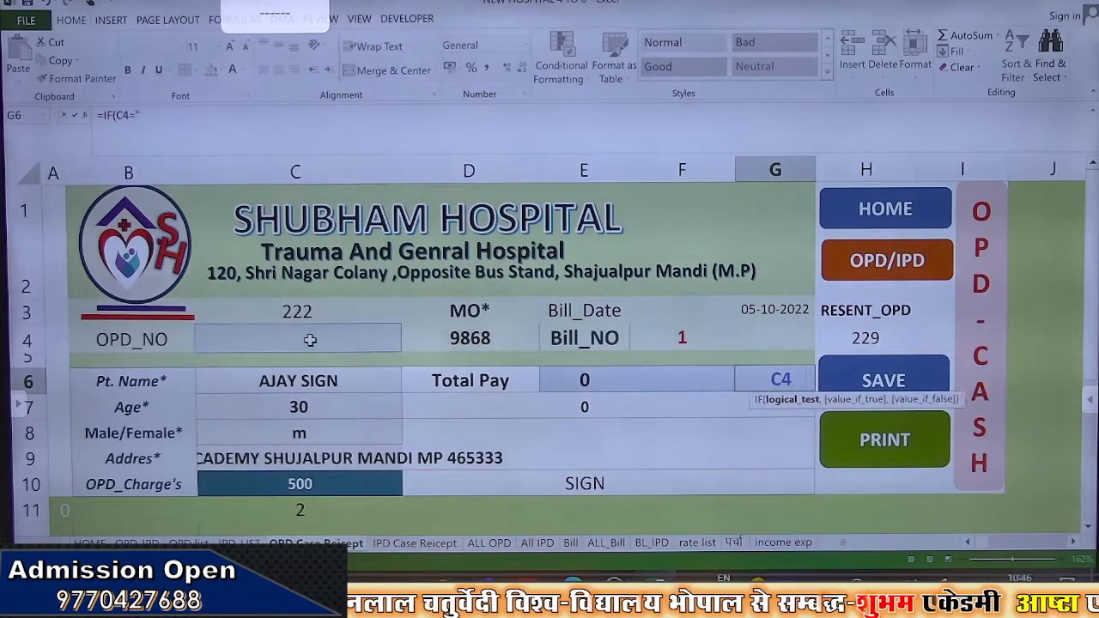
text(,)
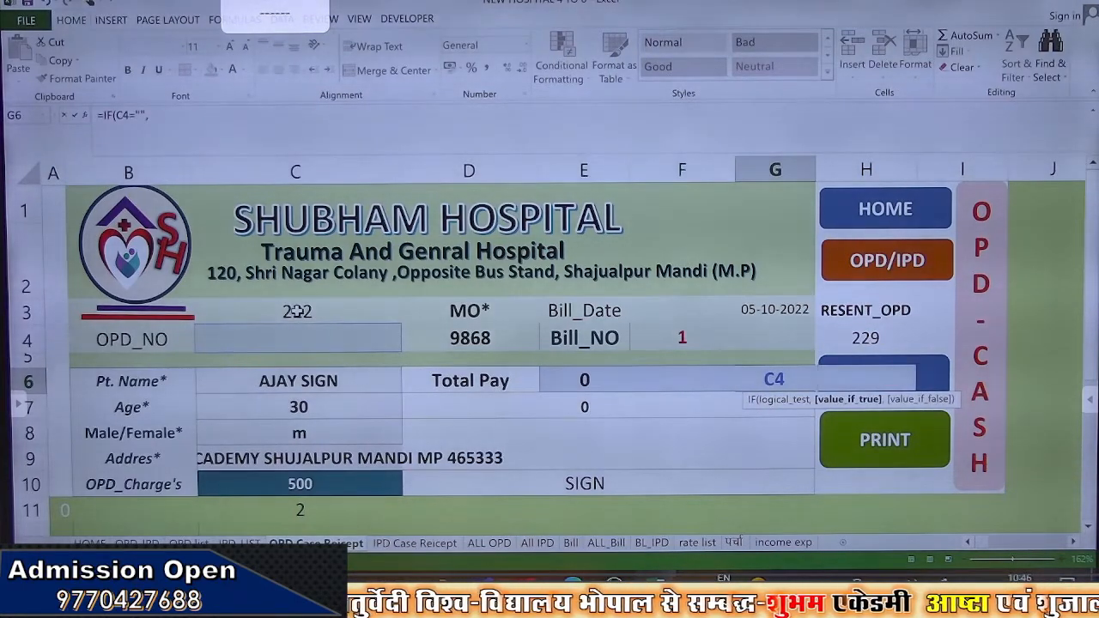
click(296, 311)
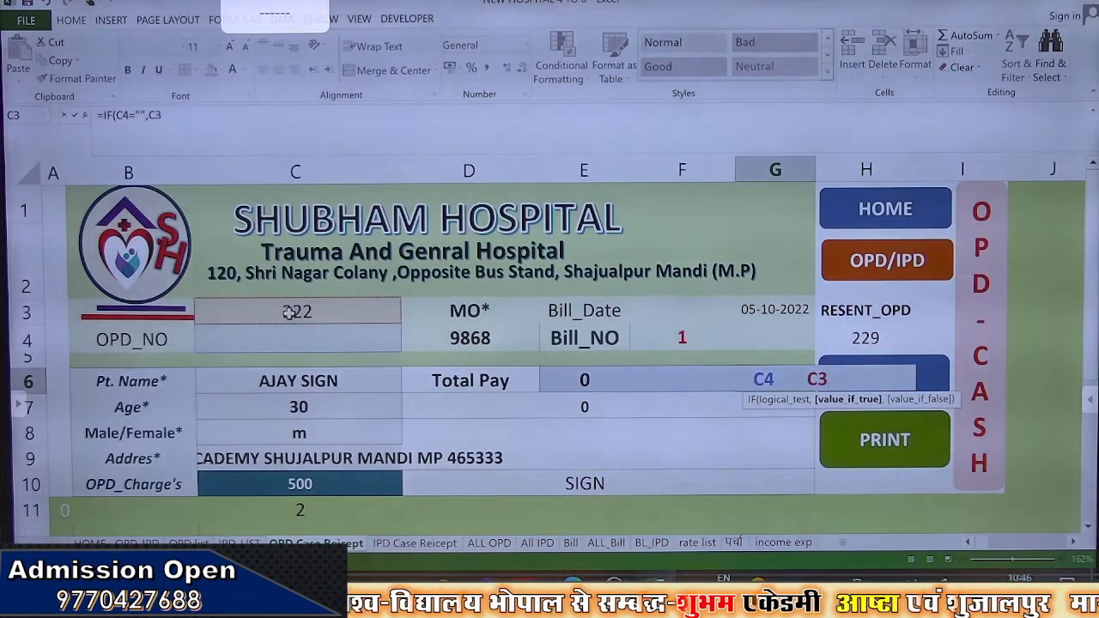
text(,)
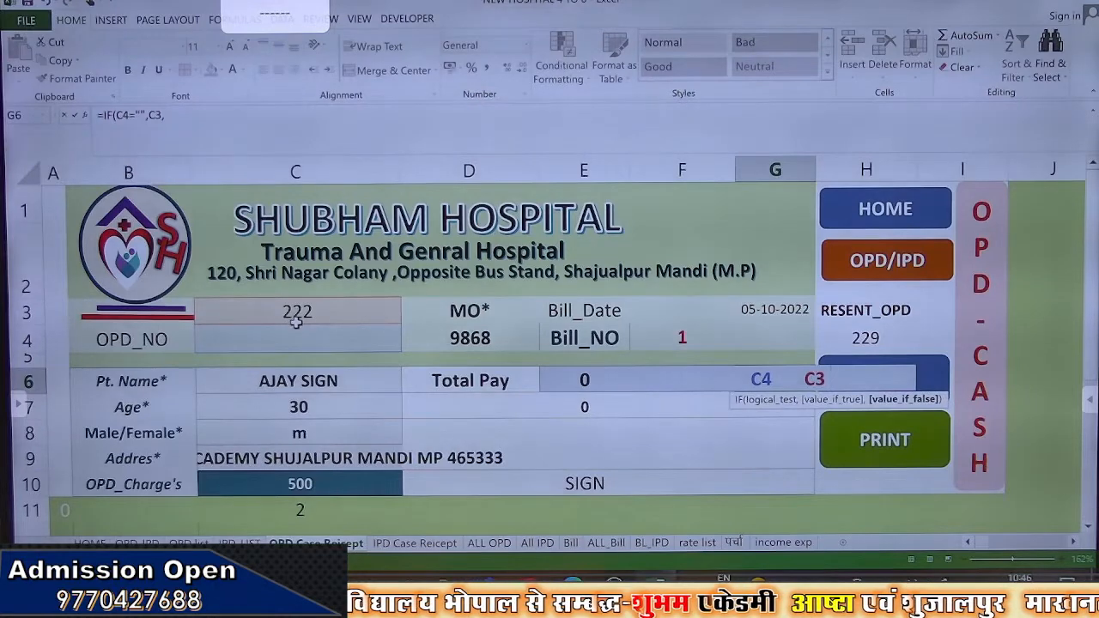
click(292, 339)
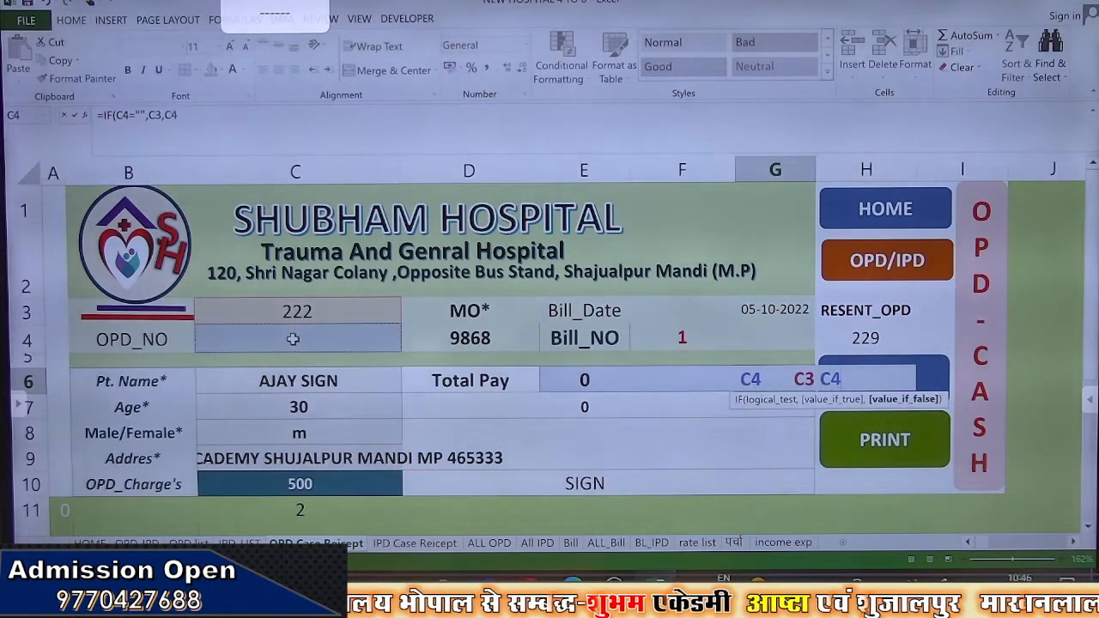
key(Return)
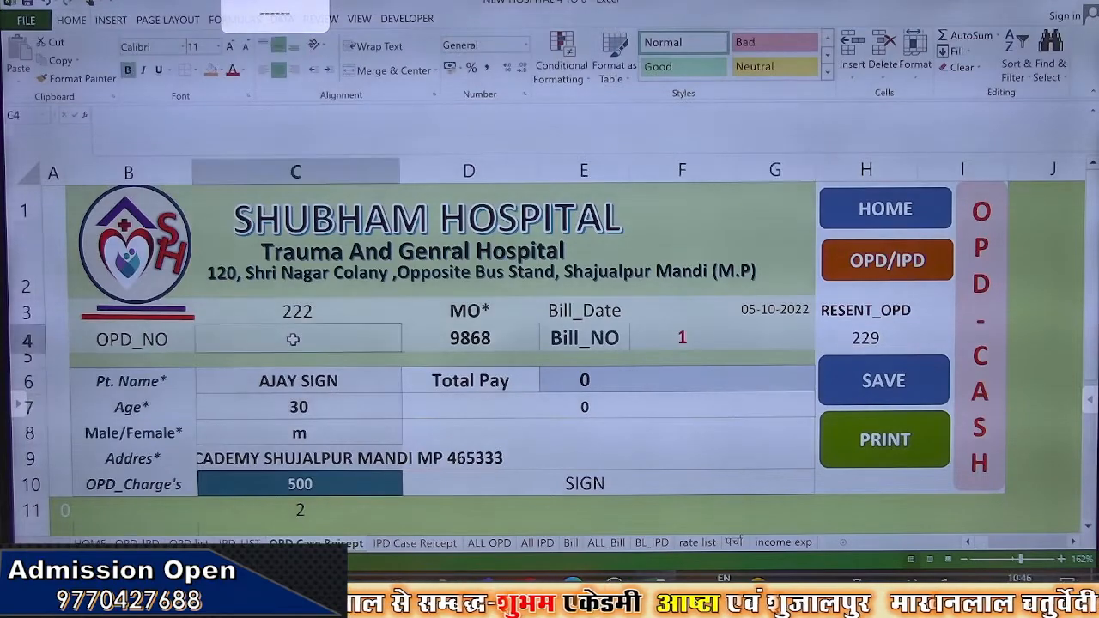
Save the current OPD cash receipt and check the Total Pay column on the OPD list sheet
click(855, 385)
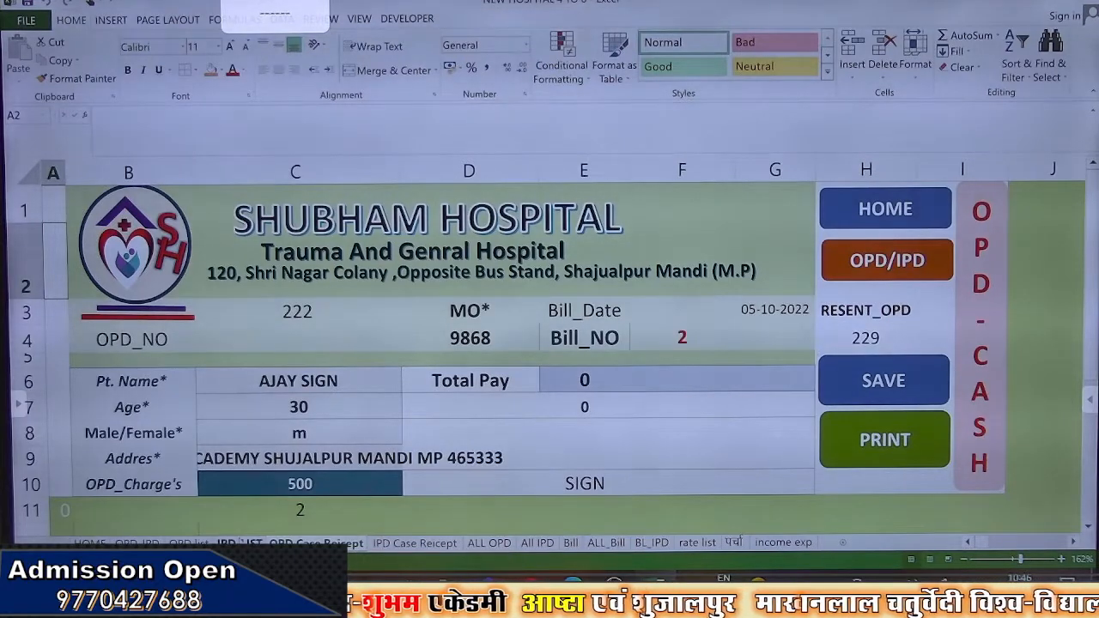
click(239, 543)
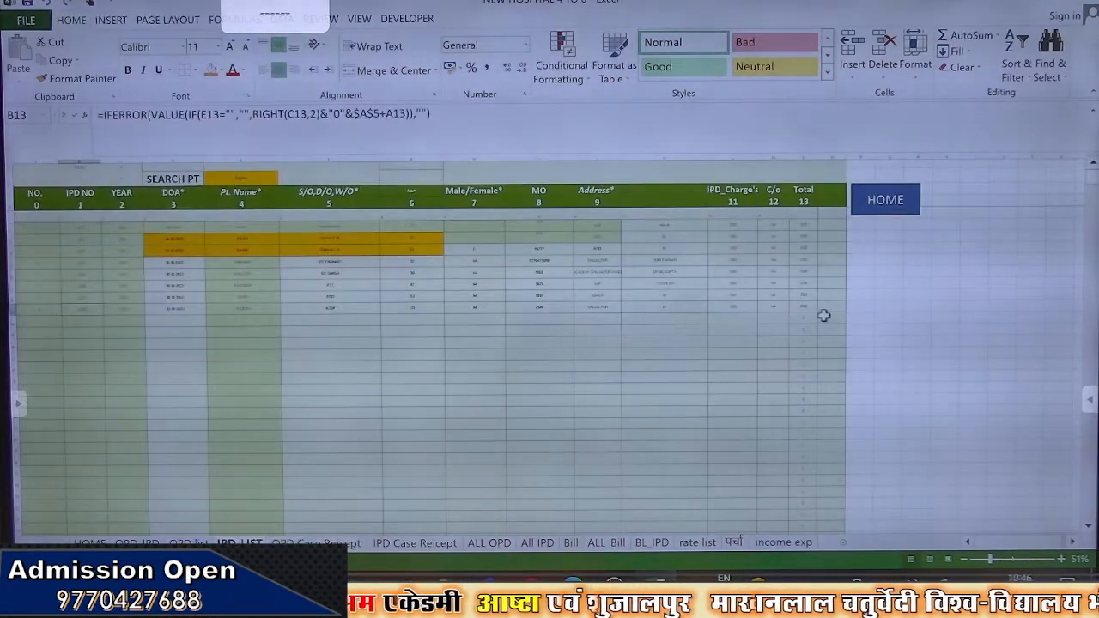
scroll(524, 288, right, 3)
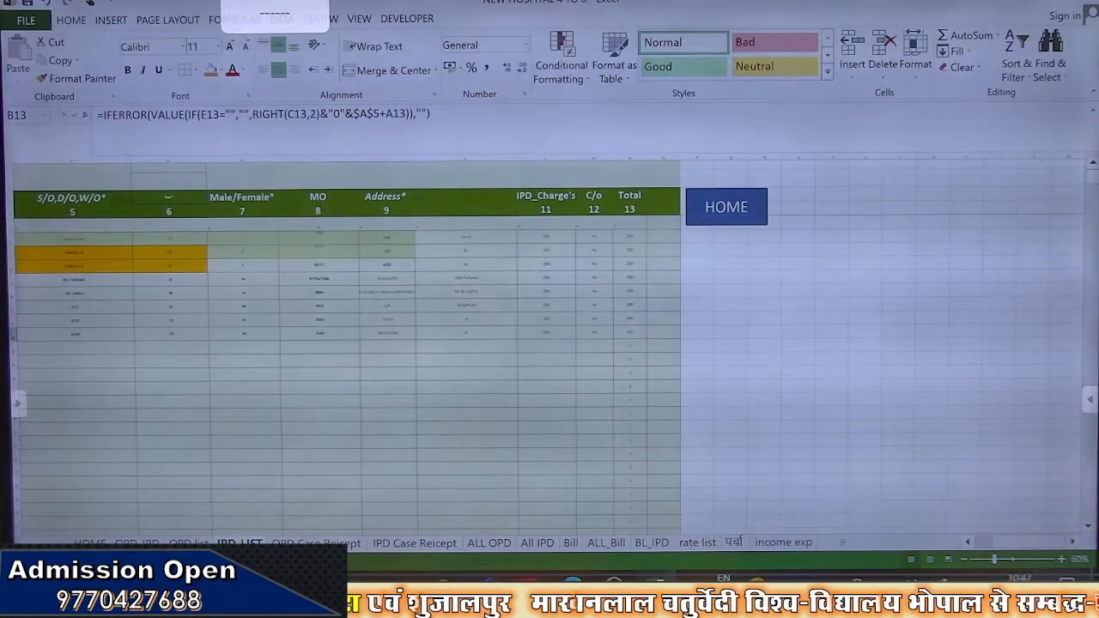
click(188, 542)
scroll(405, 439, right, 3)
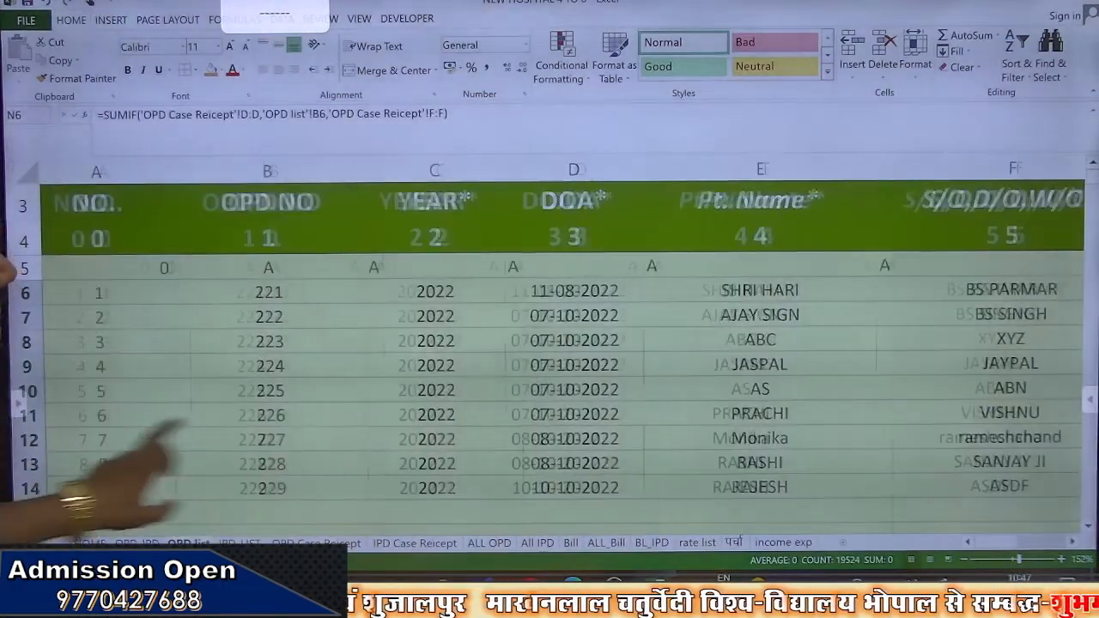
scroll(163, 423, right, 3)
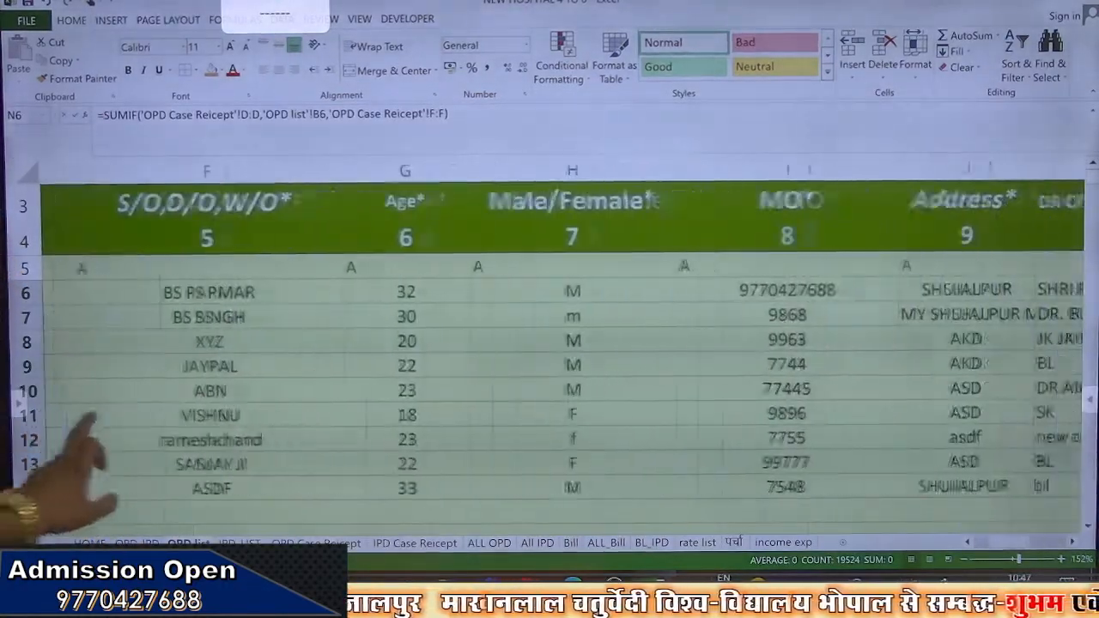
scroll(284, 429, right, 3)
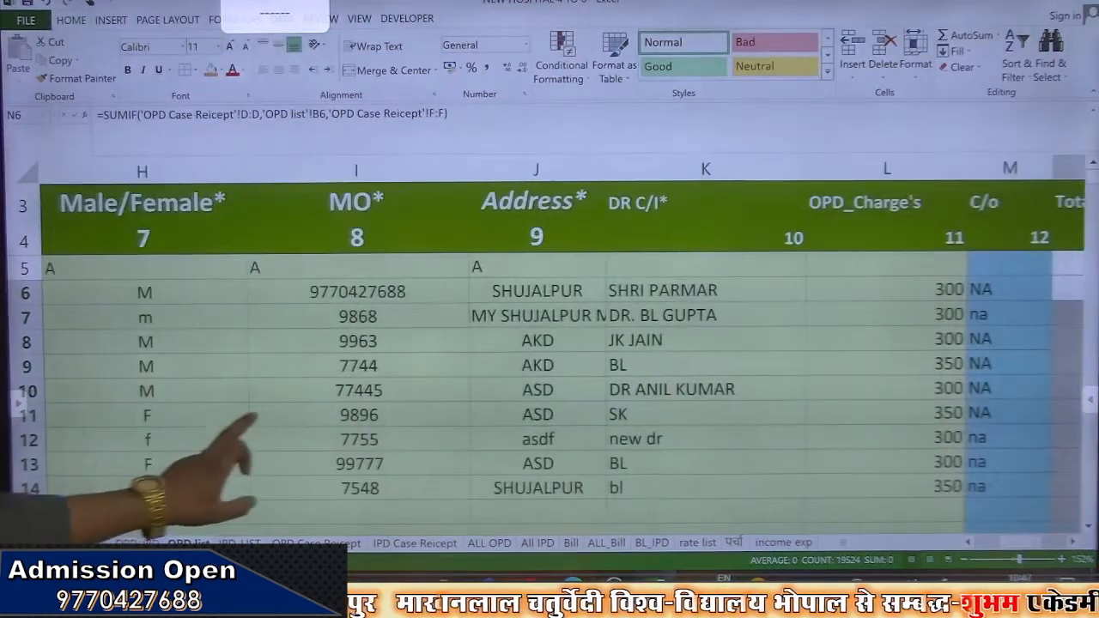
scroll(124, 425, right, 2)
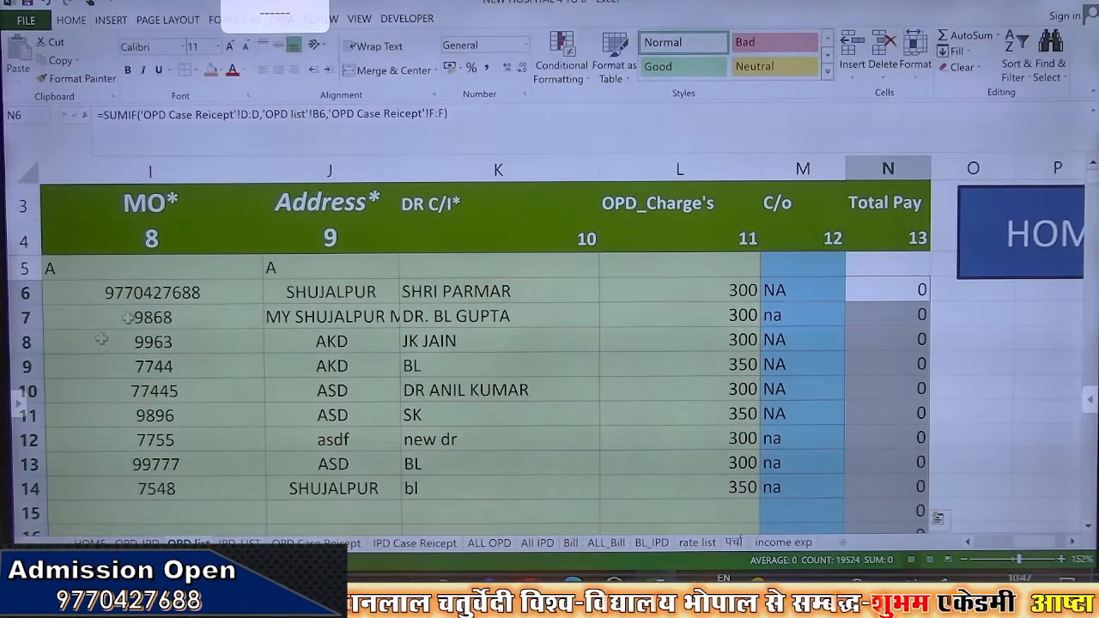
Change the SUMIF range in N6 to 'OPD Case Reicept'!G:G and fill the formula down the Total Pay column
click(874, 310)
click(882, 292)
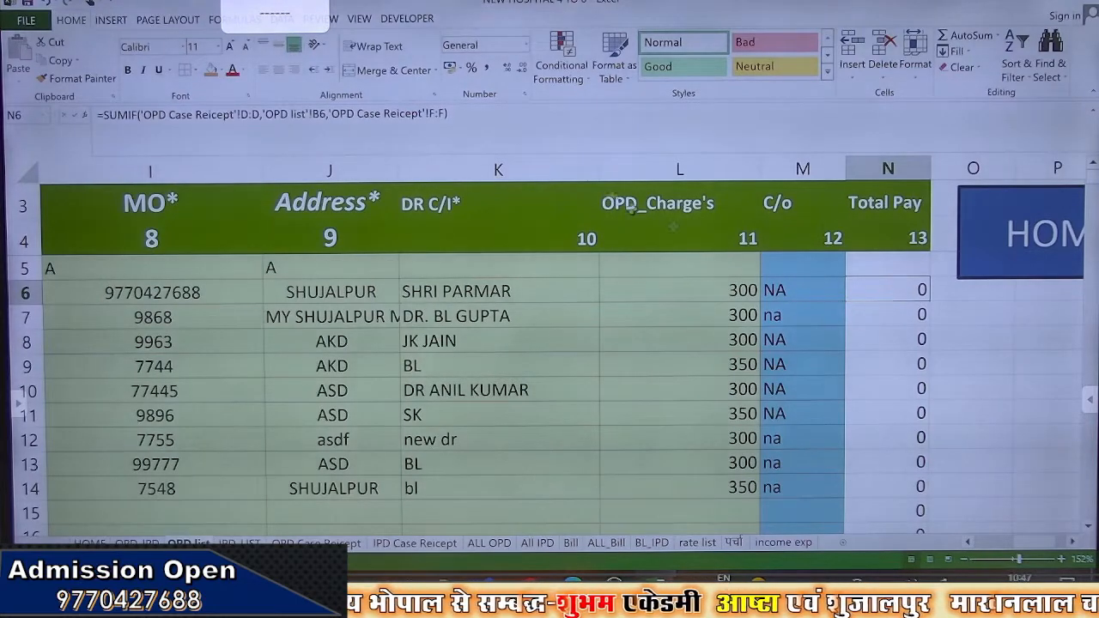
click(248, 115)
key(BackSpace)
text(G)
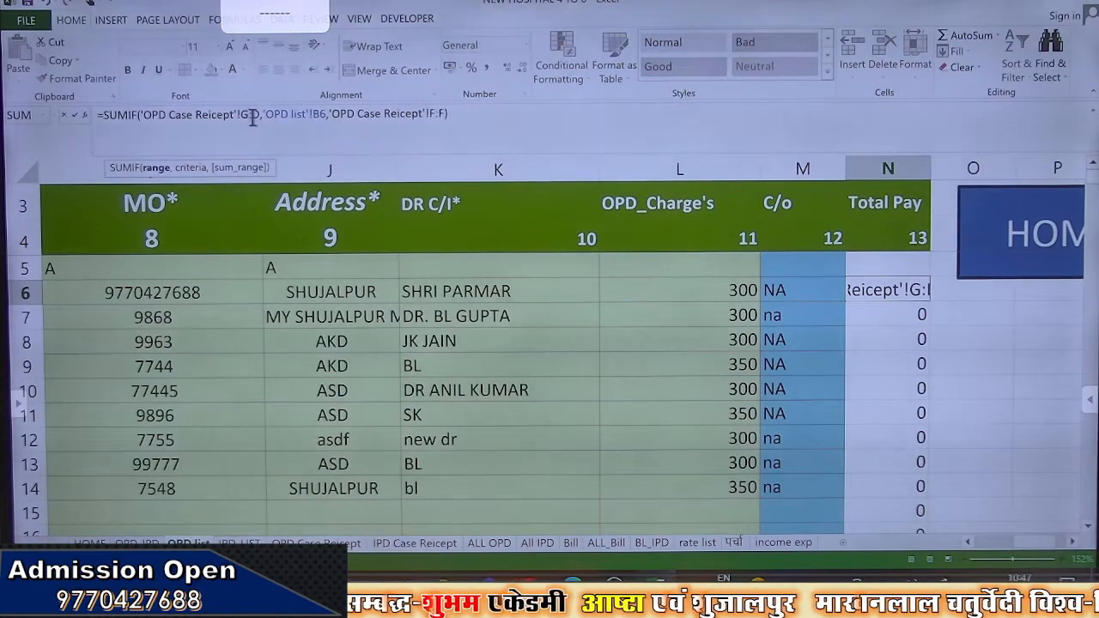
key(BackSpace)
text(G)
key(Return)
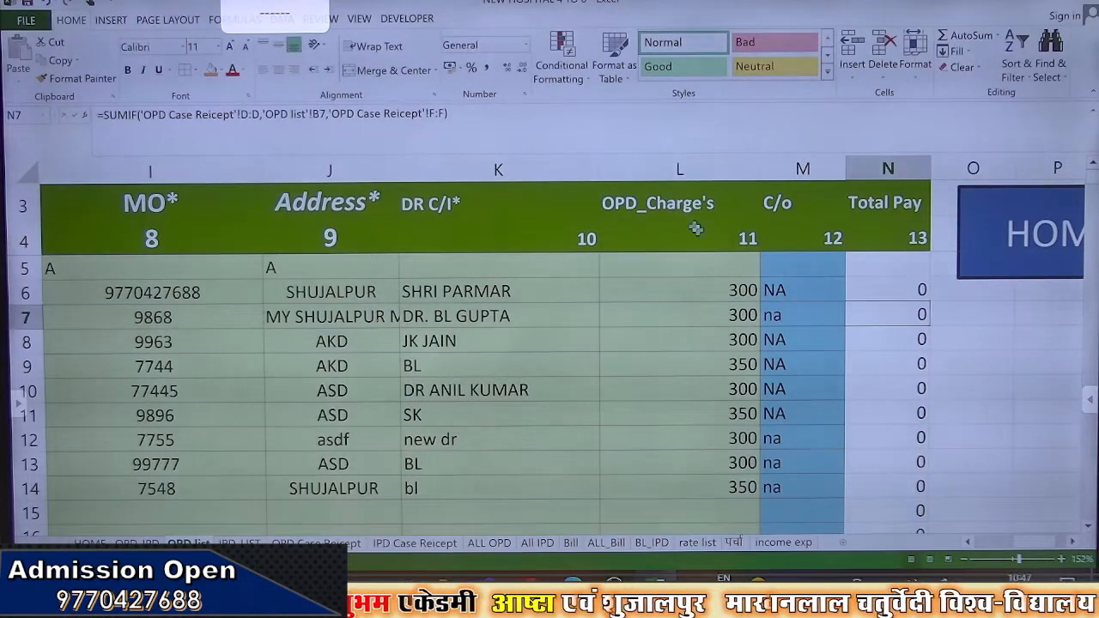
click(881, 290)
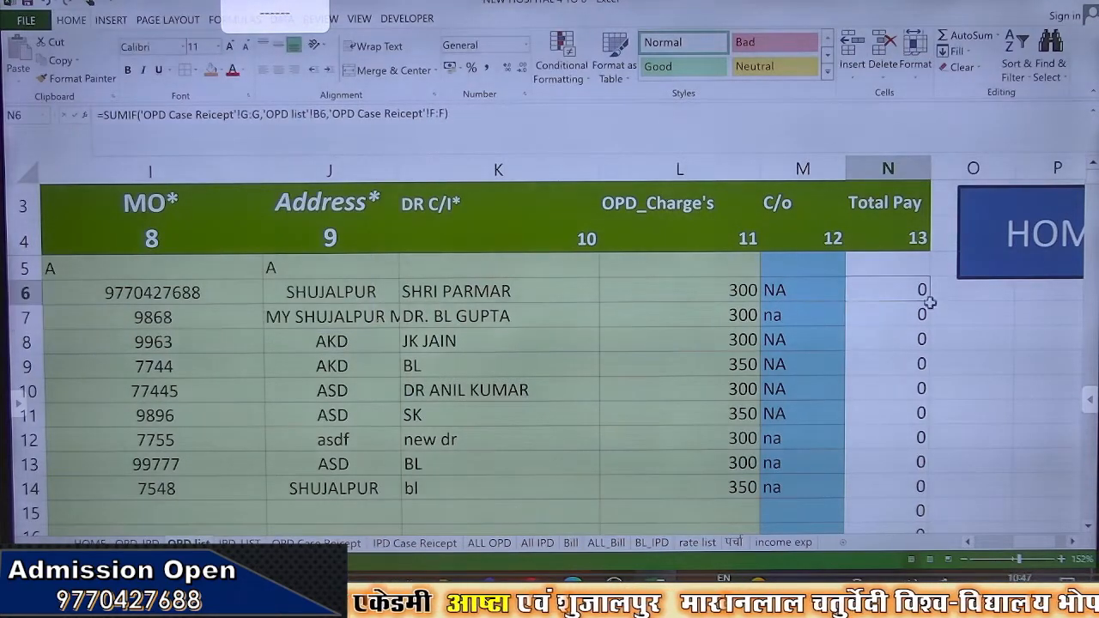
double_click(929, 302)
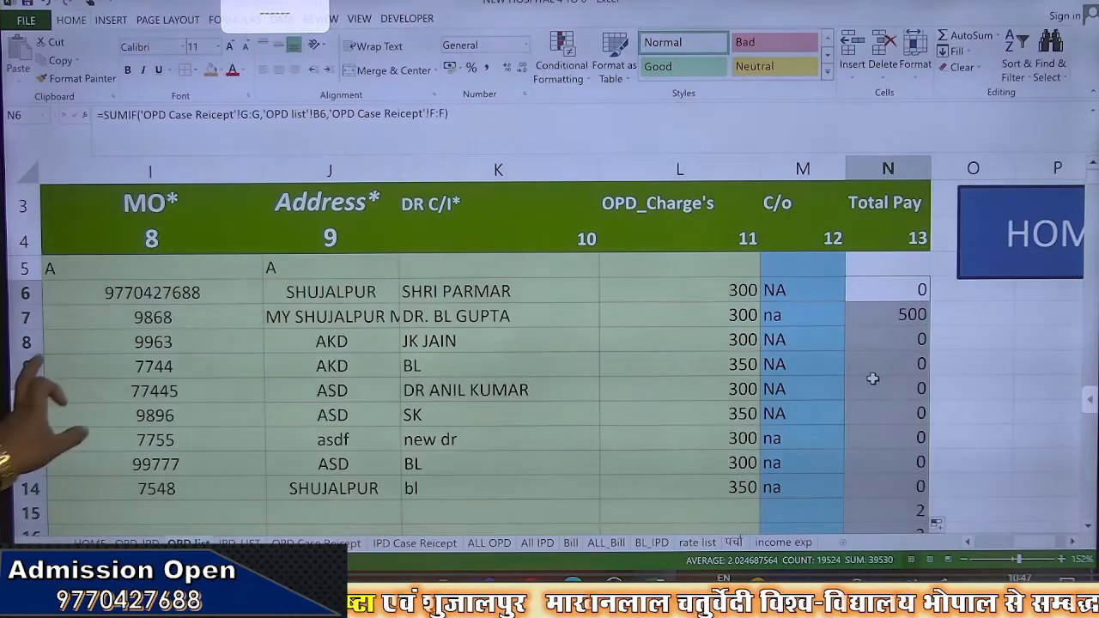
Examine the OPD list's patient records alongside their OPD charges and Total Pay amounts, including the empty rows below
scroll(873, 379, left, 5)
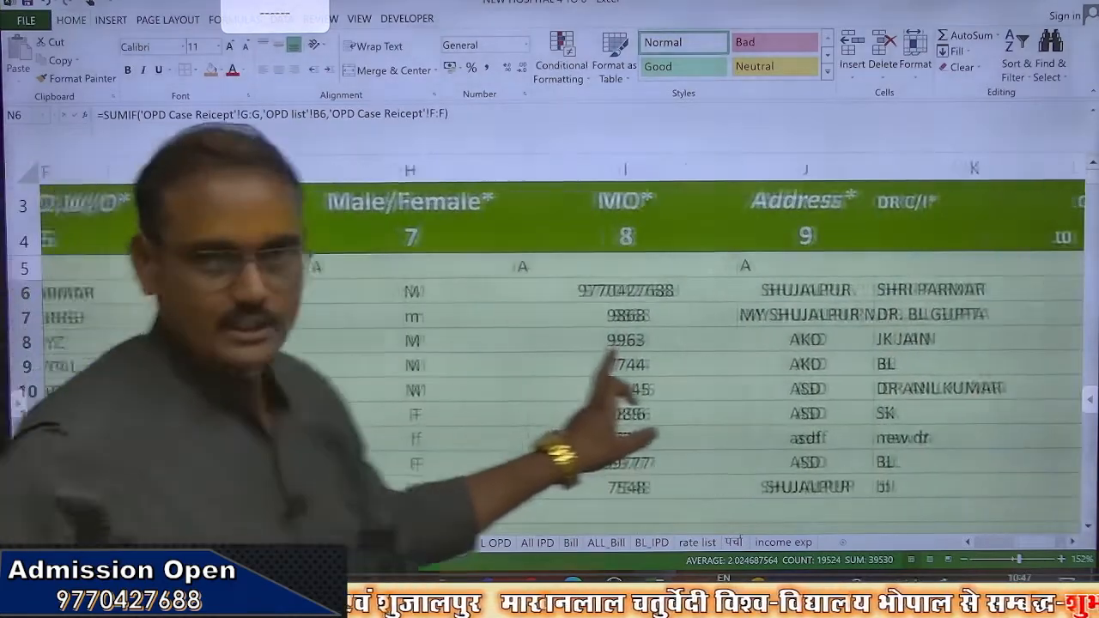
scroll(872, 379, left, 3)
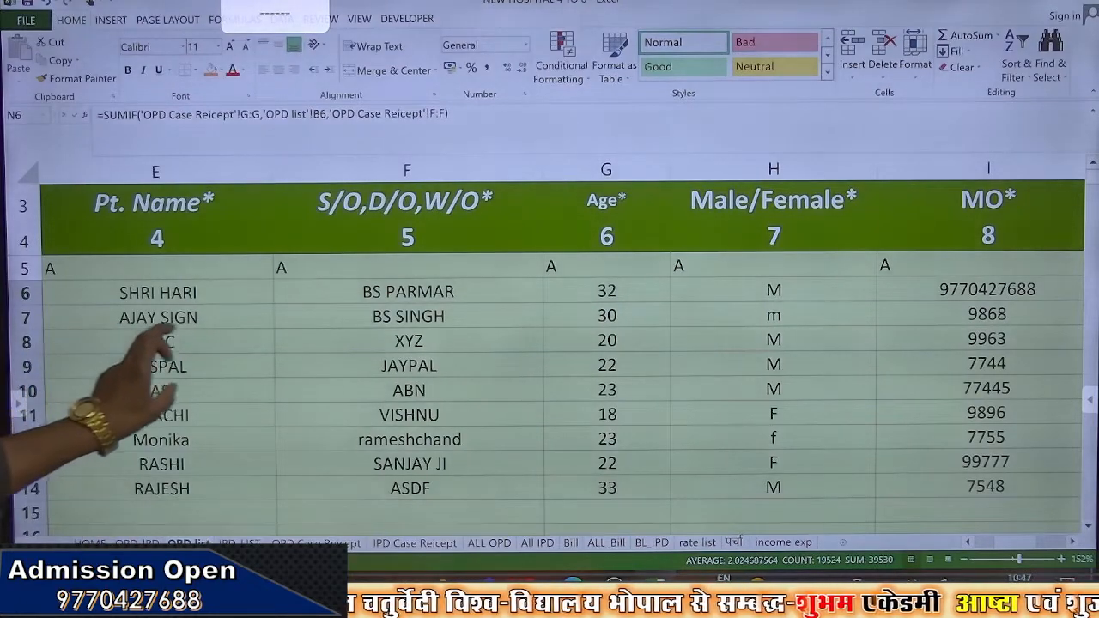
scroll(232, 352, down, 3)
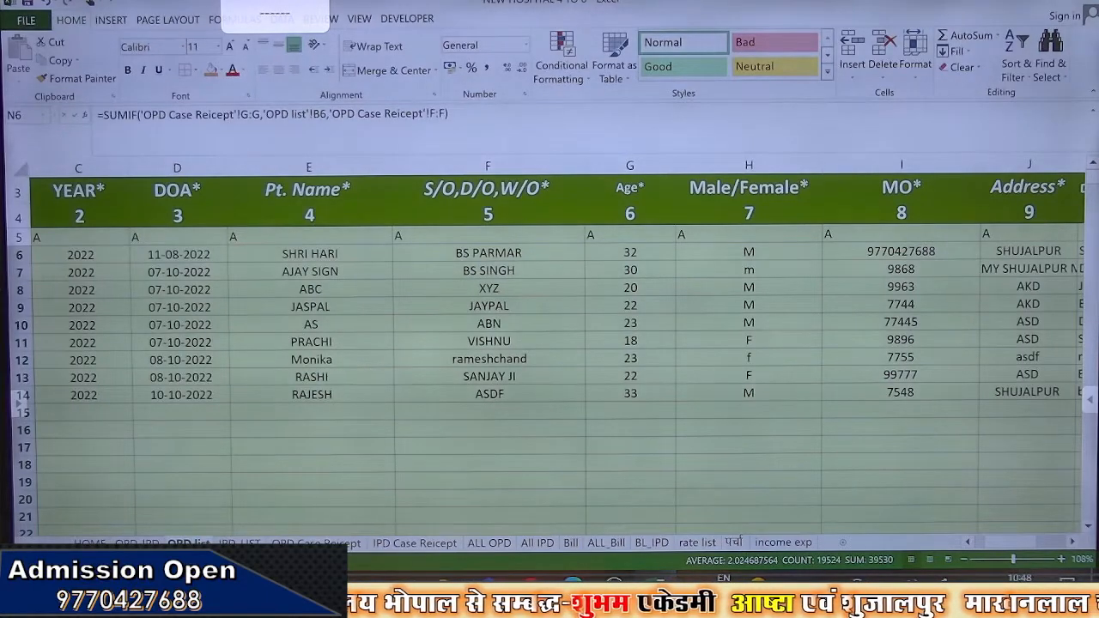
scroll(366, 449, right, 3)
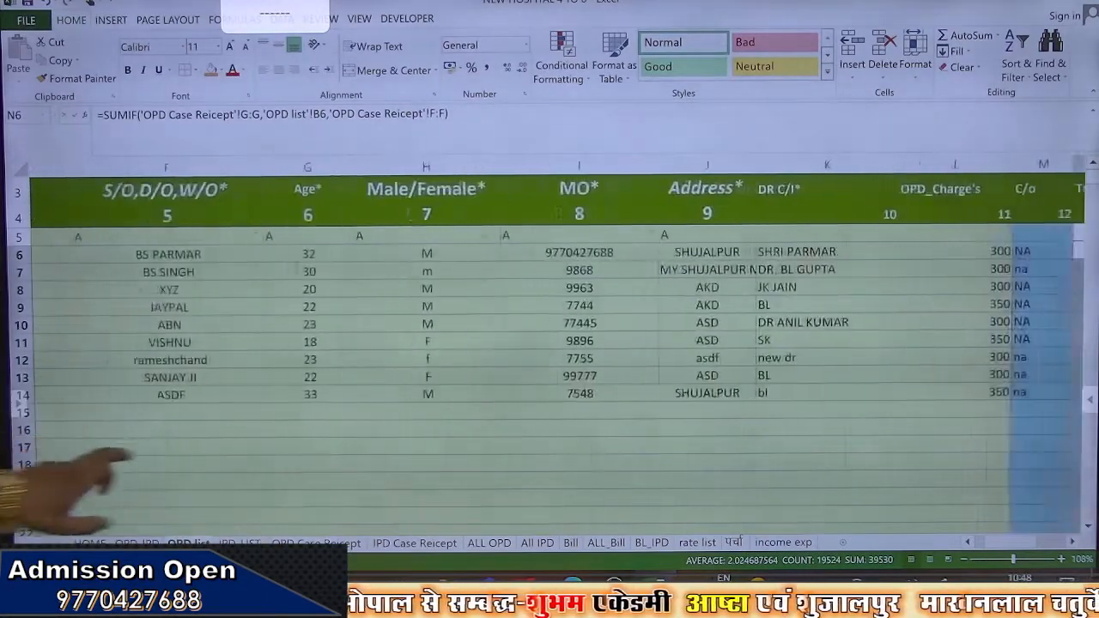
scroll(124, 455, right, 5)
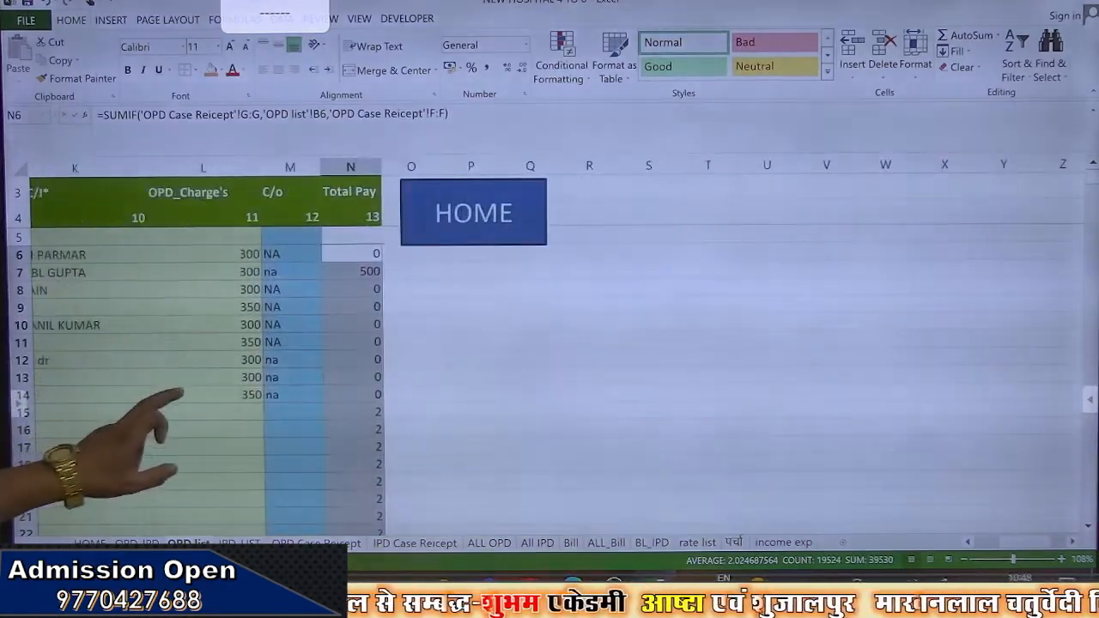
scroll(176, 395, right, 2)
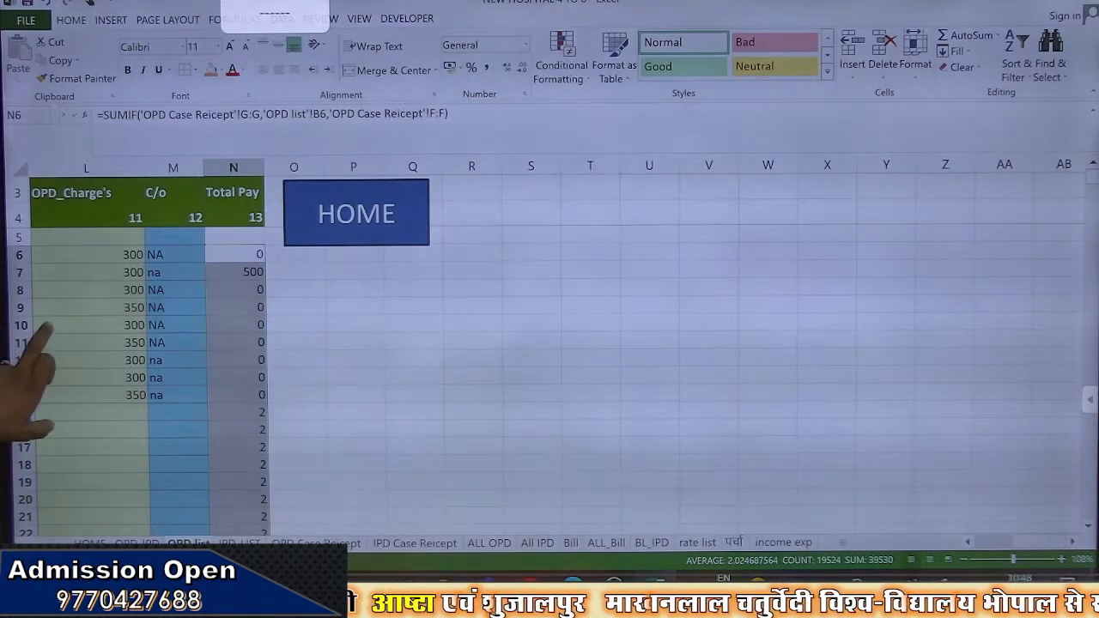
scroll(257, 343, left, 3)
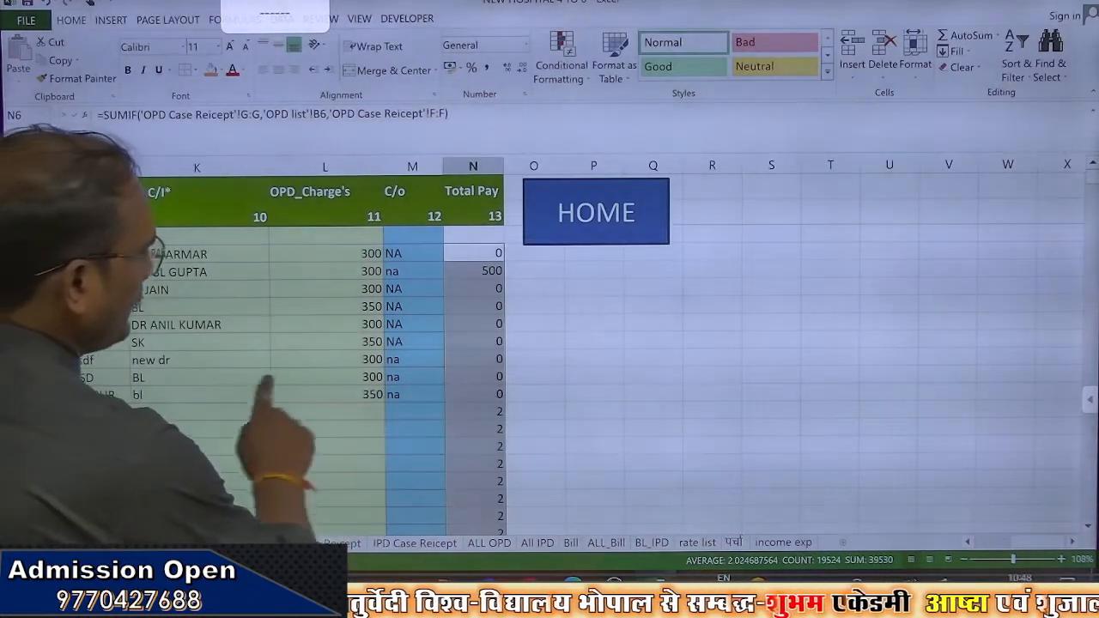
scroll(367, 393, left, 3)
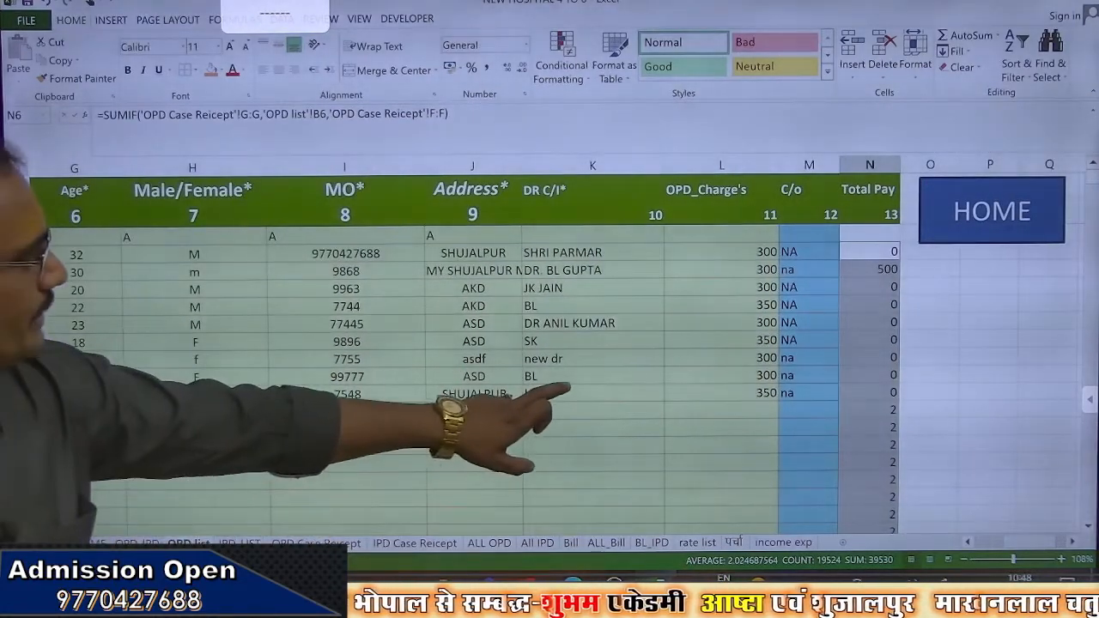
scroll(524, 390, right, 1)
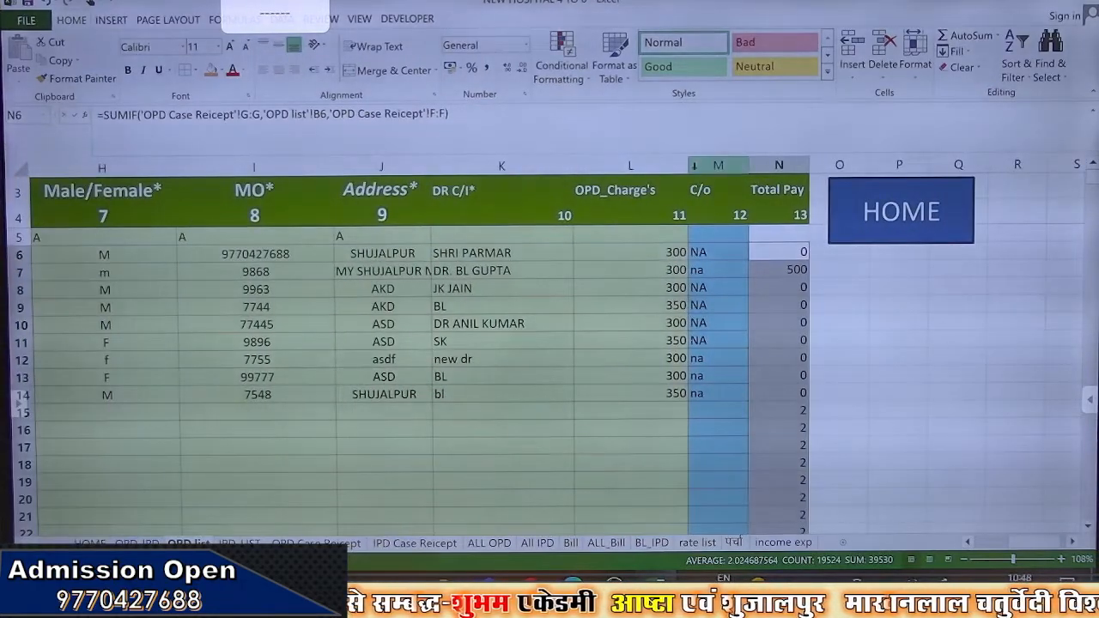
Append a plus sign to the SUMIF formula in OPD list cell N6 to start a further term
click(785, 251)
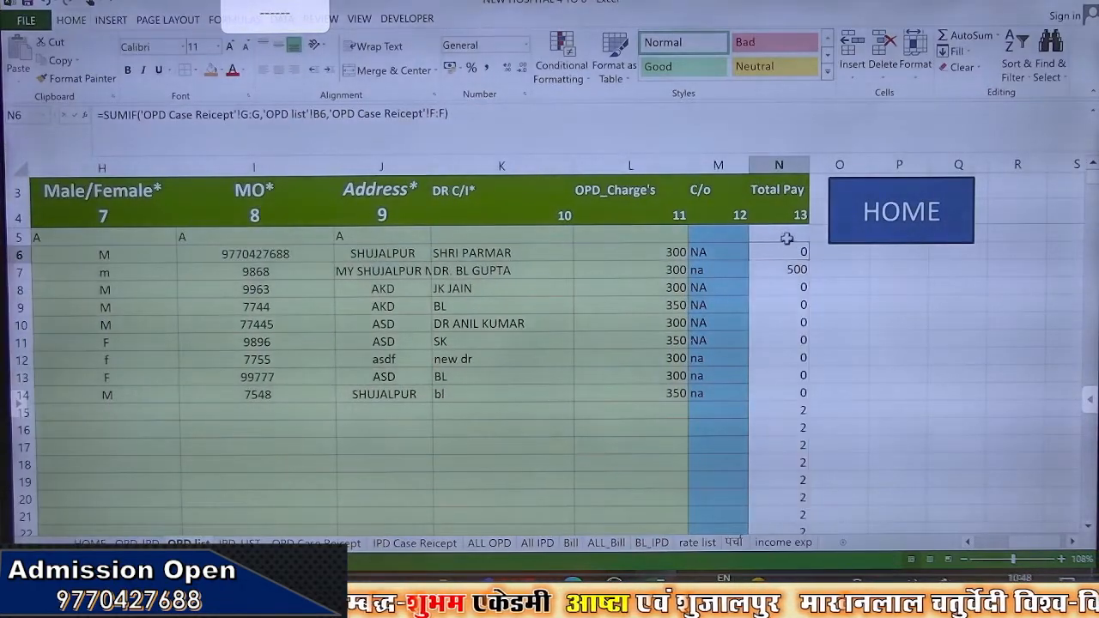
double_click(781, 252)
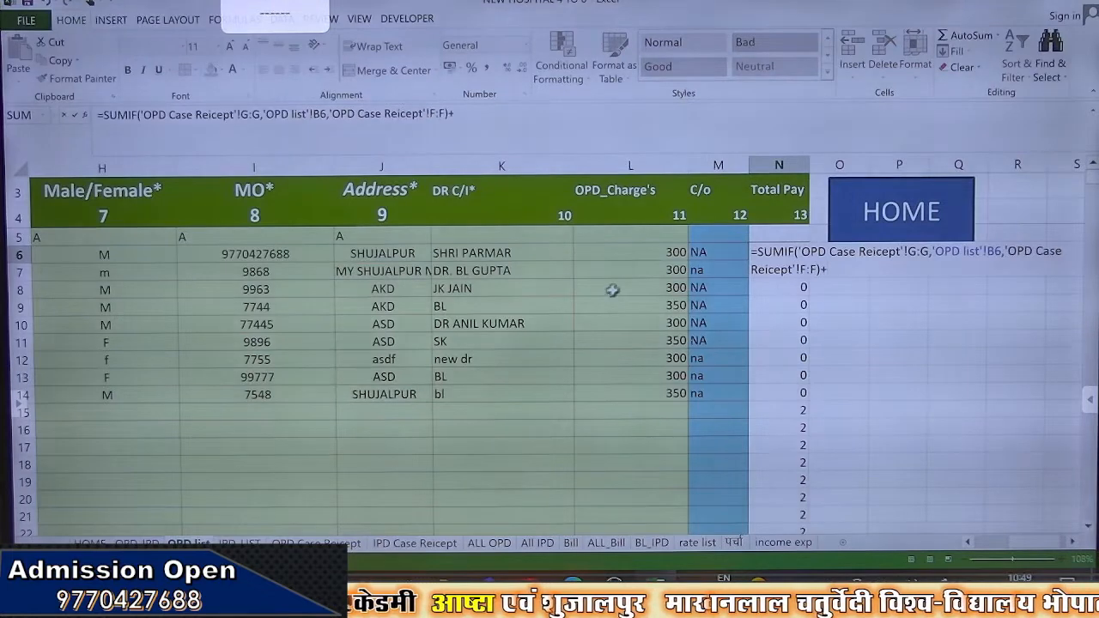
Add the OPD charge in L6 to the SUMIF formula in N6 and fill the formula down the Total Pay column
key(Return)
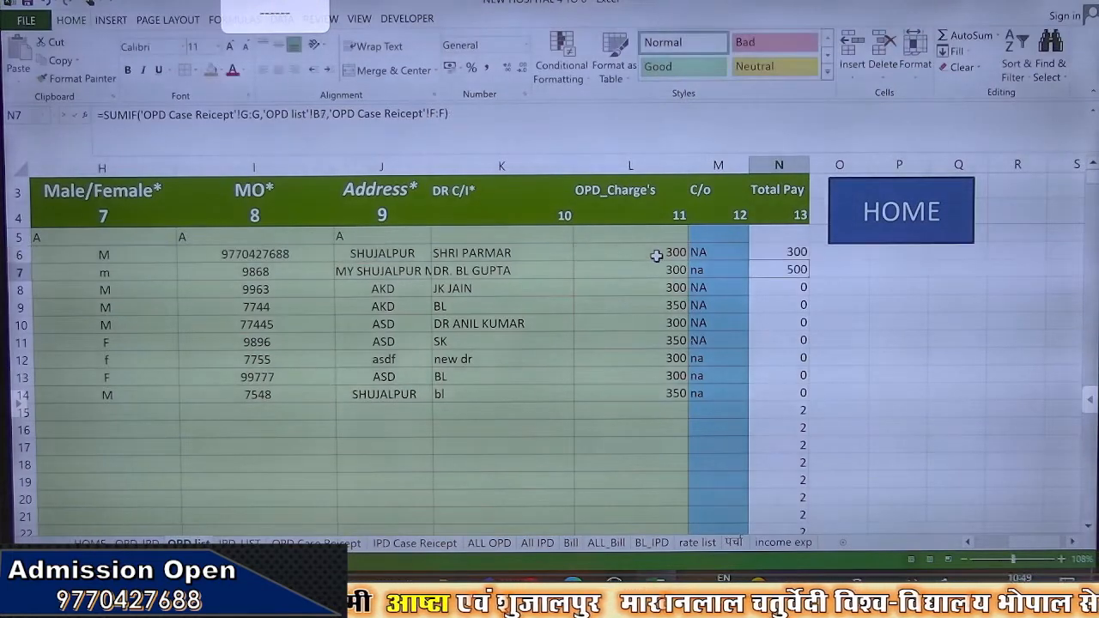
double_click(811, 261)
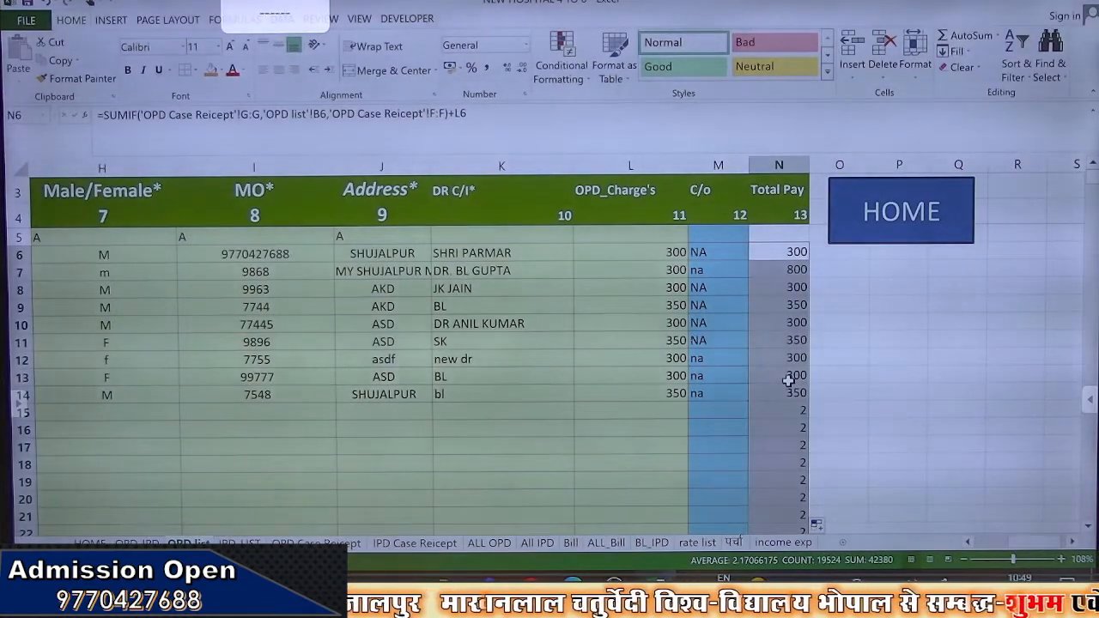
click(604, 413)
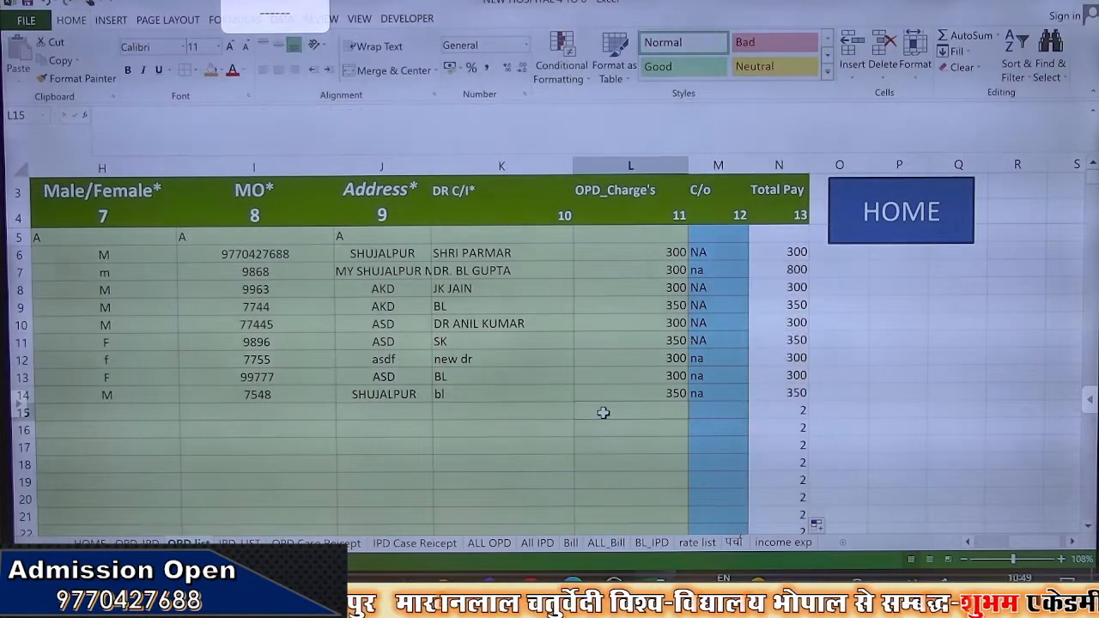
click(790, 411)
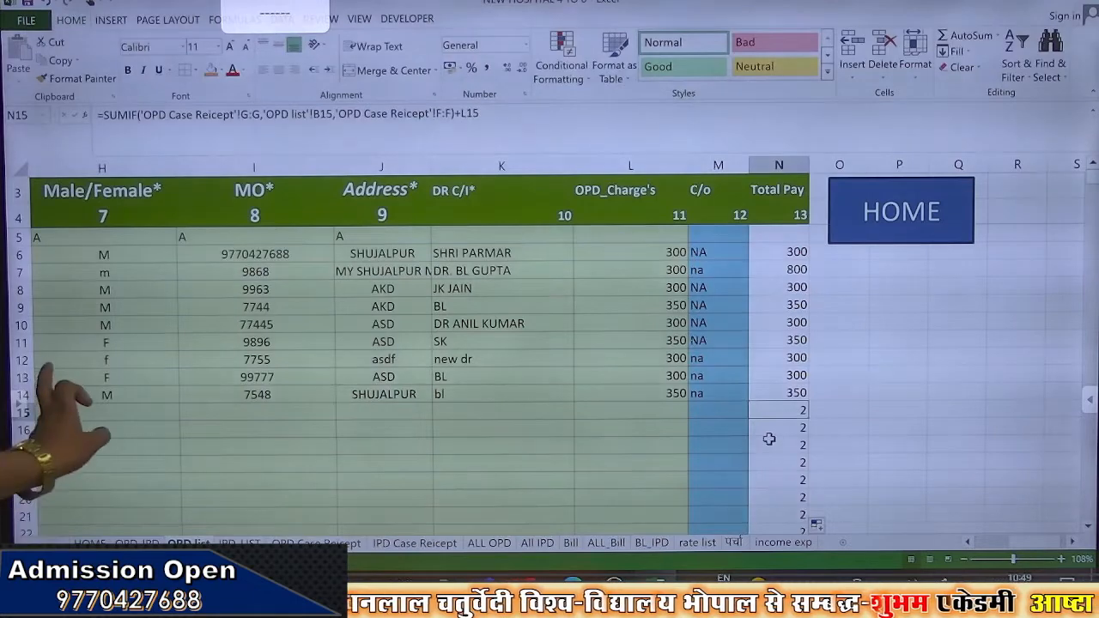
Clear cell C11 below the OPD charge on the OPD Case Reicept sheet
scroll(94, 383, left, 1)
scroll(185, 403, left, 5)
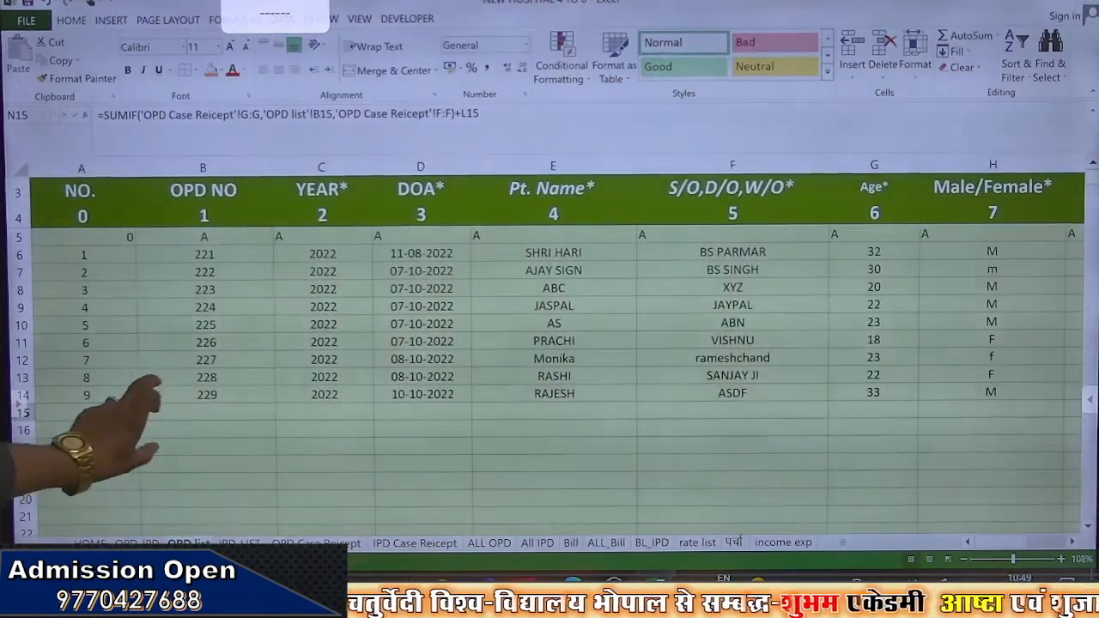
scroll(185, 403, down, 5)
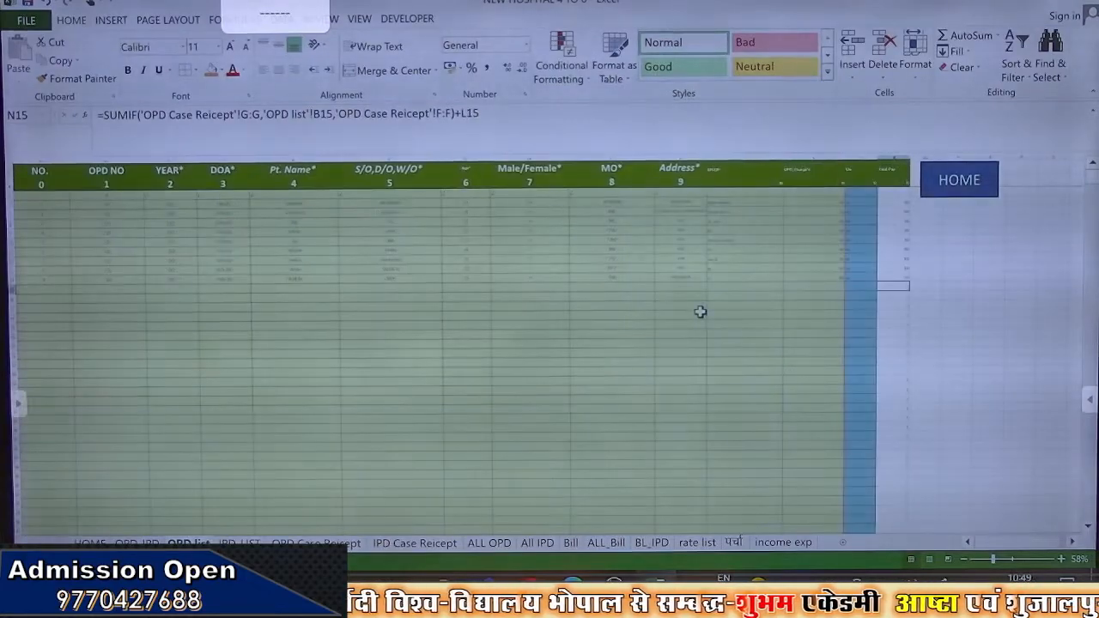
scroll(292, 343, up, 5)
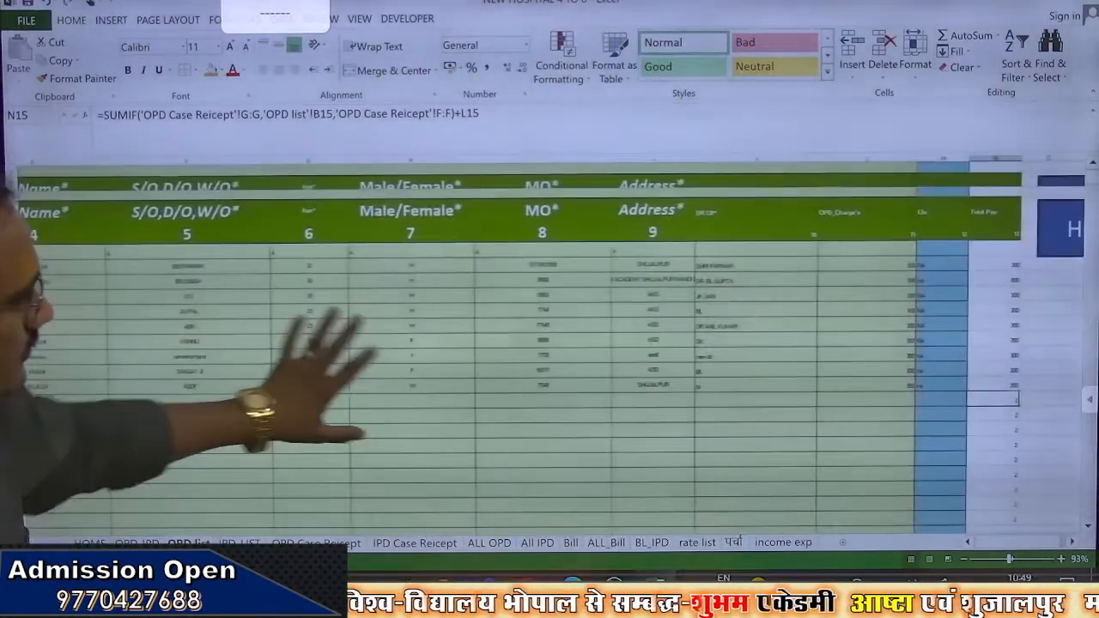
scroll(326, 370, right, 10)
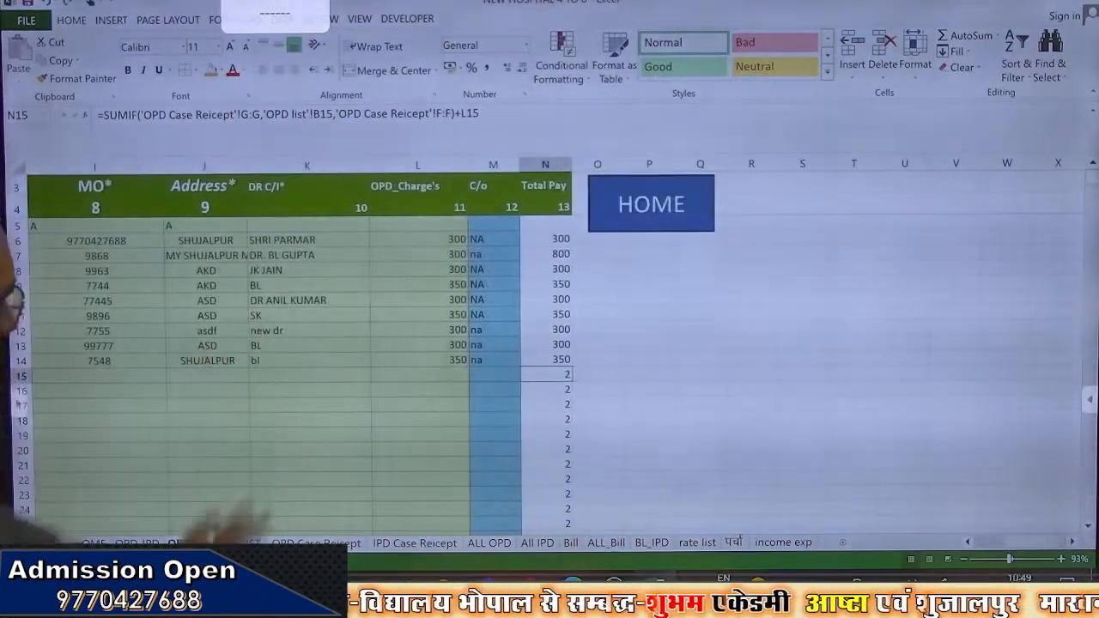
click(316, 543)
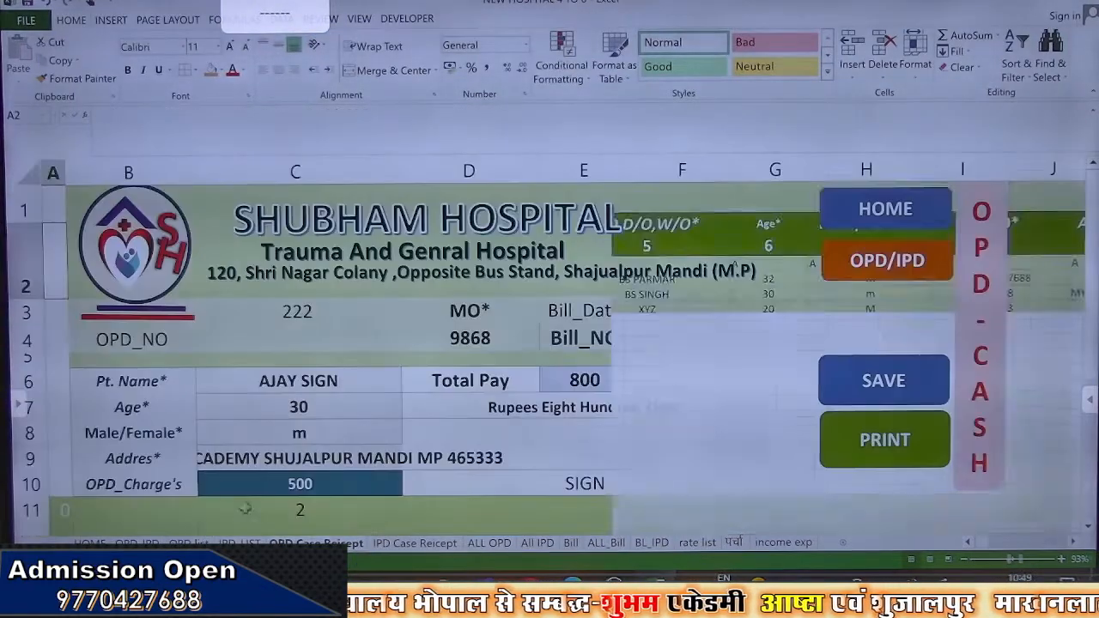
scroll(302, 487, up, 5)
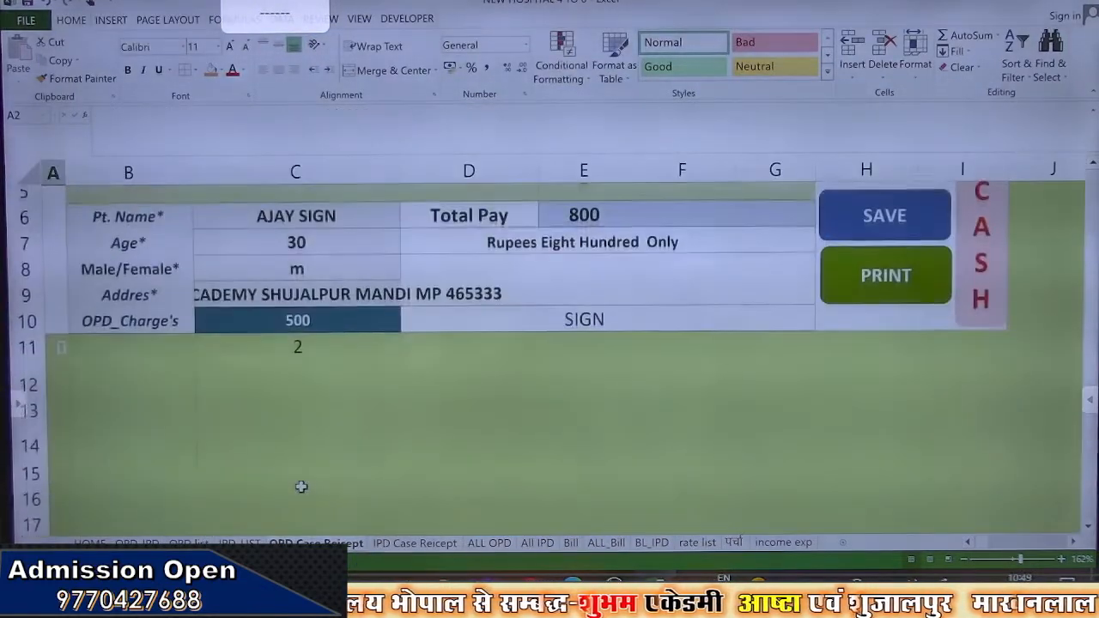
click(295, 345)
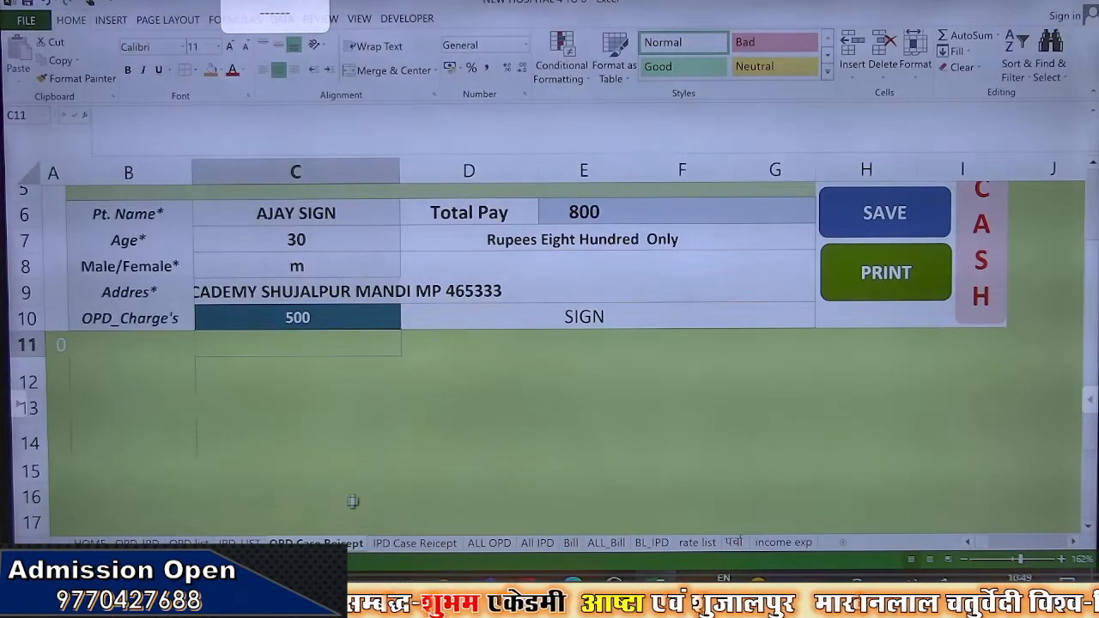
click(370, 428)
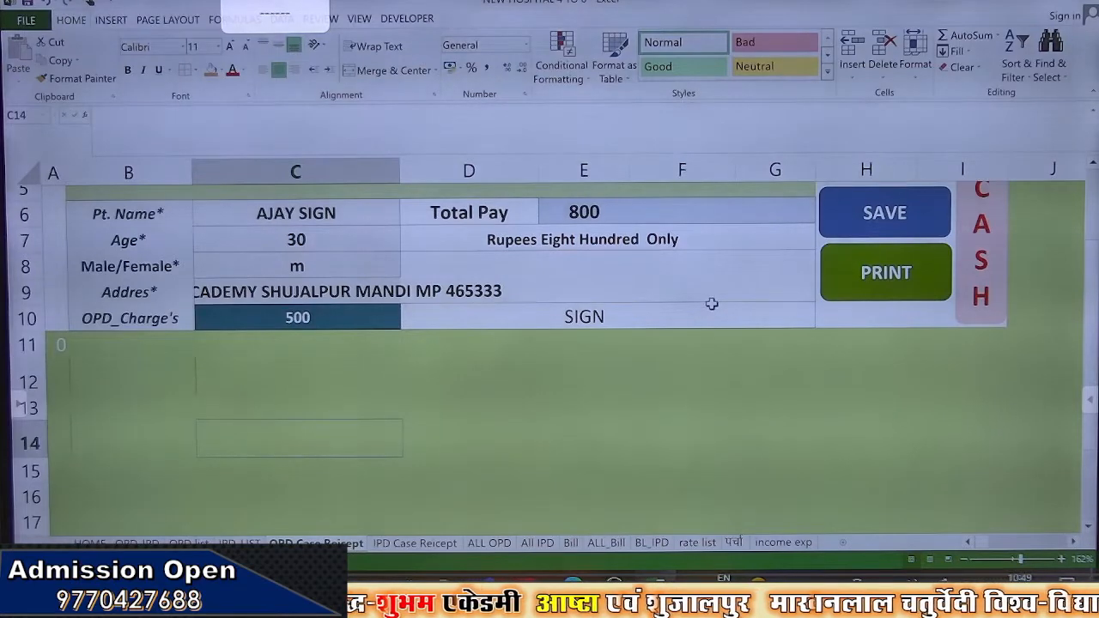
Check the DGET lookup formula in C3 above the OPD_NO entry cell
scroll(717, 309, up, 2)
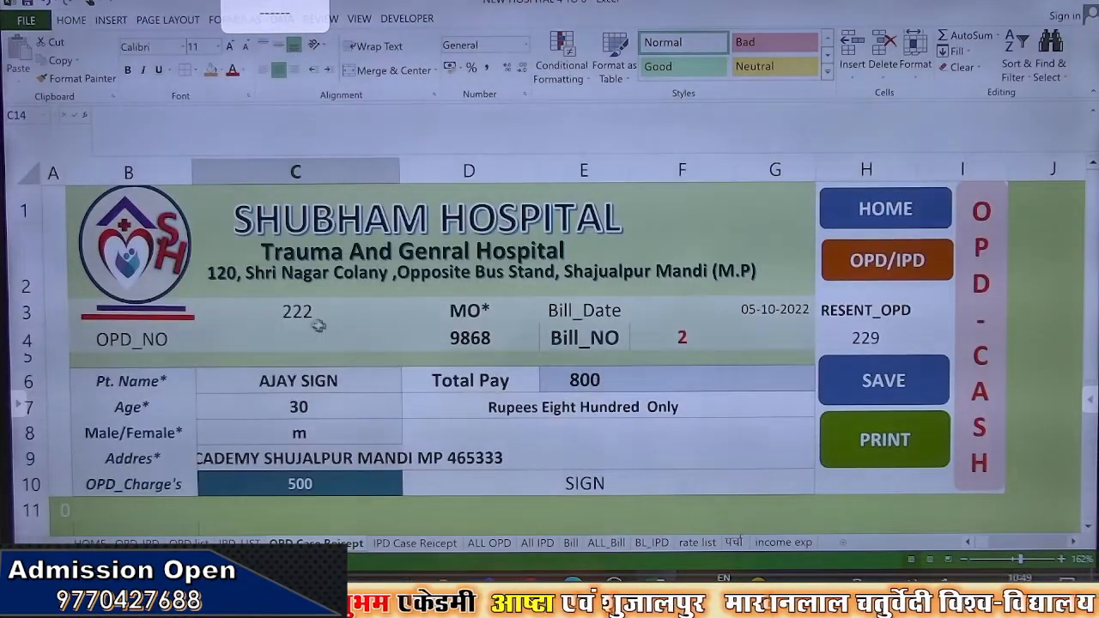
double_click(300, 314)
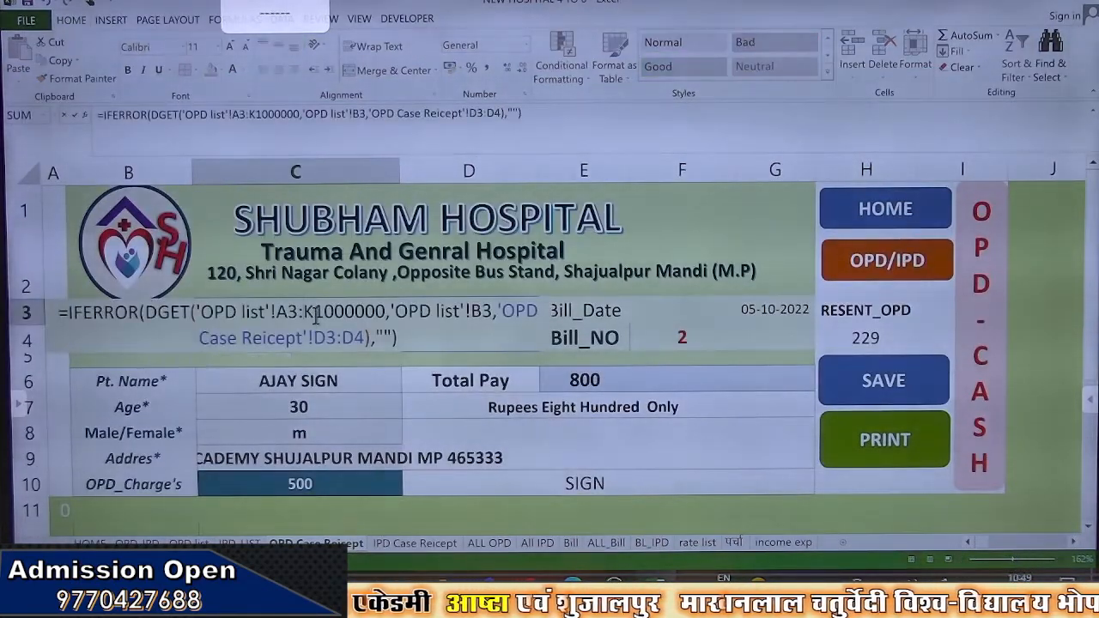
key(Return)
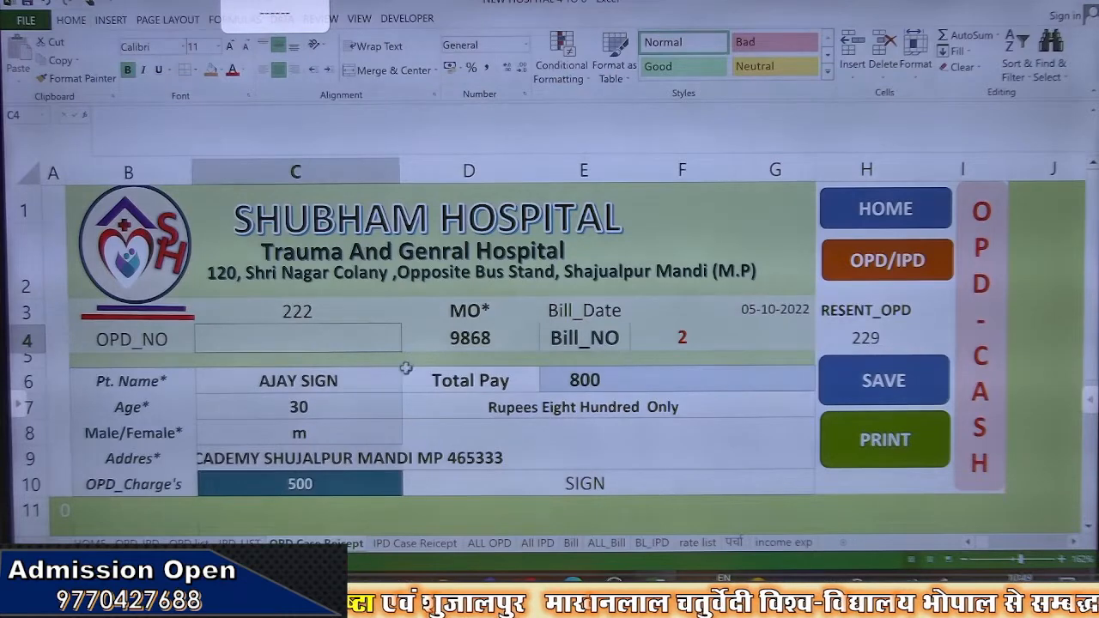
Protect the OPD Case Reicept sheet, entering and confirming the sheet password
right_click(309, 542)
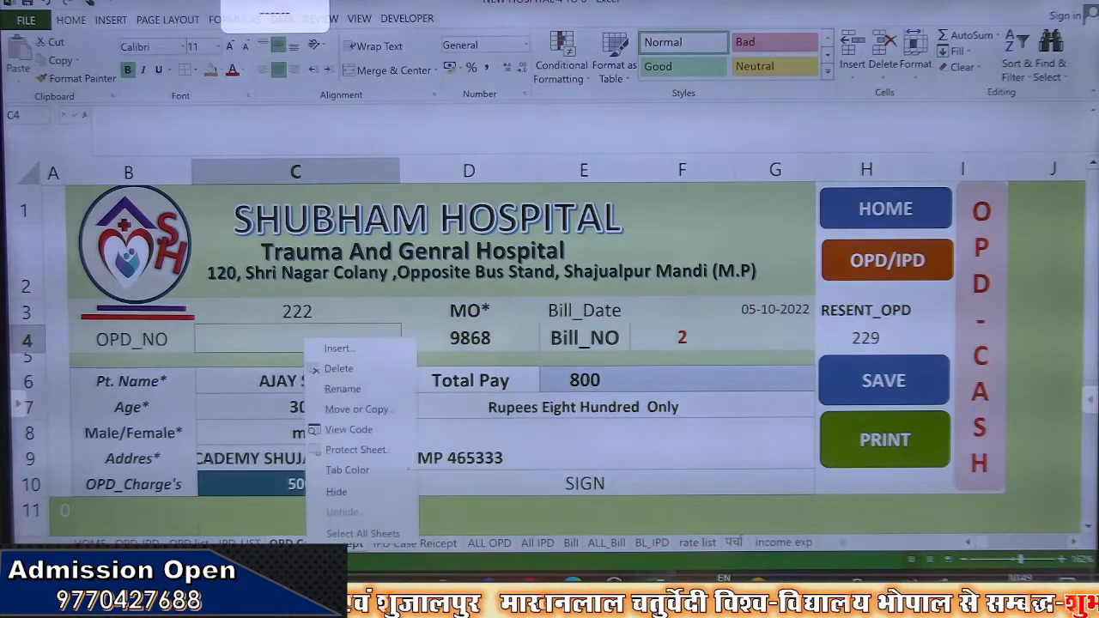
click(358, 450)
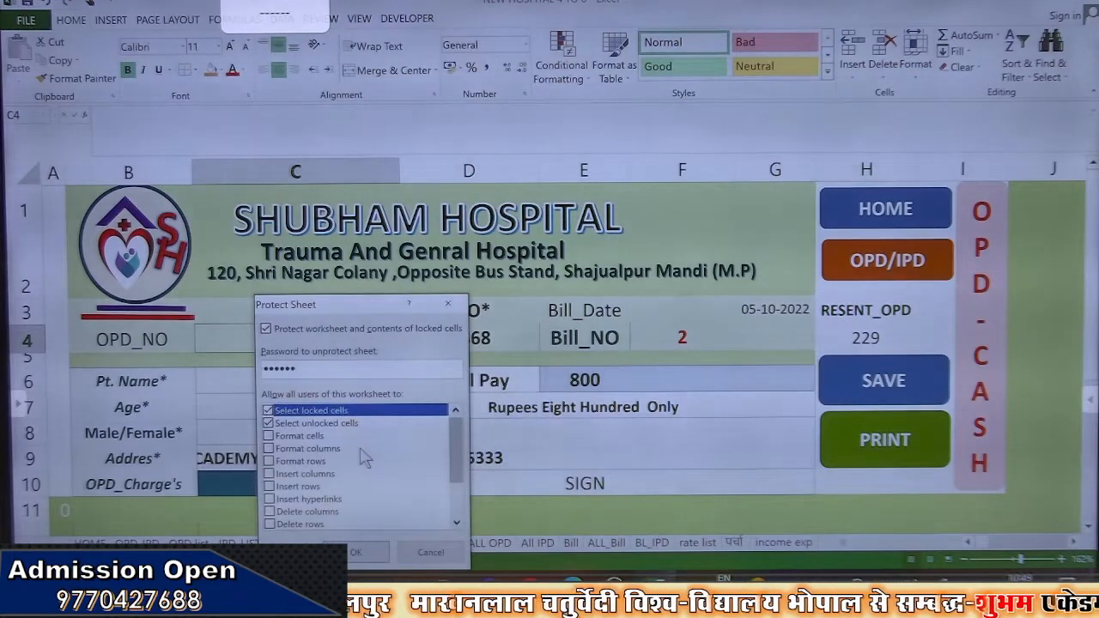
key(Return)
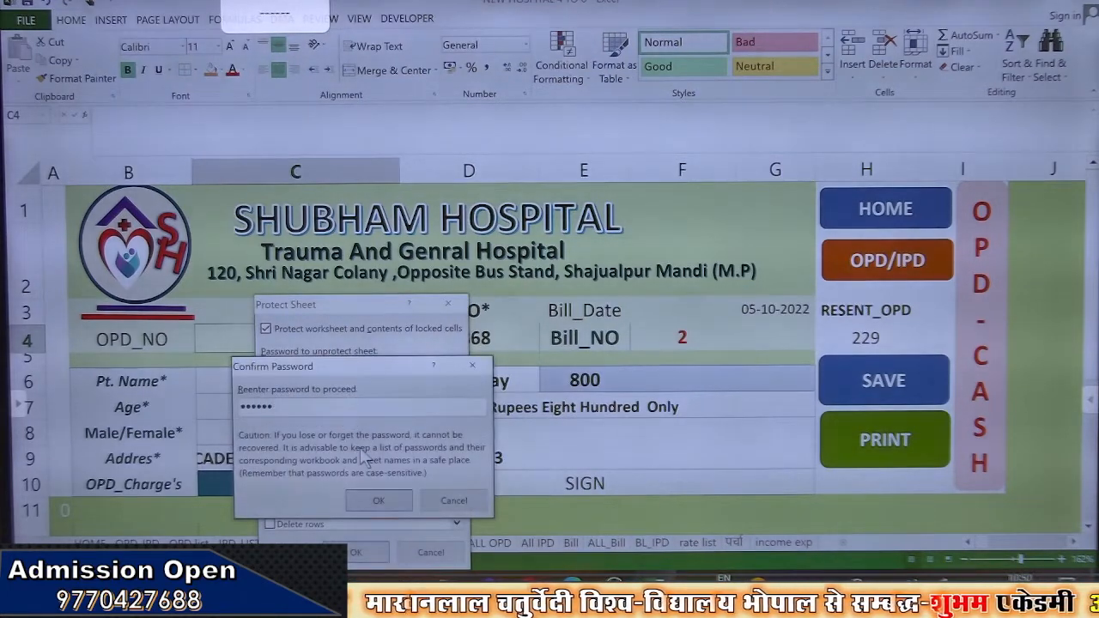
key(Return)
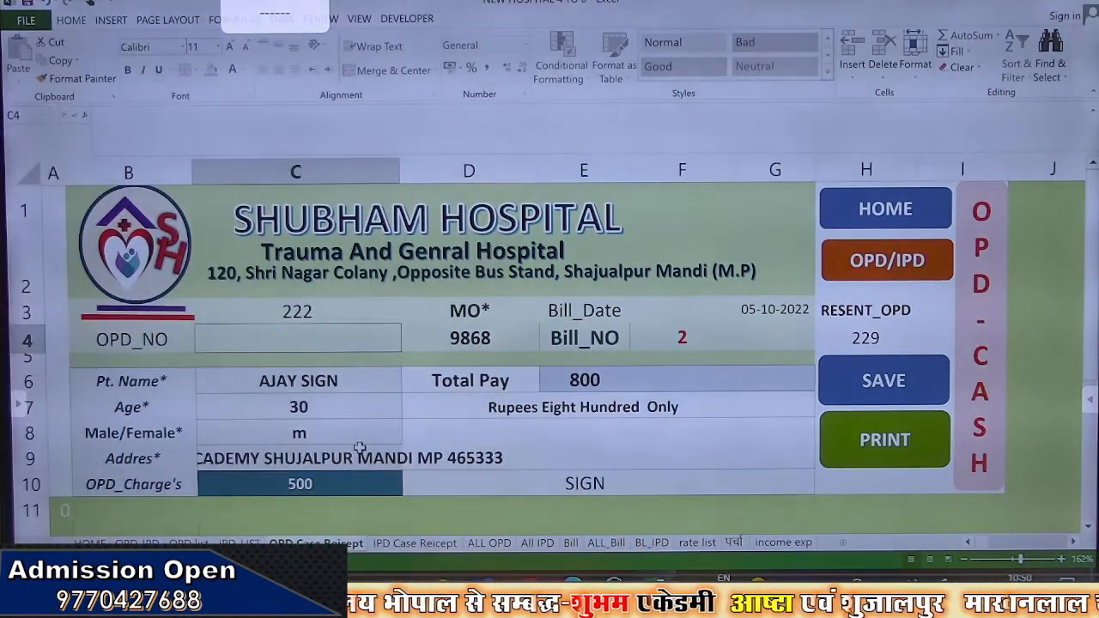
Enter the patient's OPD number in cell C4 of the receipt form
click(560, 386)
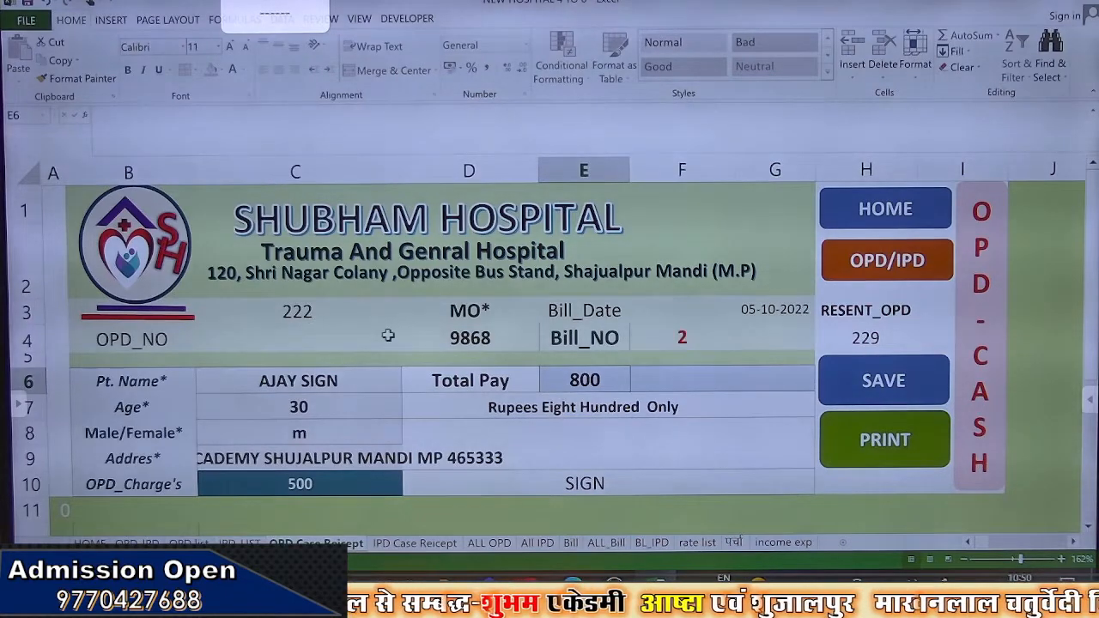
click(310, 344)
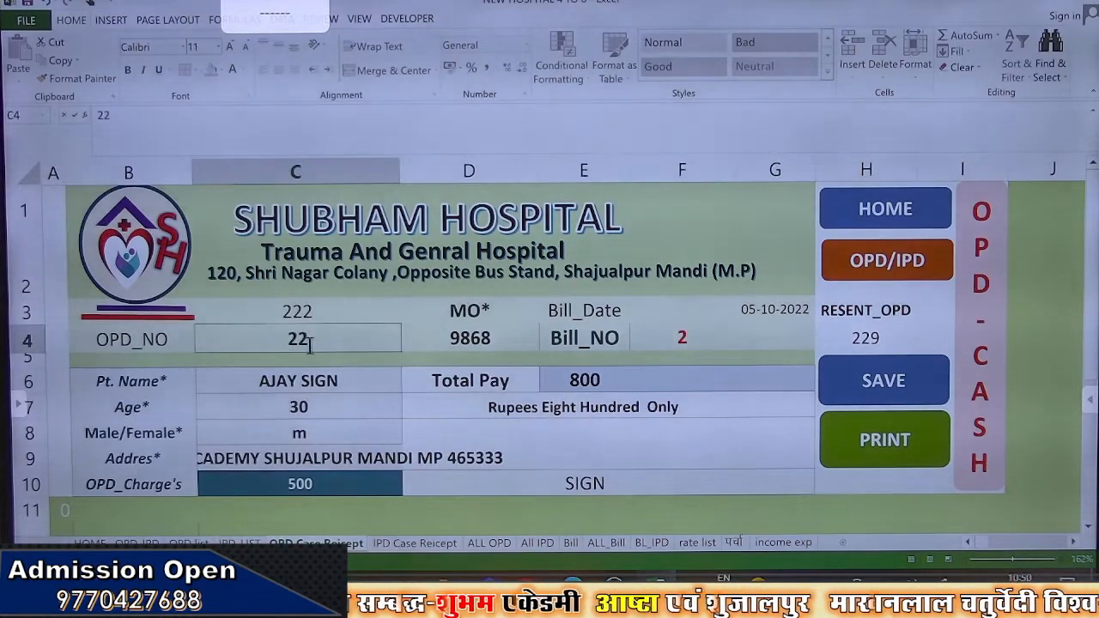
key(Return)
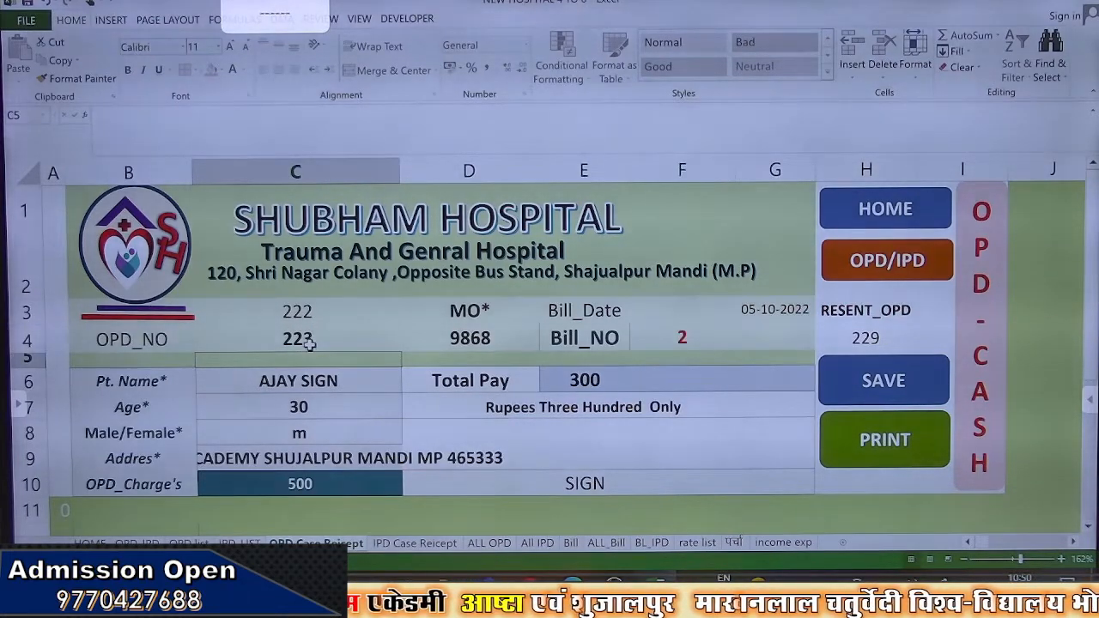
Clear the mobile number in cell D4 of the receipt form
key(Up)
key(Up)
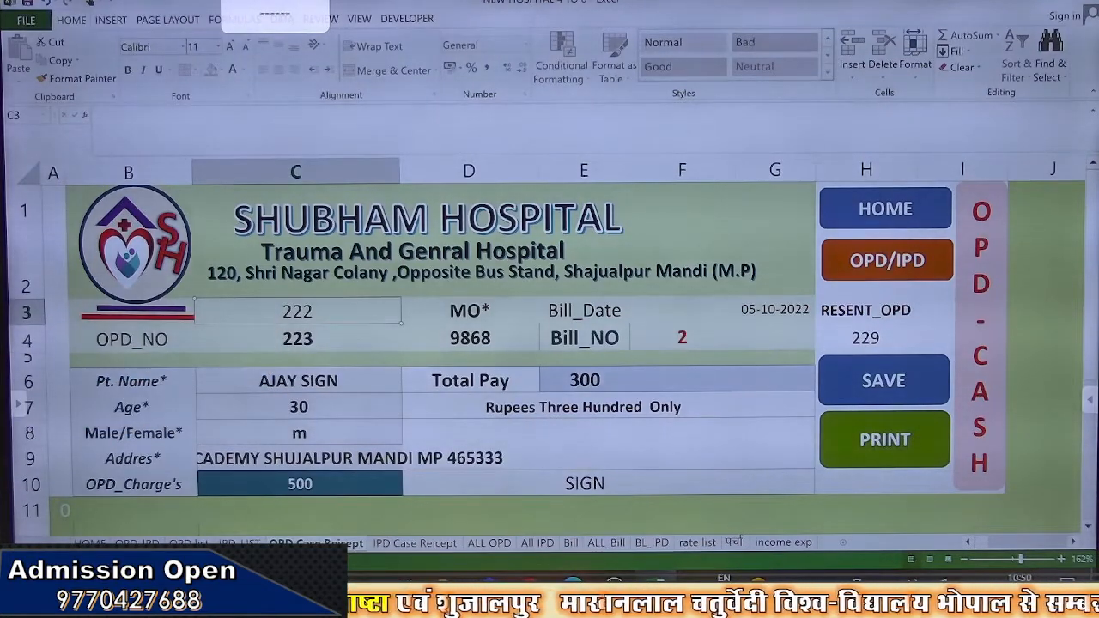
click(470, 337)
key(Delete)
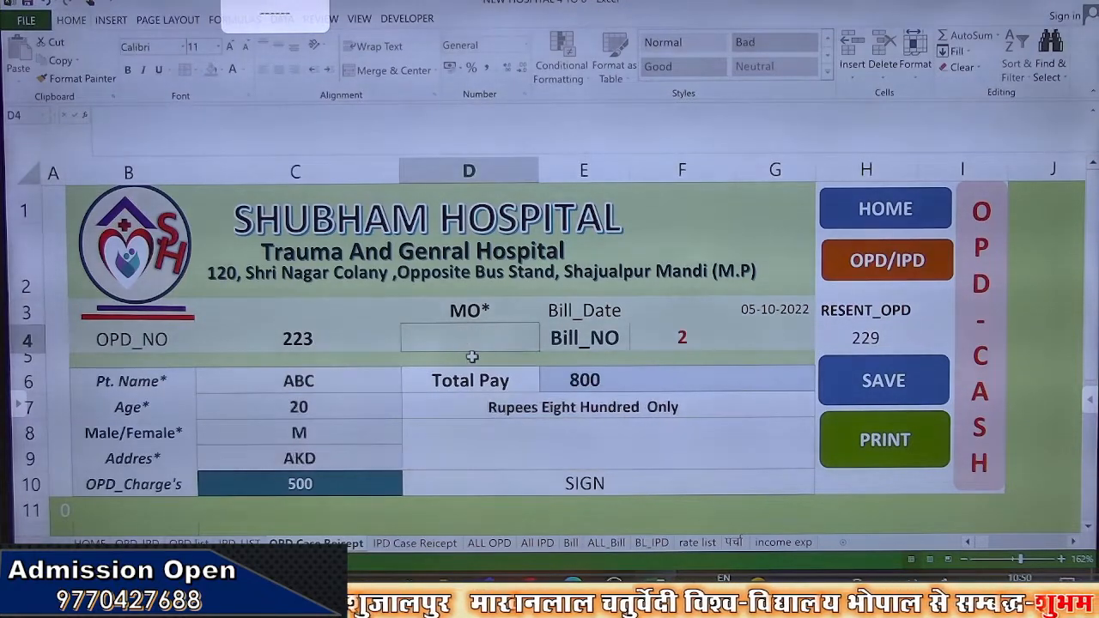
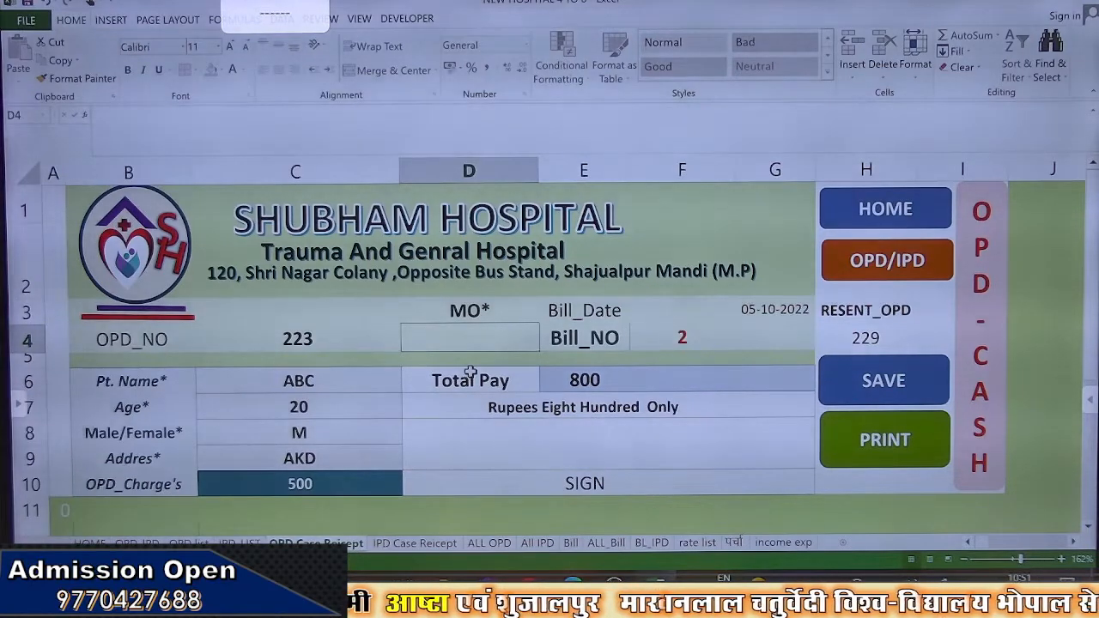
Try to clear the OPD charge in C10 on the protected sheet
click(302, 483)
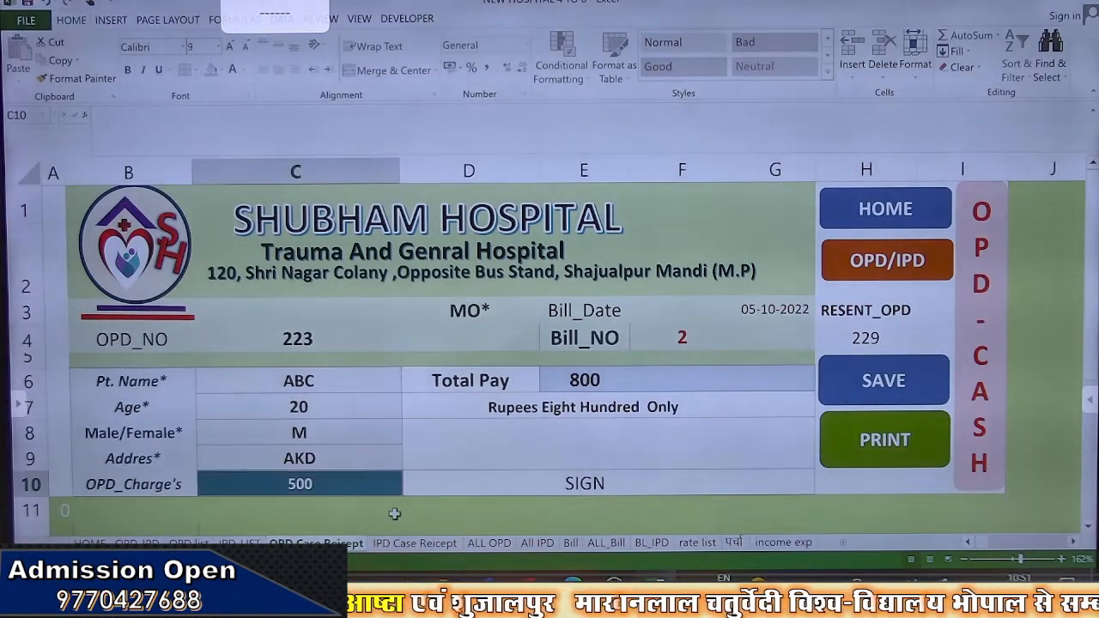
key(Delete)
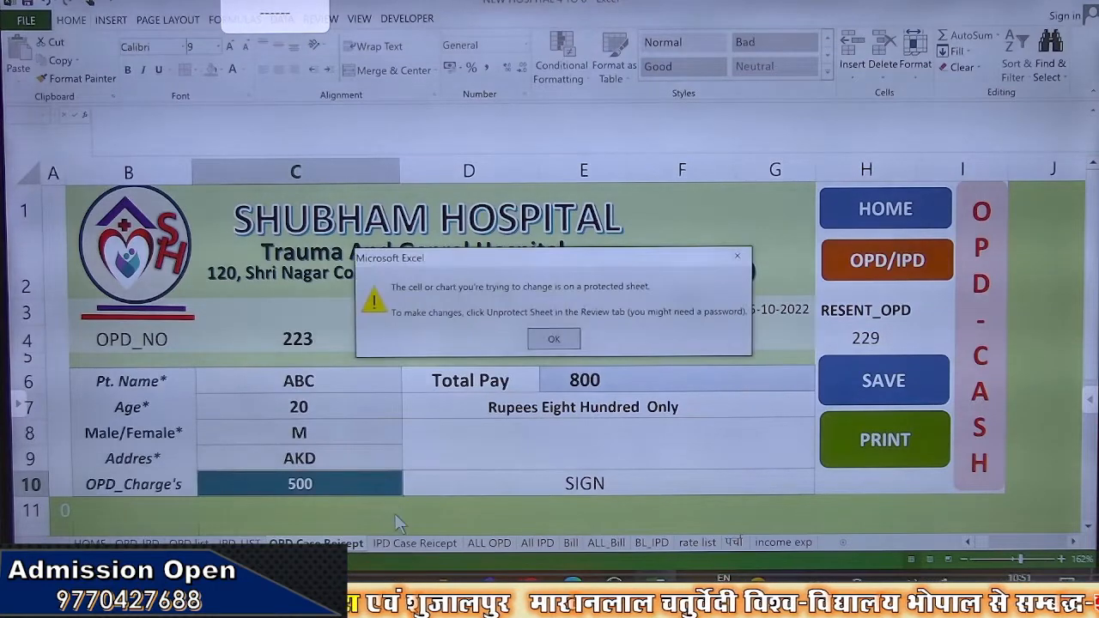
key(Return)
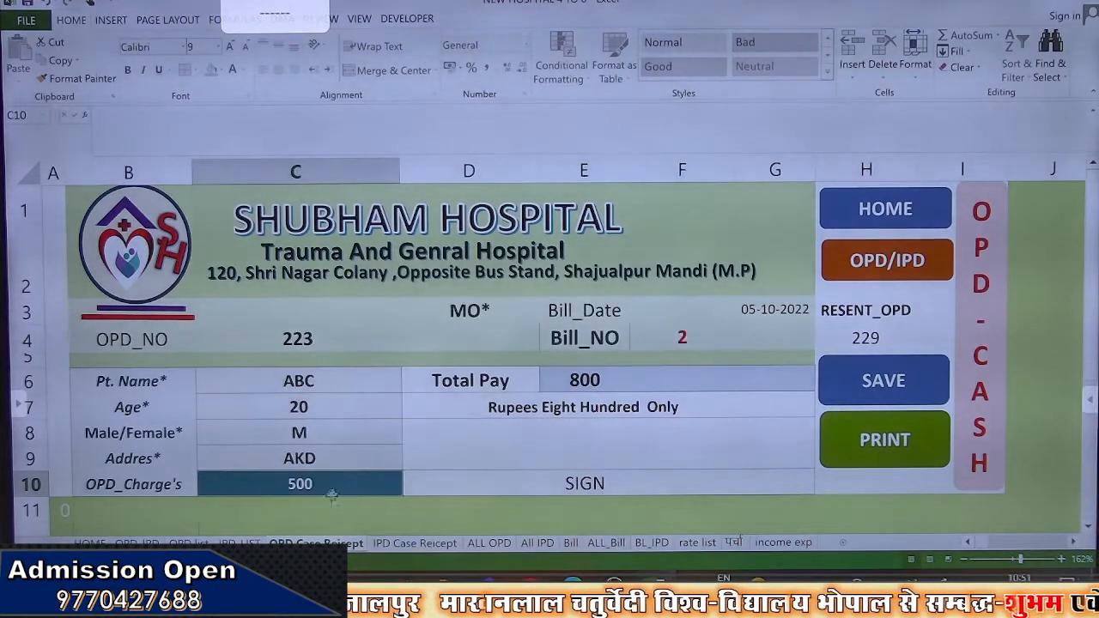
Unprotect the OPD Case Reicept sheet by entering the sheet password
right_click(314, 541)
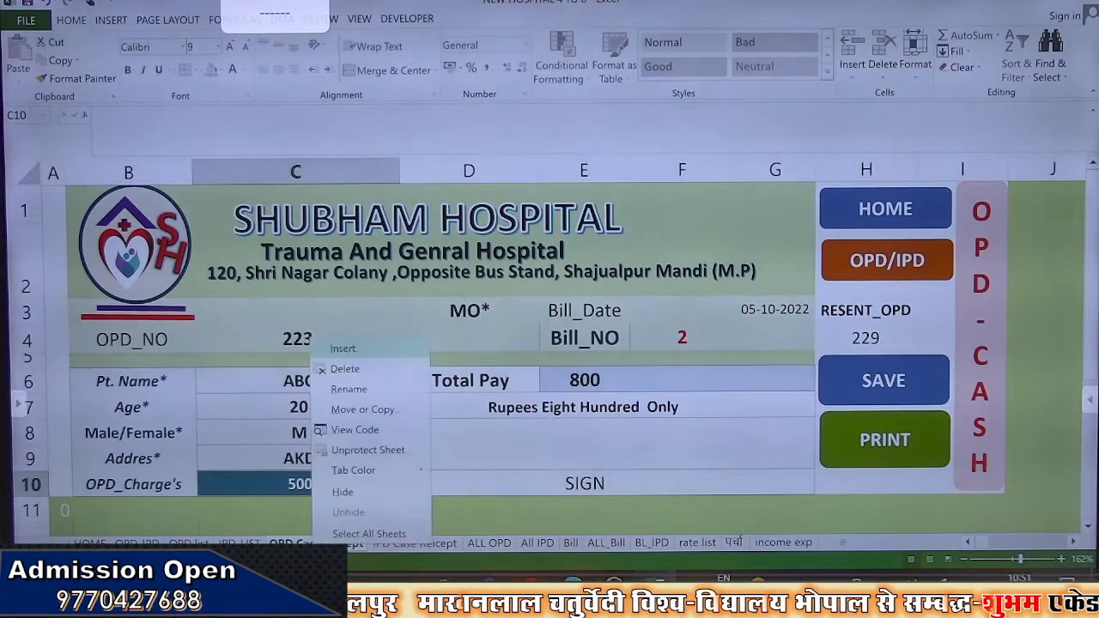
click(366, 449)
text(******)
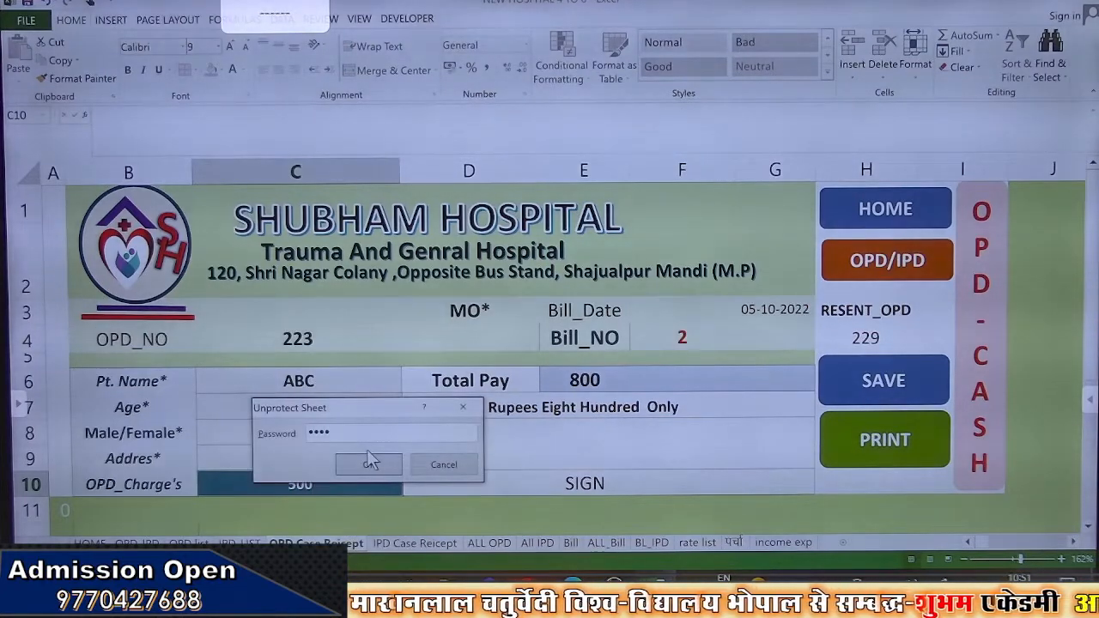
key(Return)
Turn off the Locked protection option for the OPD charge cell C10
right_click(354, 482)
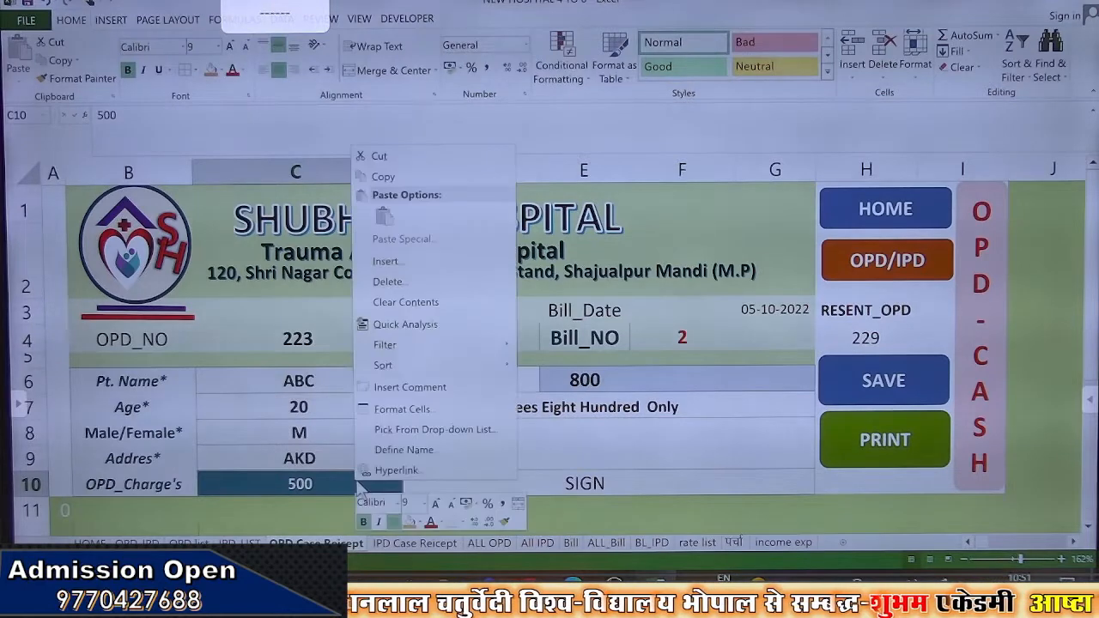
click(417, 414)
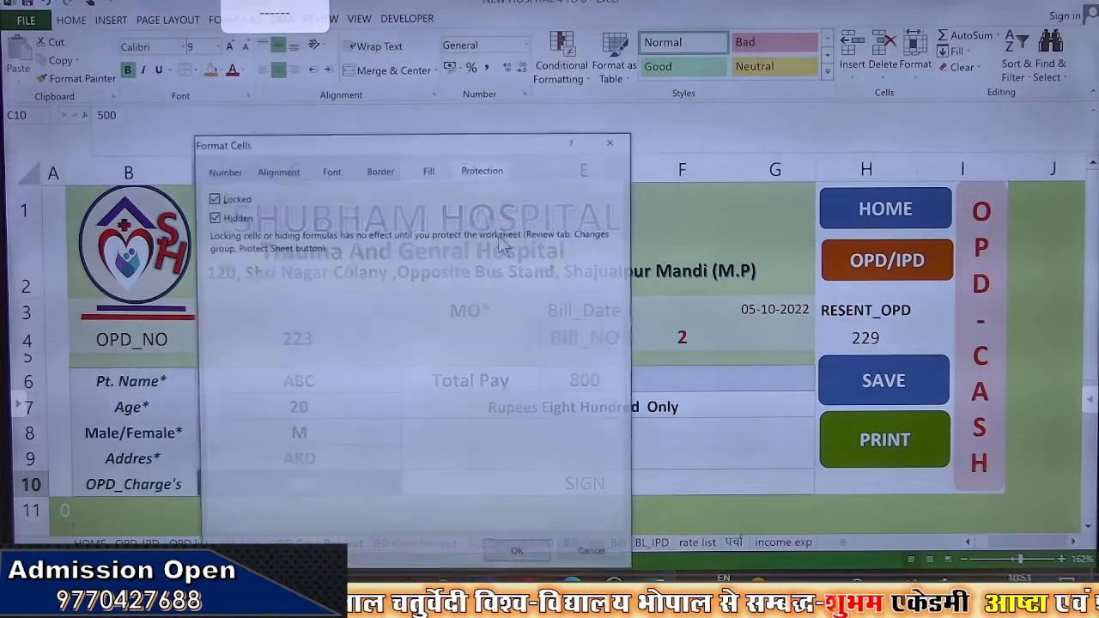
click(214, 198)
click(237, 218)
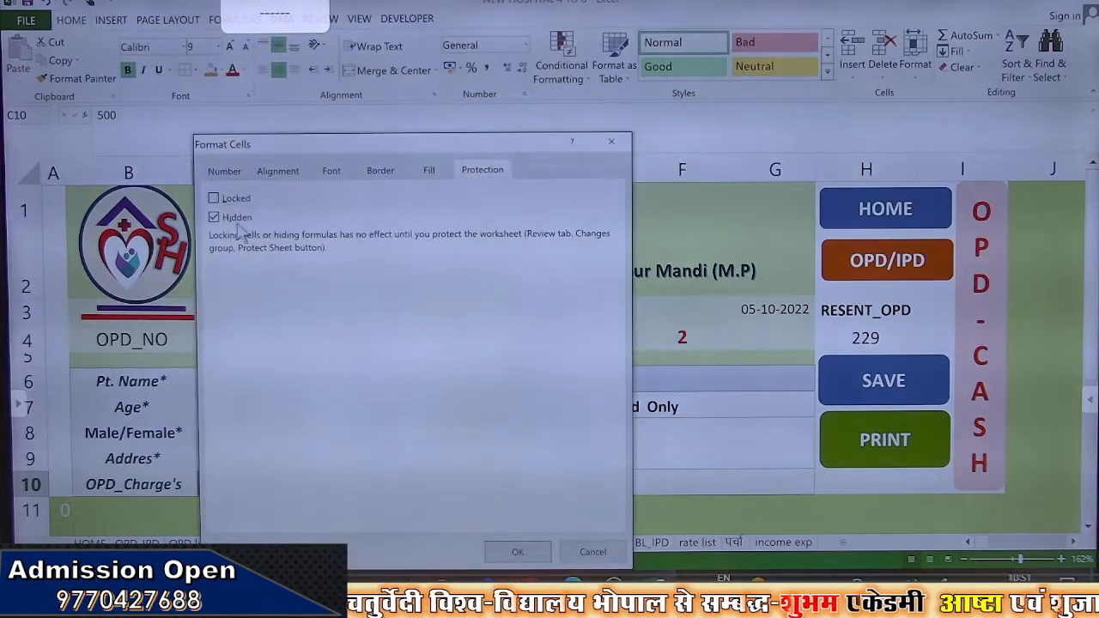
click(544, 548)
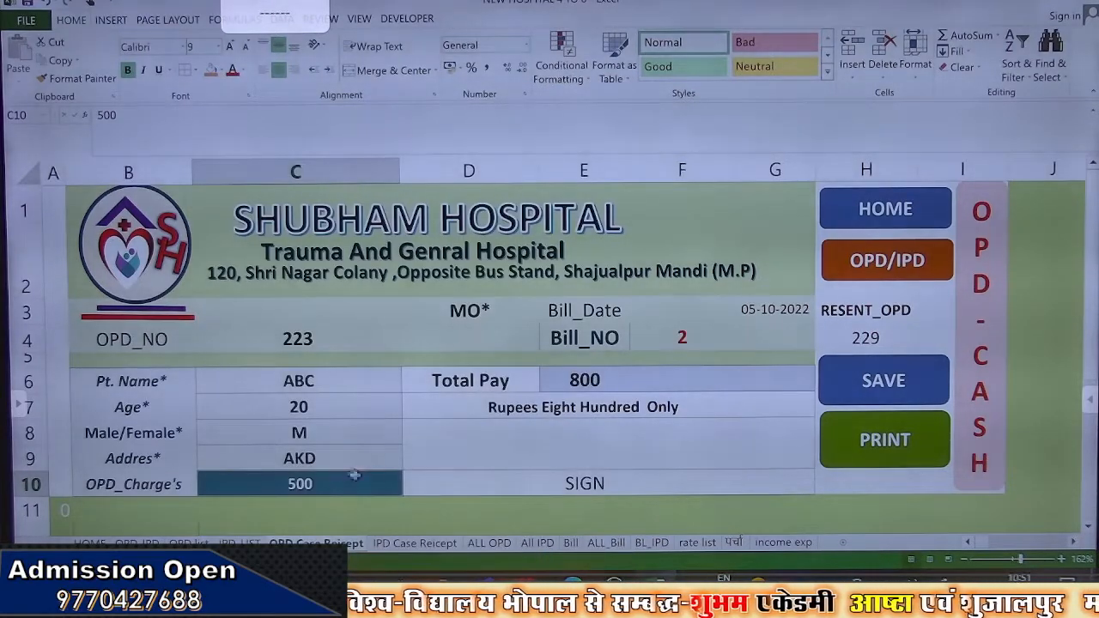
Change the OPD number in cell C4 of the receipt to that of the fourth patient in the OPD list
double_click(314, 343)
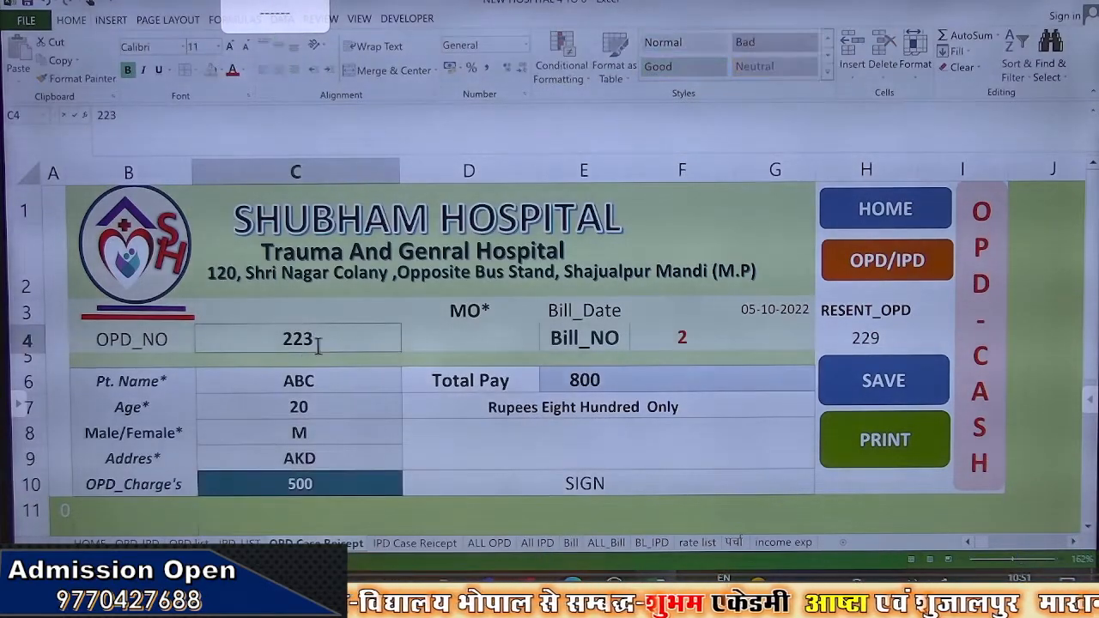
key(BackSpace)
text(4)
key(Return)
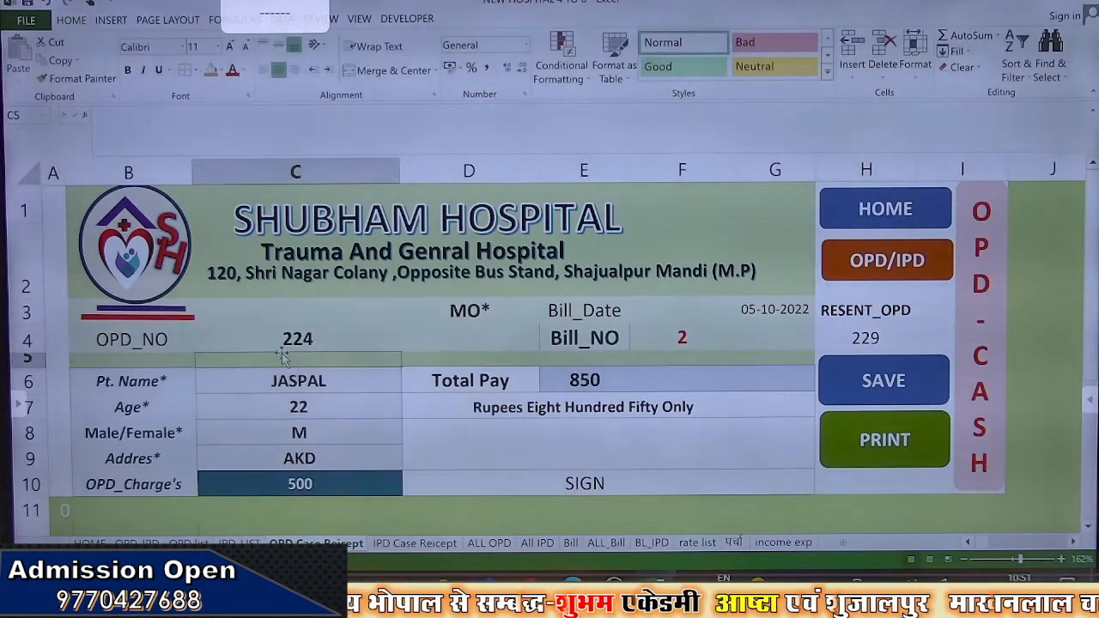
click(303, 349)
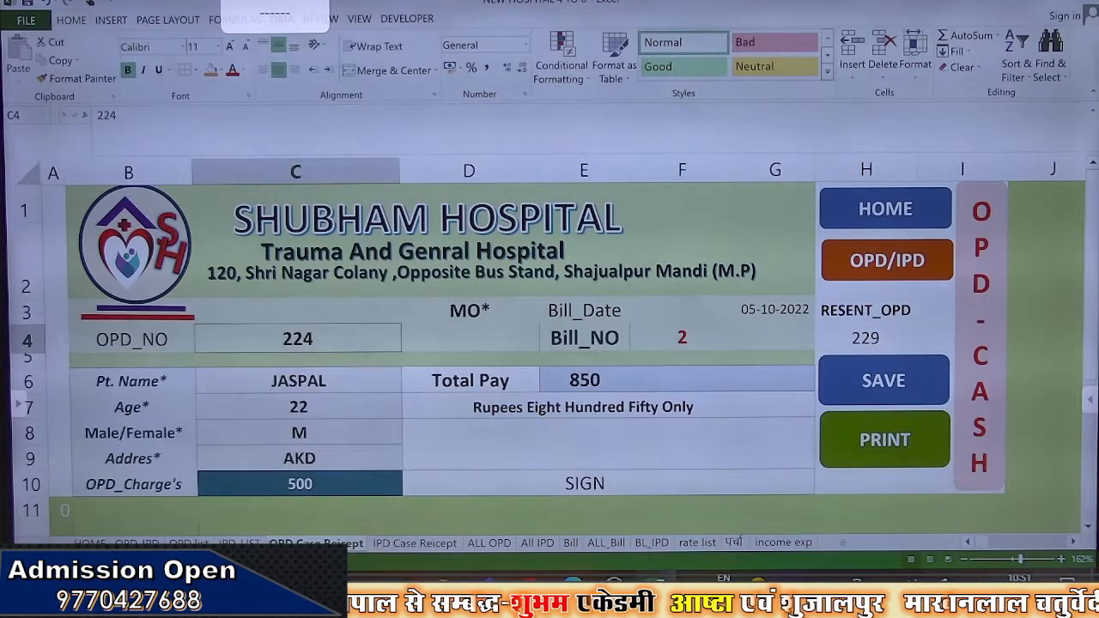
Review the patient records in the OPD list sheet, from the OPD numbers through to the Total Pay formulas
click(188, 544)
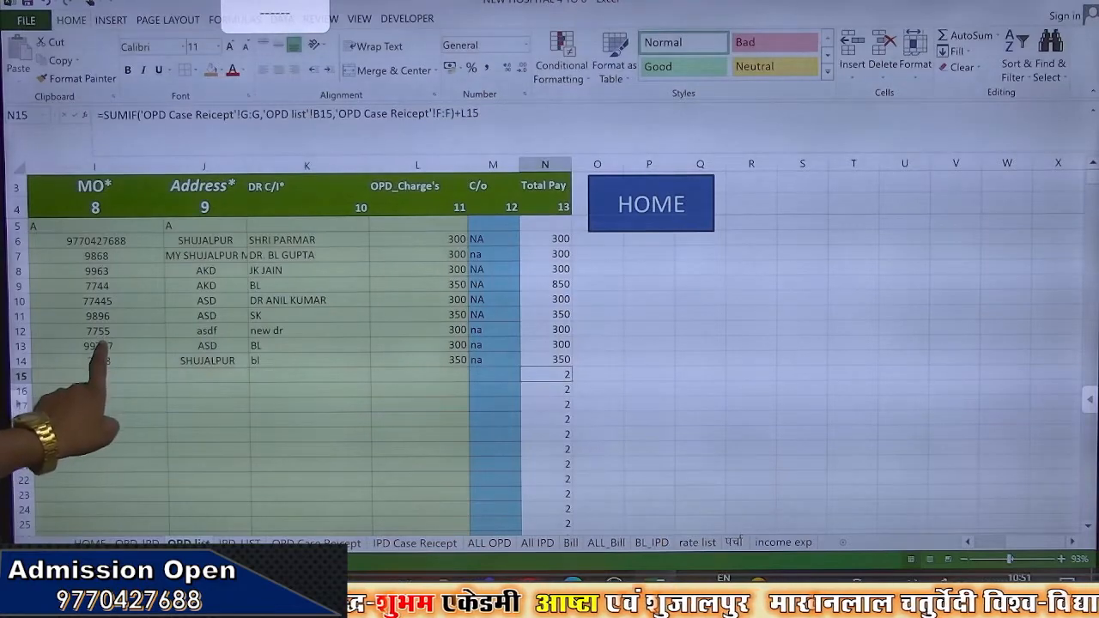
scroll(110, 344, left, 5)
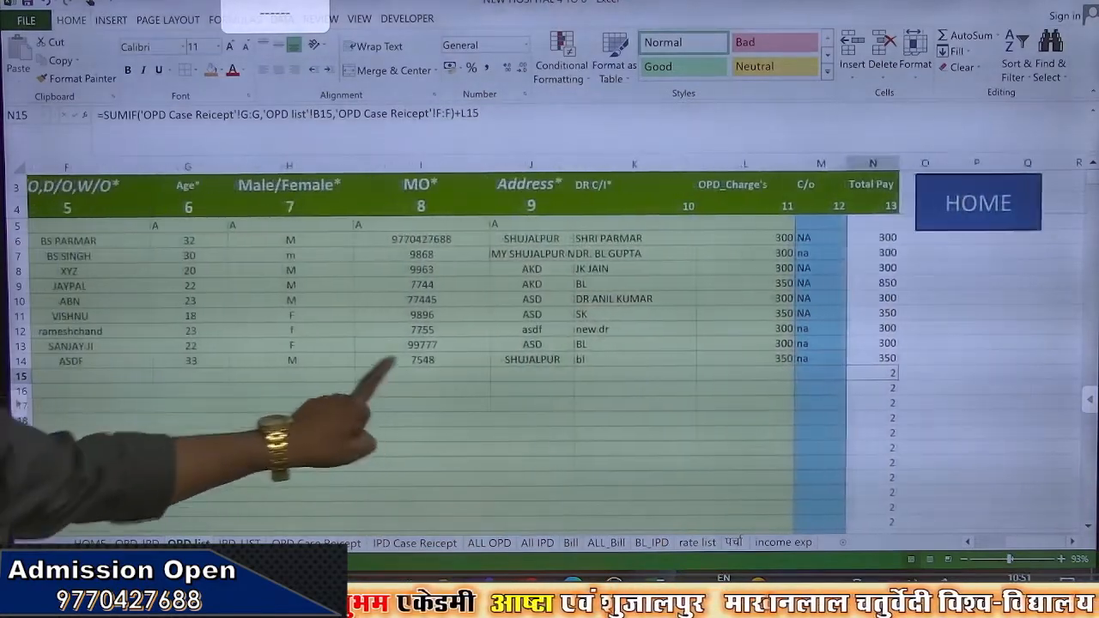
scroll(224, 352, left, 5)
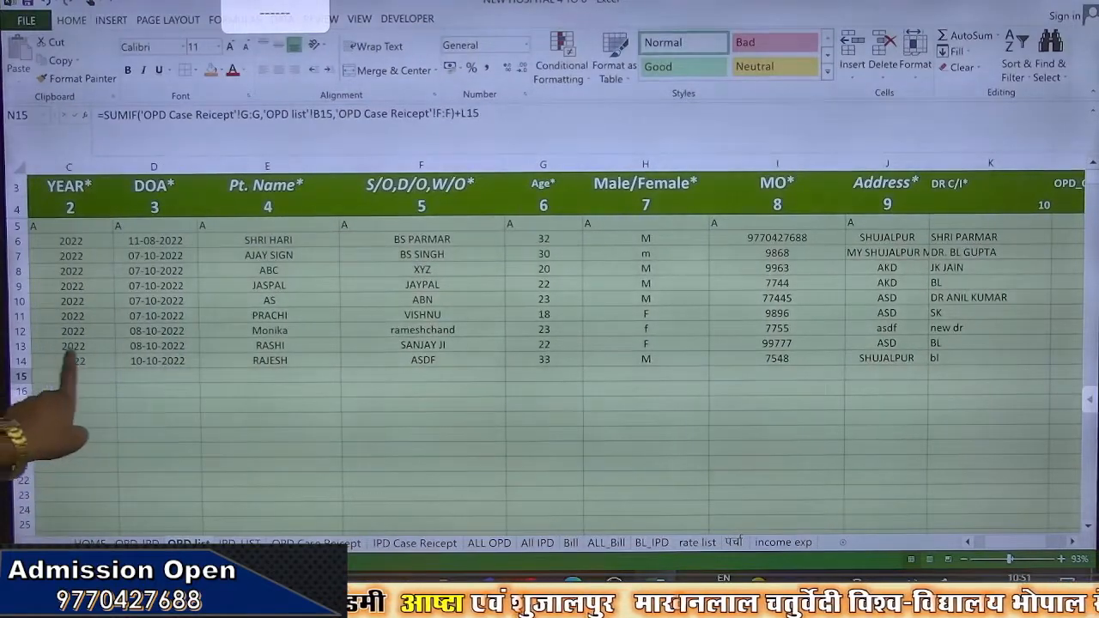
scroll(171, 369, left, 5)
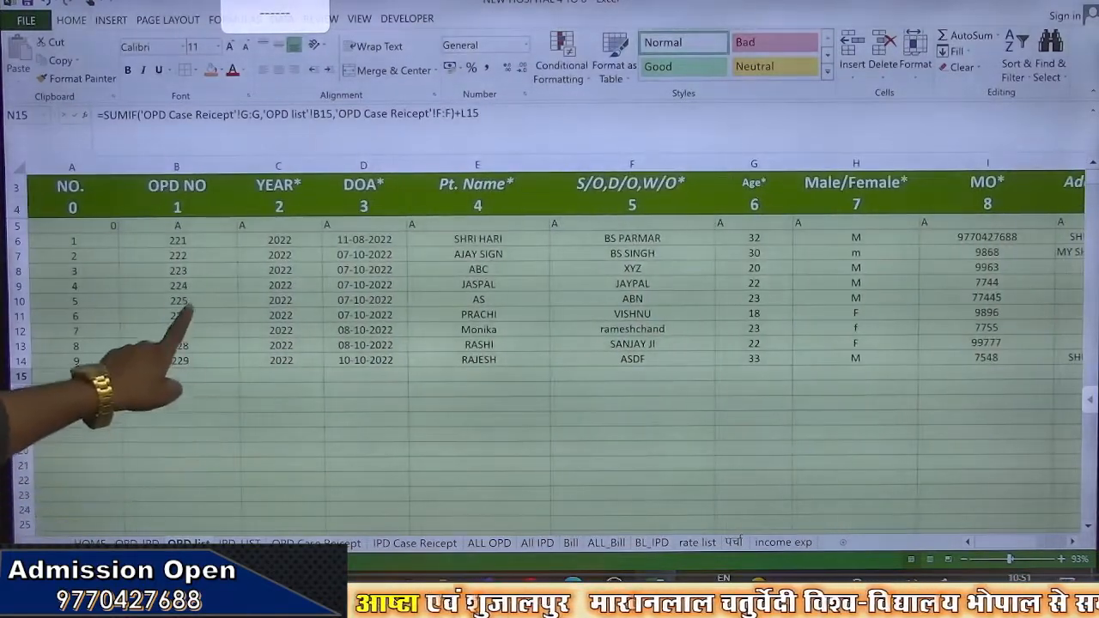
scroll(197, 326, right, 5)
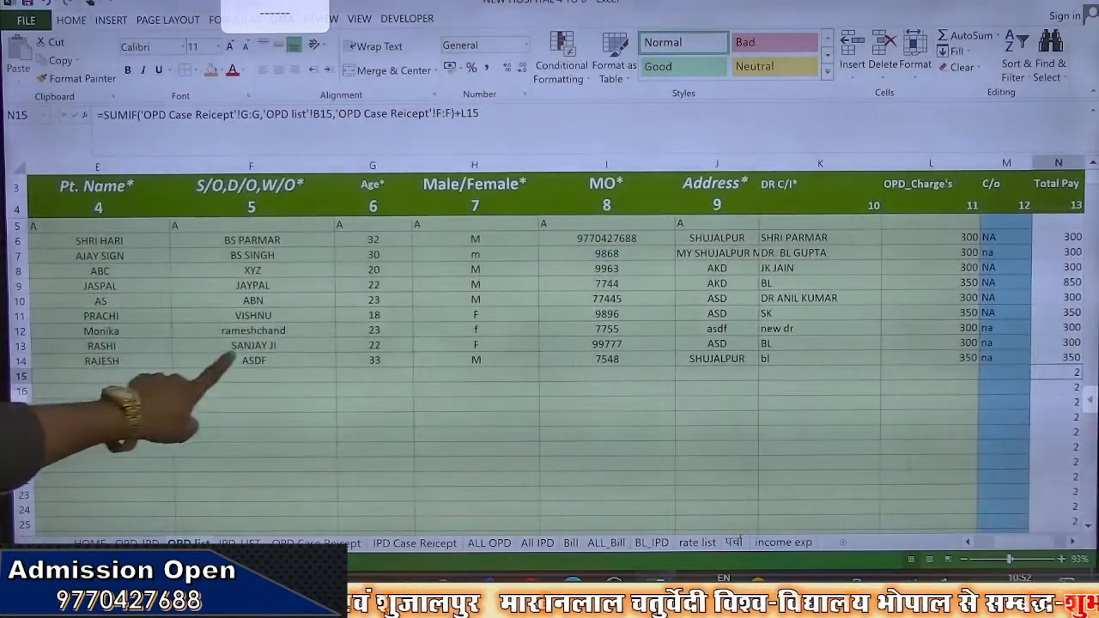
scroll(172, 386, right, 2)
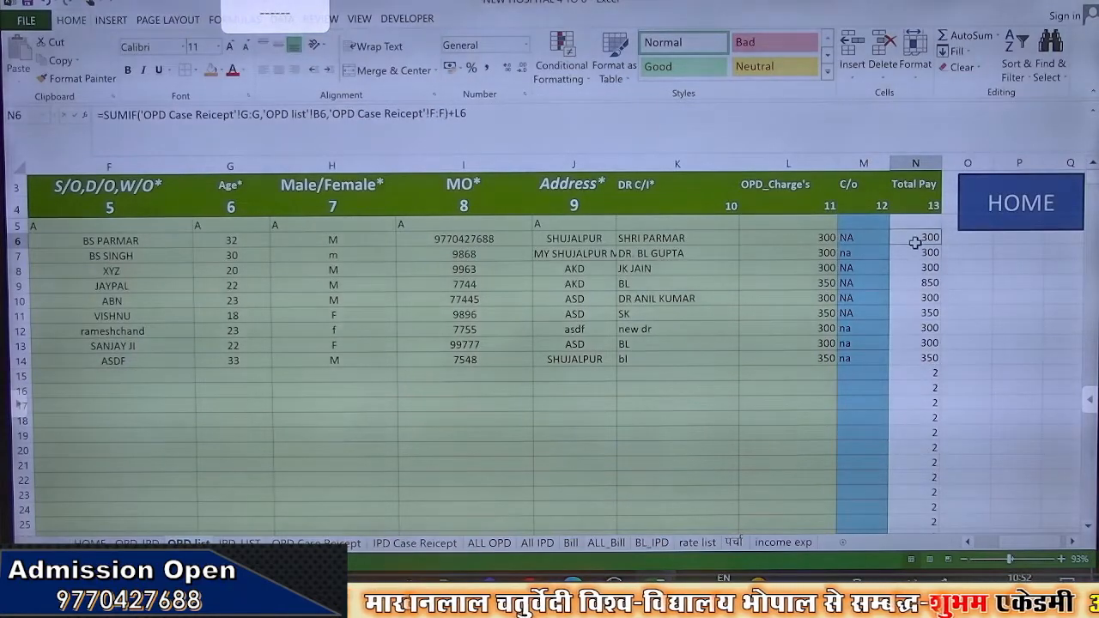
scroll(898, 249, left, 5)
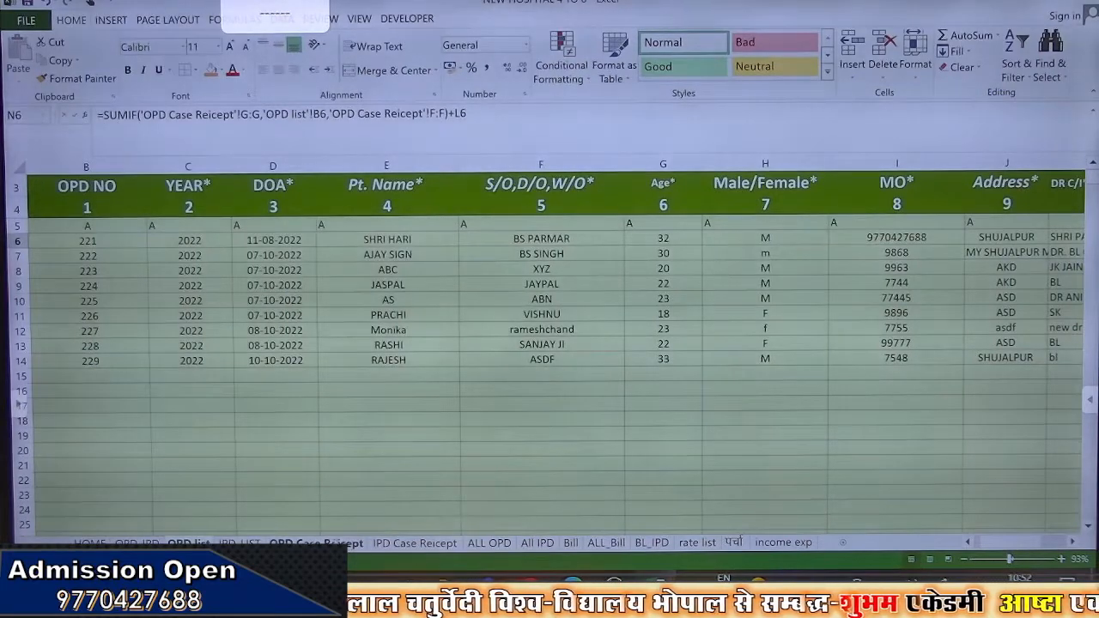
Enter the OPD number of the list's first patient in C4 of the OPD Case Reicept sheet and check the Total Pay formula
click(316, 543)
text(221)
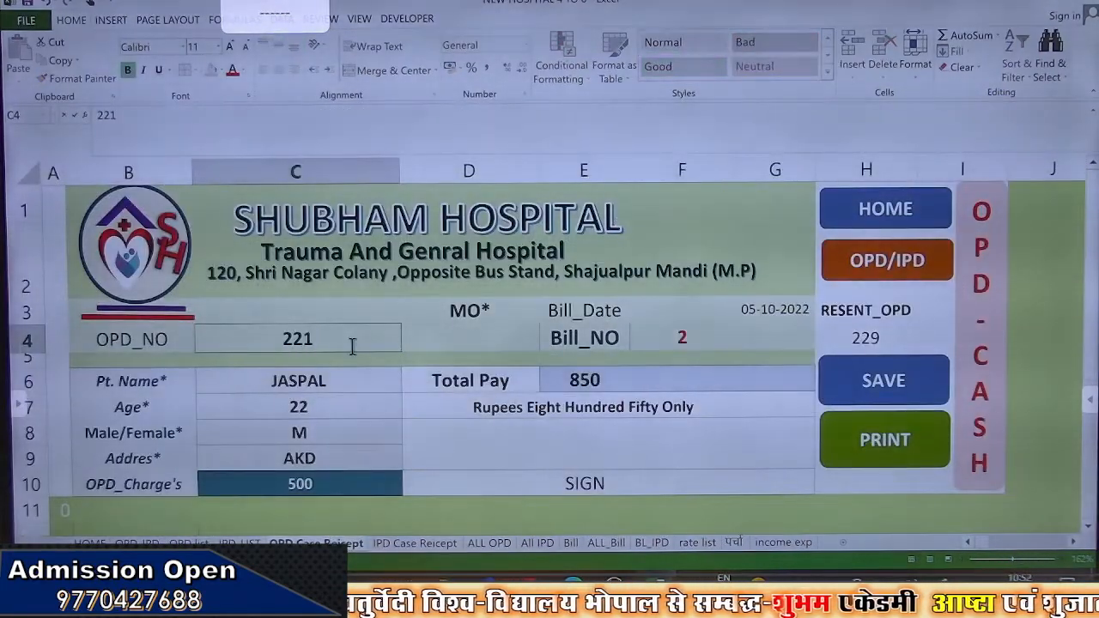
key(Return)
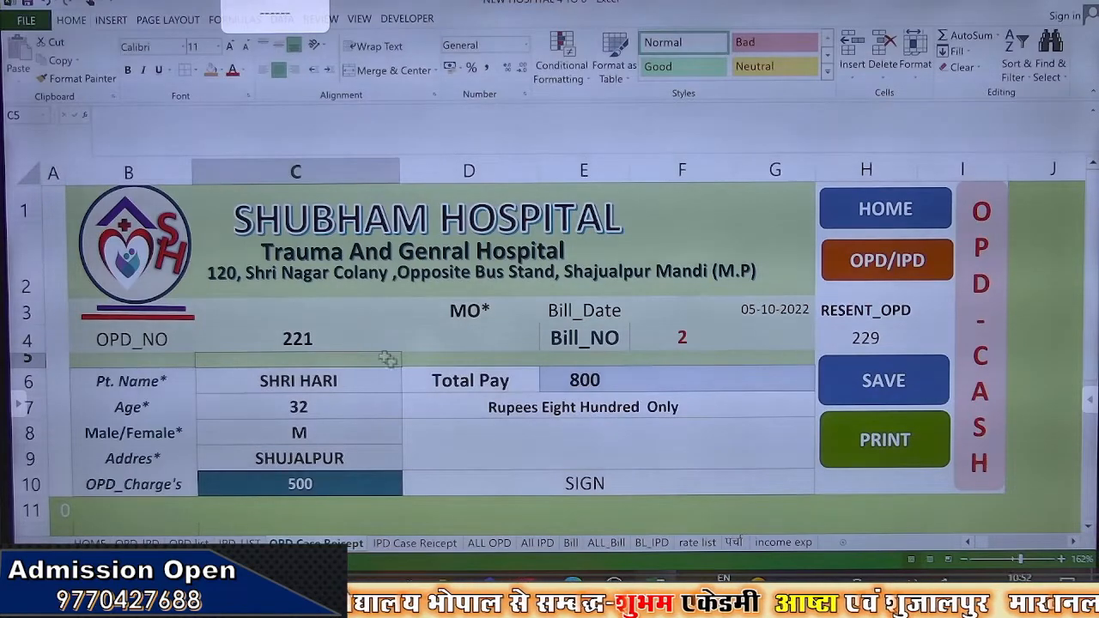
click(582, 387)
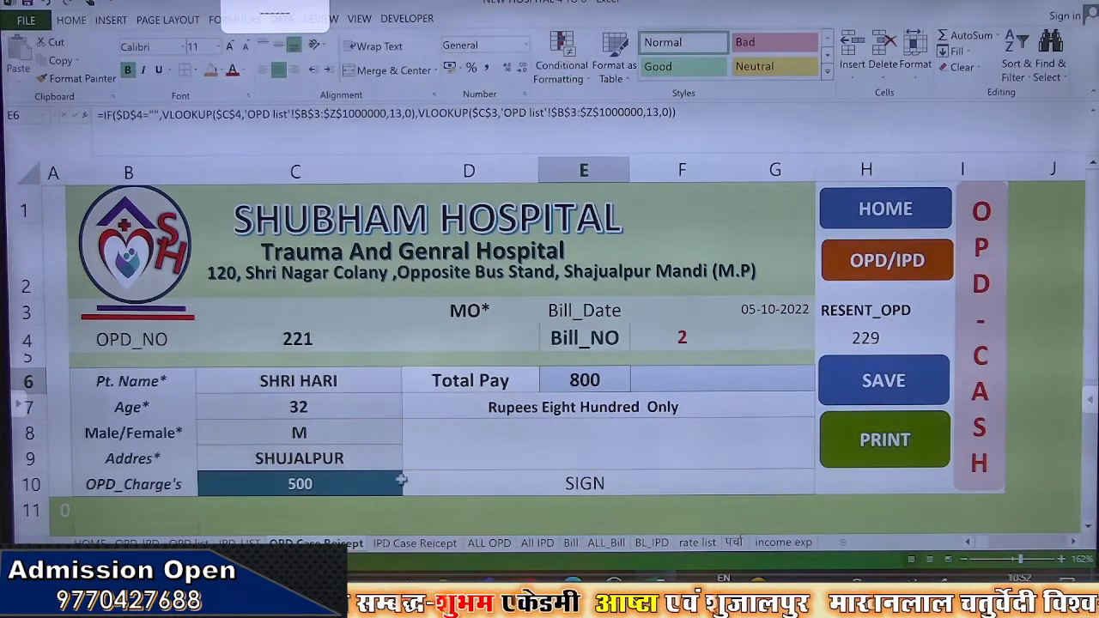
Clear the OPD charge in C10 of the receipt and check the first patient's Total Pay in the OPD list
click(375, 485)
key(Delete)
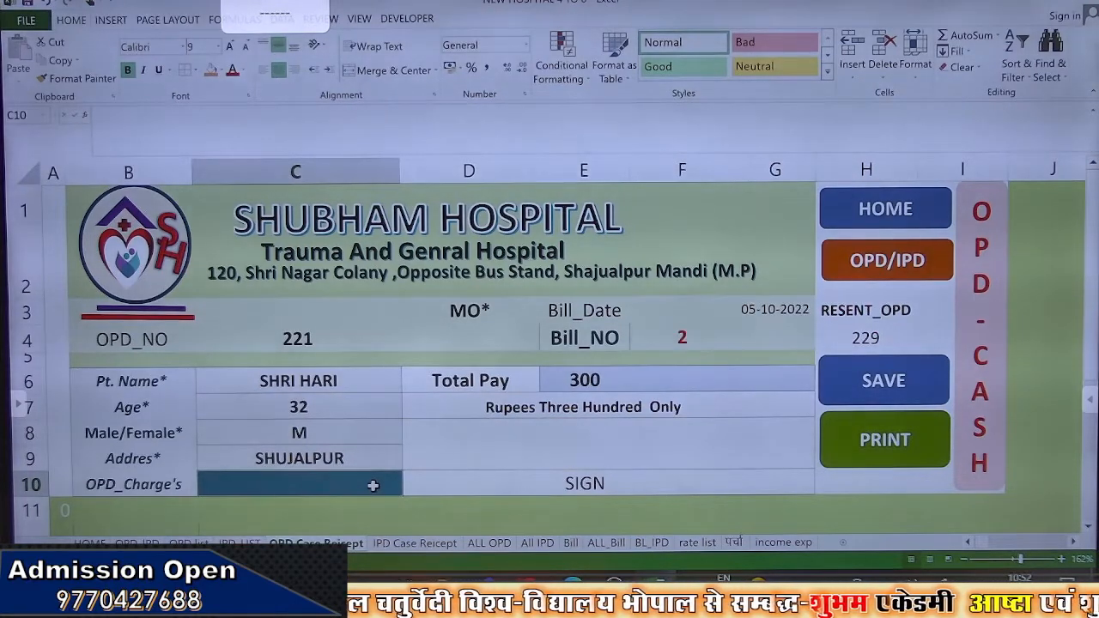
click(567, 383)
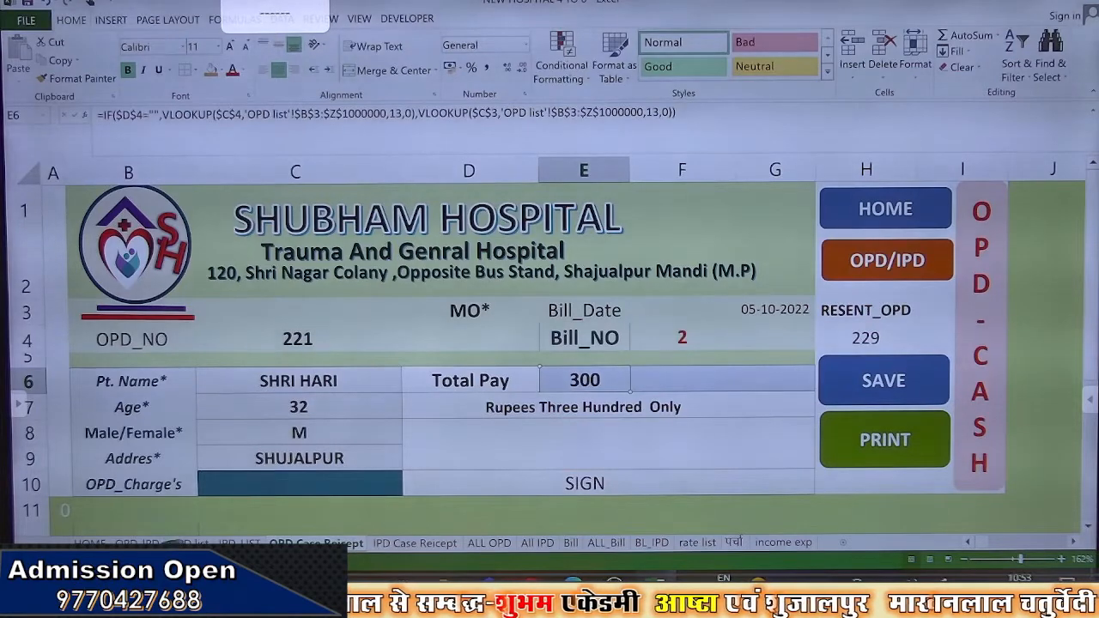
click(188, 544)
scroll(550, 344, right, 4)
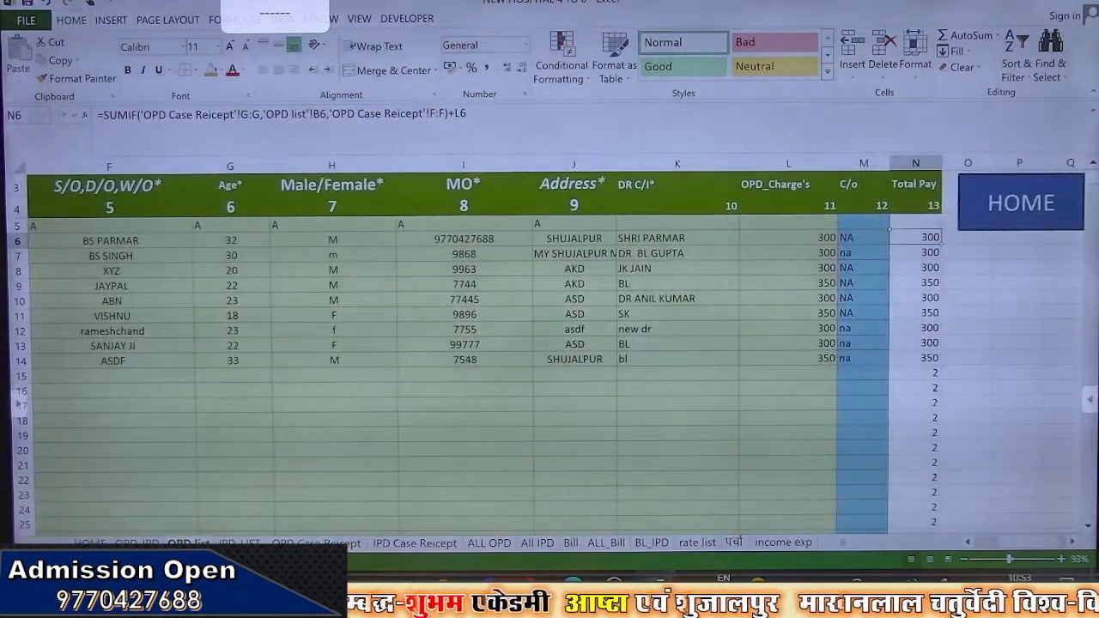
Enter an OPD charge of 100 in cell C10 of the OPD Case Reicept sheet
click(1007, 201)
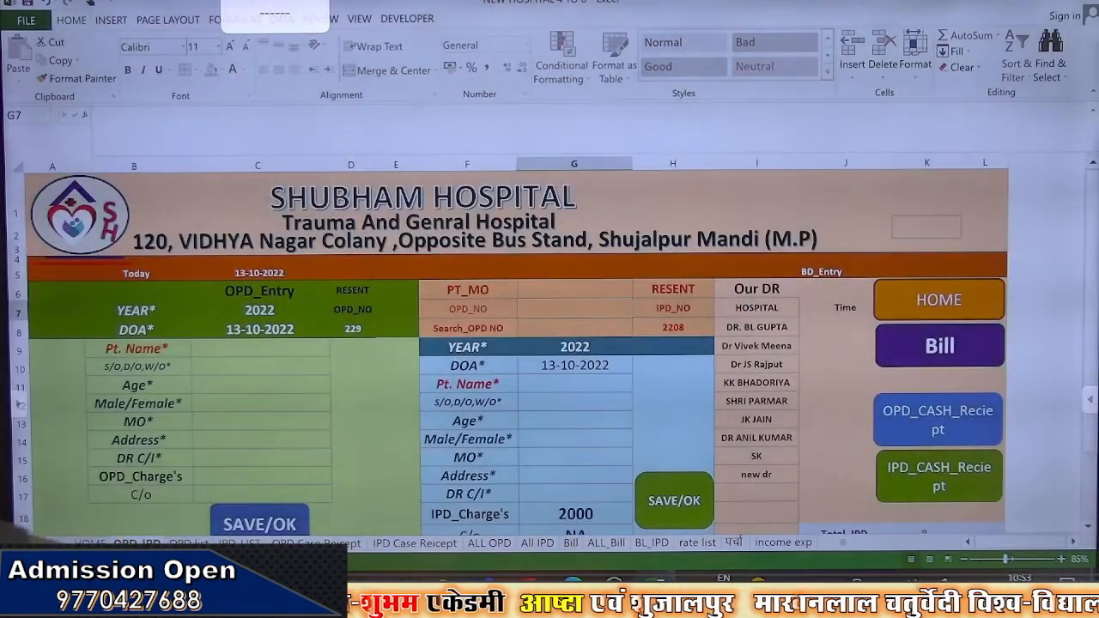
click(316, 544)
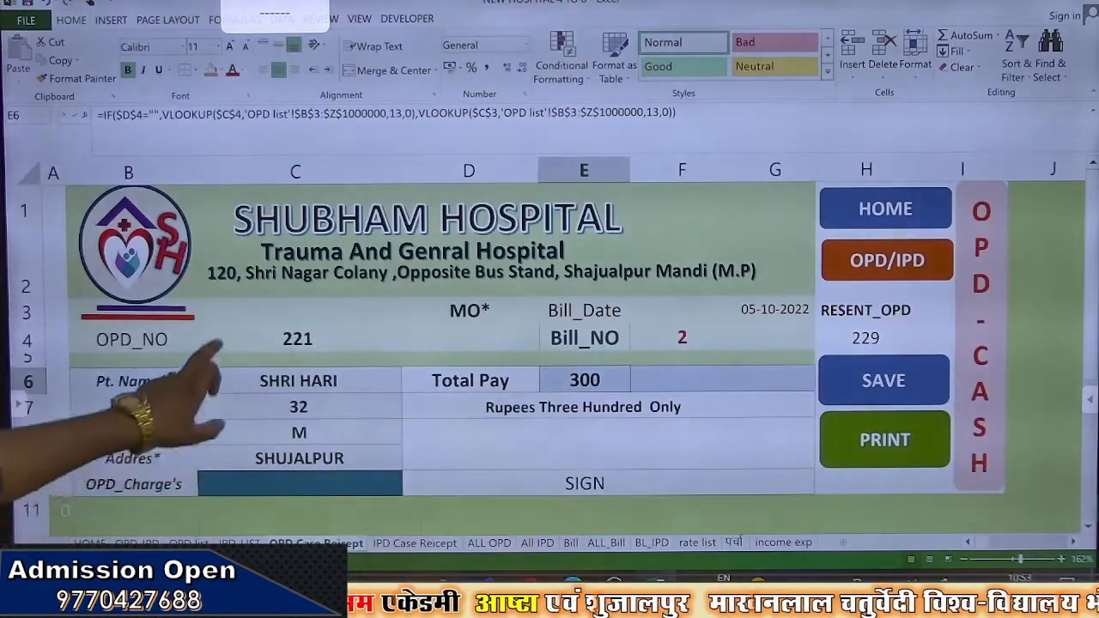
scroll(549, 343, down, 1)
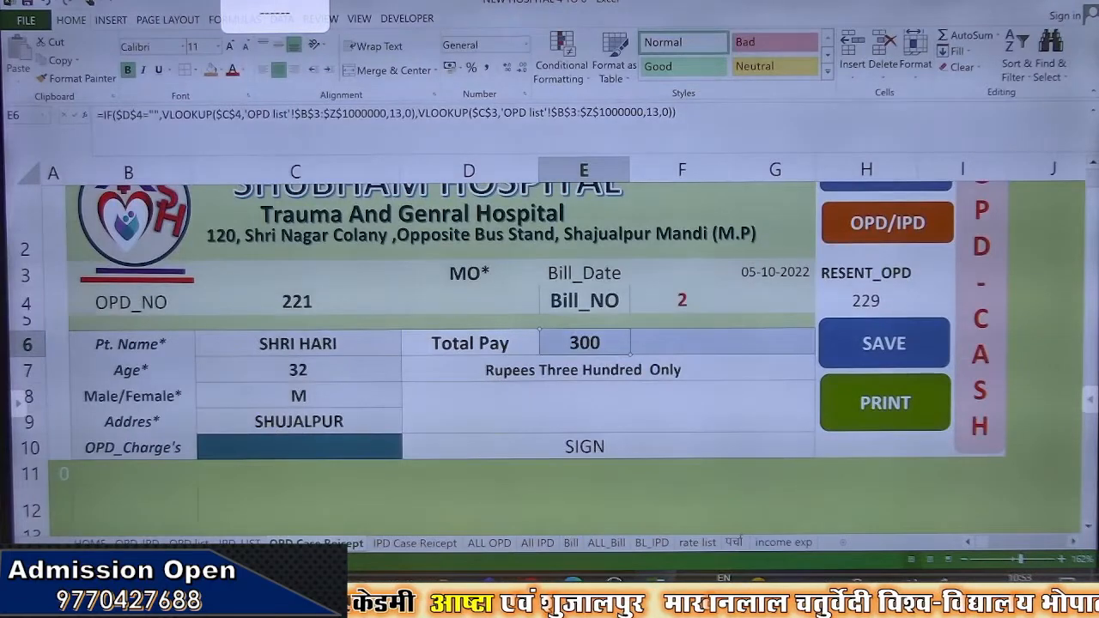
click(274, 439)
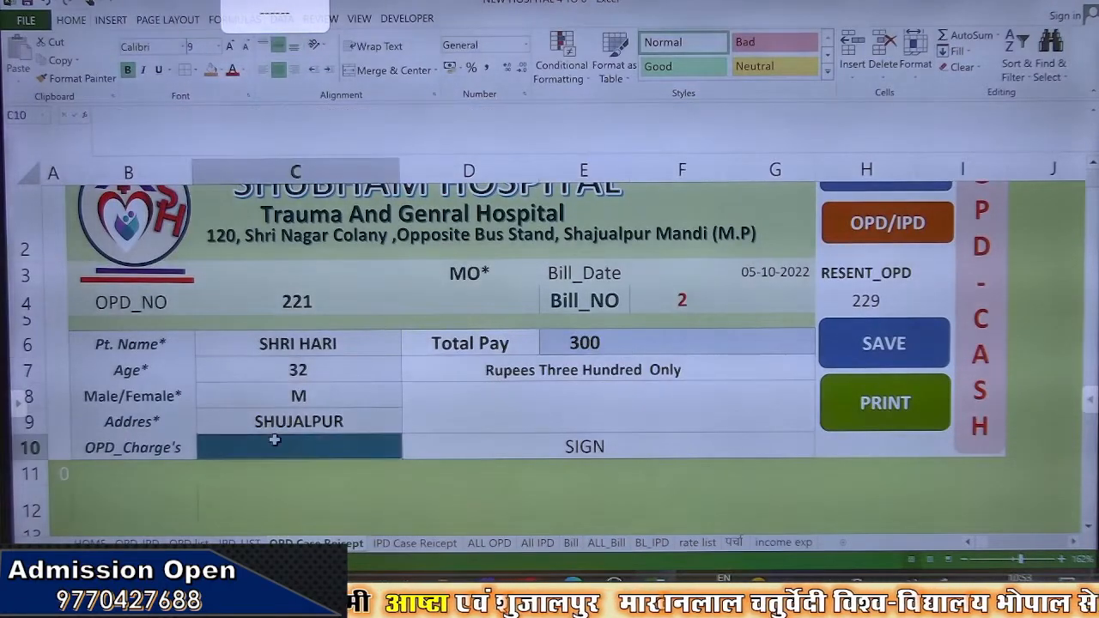
text(100)
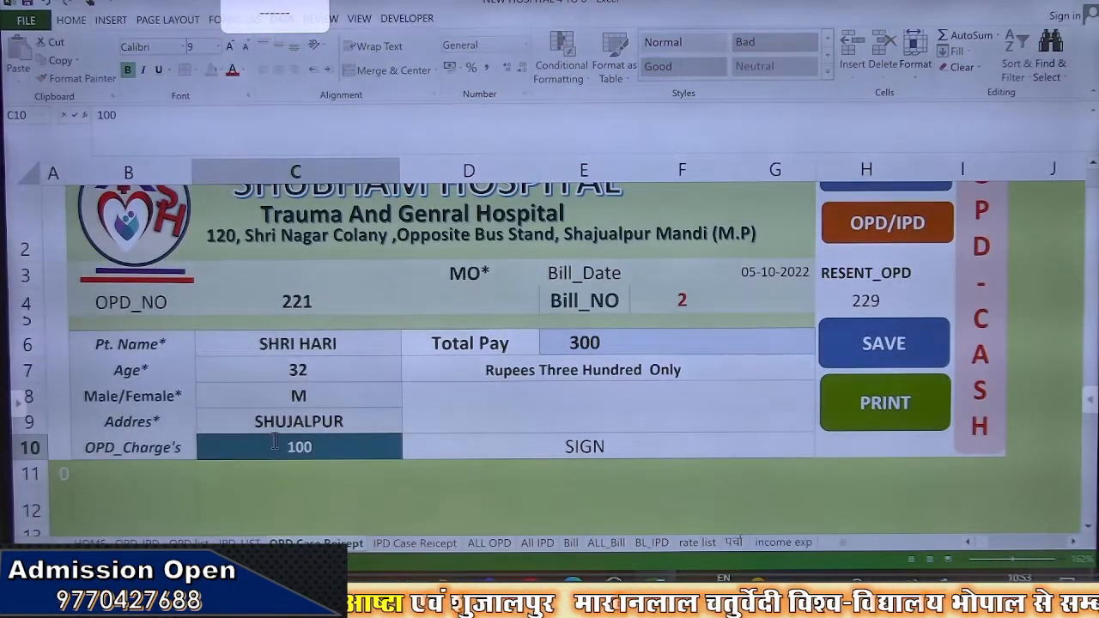
key(Return)
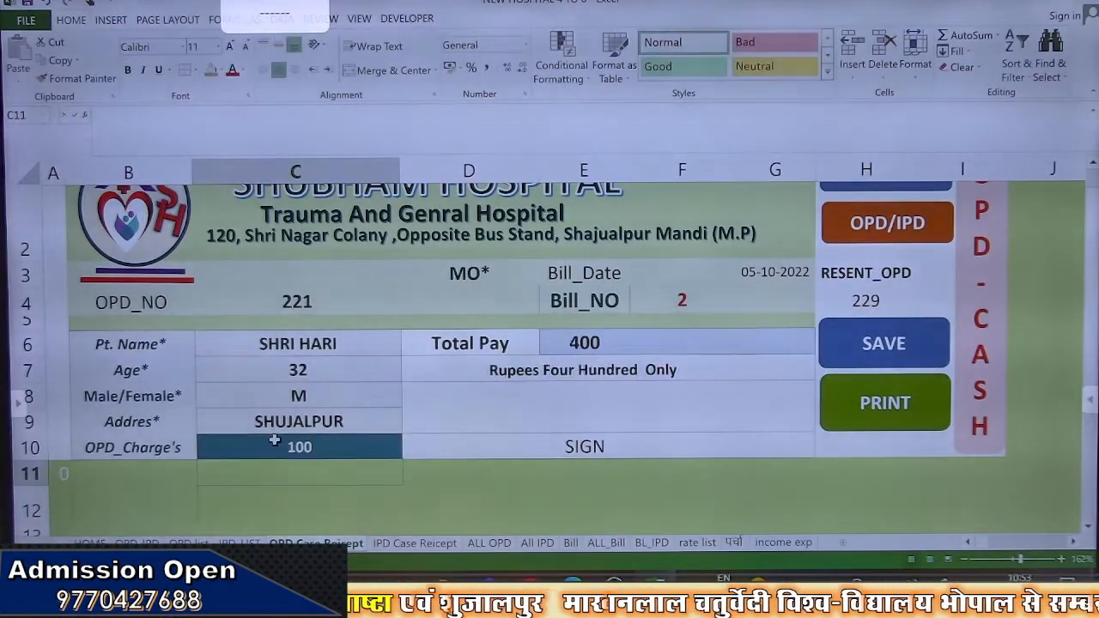
Examine the receipt's Total Pay and amount-in-words formulas and the Total Pay formulas in the OPD list
click(584, 340)
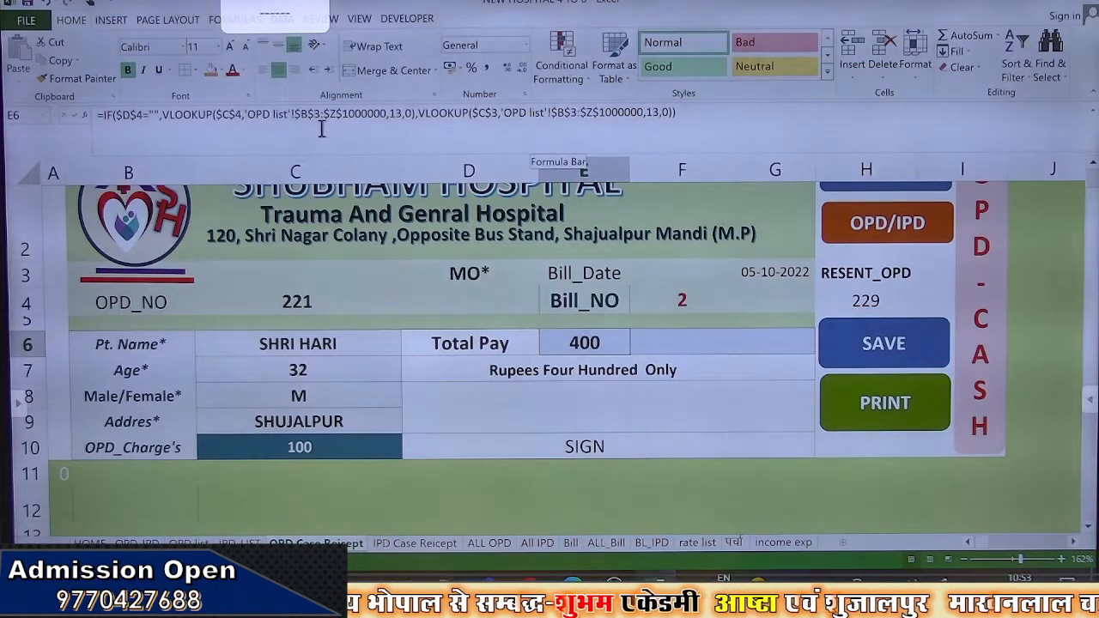
key(Down)
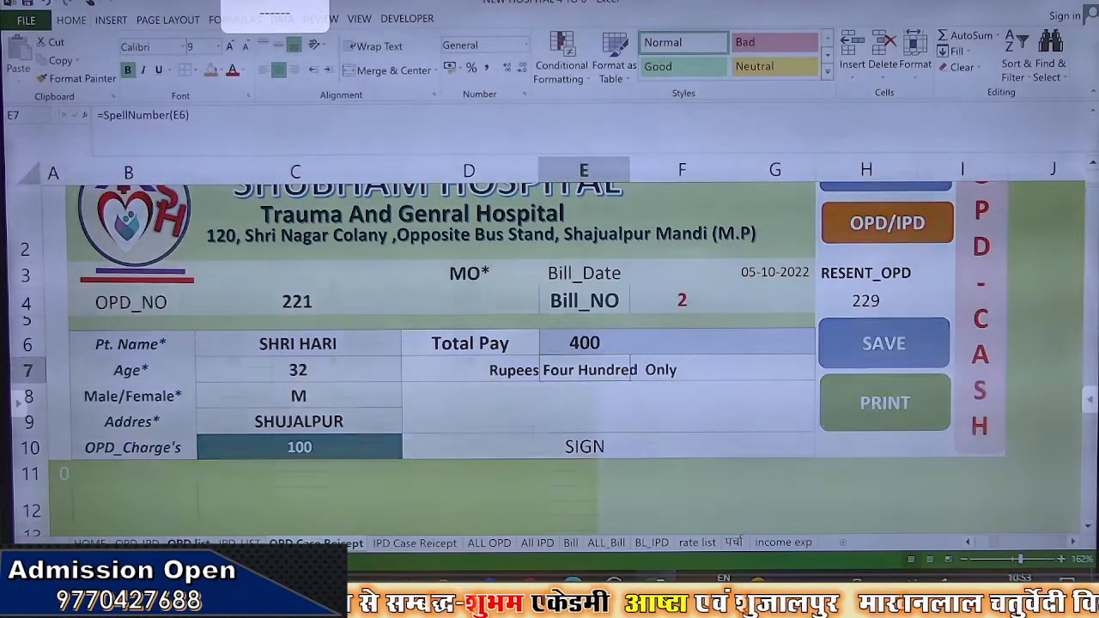
click(187, 543)
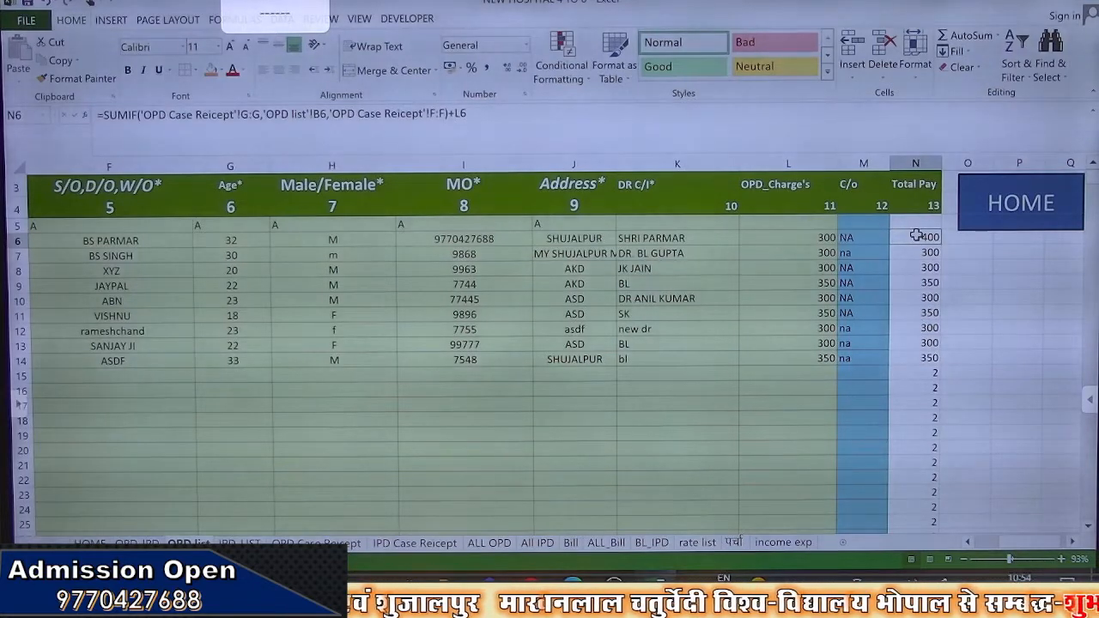
key(Down)
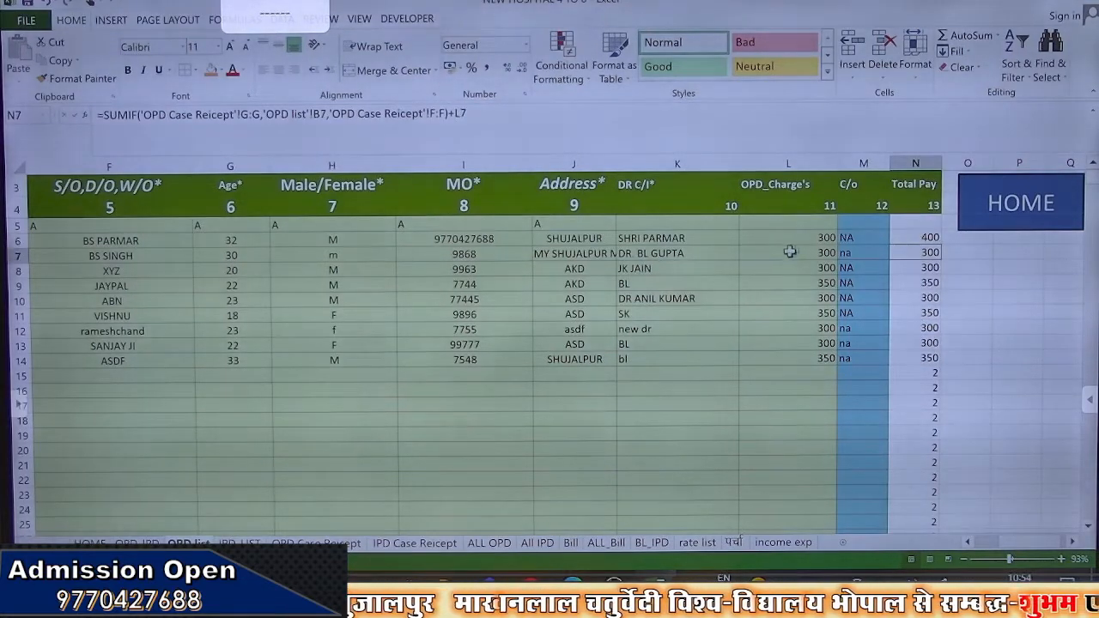
Delete the contents of all saved receipts in columns A to G of the ALL OPD sheet, from row 3 down
click(489, 543)
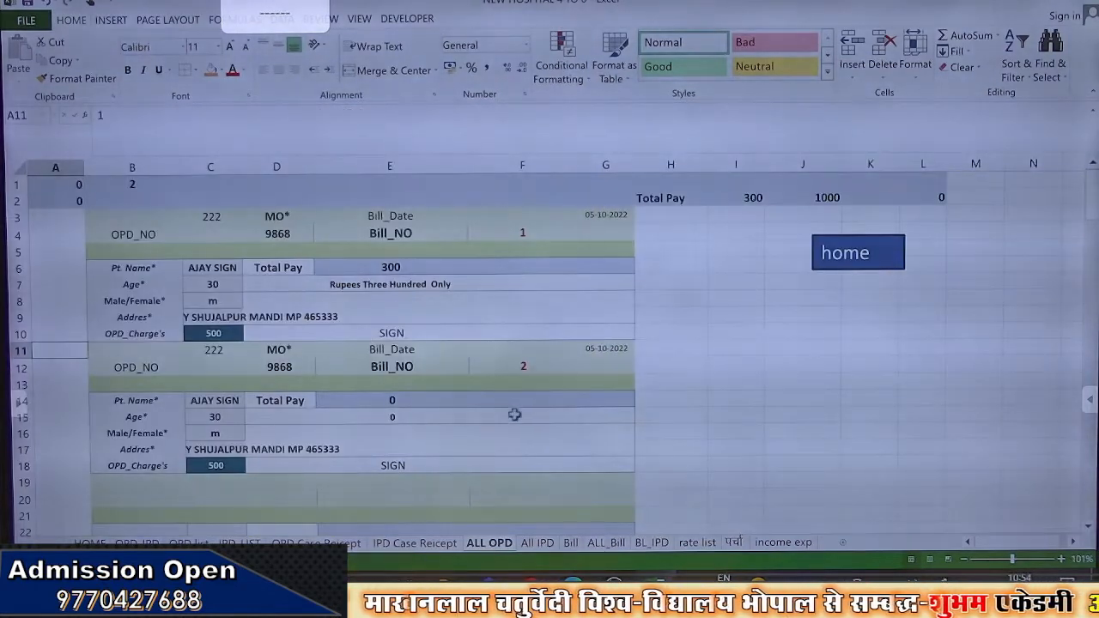
click(539, 400)
click(594, 398)
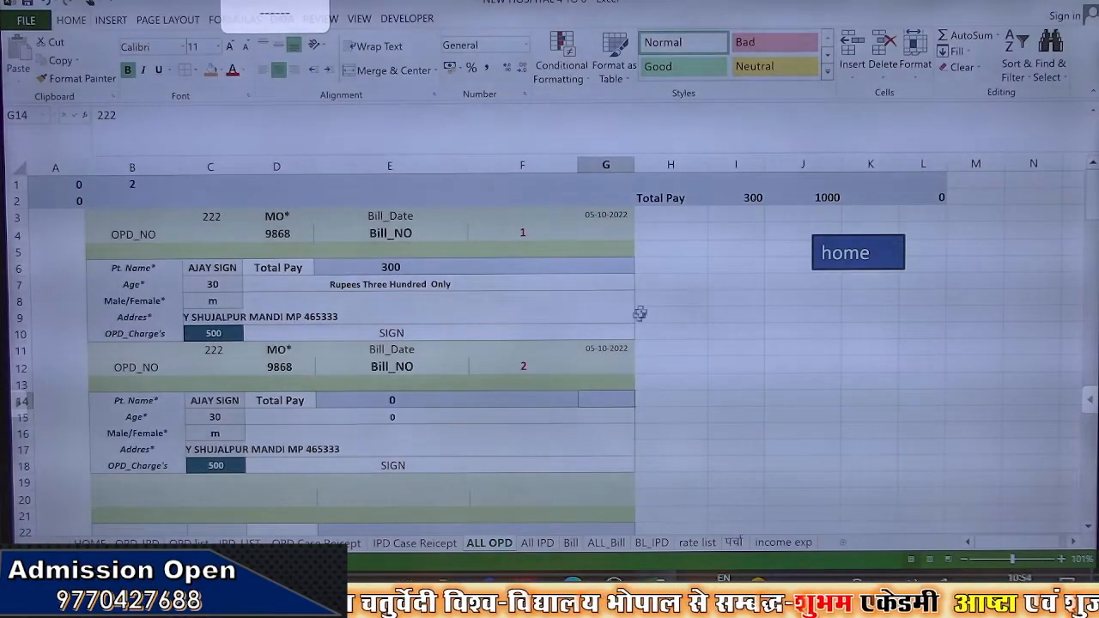
click(616, 246)
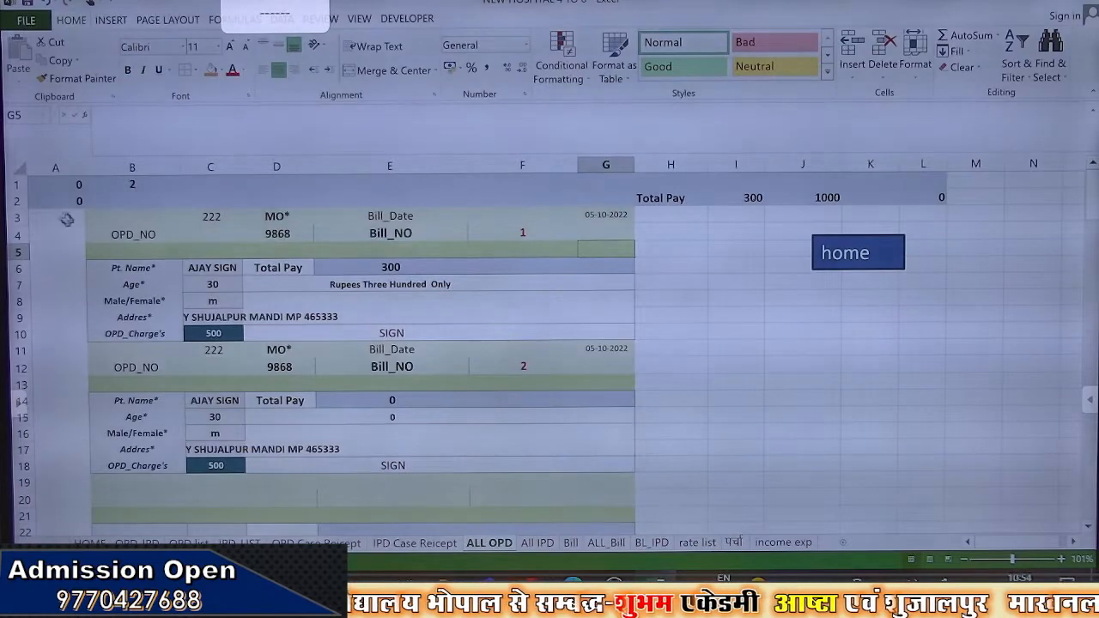
drag(74, 218, 611, 475)
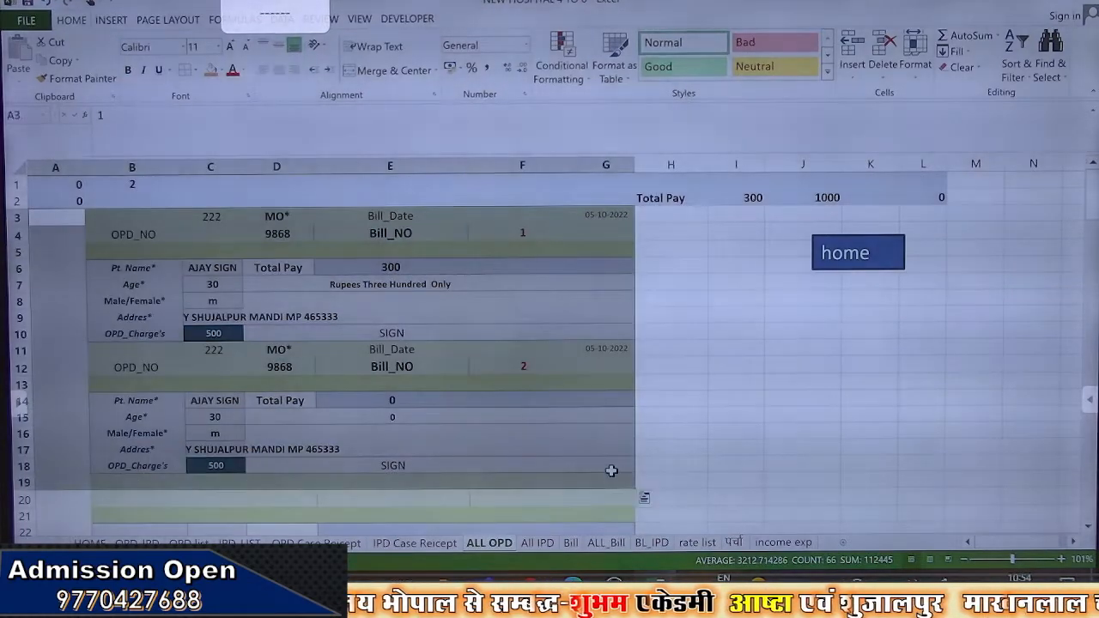
key(ctrl+shift+Down)
key(Delete)
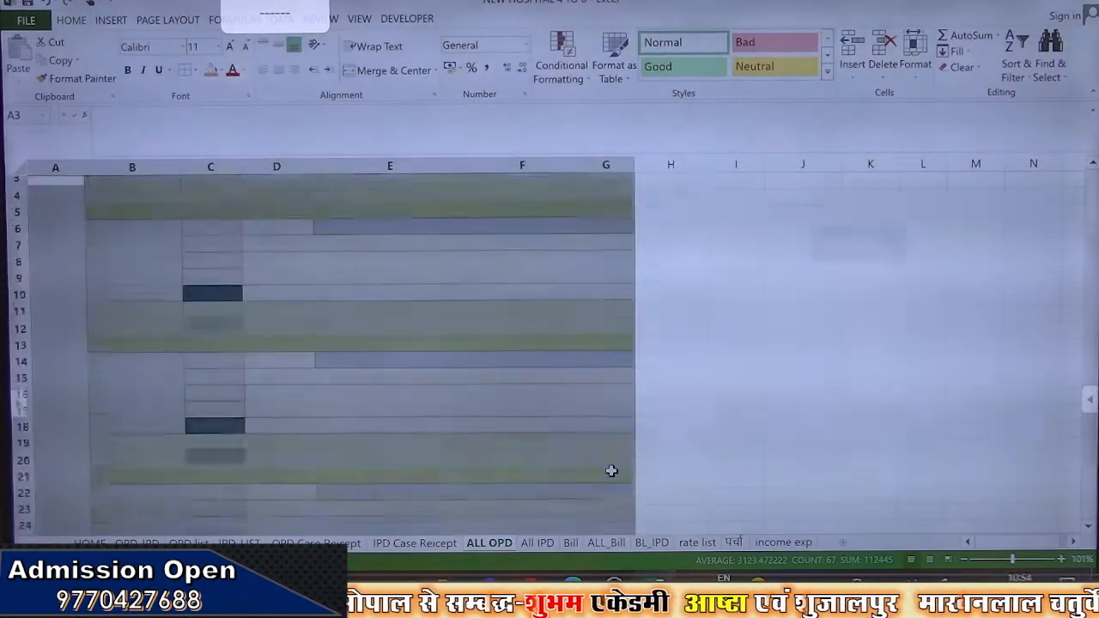
click(721, 362)
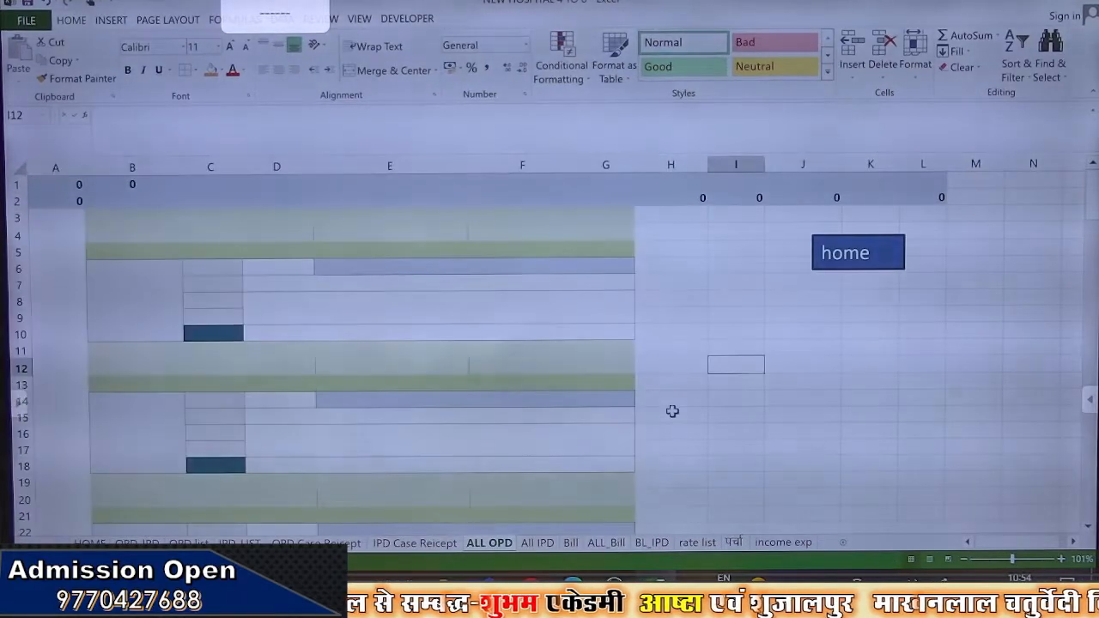
Clear the OPD charge in cell C10 of the OPD Case Reicept sheet
click(343, 543)
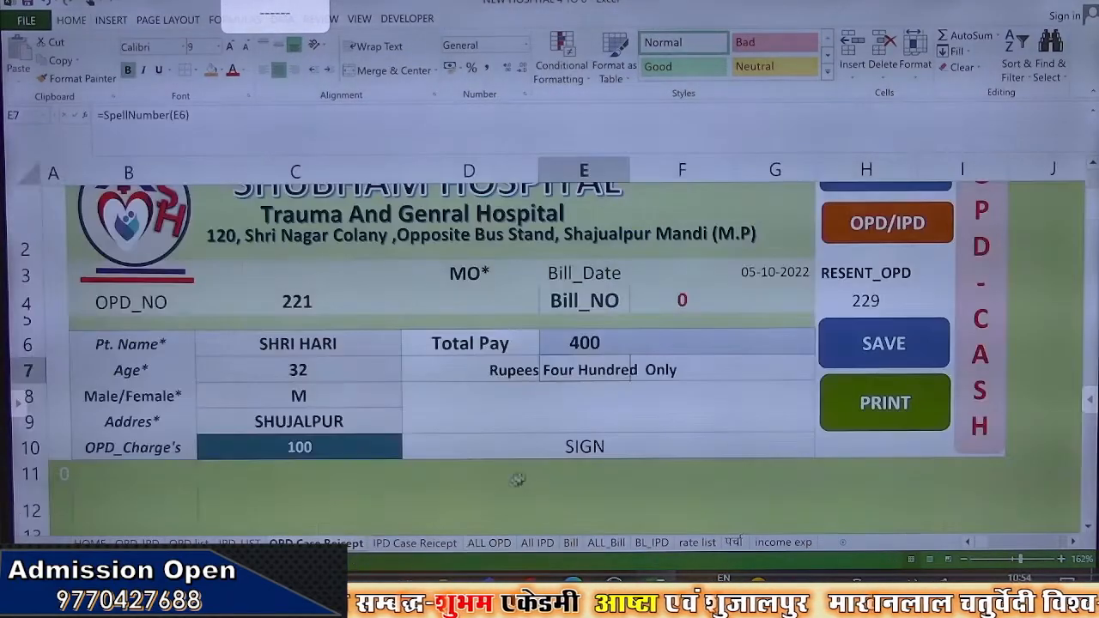
click(358, 451)
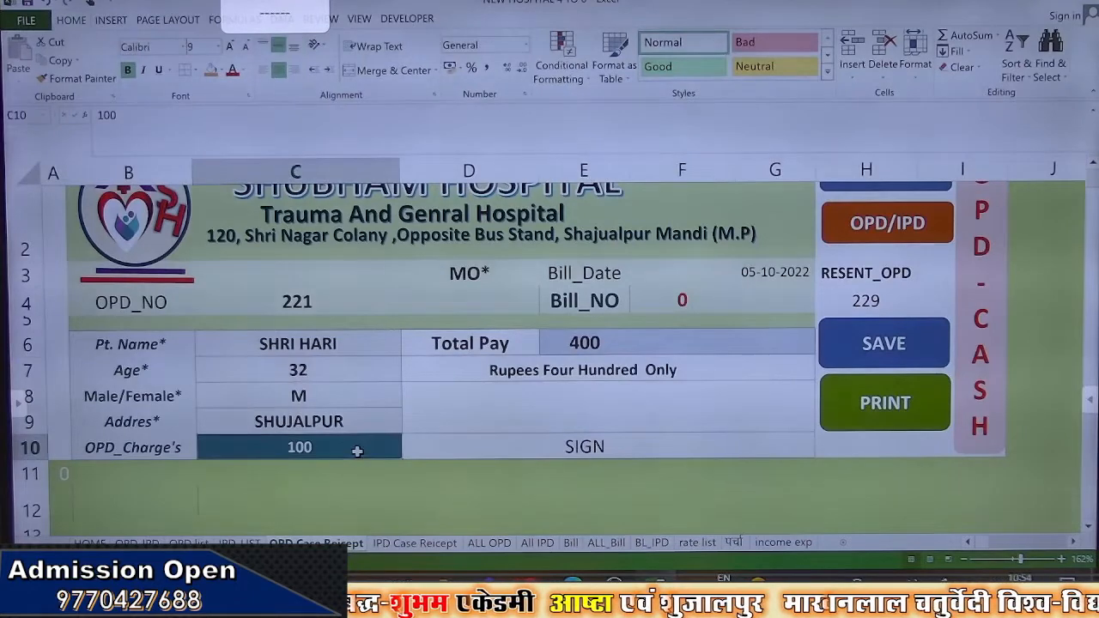
key(Delete)
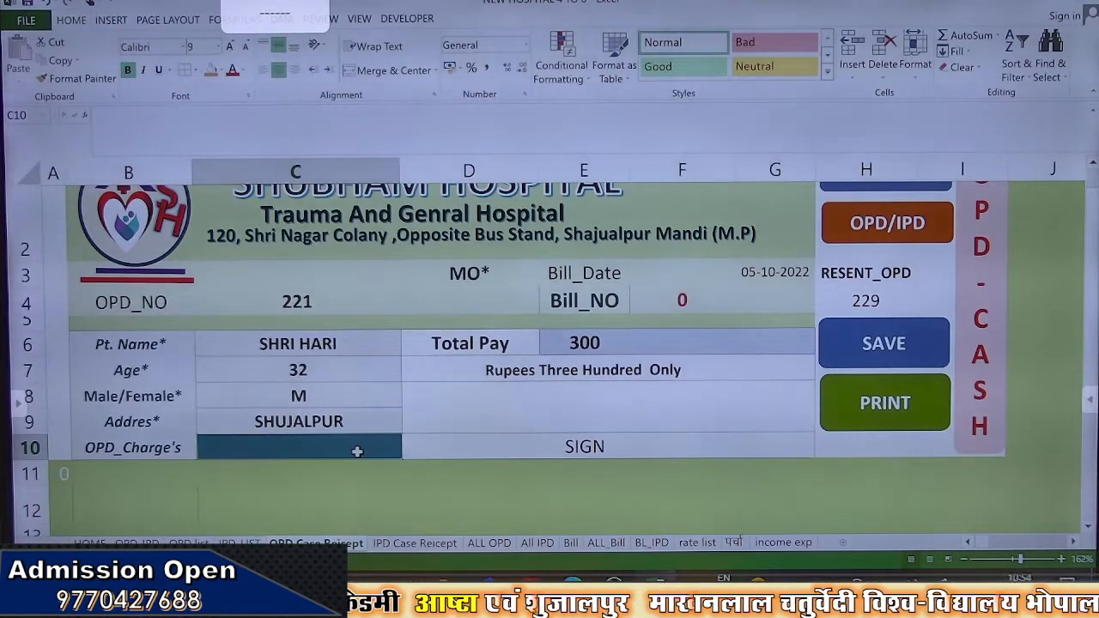
Enter an OPD charge of 400 in cell C10 of the receipt and inspect the Total Pay formula in E6
text(400)
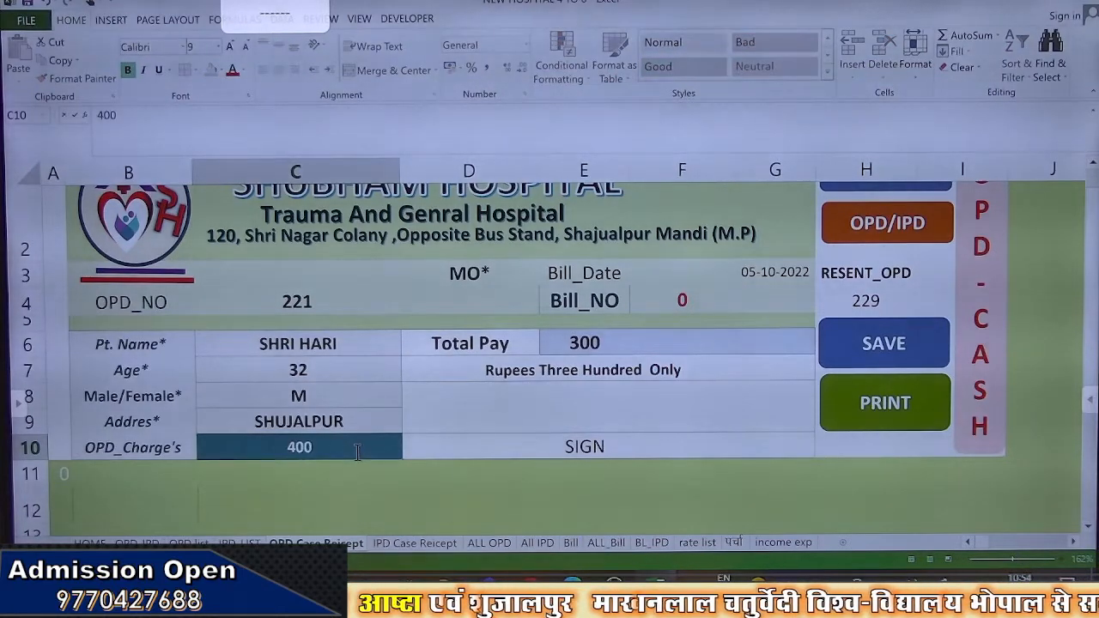
key(Return)
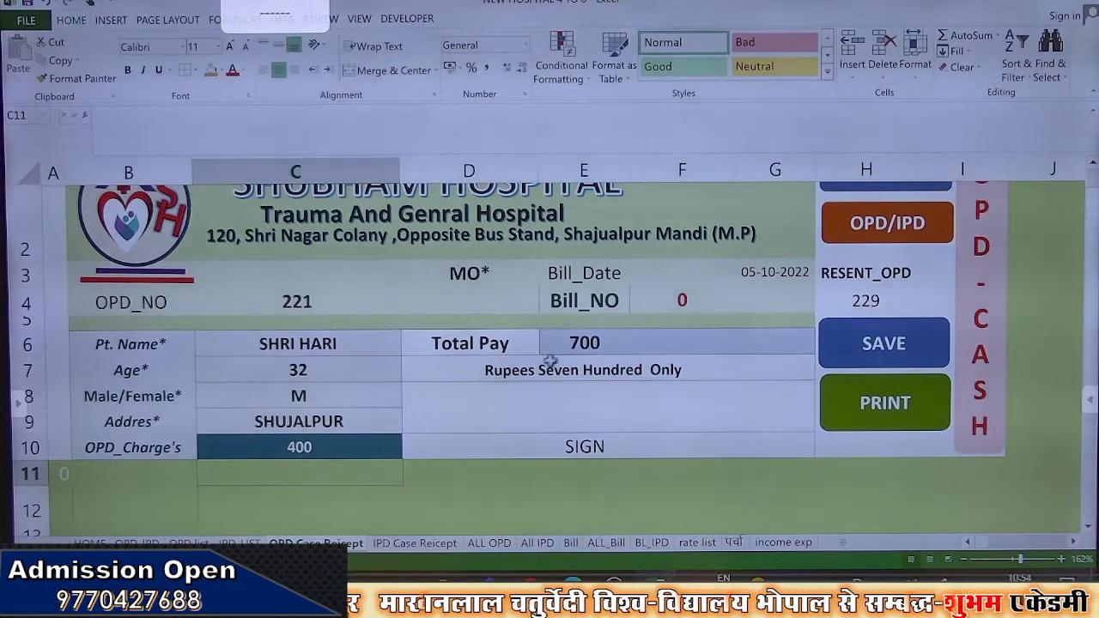
click(567, 343)
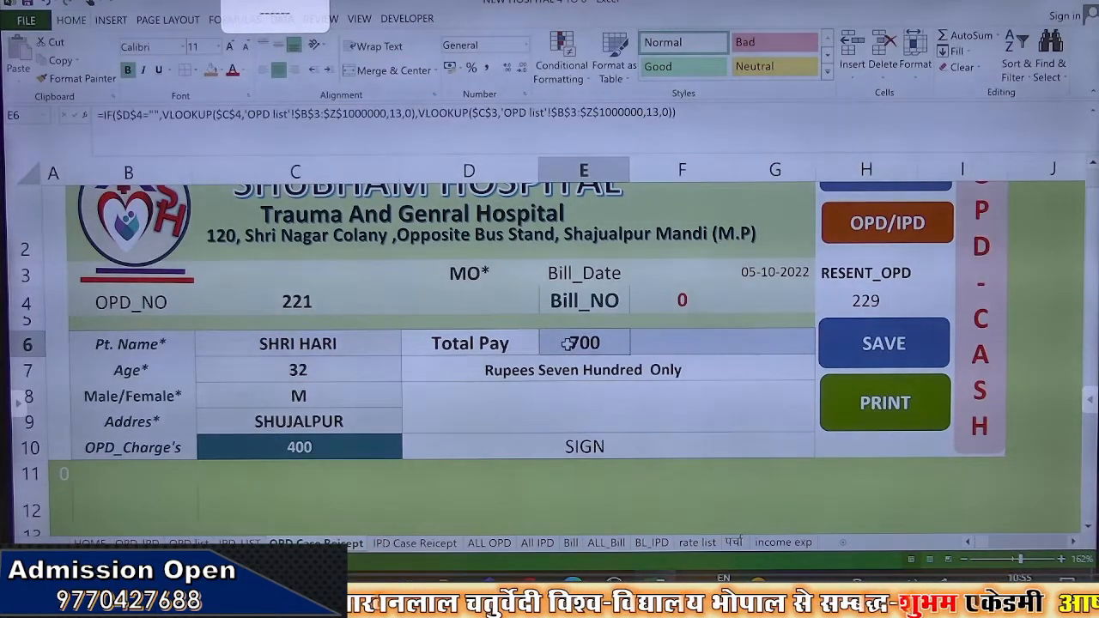
double_click(566, 344)
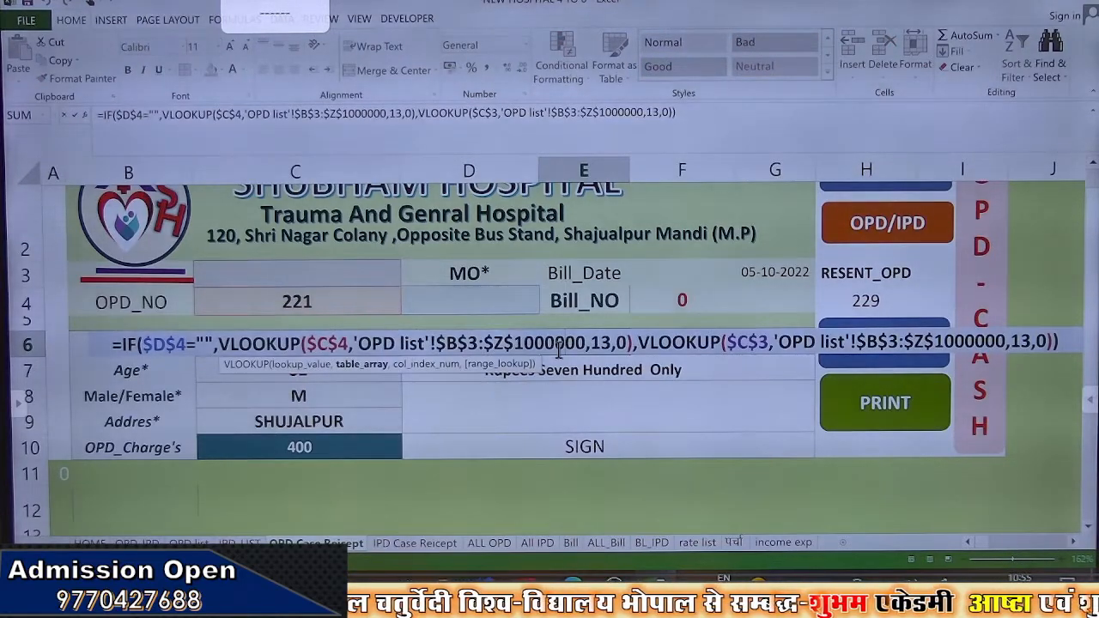
key(Return)
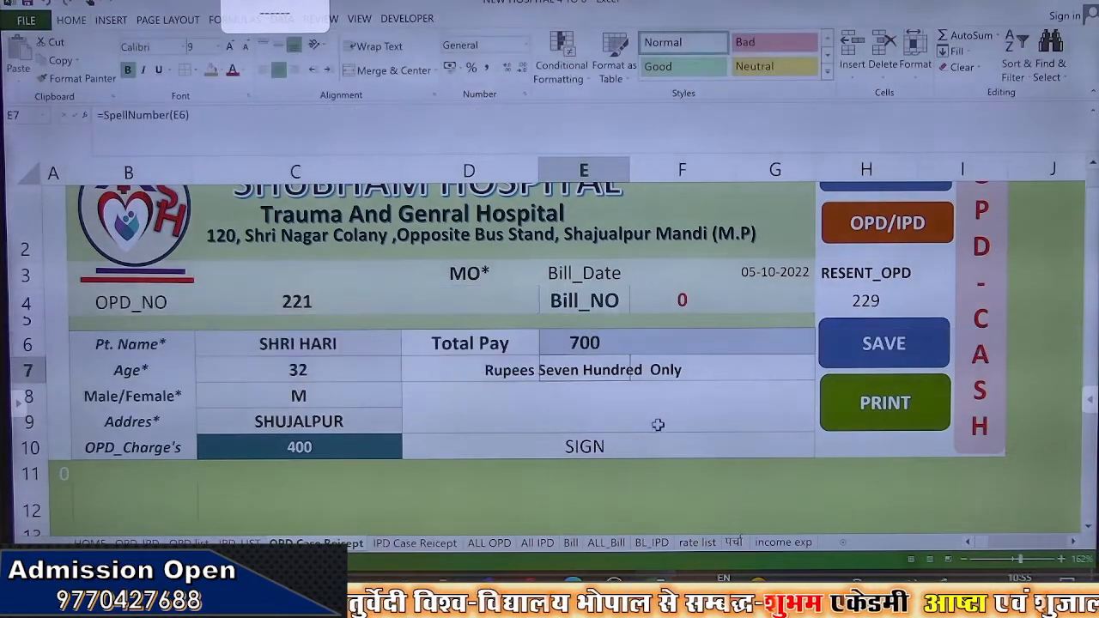
Review the receipt's OPD charge, Total Pay and amount-in-words cells, and the Total formula in cell N6 of the IPD_LIST sheet
scroll(652, 421, up, 1)
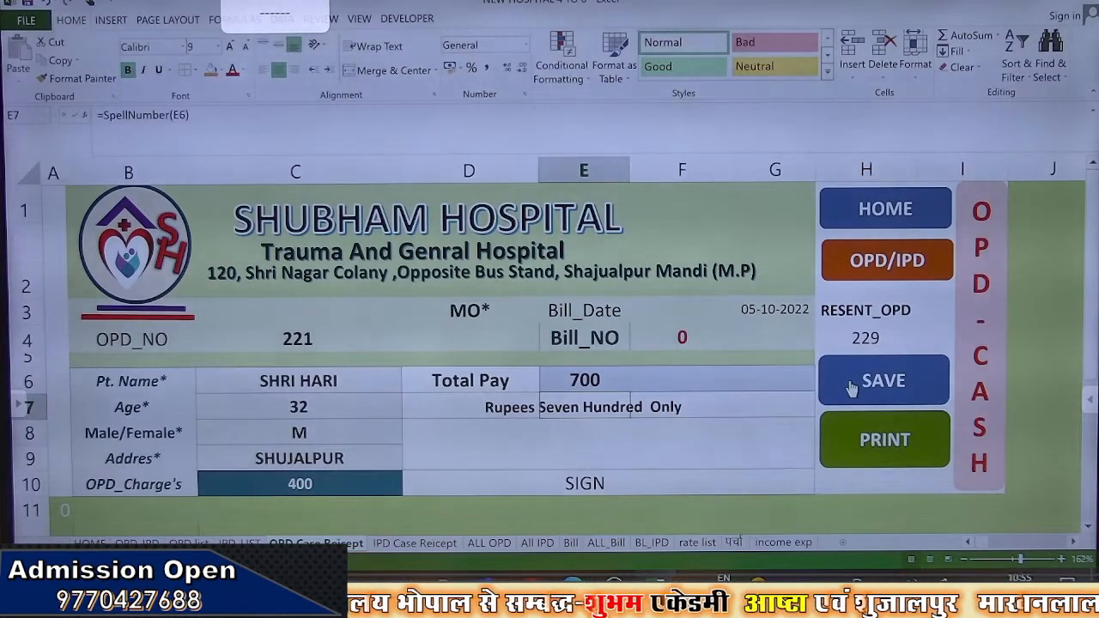
click(318, 490)
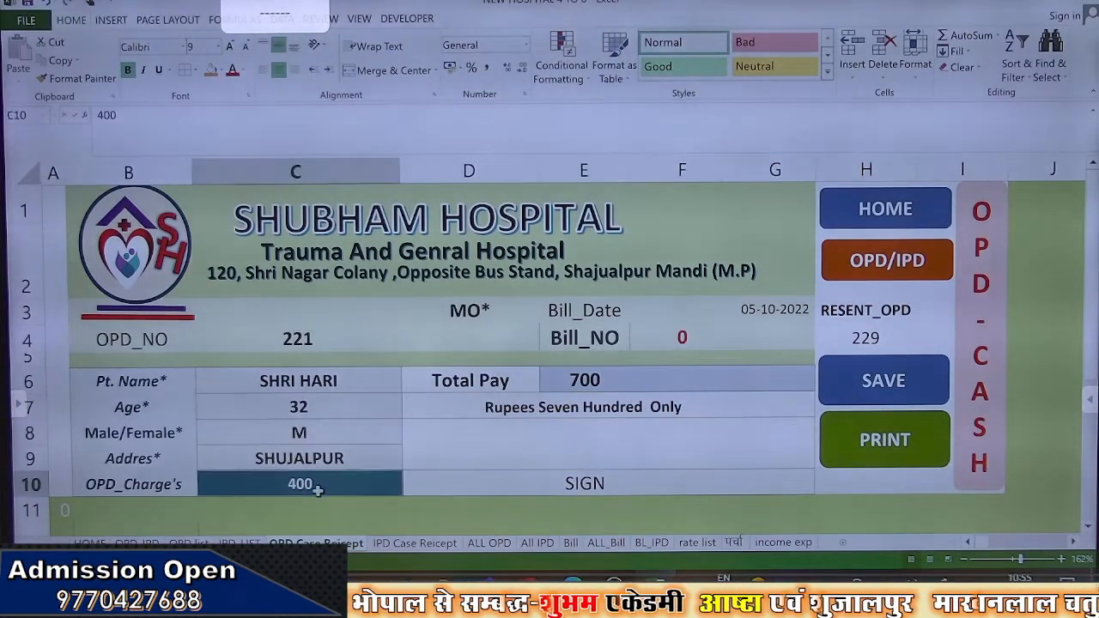
click(579, 385)
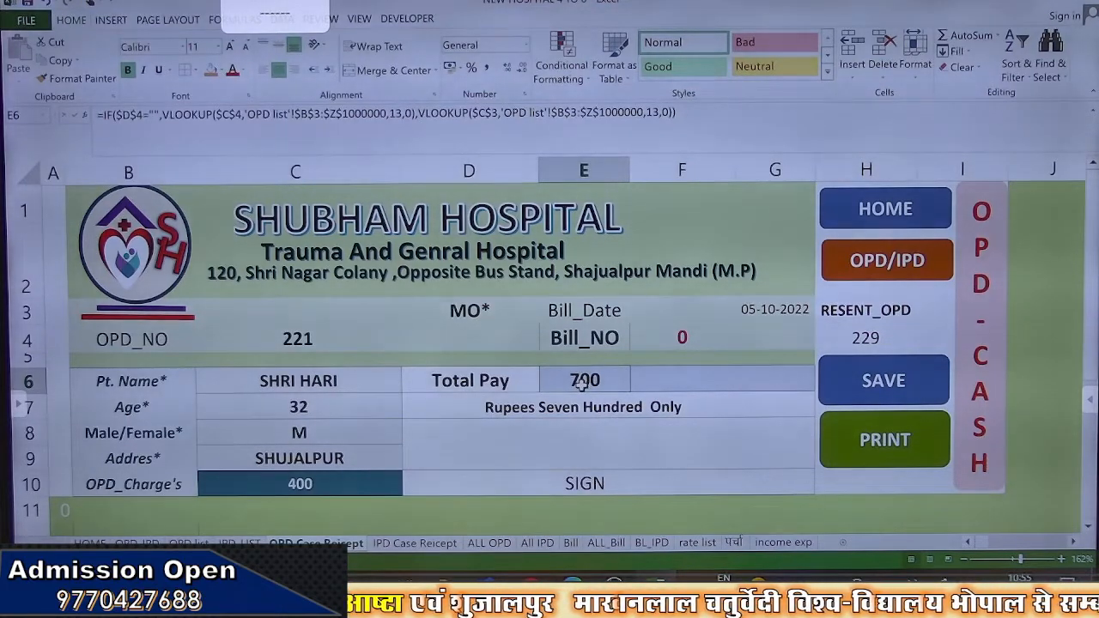
key(Down)
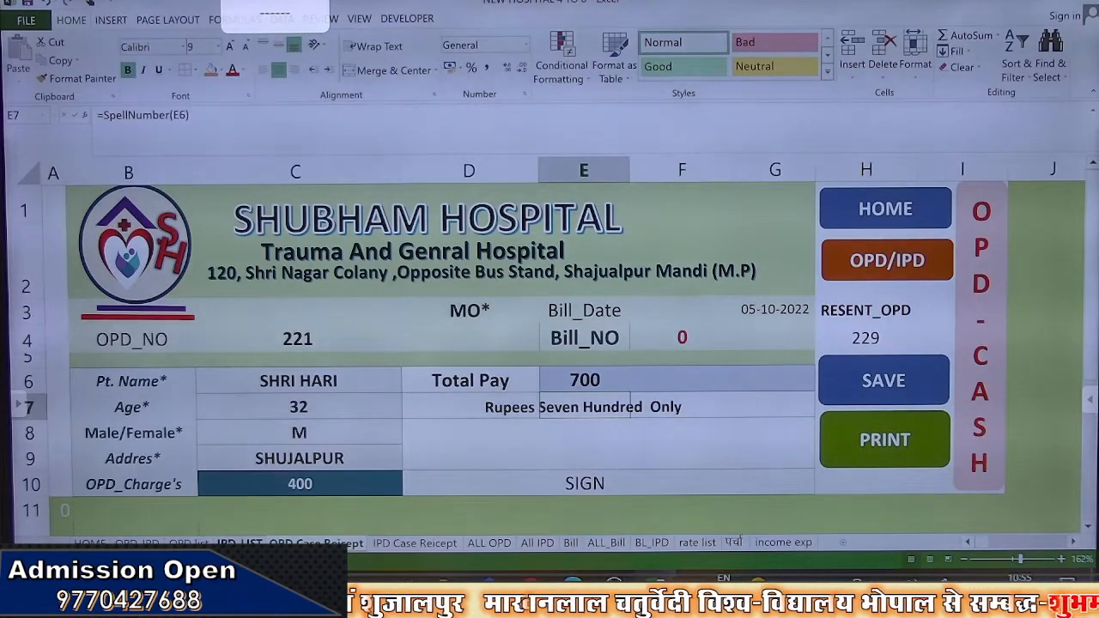
click(240, 543)
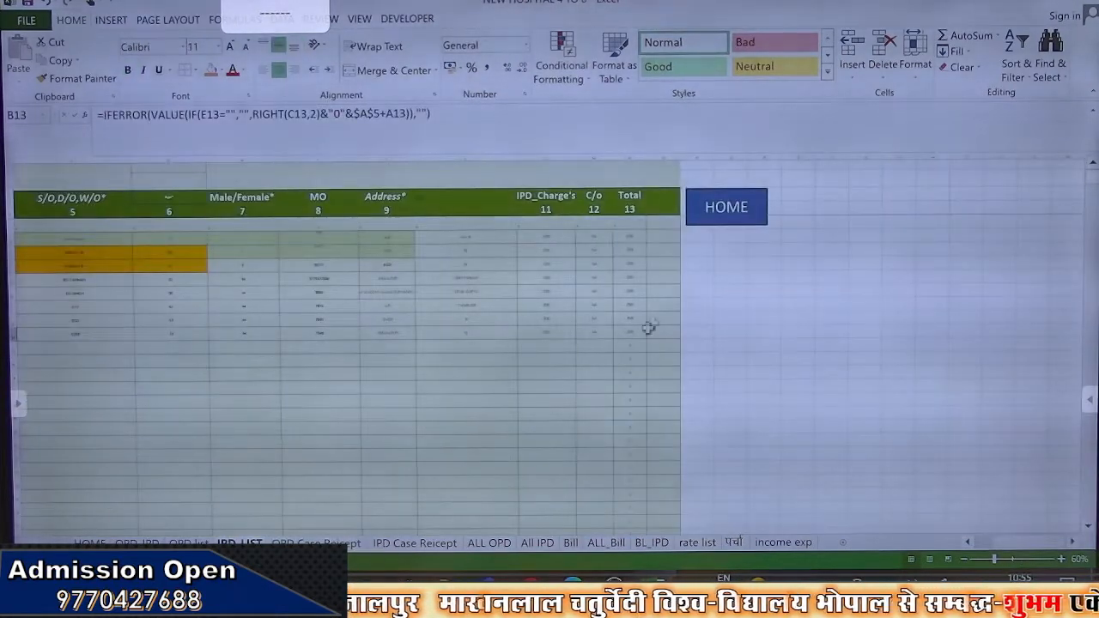
click(628, 232)
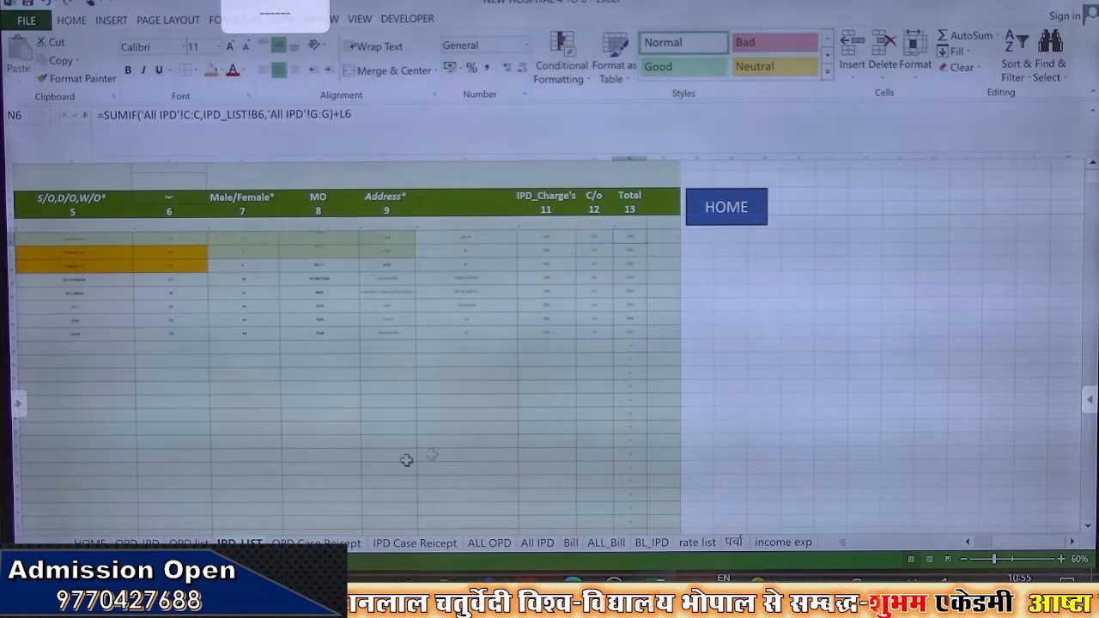
key(ctrl+Page_Up)
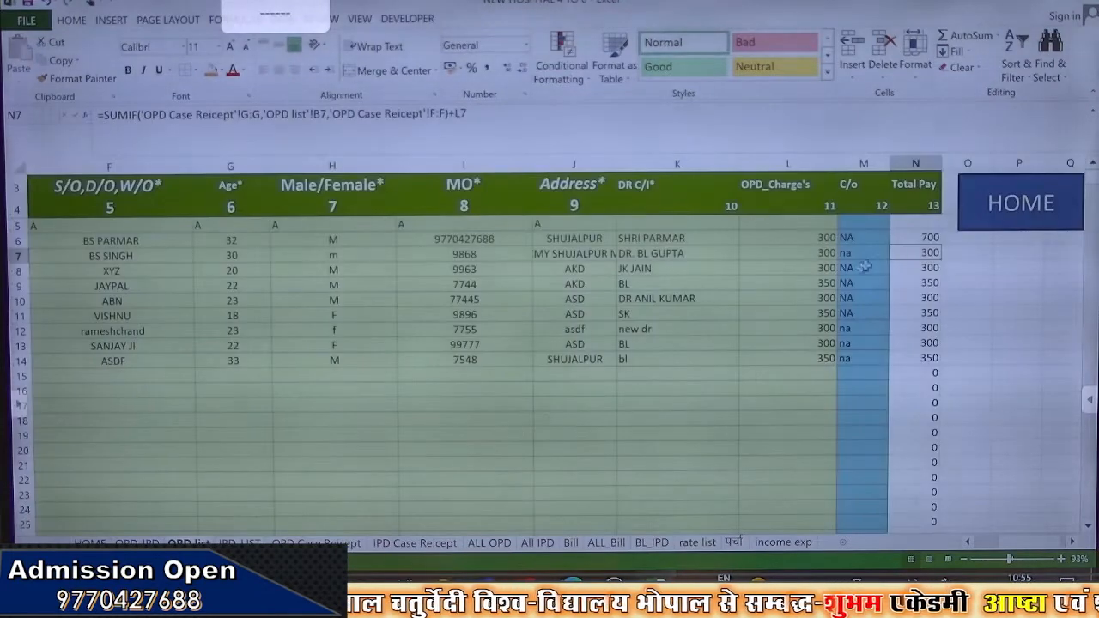
click(919, 236)
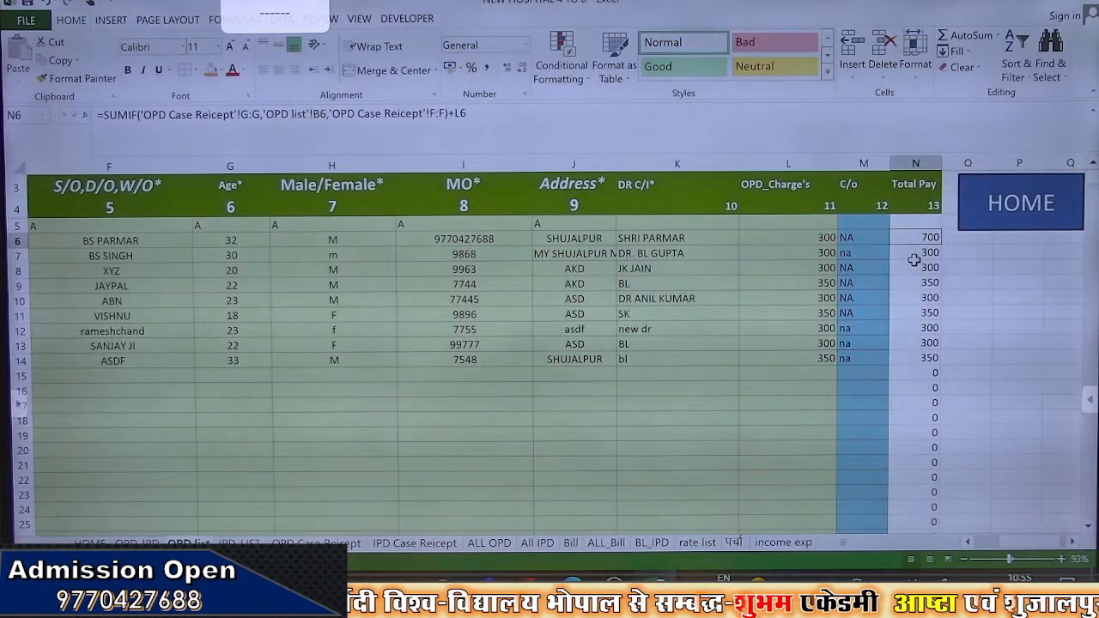
text(=)
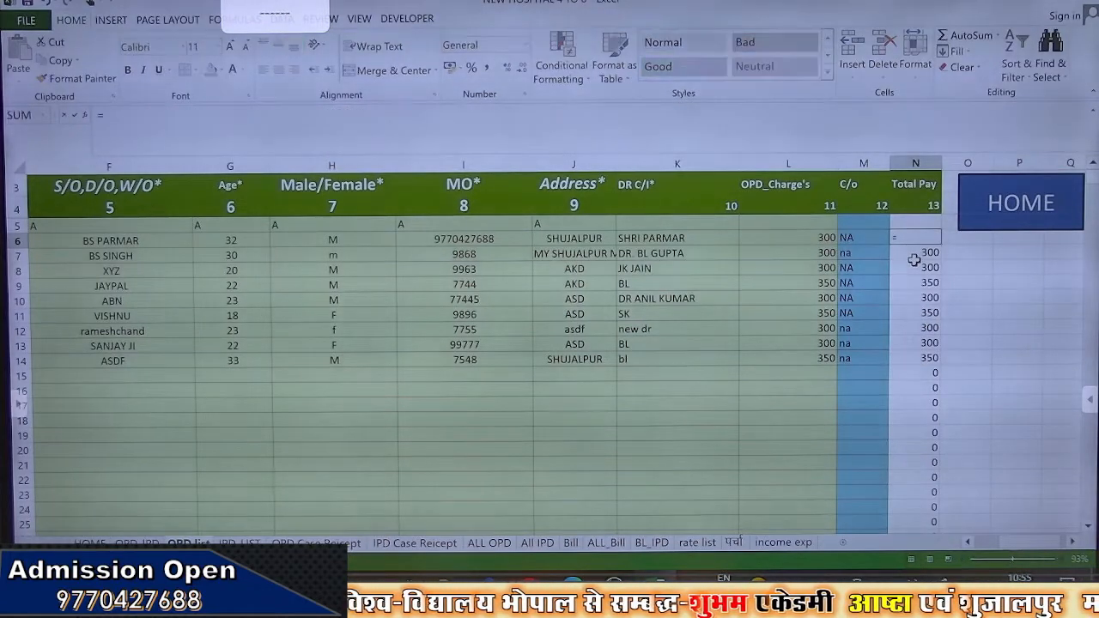
text(SUM)
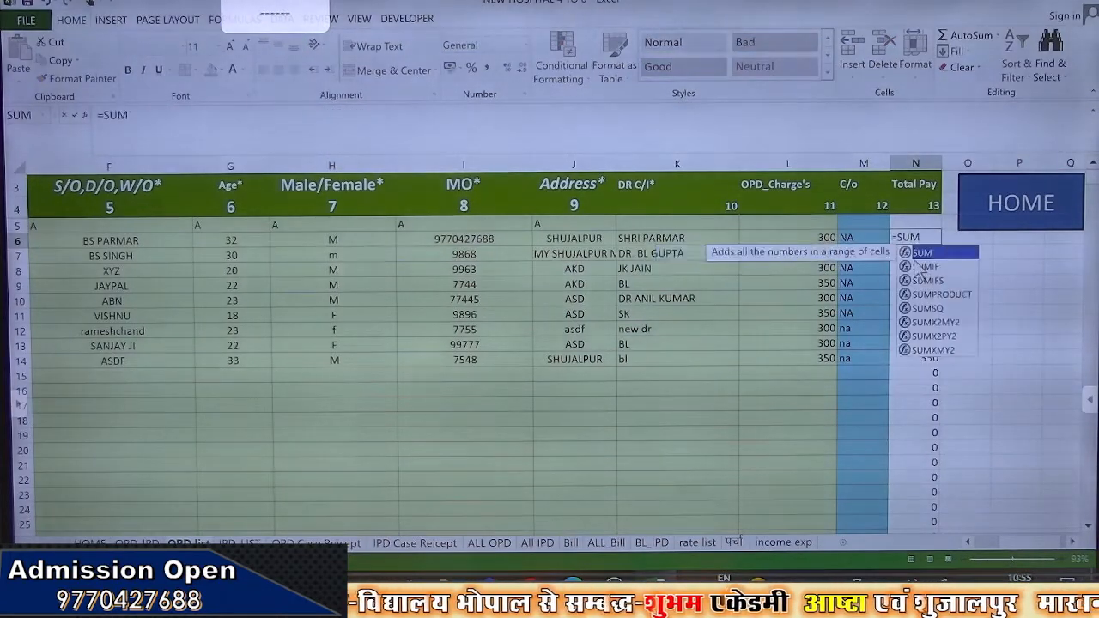
text(IF)
double_click(916, 255)
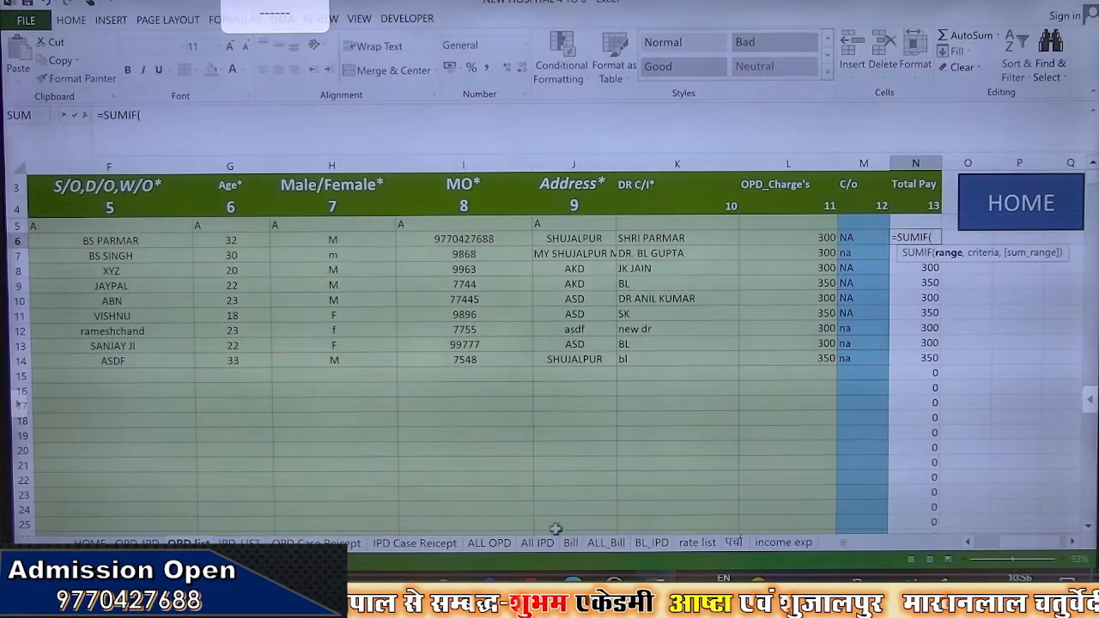
click(489, 550)
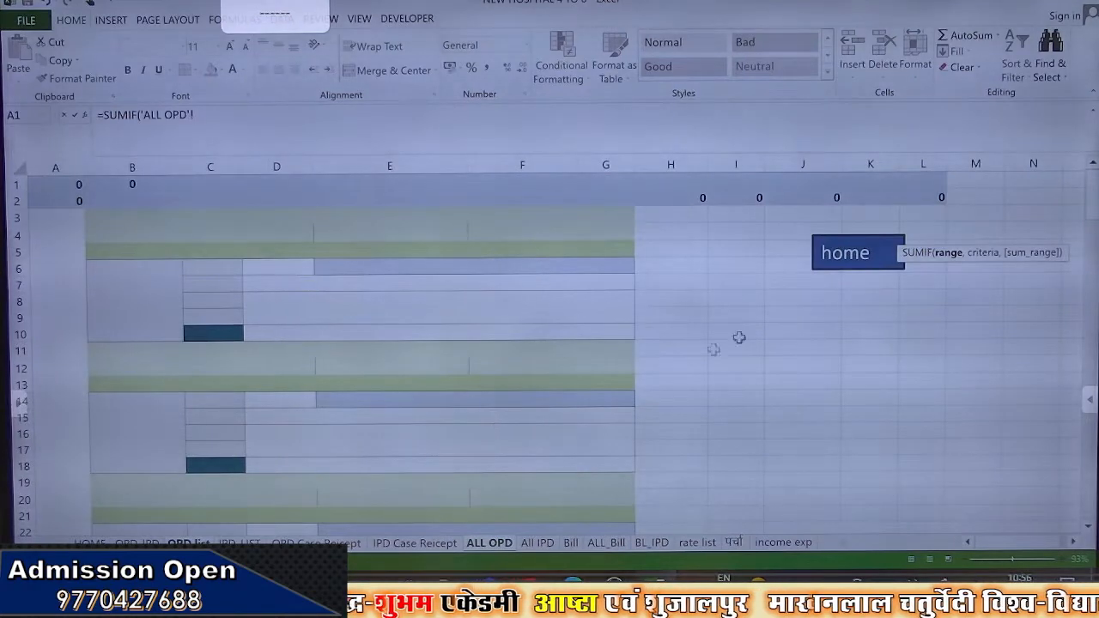
key(BackSpace)
key(BackSpace)
key(BackSpace)
key(BackSpace)
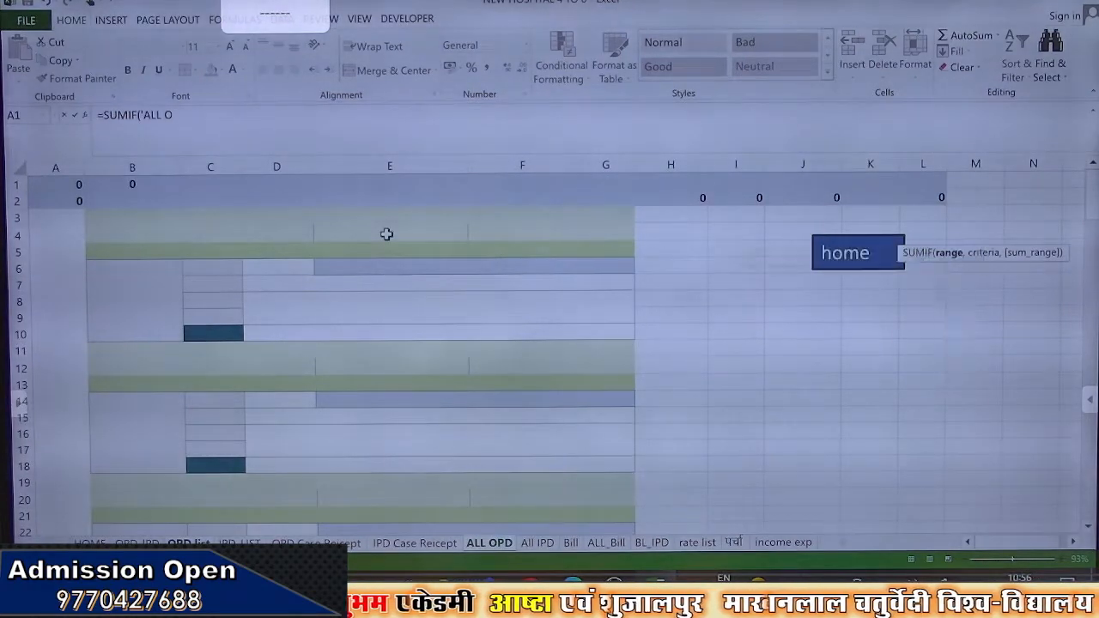
key(Escape)
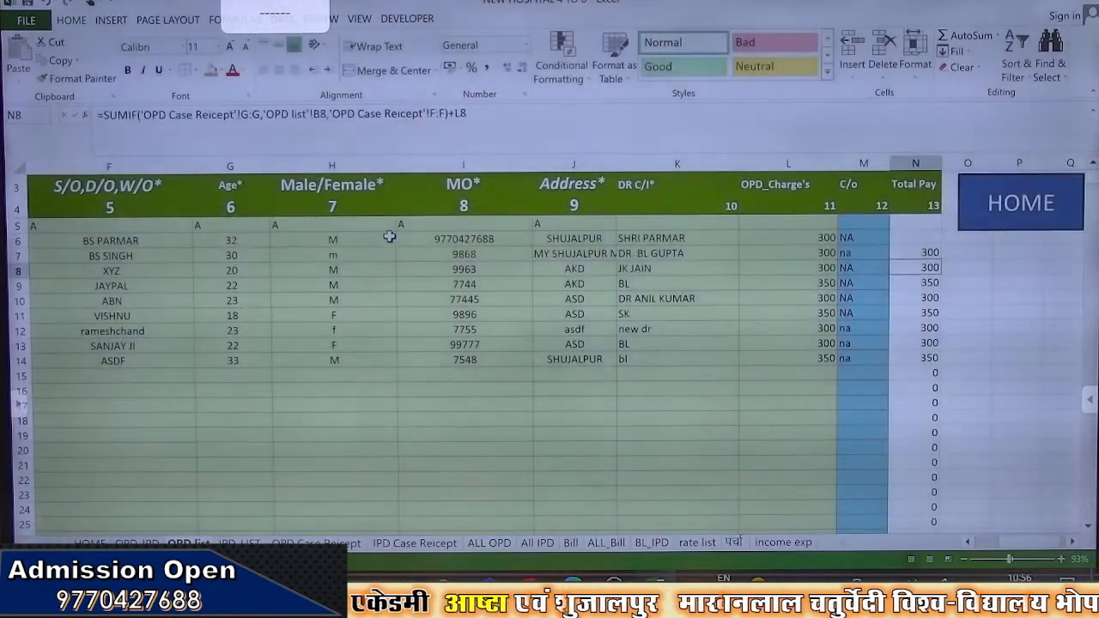
Save the OPD receipt with its save macro and check the Total Pay row of its copy in the ALL OPD sheet
click(339, 543)
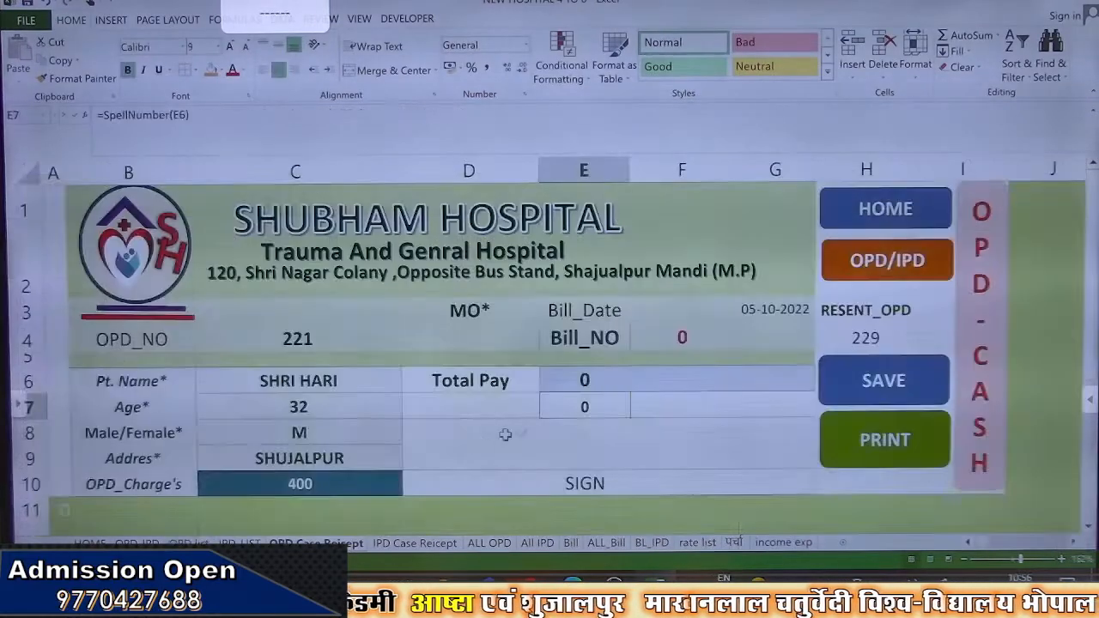
click(887, 383)
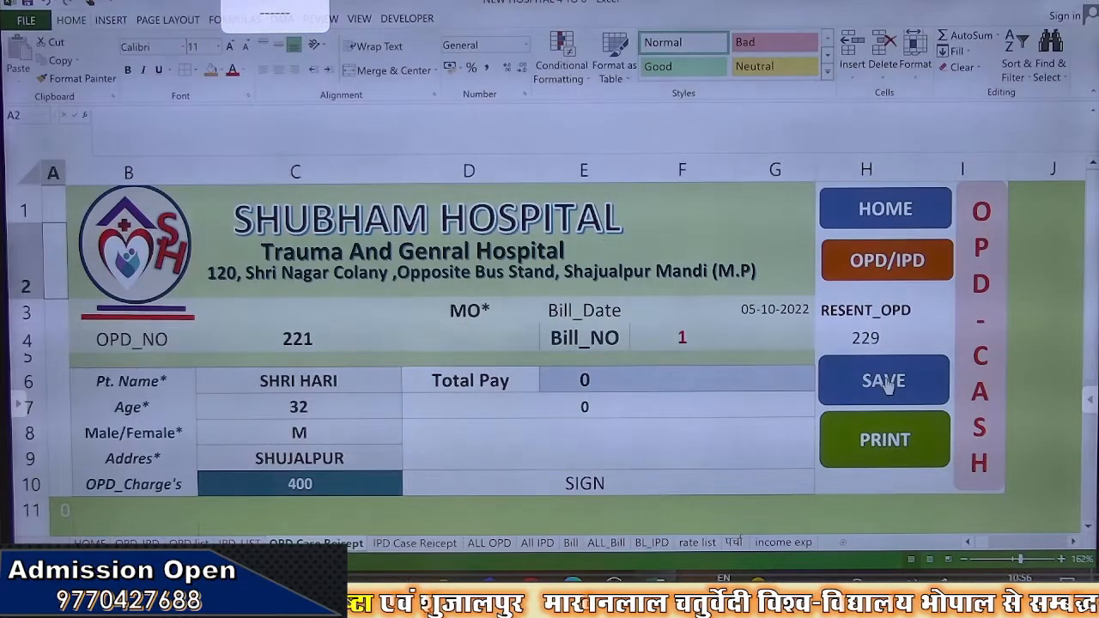
click(481, 544)
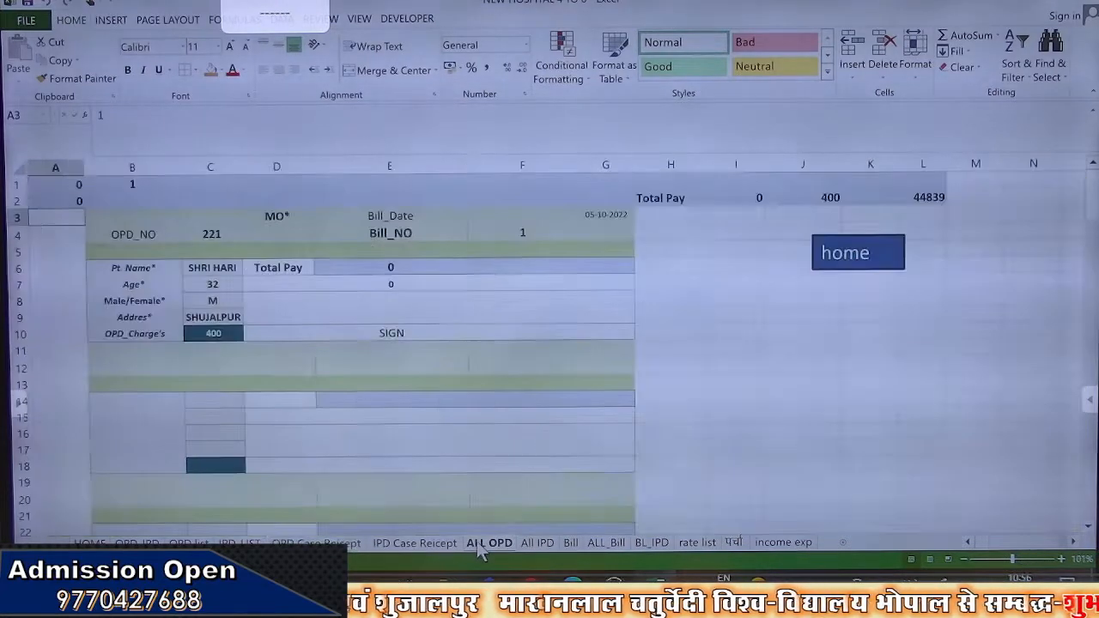
click(415, 270)
click(486, 267)
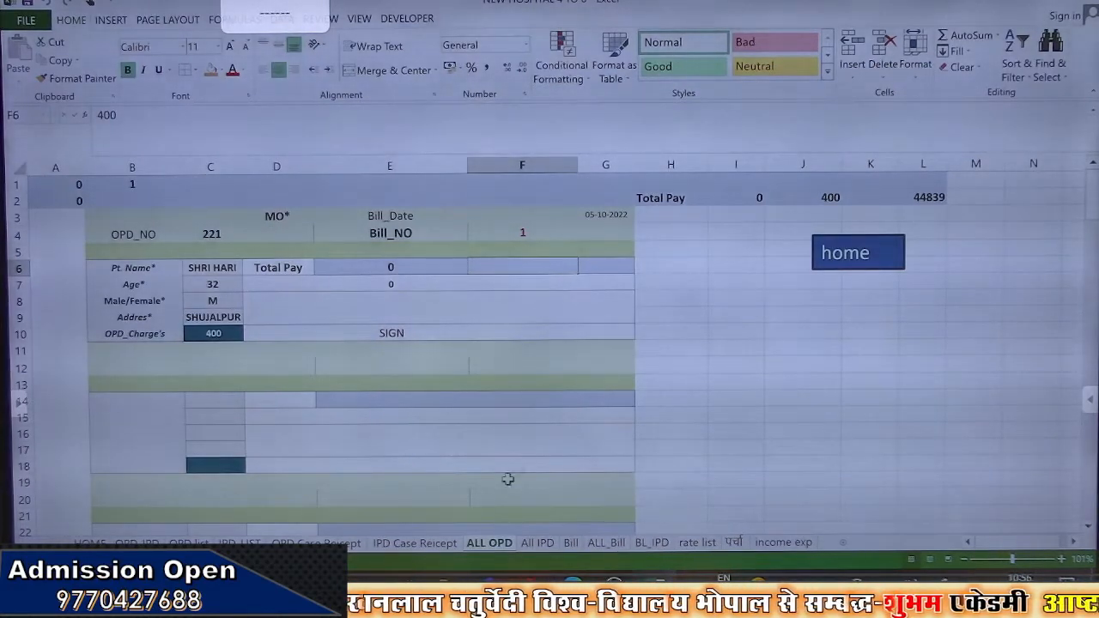
Enter =SUMIF('ALL OPD'!G:G,'OPD list'!B6,'ALL OPD'!F:F) in Total Pay cell N6 of the OPD list sheet
key(ctrl+Page_Up)
key(ctrl+Page_Up)
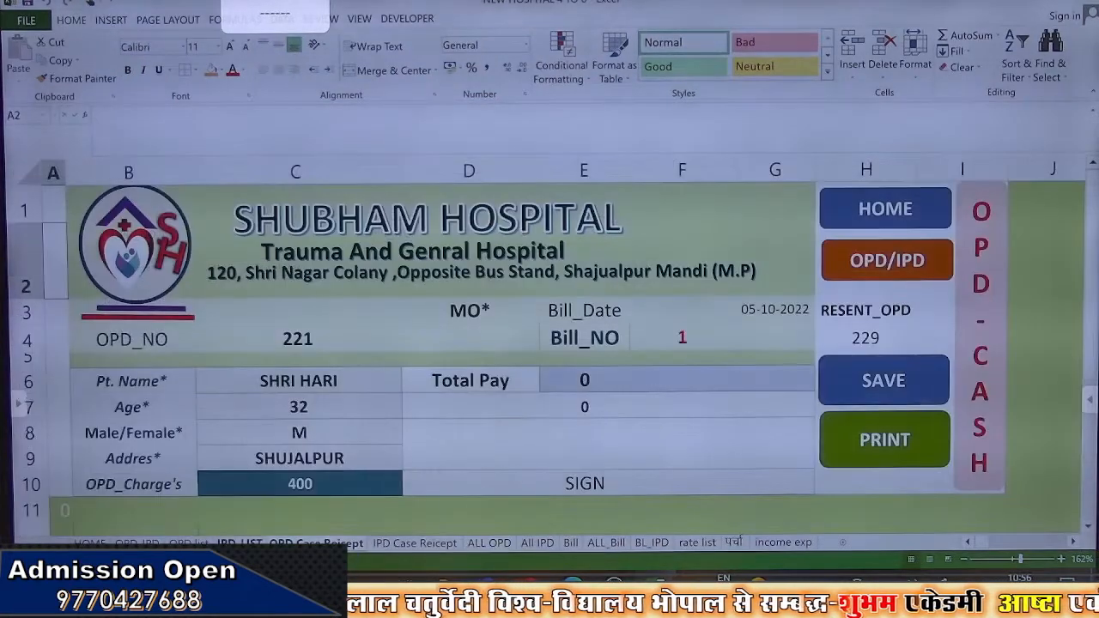
key(ctrl+Page_Up)
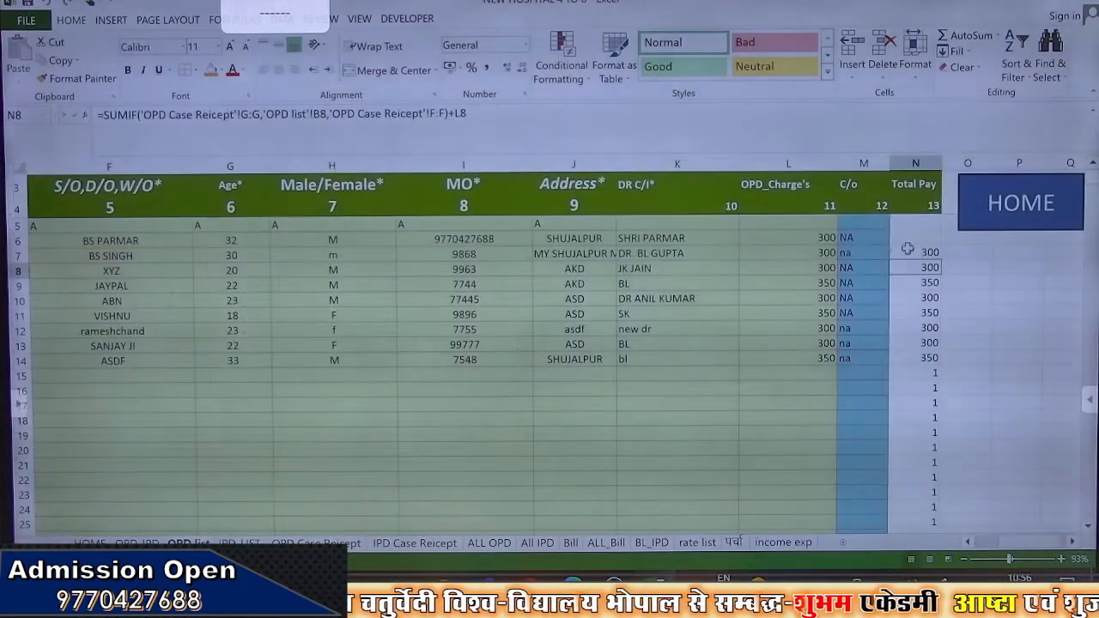
text(=S)
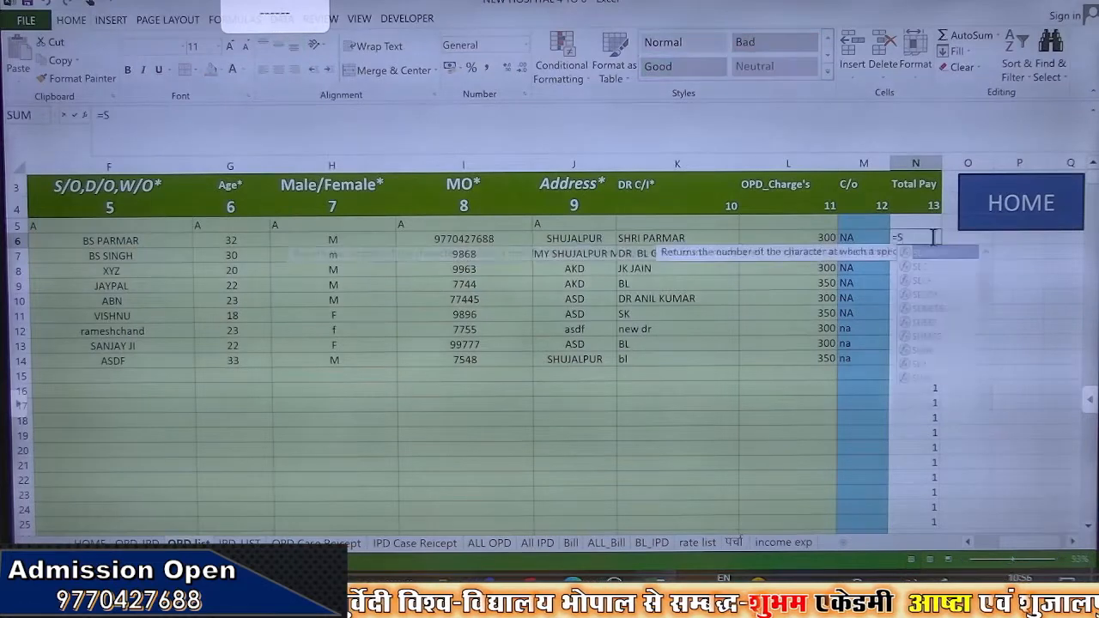
text(UMIF()
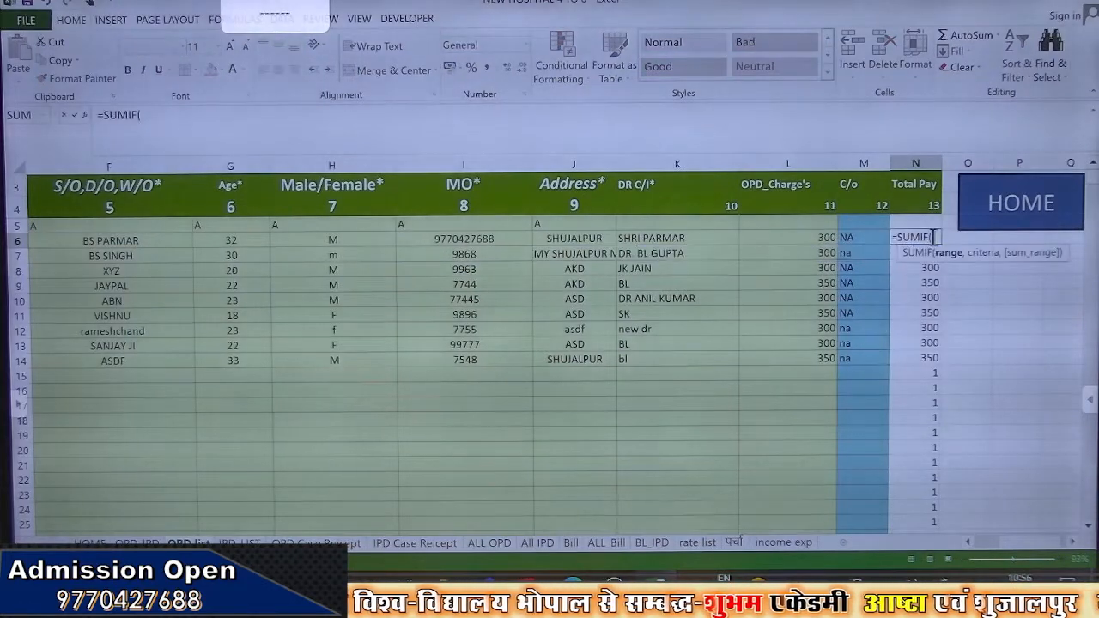
click(506, 546)
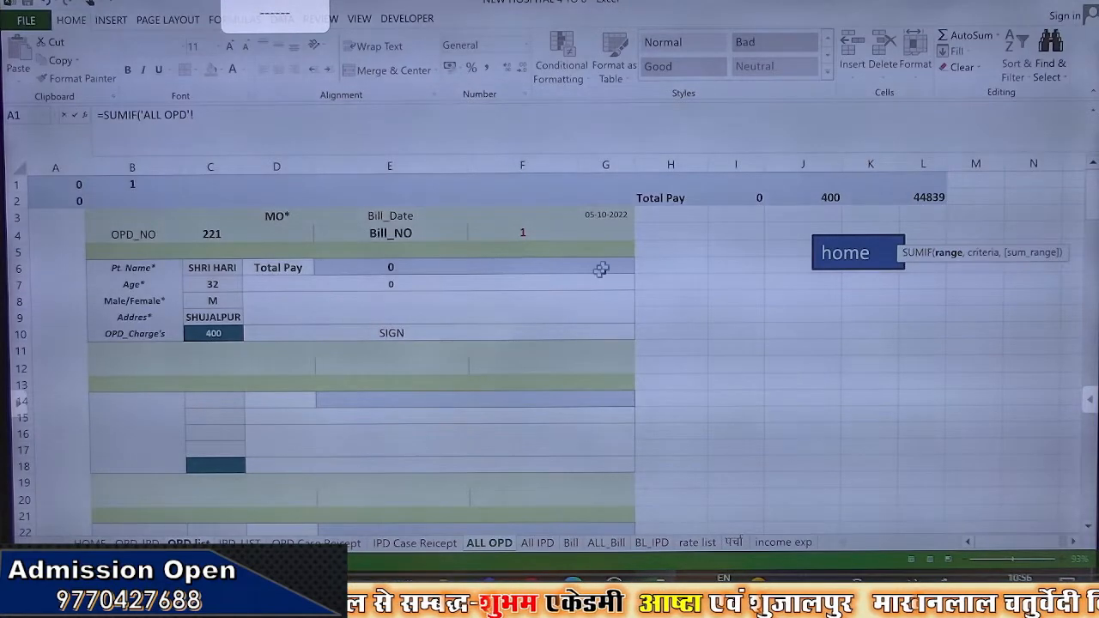
click(612, 166)
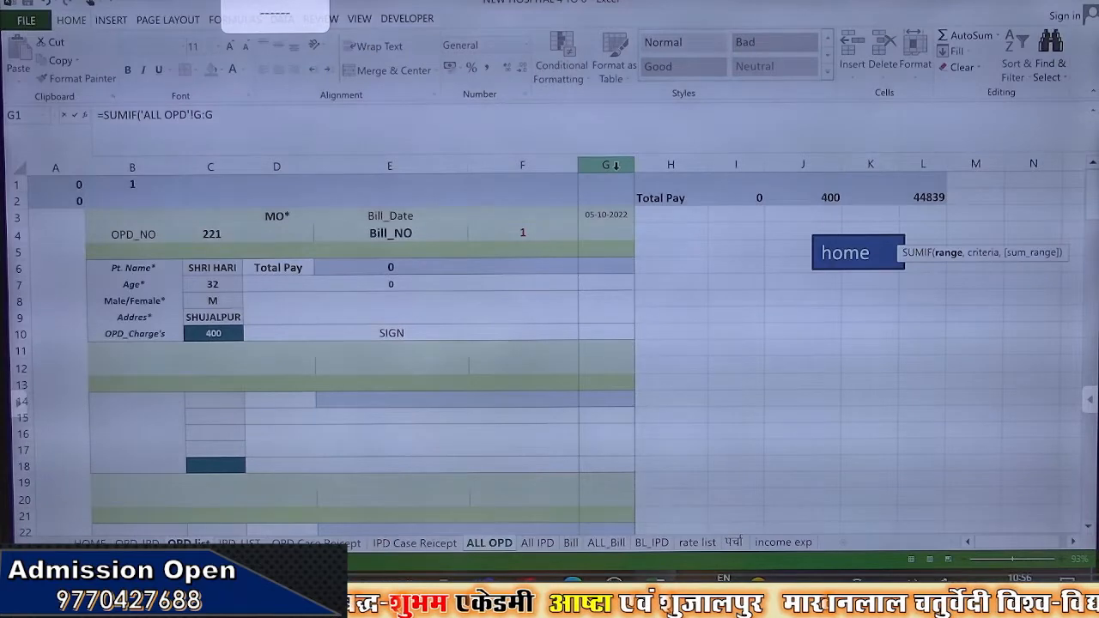
text(,)
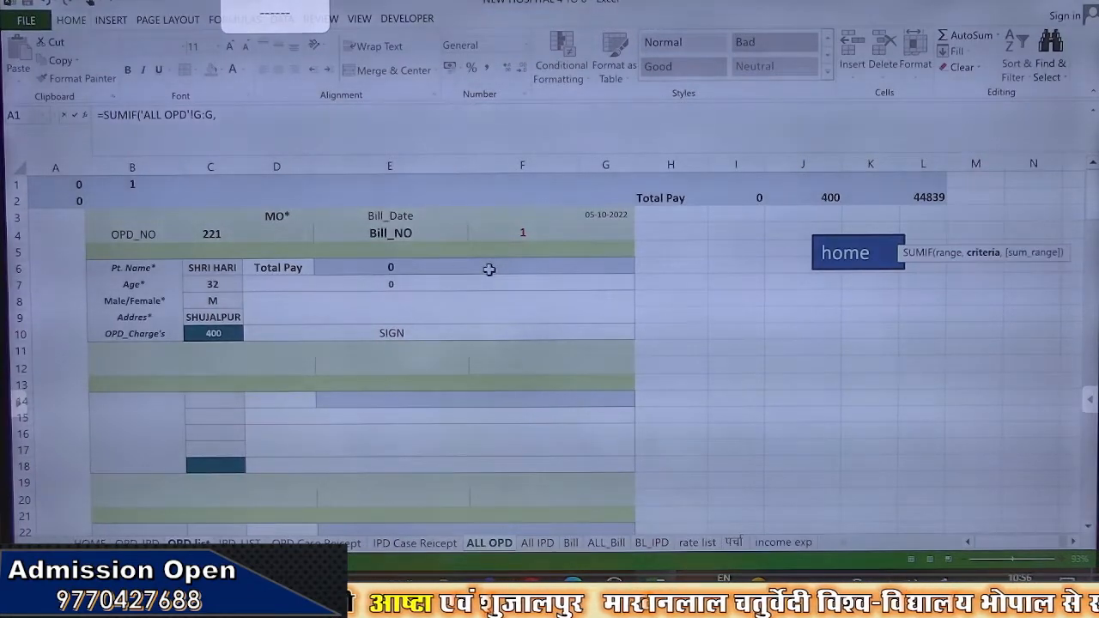
click(189, 542)
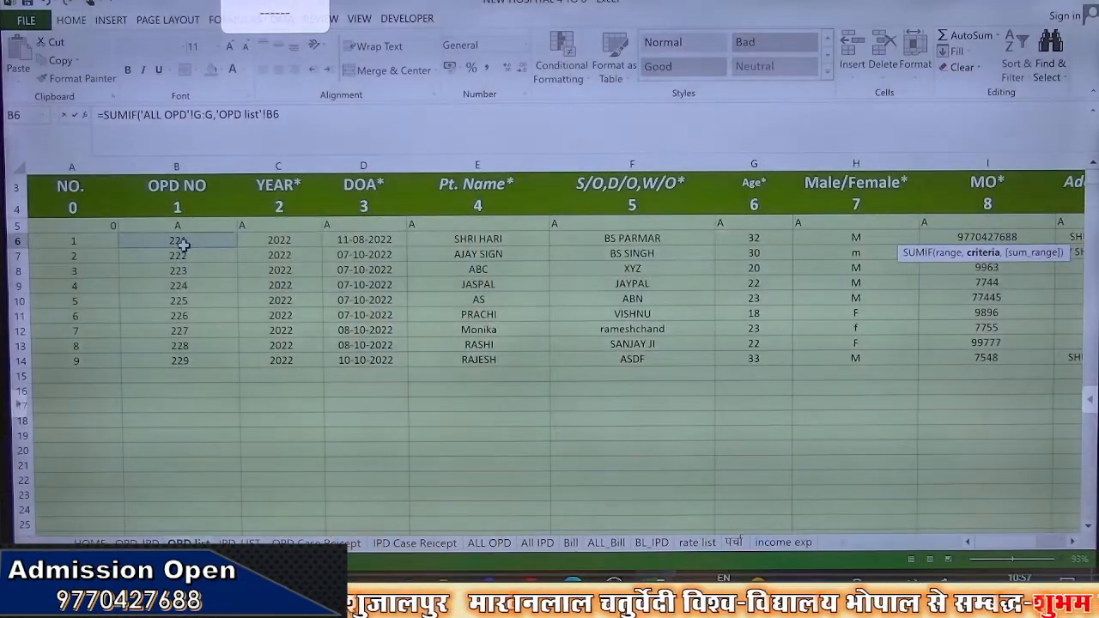
text(,)
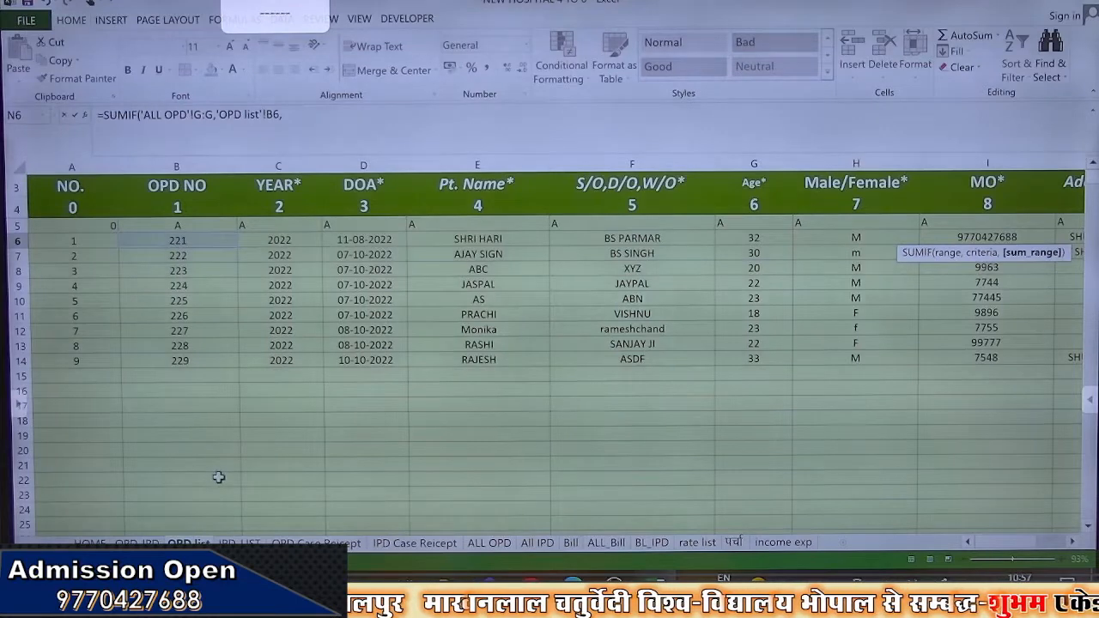
click(489, 543)
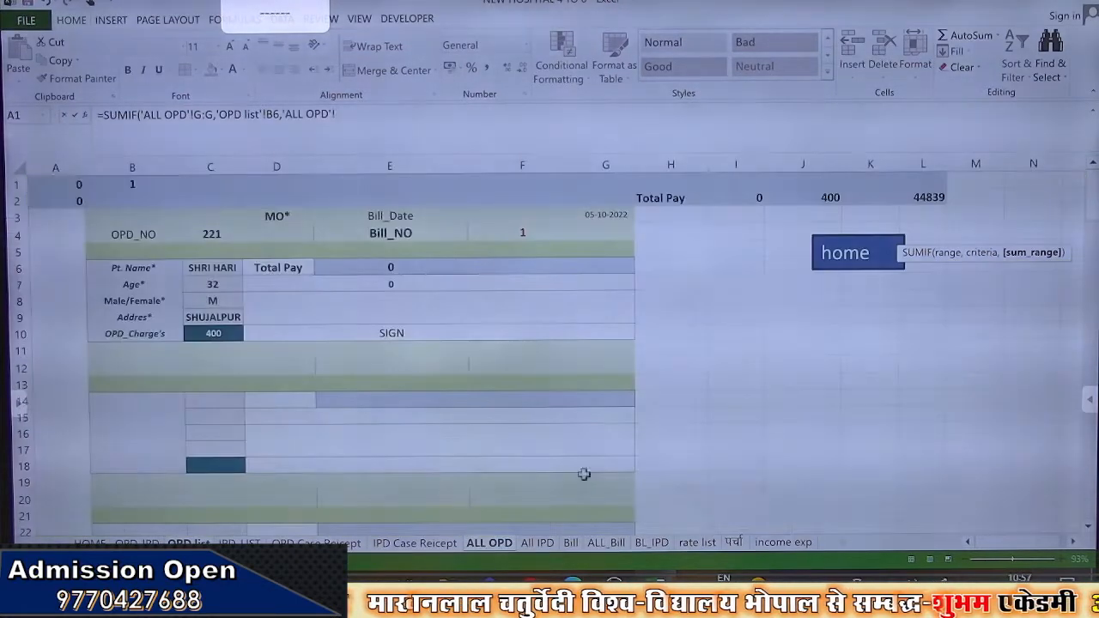
click(511, 168)
text())
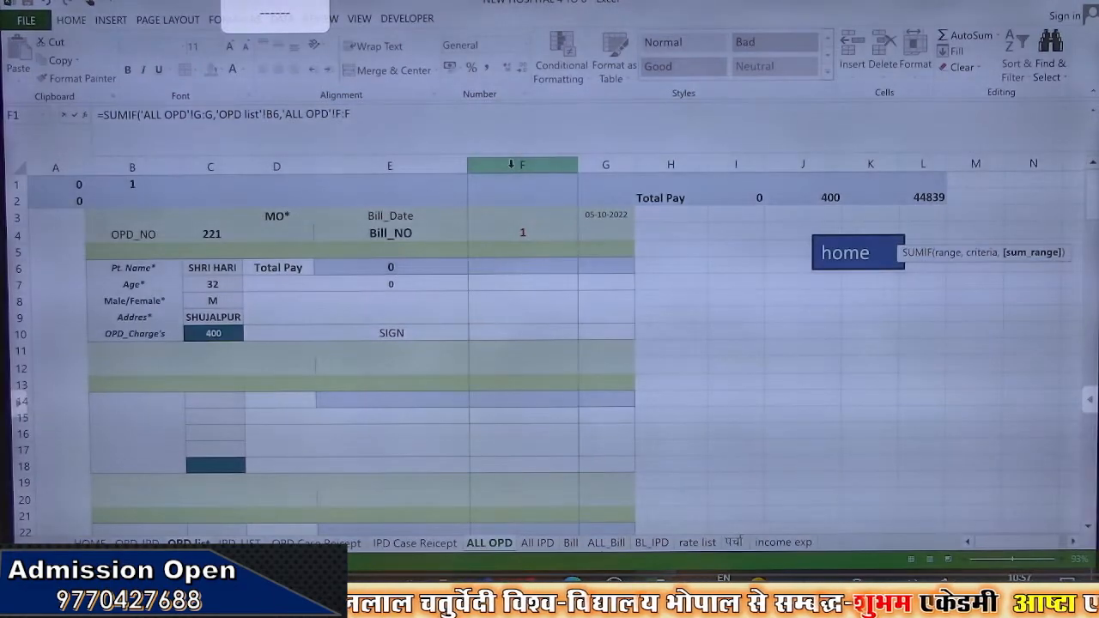
key(Return)
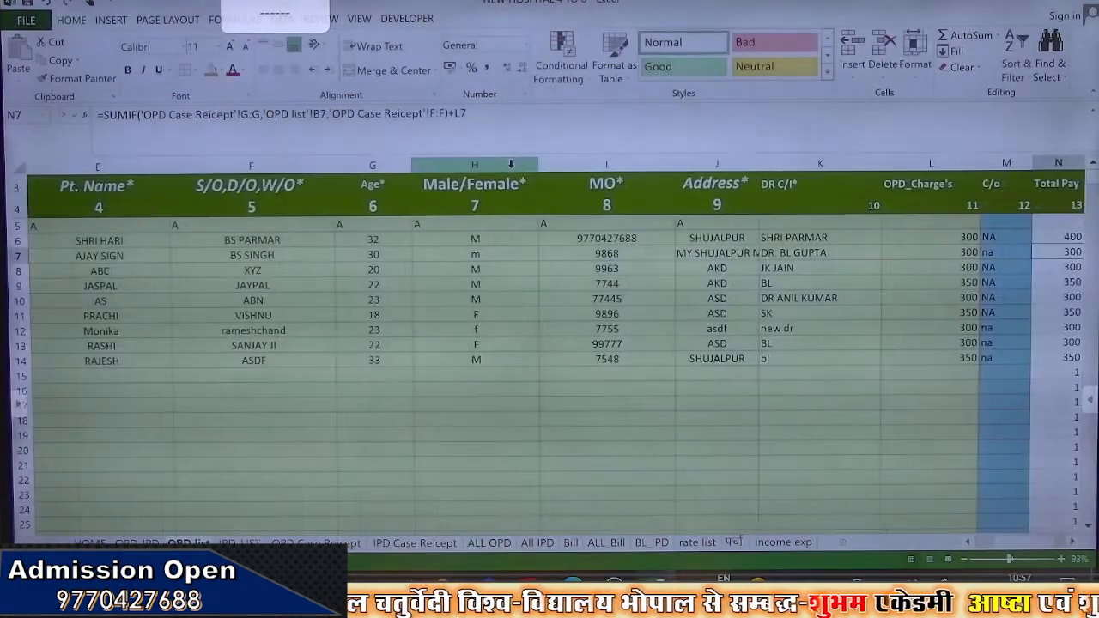
Examine the saved receipt's charge in C10 and the helper cells F6 and G6 of ALL OPD, and return to the OPD list
scroll(209, 397, right, 2)
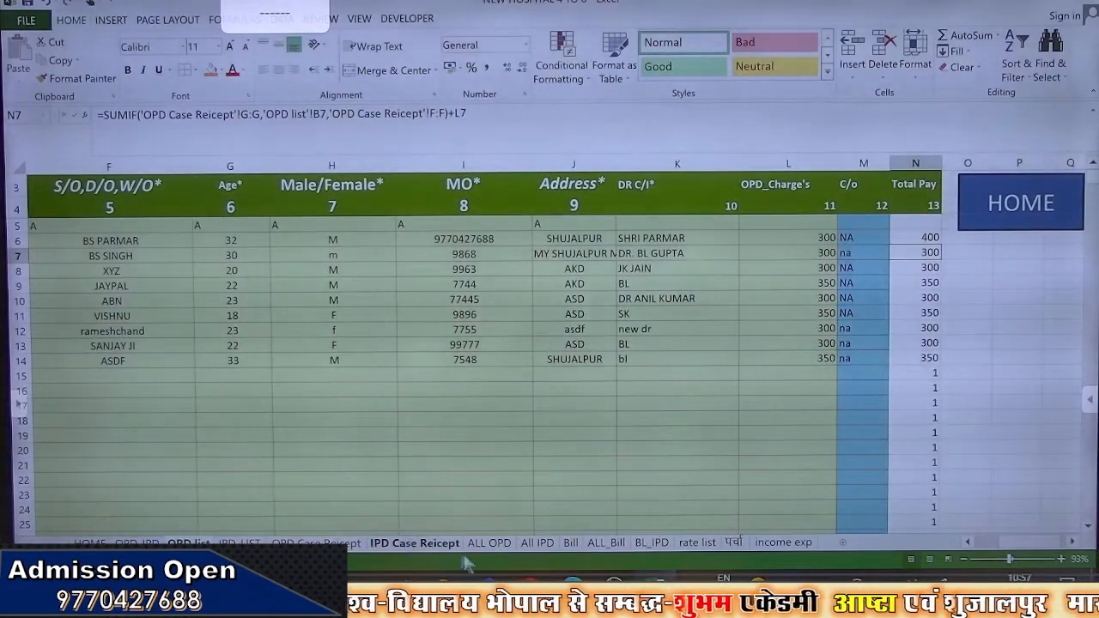
click(489, 543)
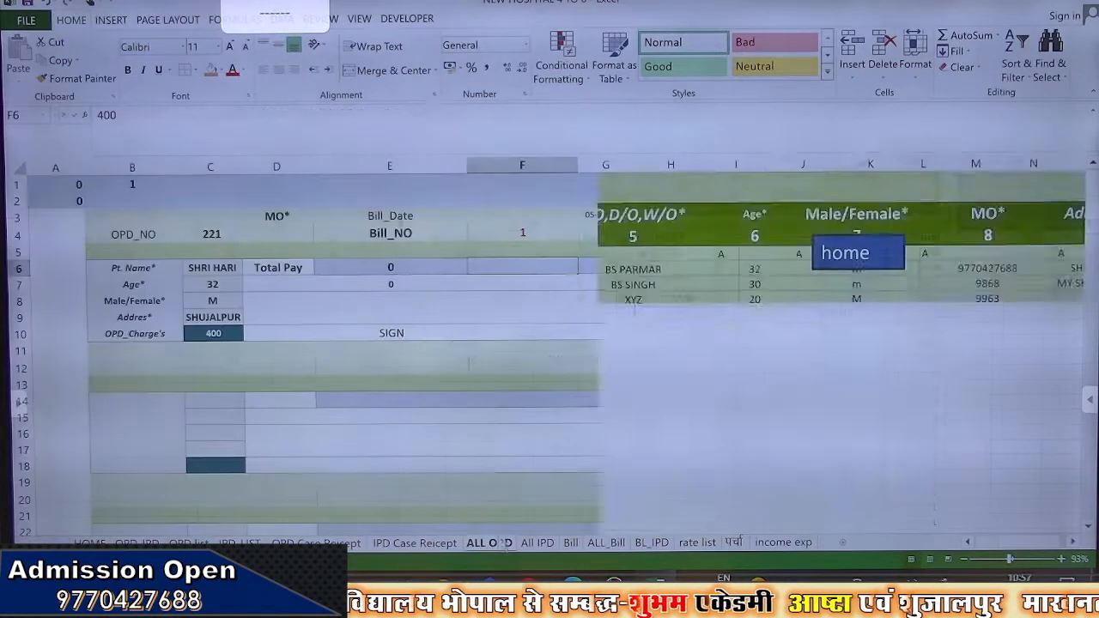
click(212, 334)
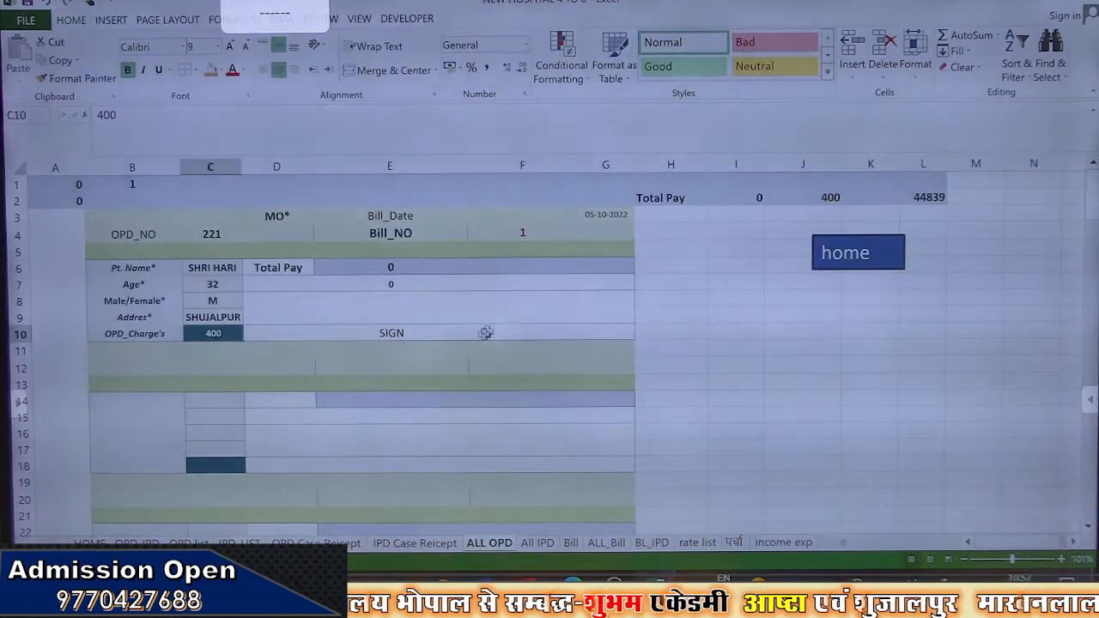
click(616, 249)
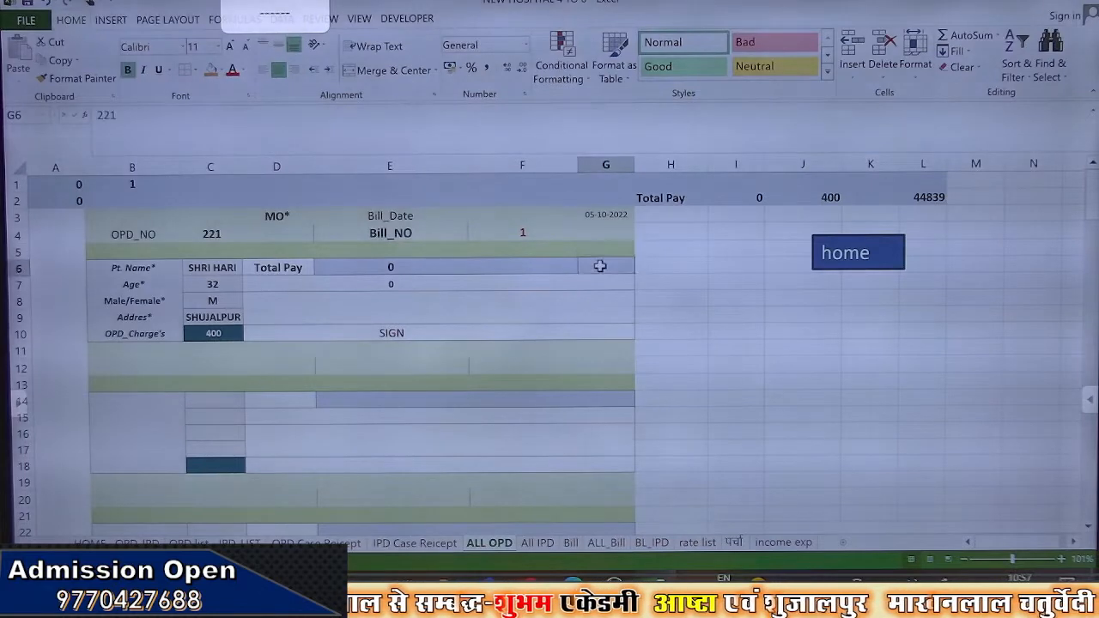
click(599, 267)
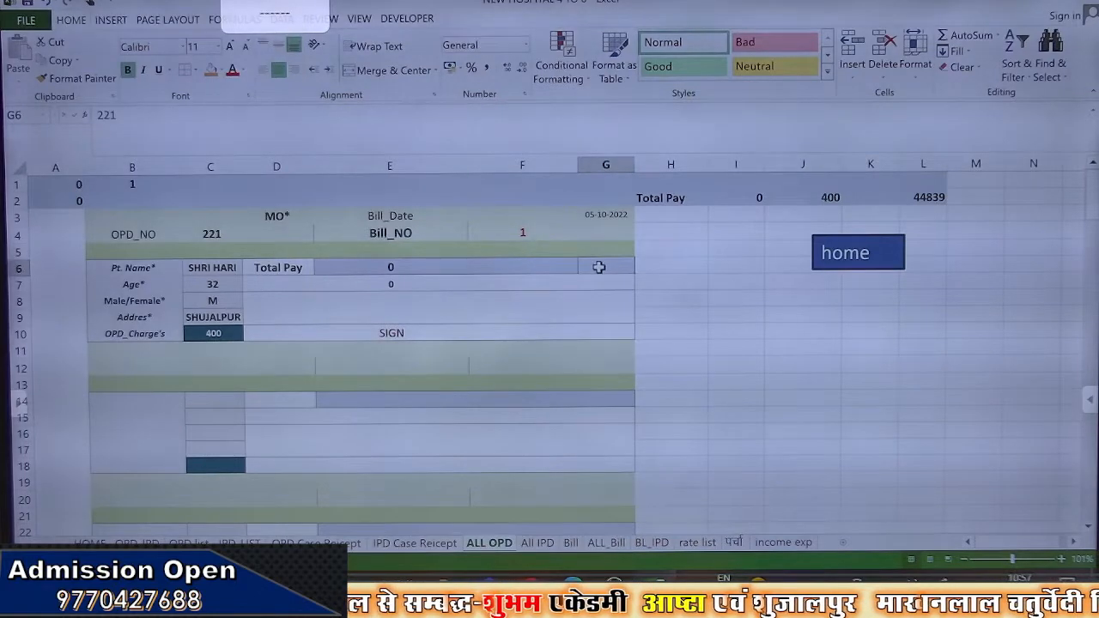
click(554, 272)
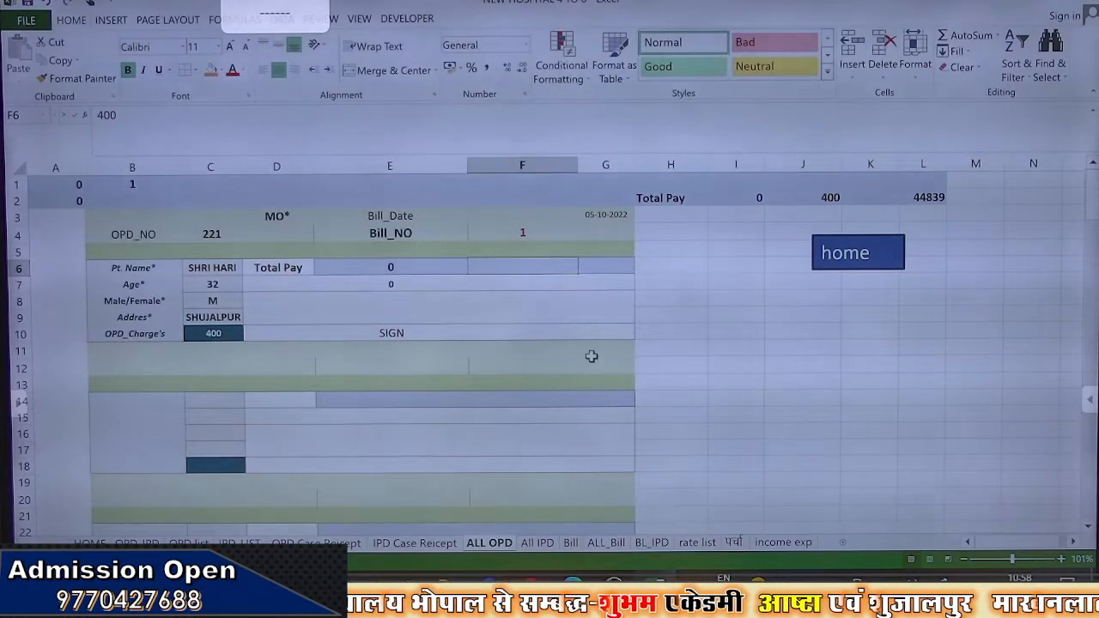
click(605, 266)
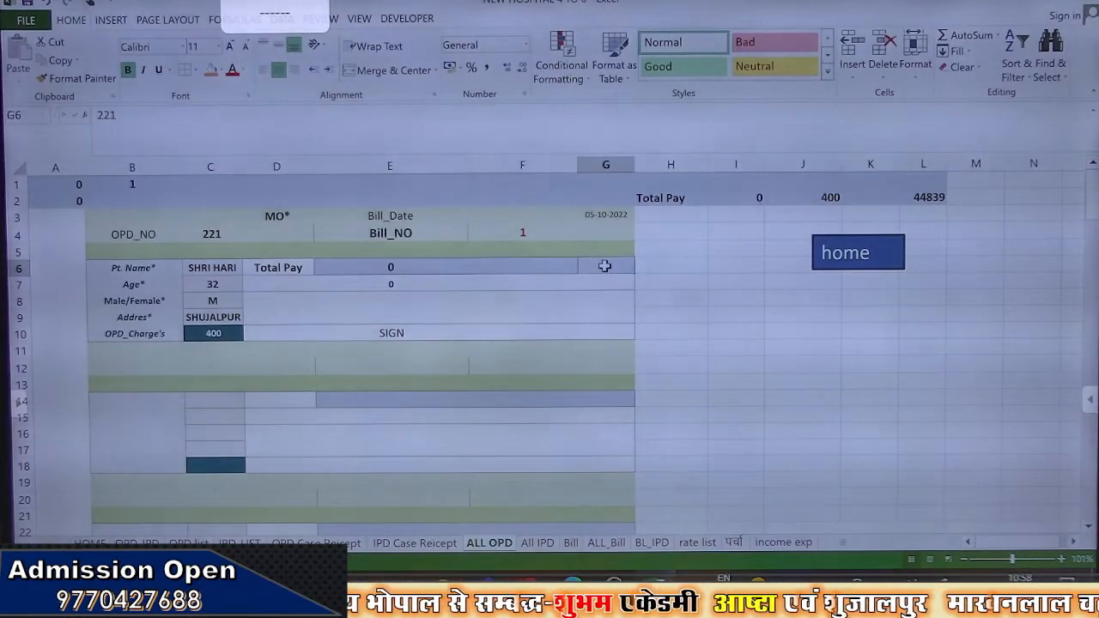
click(565, 265)
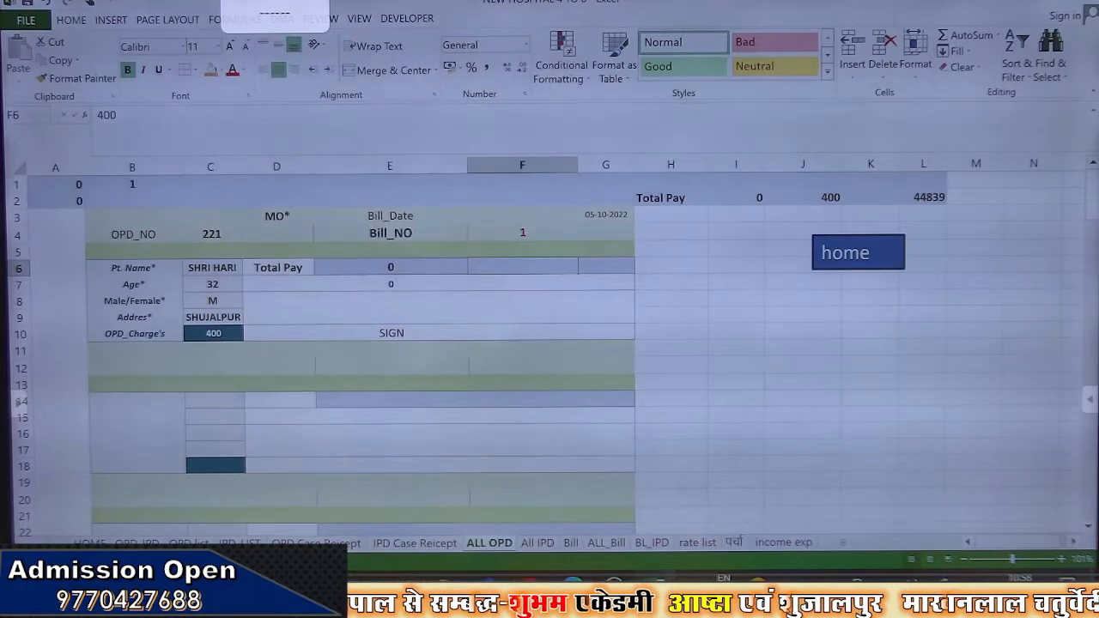
click(189, 543)
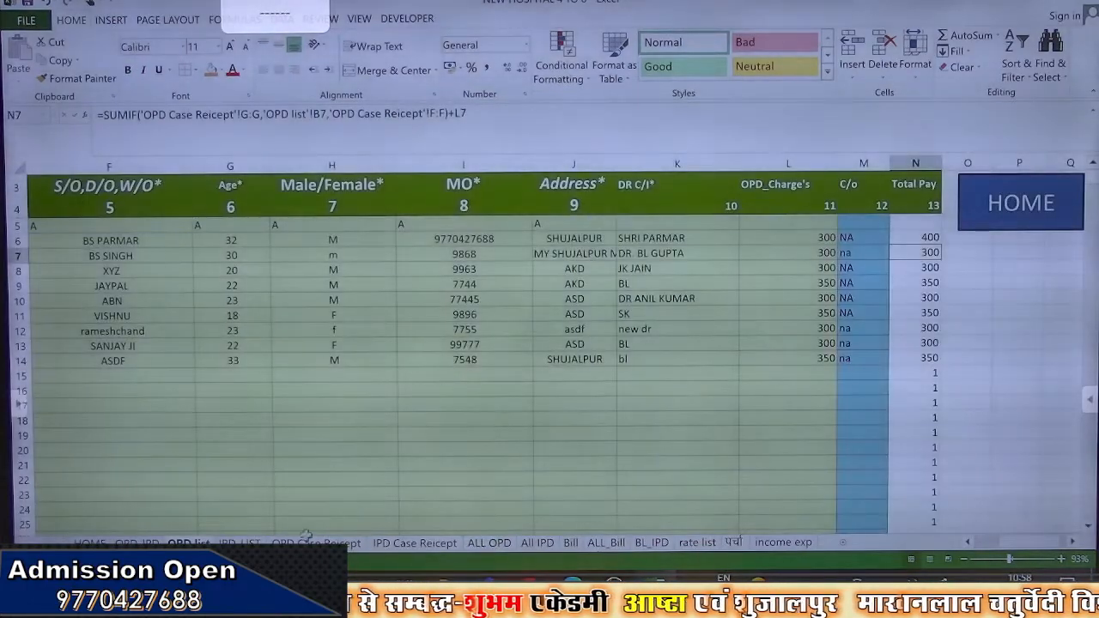
Enter an OPD charge of 300 in cell C10 of the OPD Case Reicept sheet and save the receipt
click(315, 543)
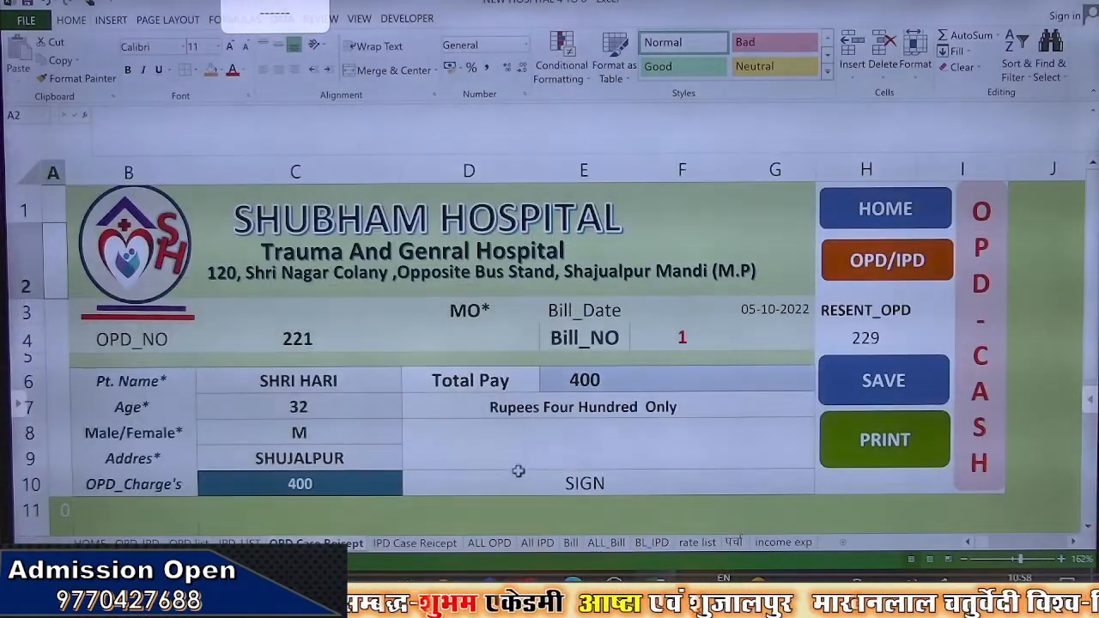
click(282, 490)
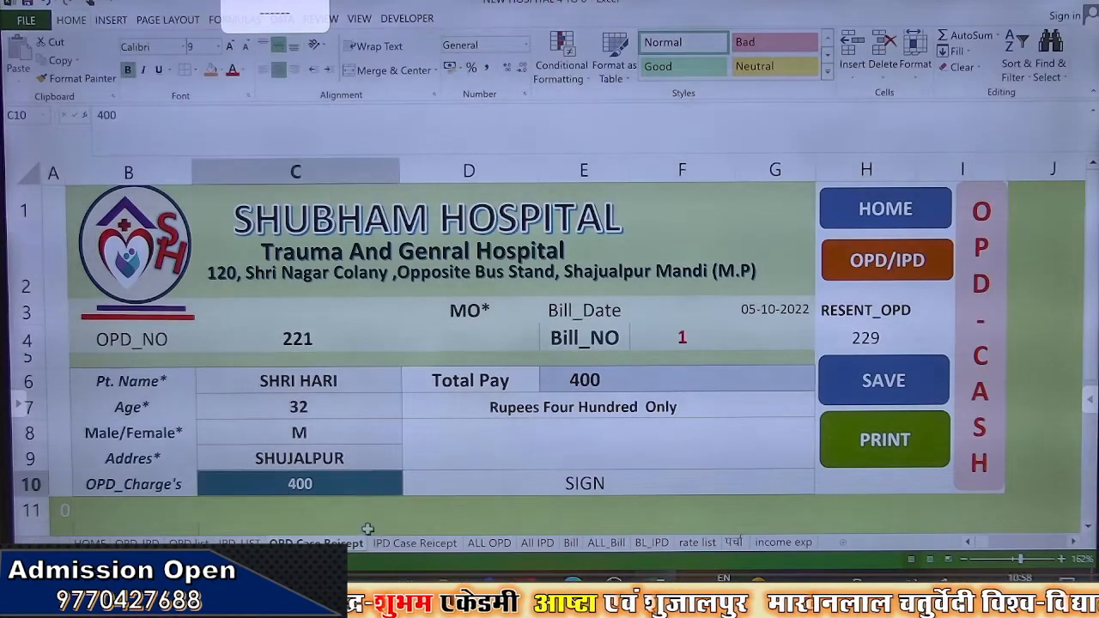
click(363, 515)
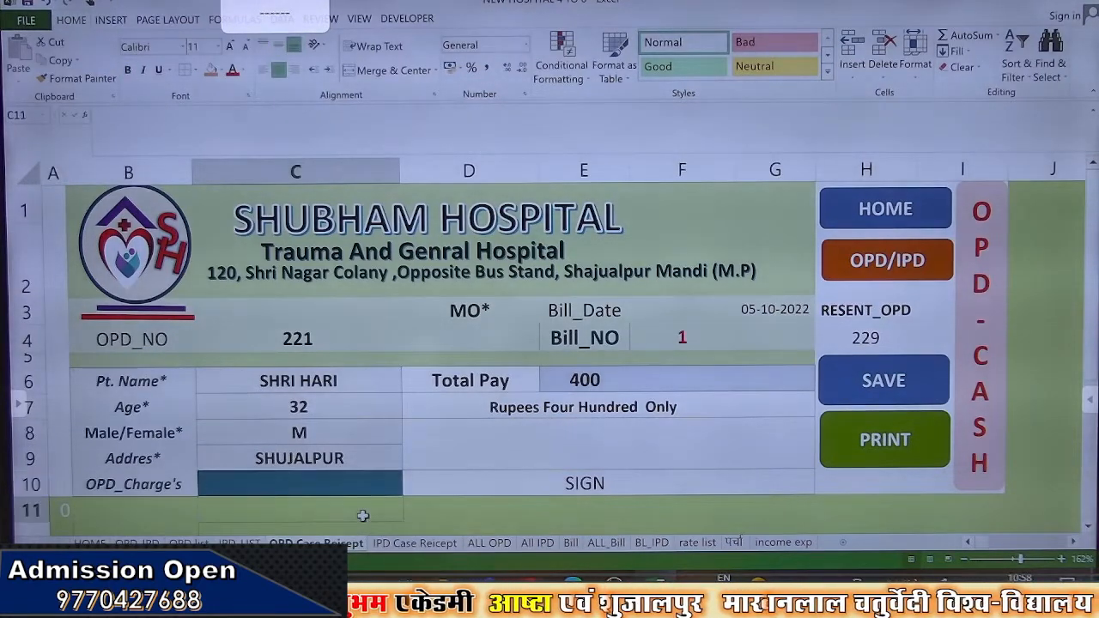
key(Up)
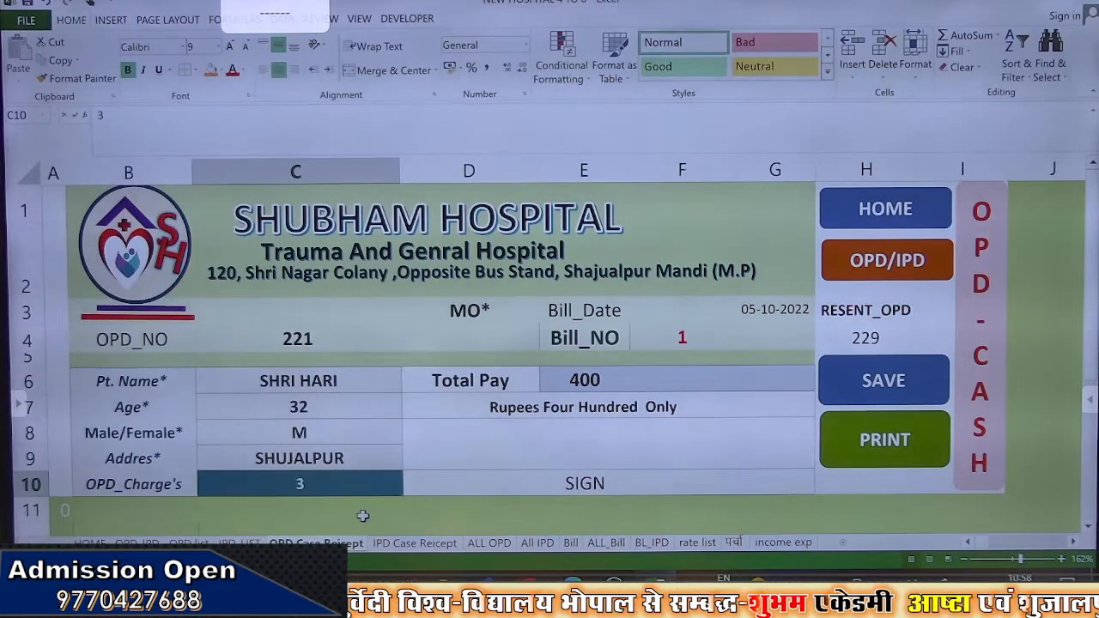
click(363, 515)
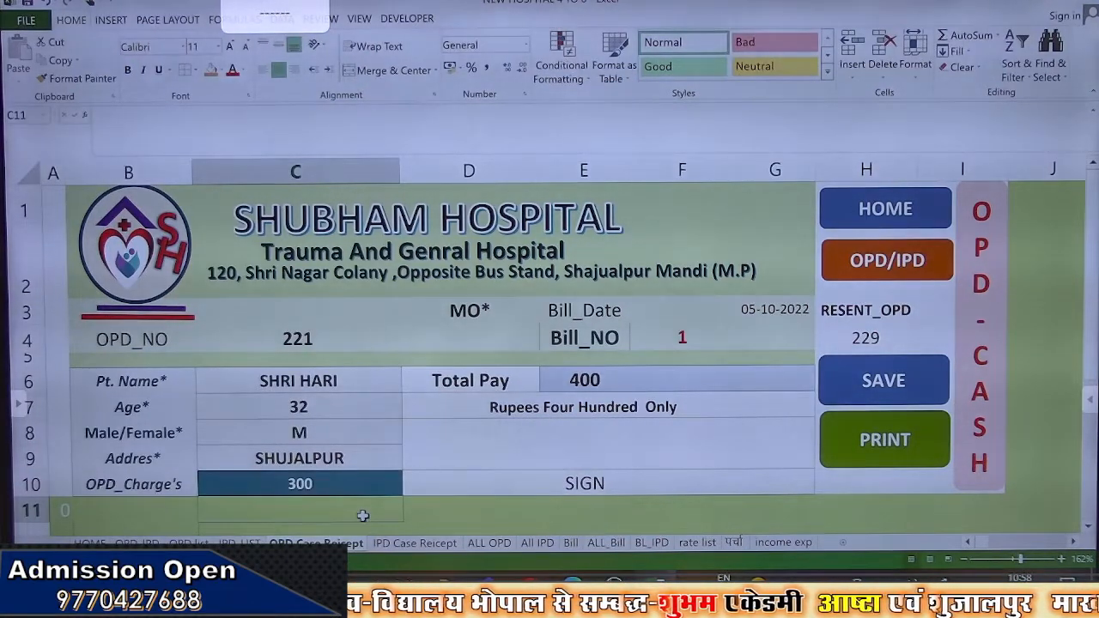
click(861, 395)
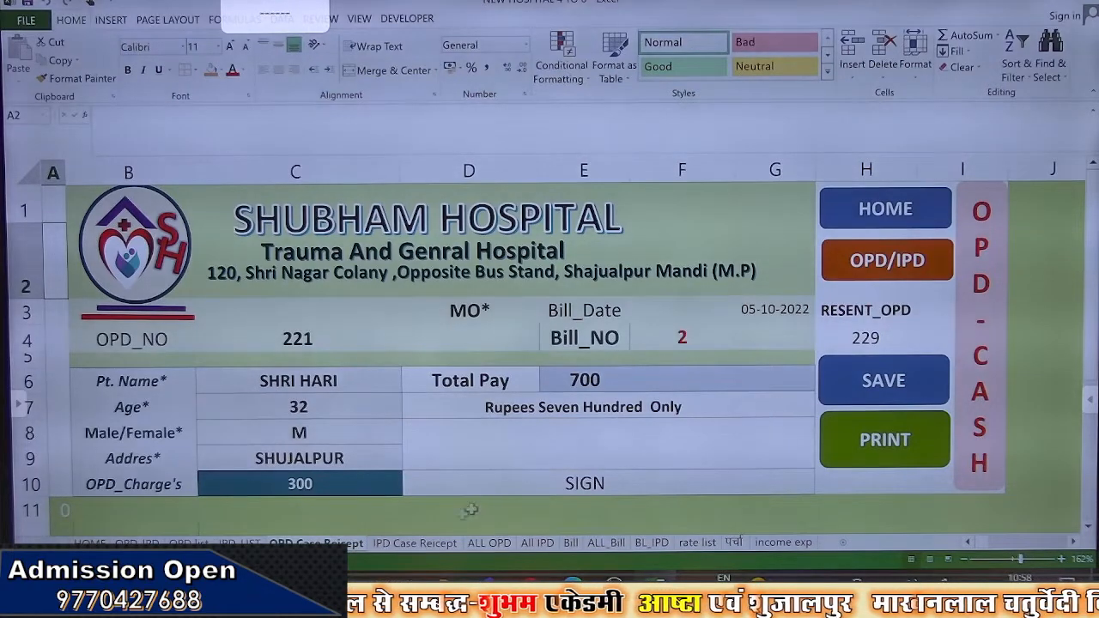
Add +L6 to the SUMIF formula in Total Pay cell N6 of the OPD list sheet
click(188, 543)
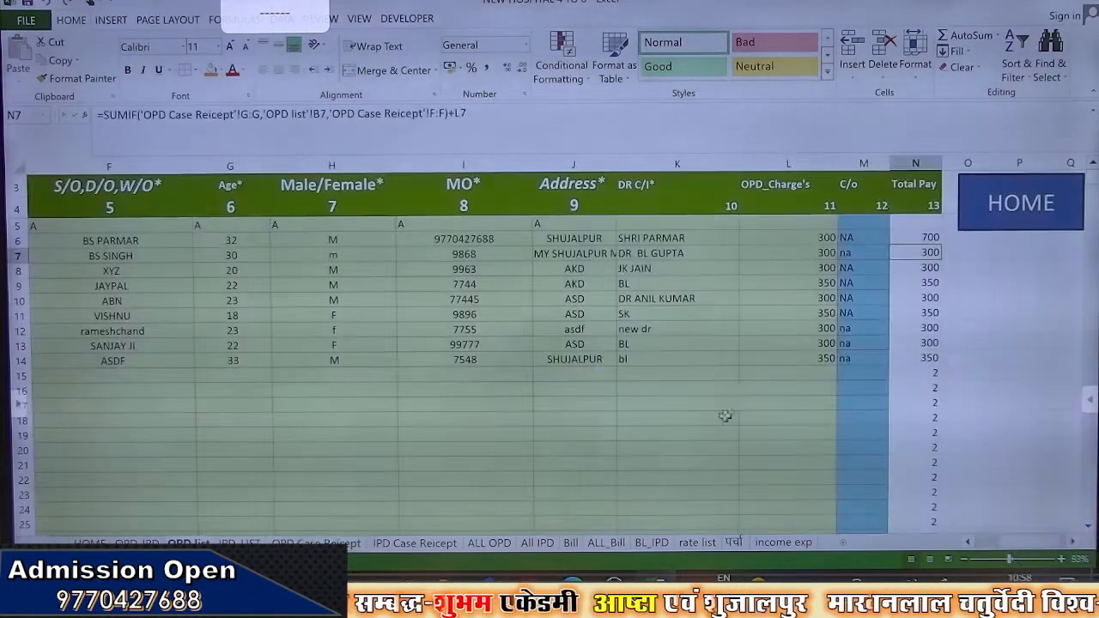
click(827, 241)
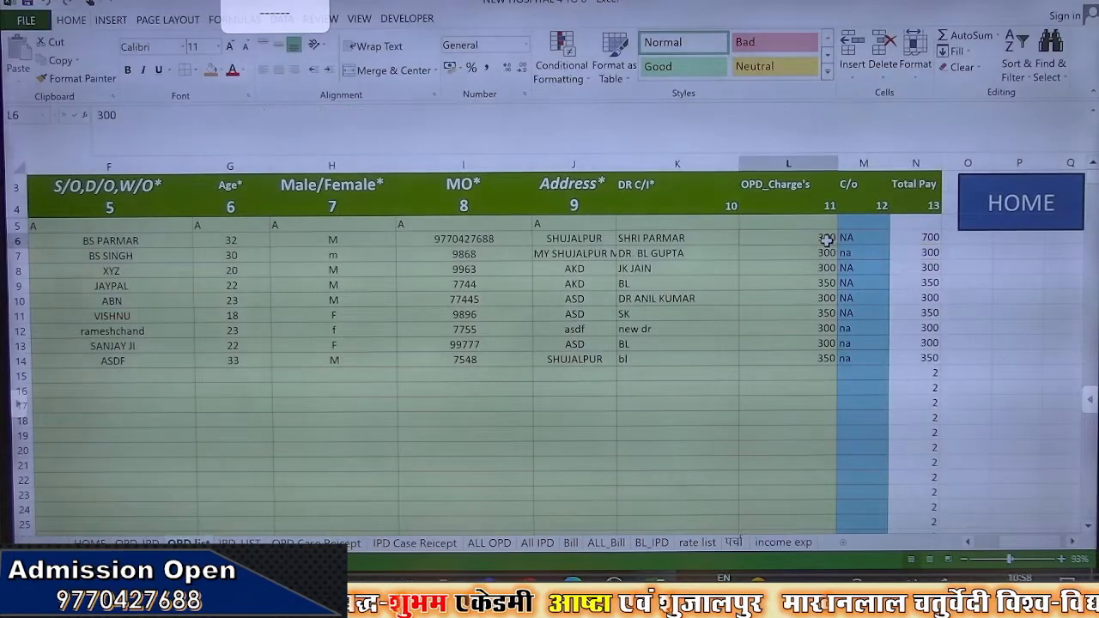
click(904, 234)
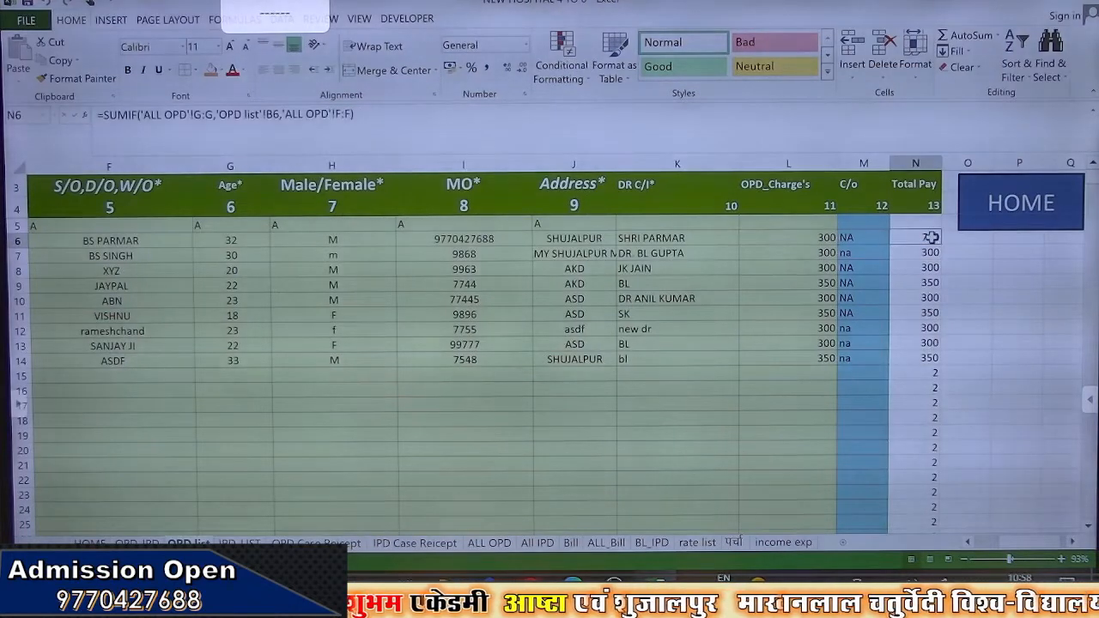
double_click(931, 237)
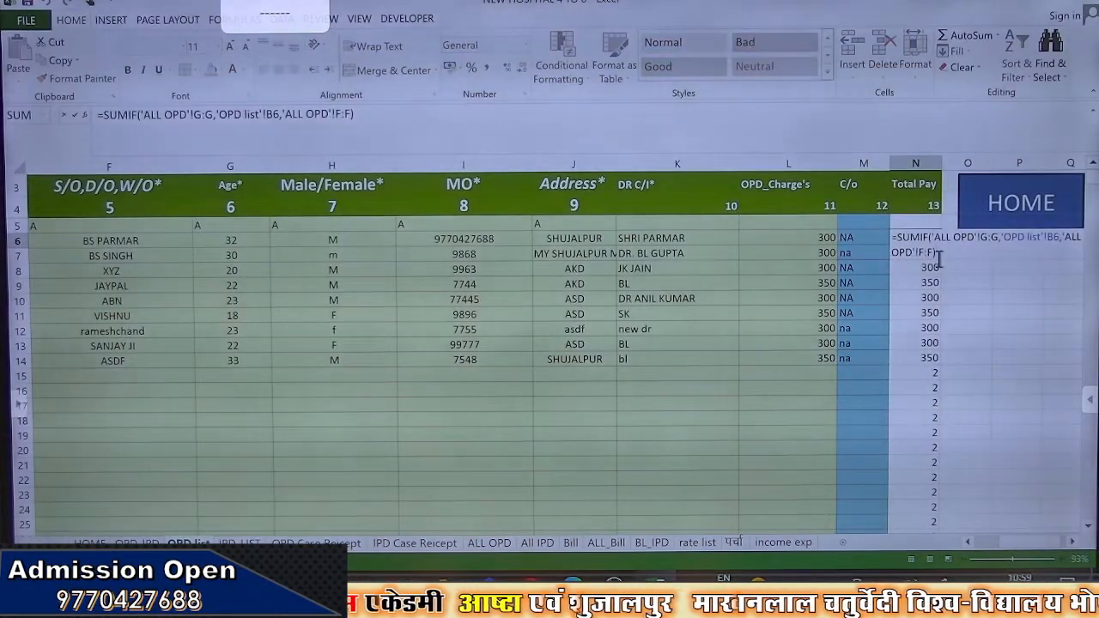
click(808, 236)
key(Return)
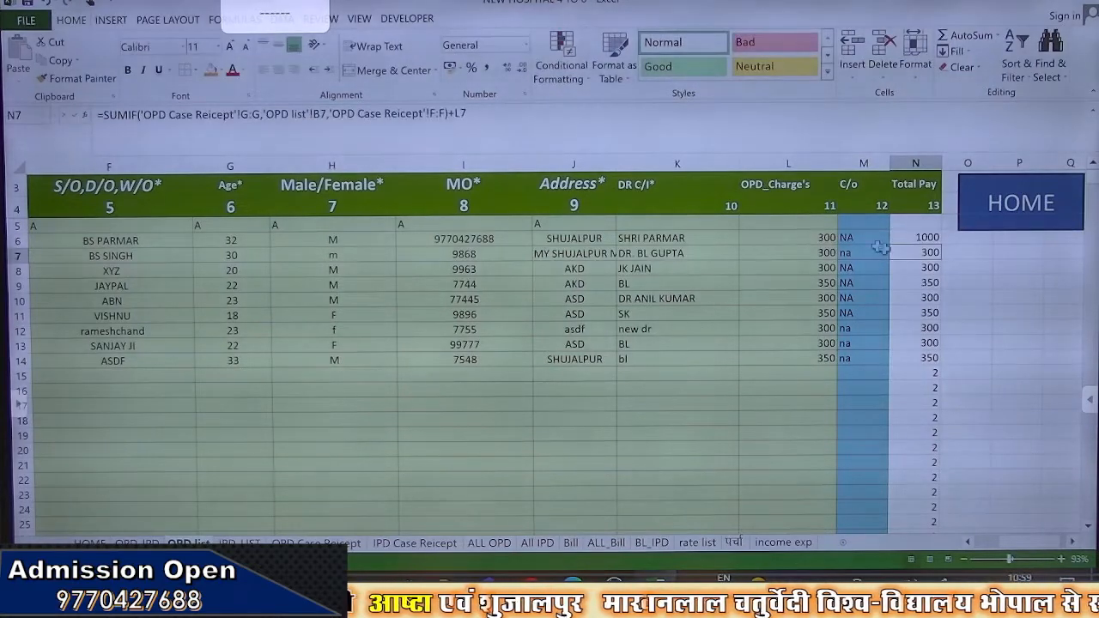
Fill the Total Pay formula from N6 down through the rest of column N in the OPD list
click(915, 241)
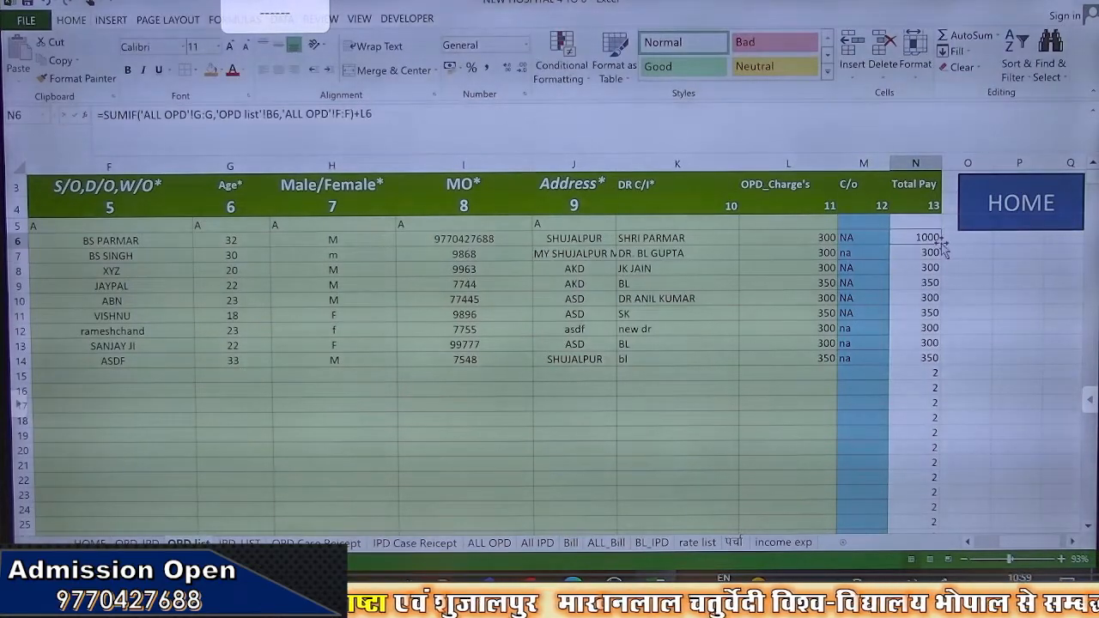
double_click(942, 245)
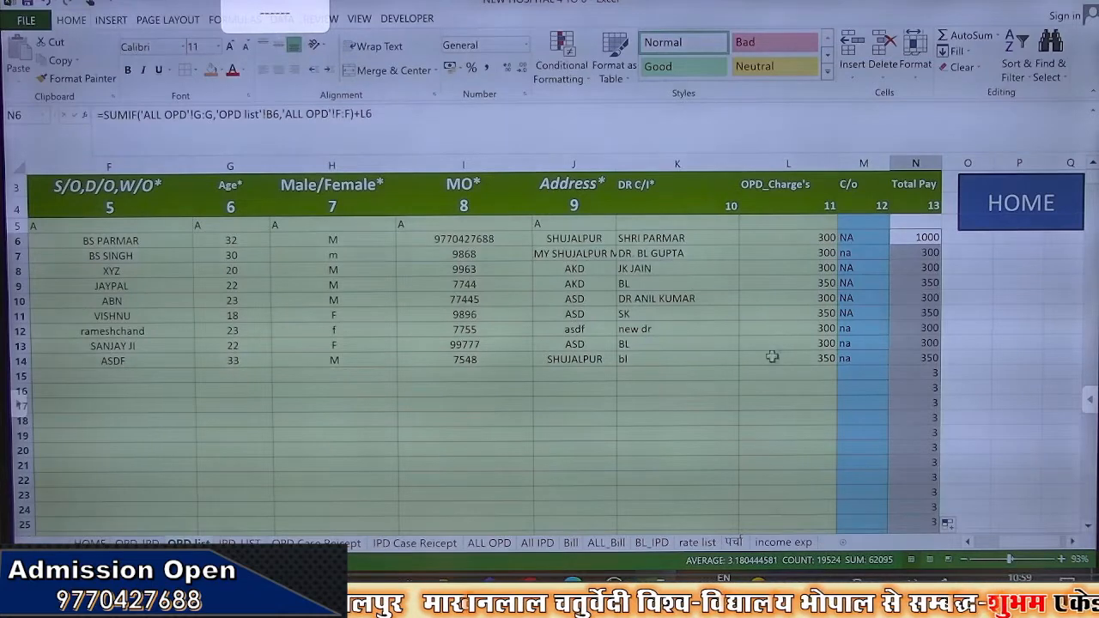
click(1055, 311)
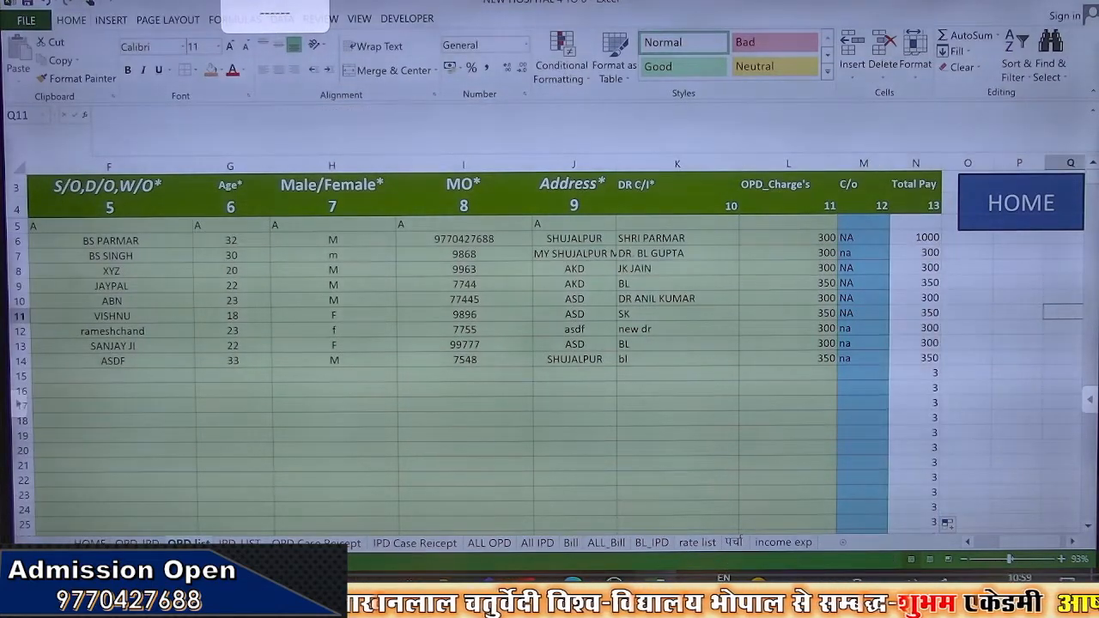
Load the OPD list's second patient into the OPD Case Reicept form by entering that patient's OPD number in C4
click(298, 545)
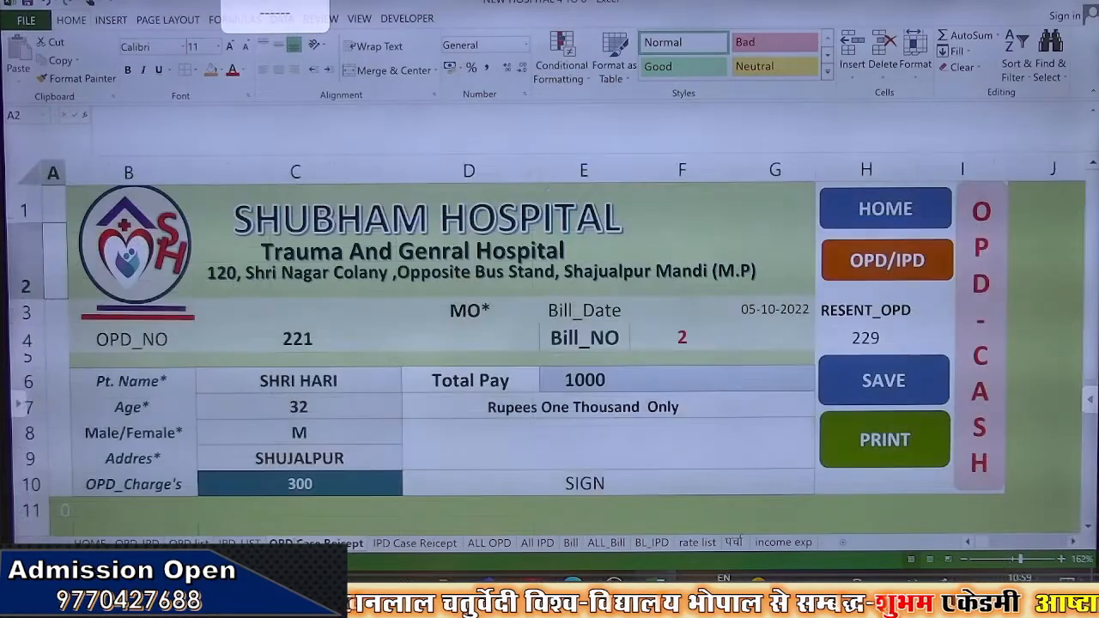
click(305, 339)
text(22)
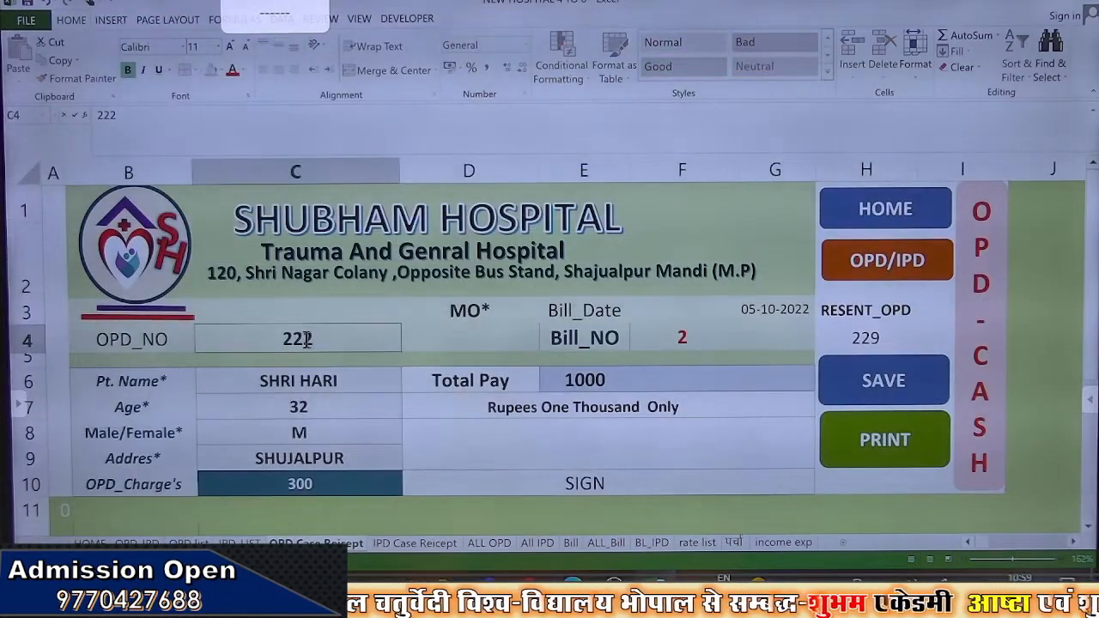
text(2)
key(Return)
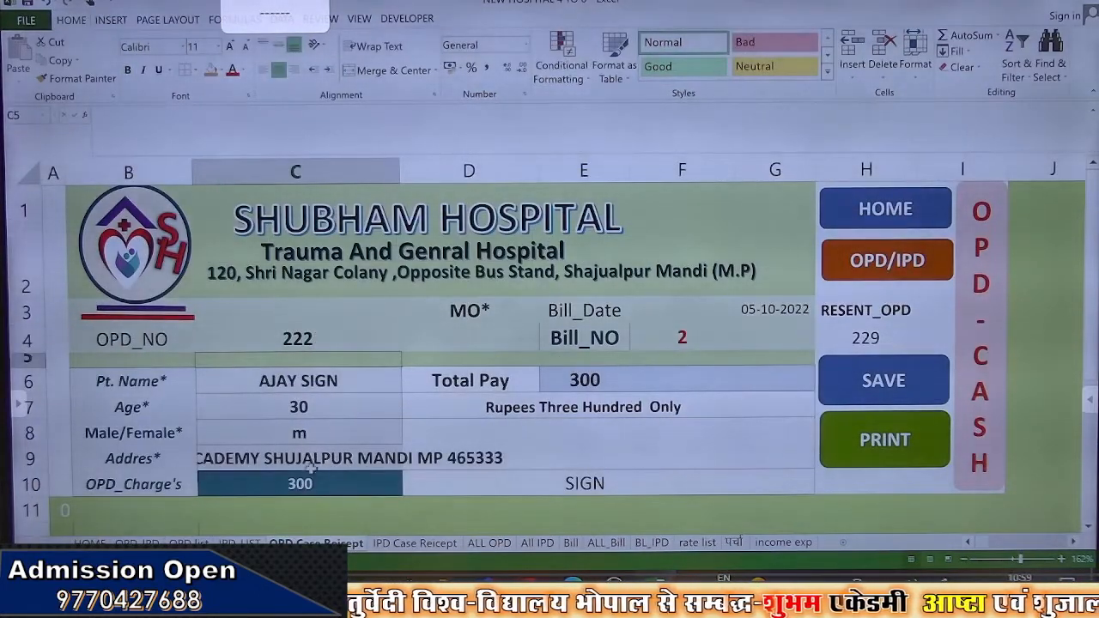
Set the second patient's OPD charge in C10 to 500 and save the receipt
click(303, 483)
text(5000)
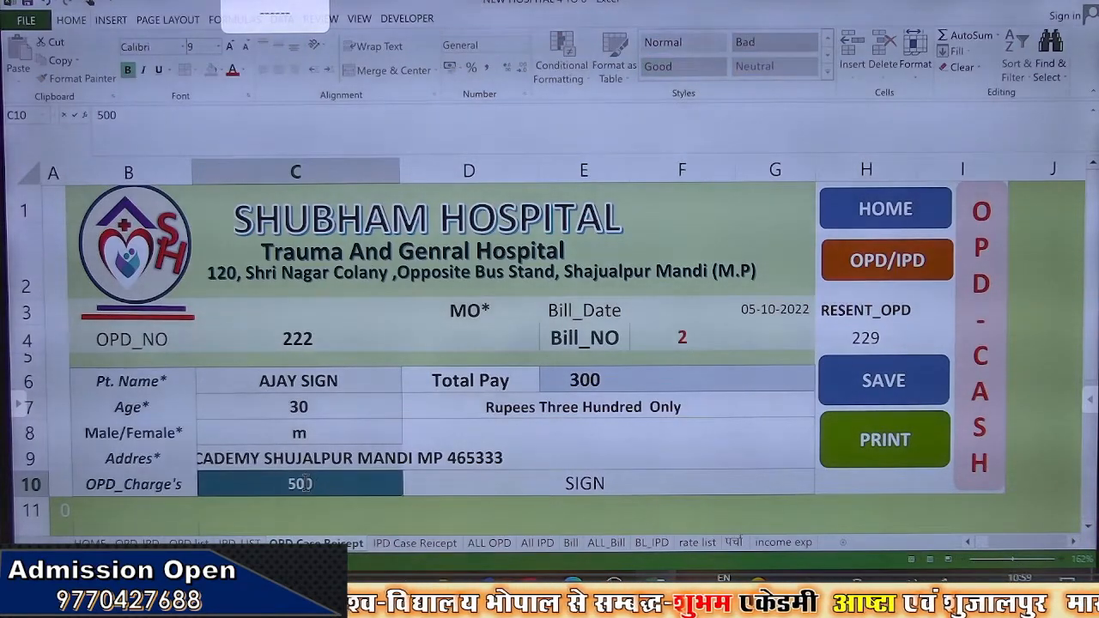
key(Return)
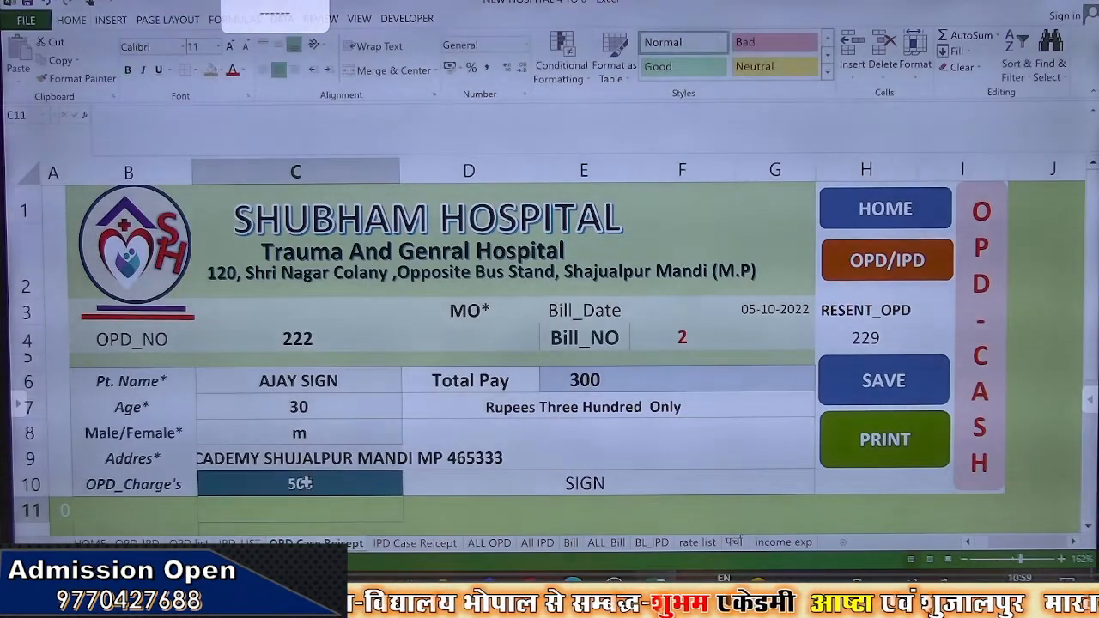
click(854, 384)
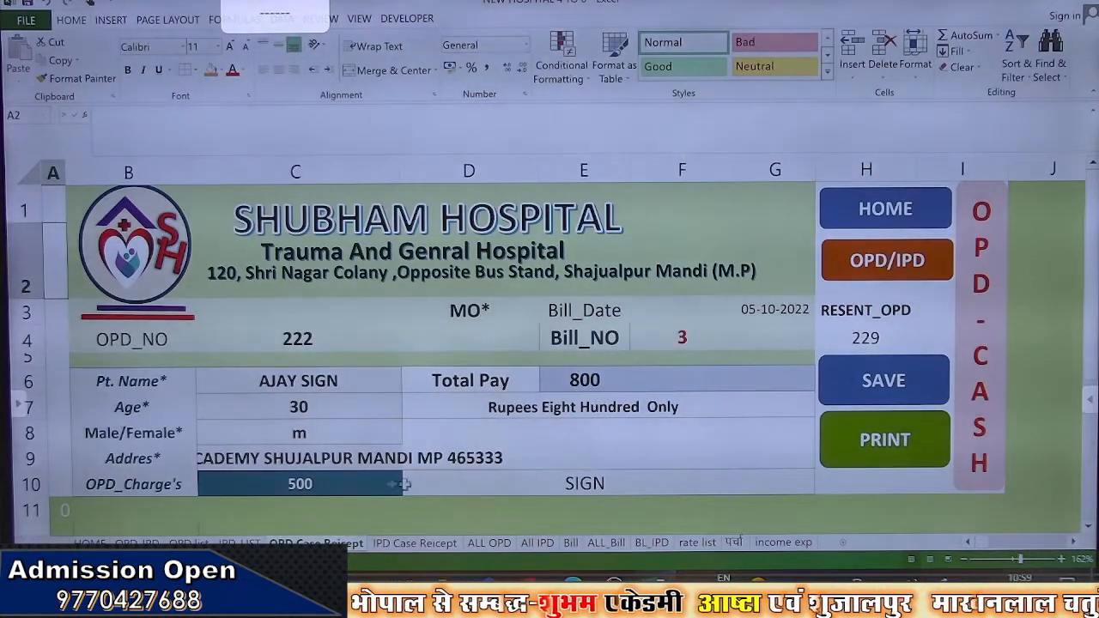
Reduce the font size of the patient's address in cell C9 of the receipt to 8
click(323, 462)
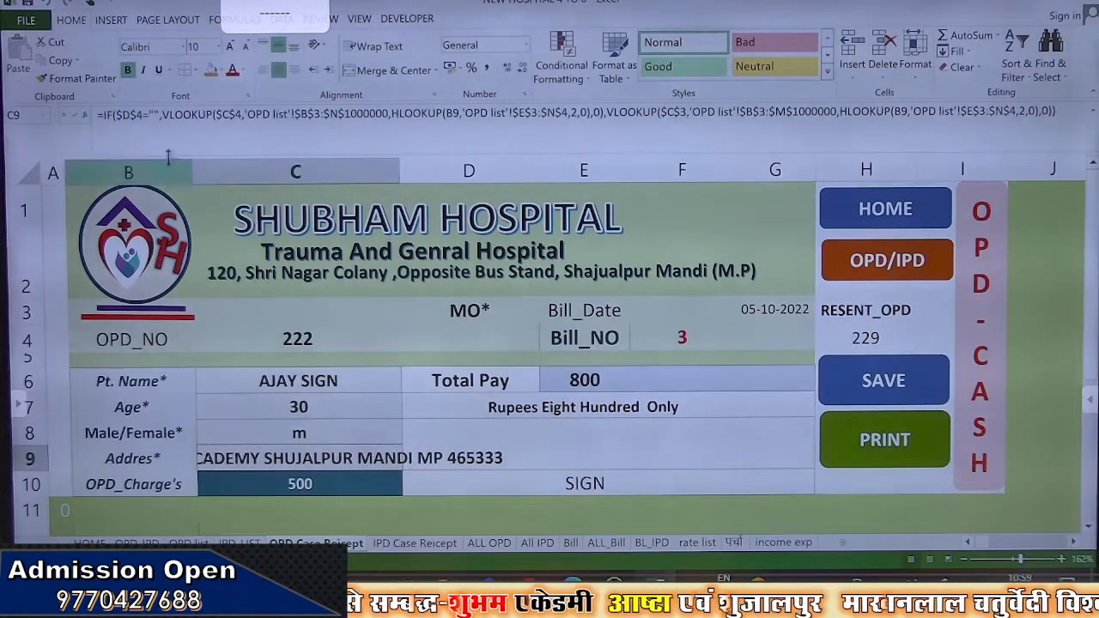
click(247, 46)
click(247, 46)
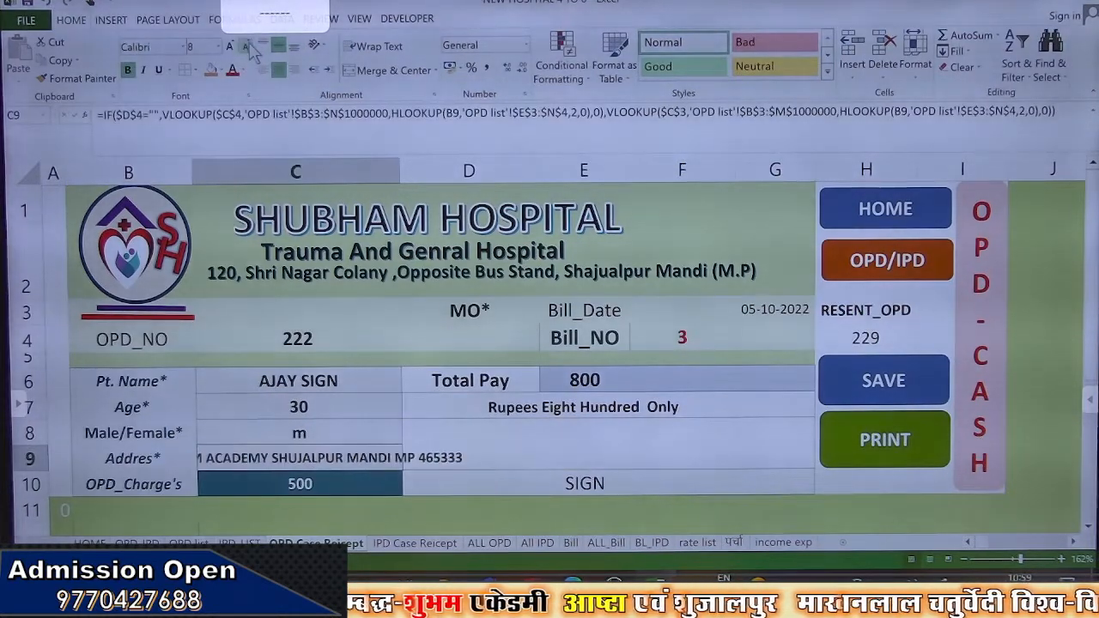
click(491, 476)
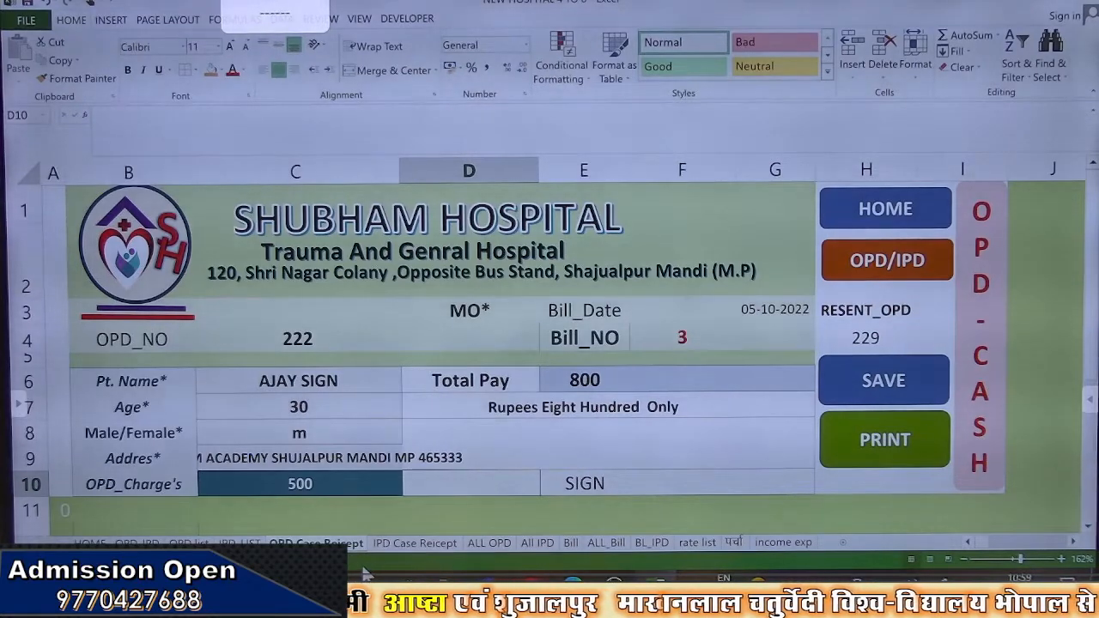
Replace the label in H2 of the ALL OPD sheet with TOTAL OPD CASH and widen column H to fit it
click(487, 546)
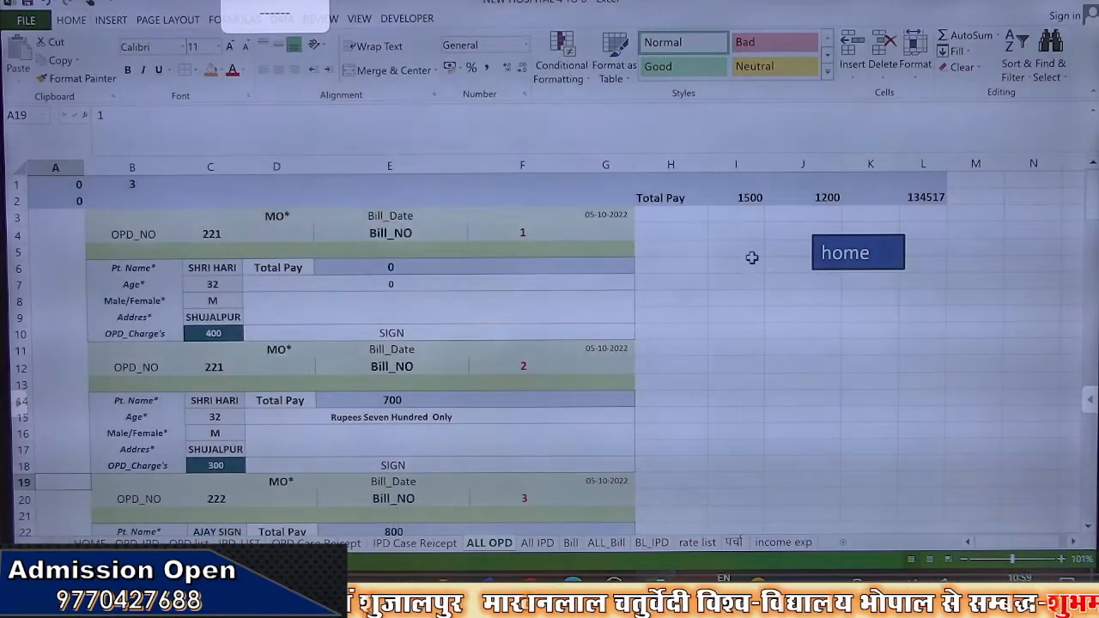
click(695, 196)
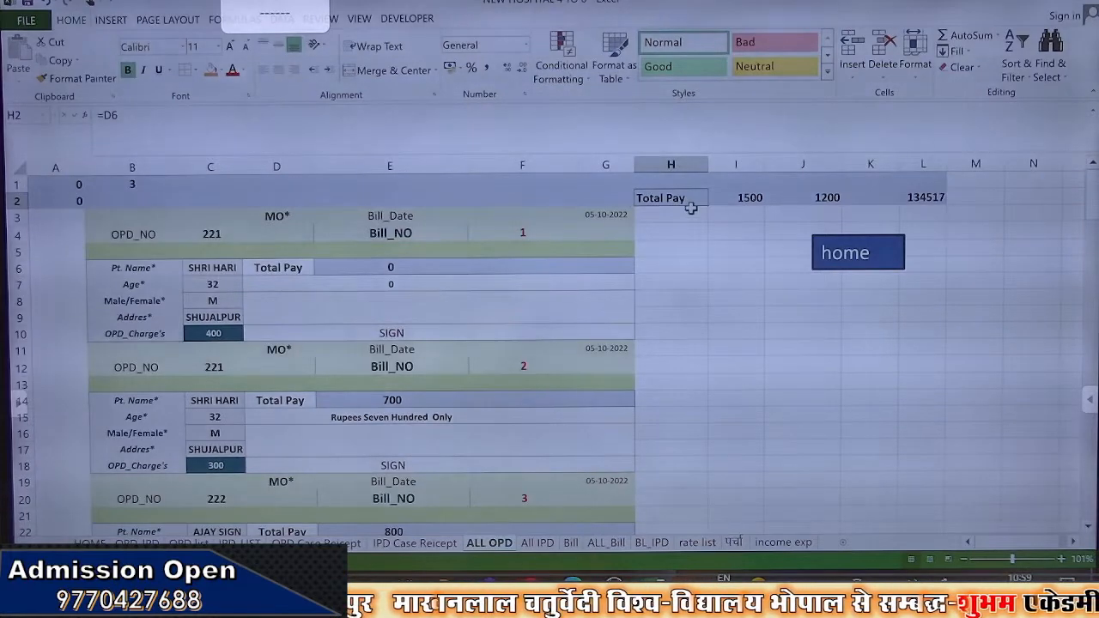
text(tOTAL)
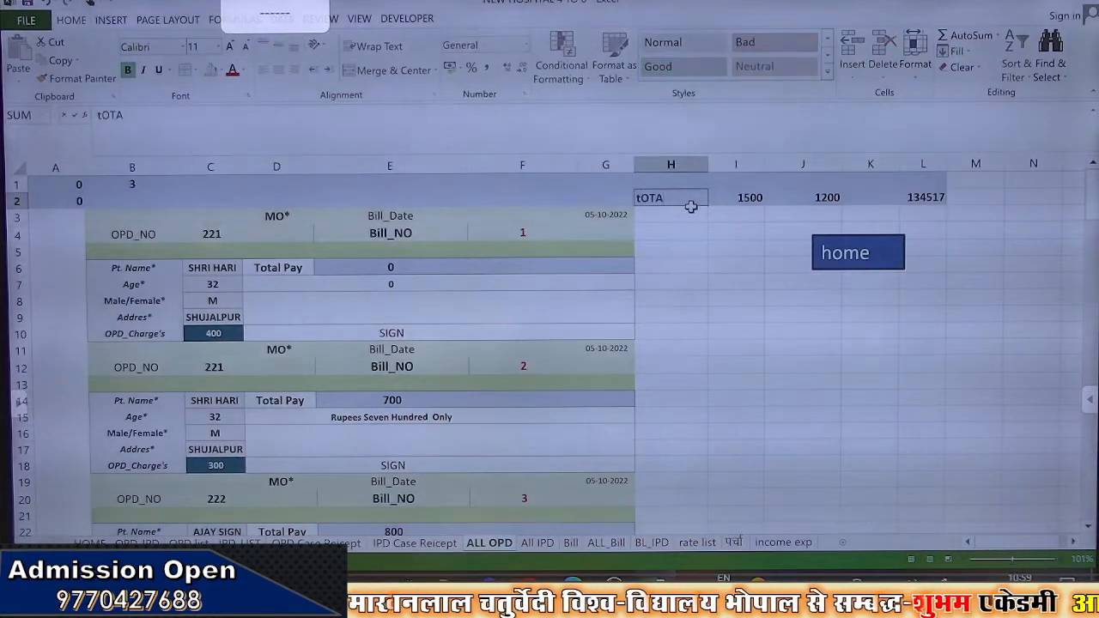
key(BackSpace)
key(BackSpace)
key(BackSpace)
key(BackSpace)
key(BackSpace)
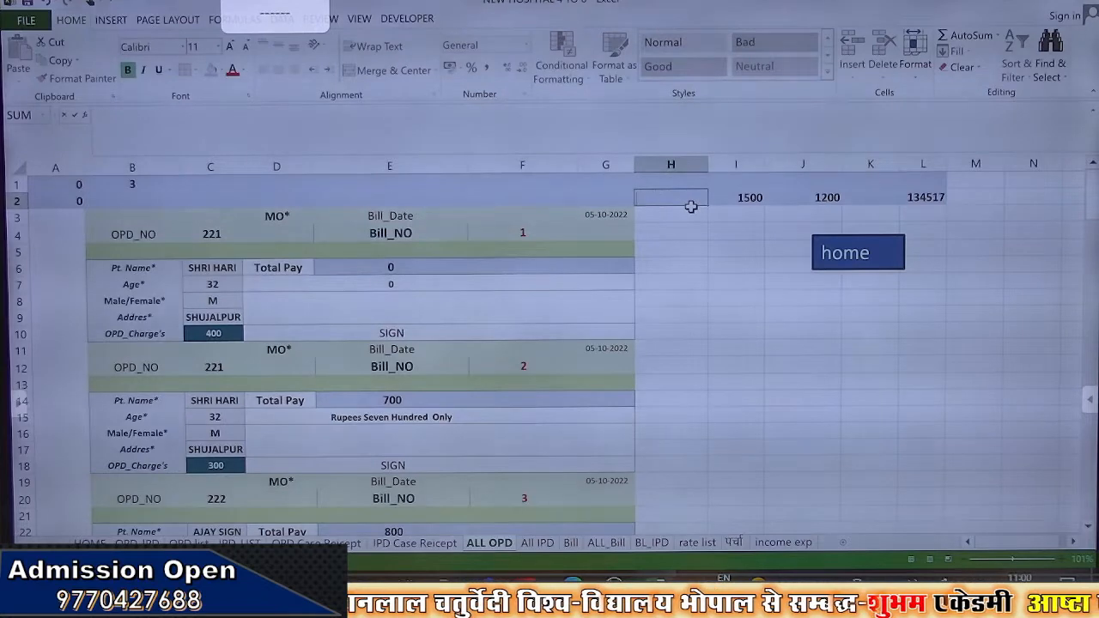
text(TOTAL)
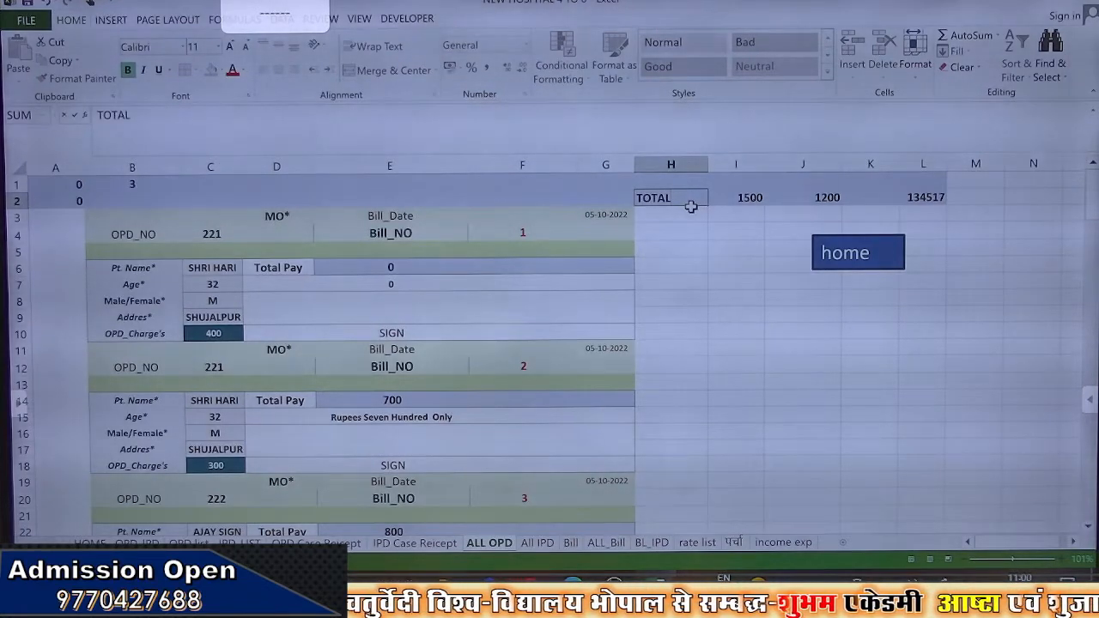
text( OPD CASH)
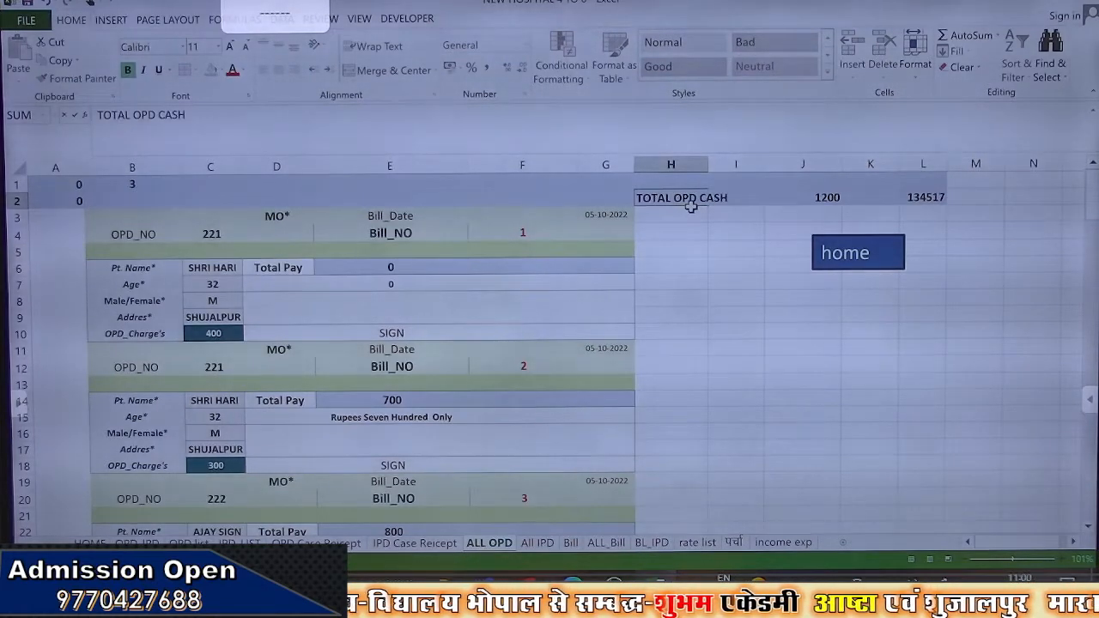
key(Return)
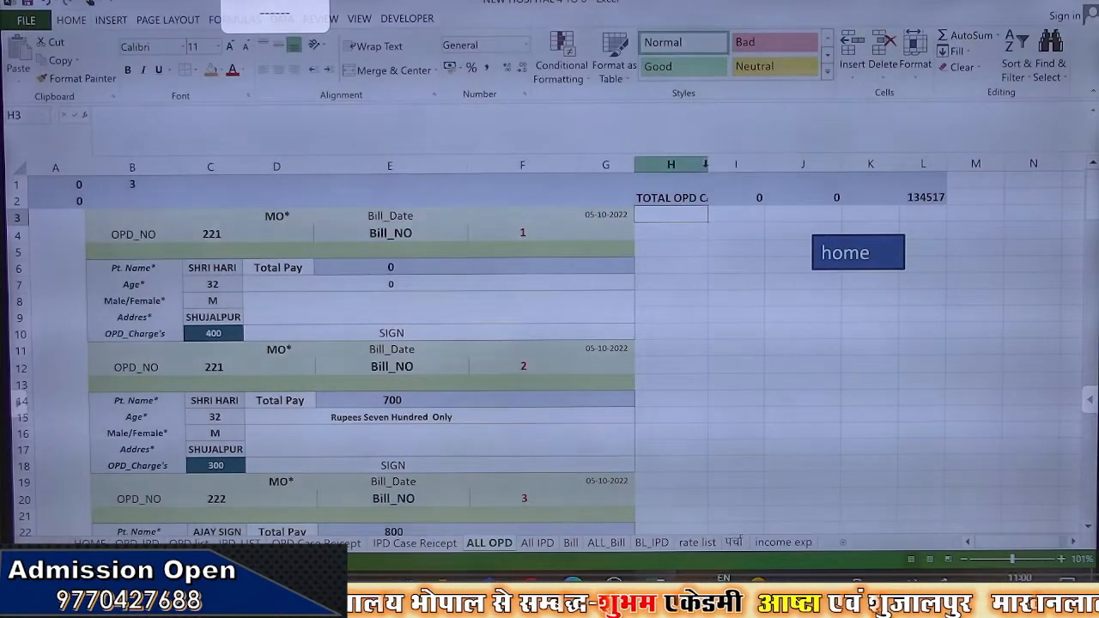
drag(709, 163, 772, 168)
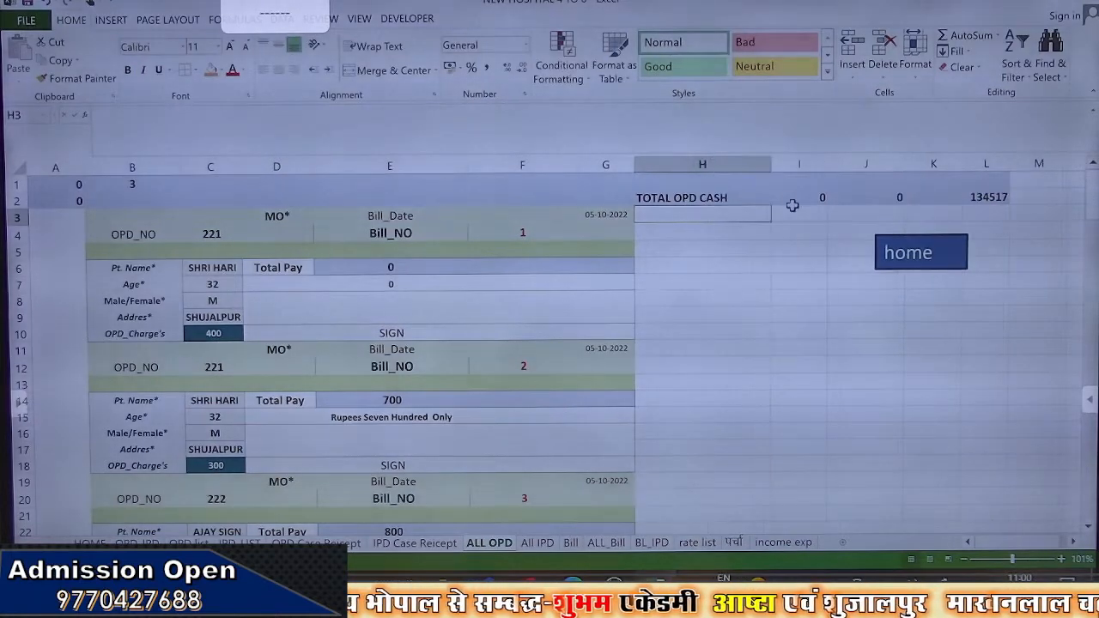
Replace the formula in I2 with a SUM of the OPD list's Total Pay column, from N6 to N1048576
click(800, 199)
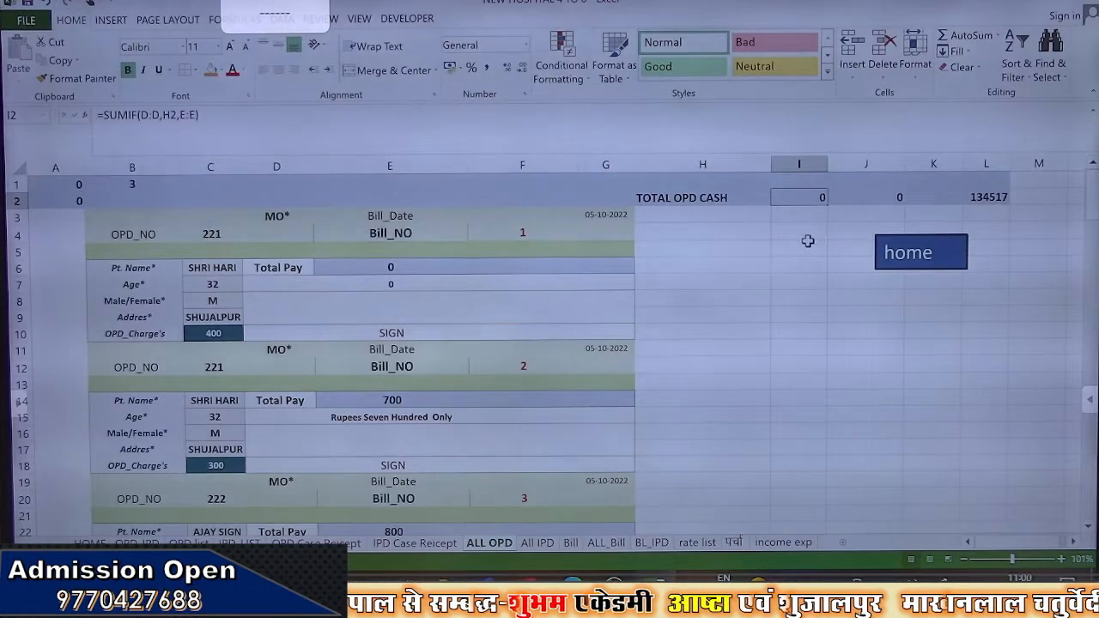
key(Delete)
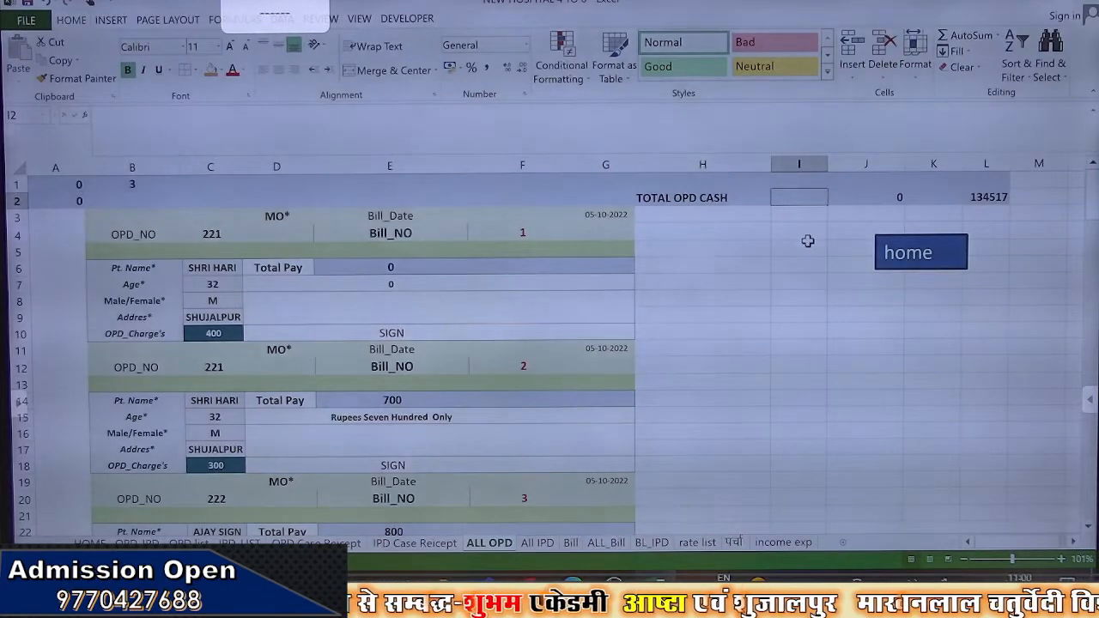
text(=)
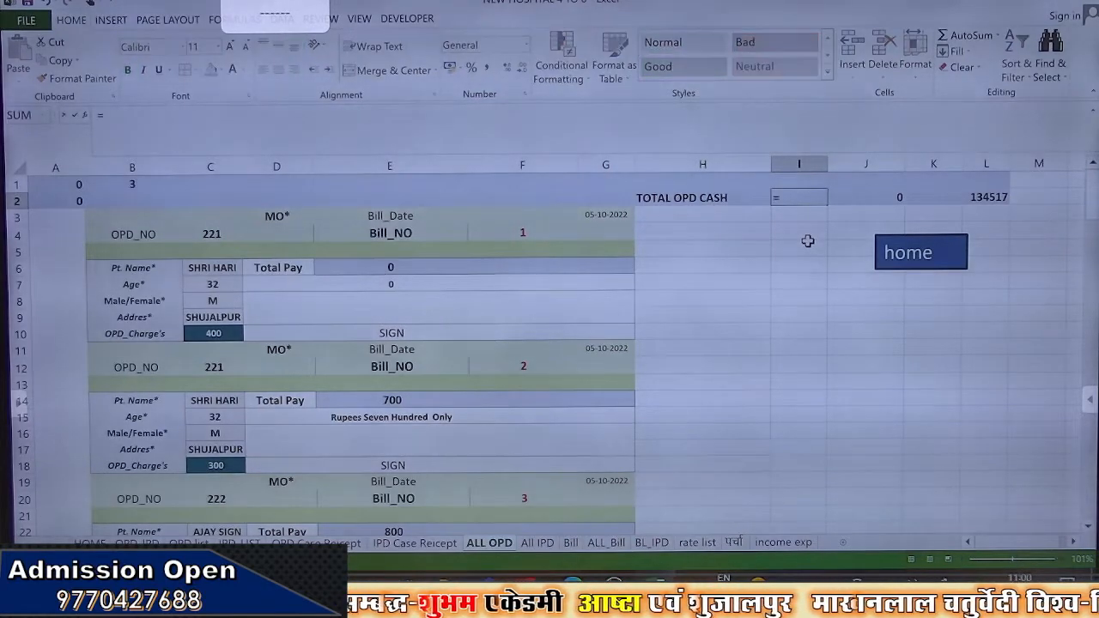
text(SUM()
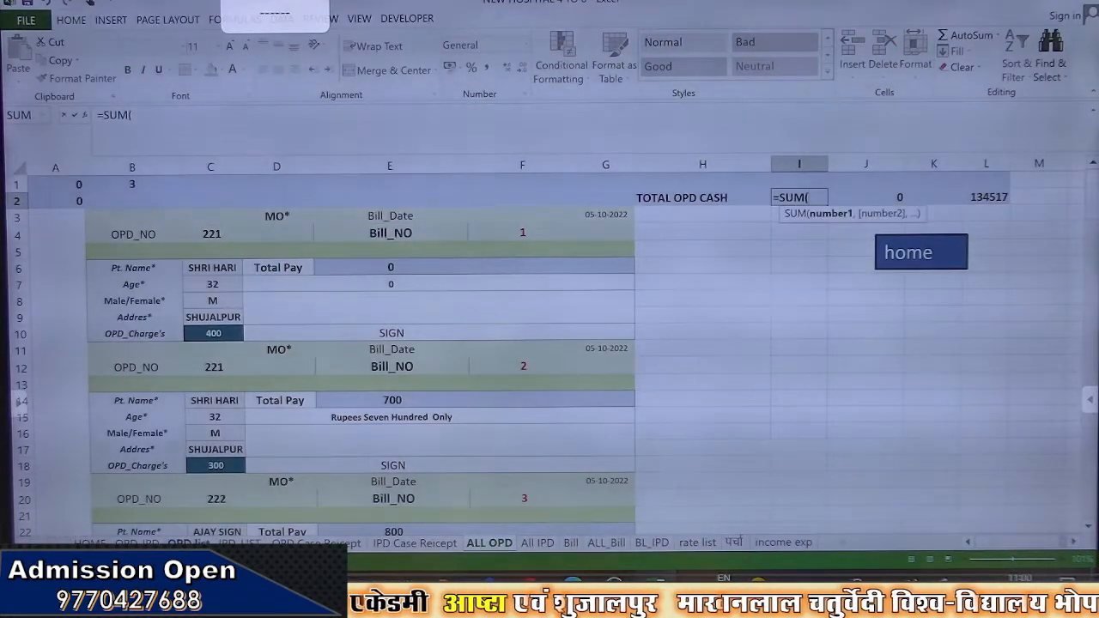
click(188, 543)
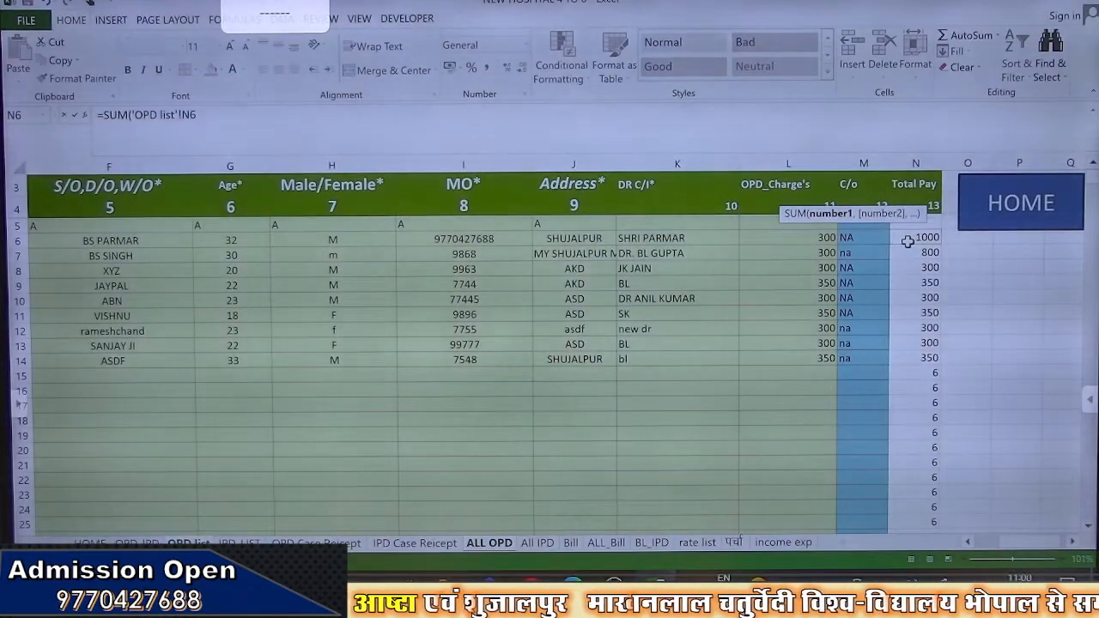
key(ctrl+shift+Down)
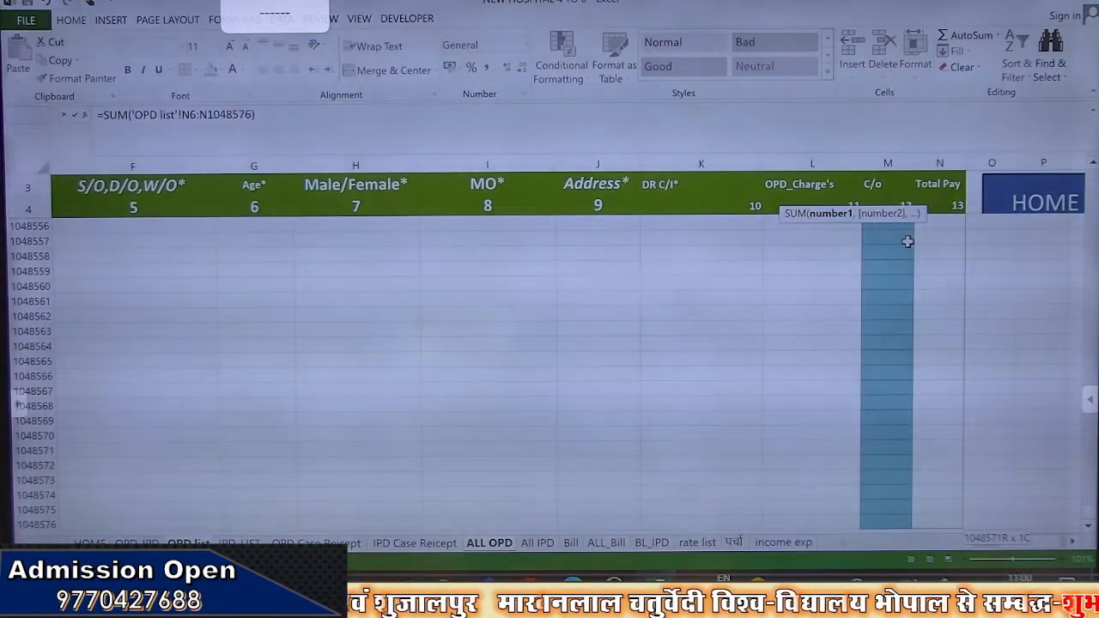
key(Return)
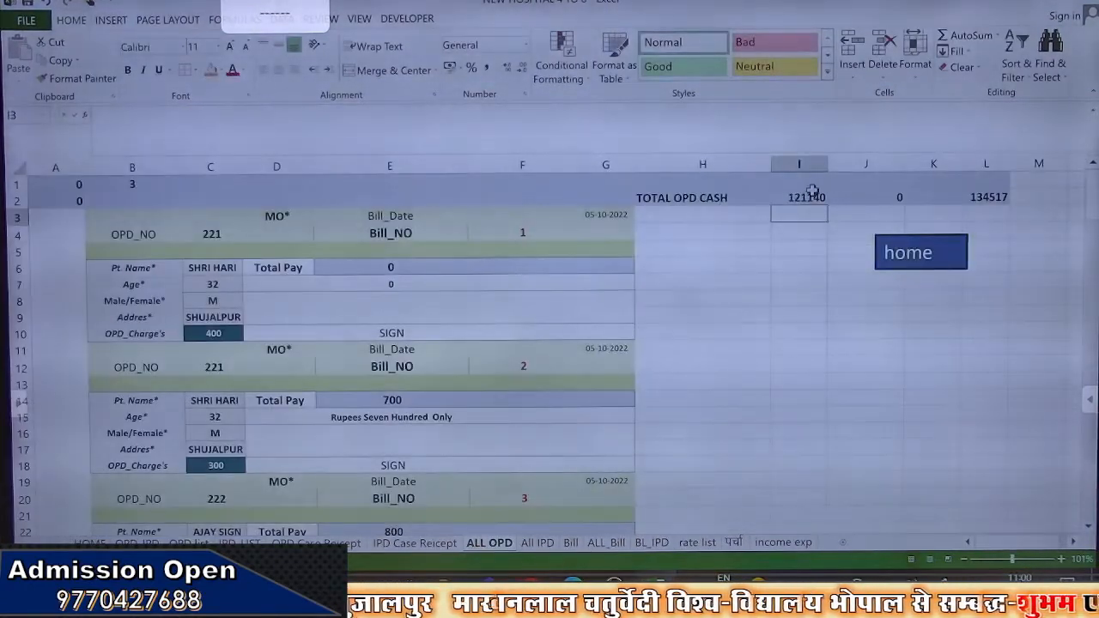
click(811, 193)
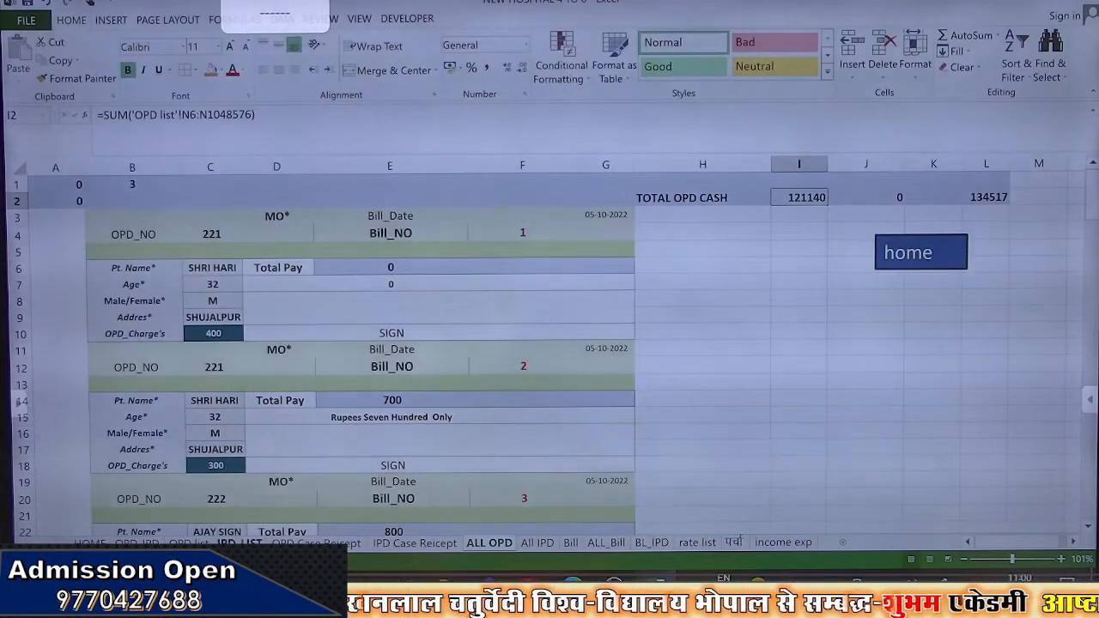
Examine the Total Pay column of the OPD list, including the formula in N15 beside the first empty patient row
click(188, 543)
scroll(680, 385, down, 2)
scroll(684, 378, up, 8)
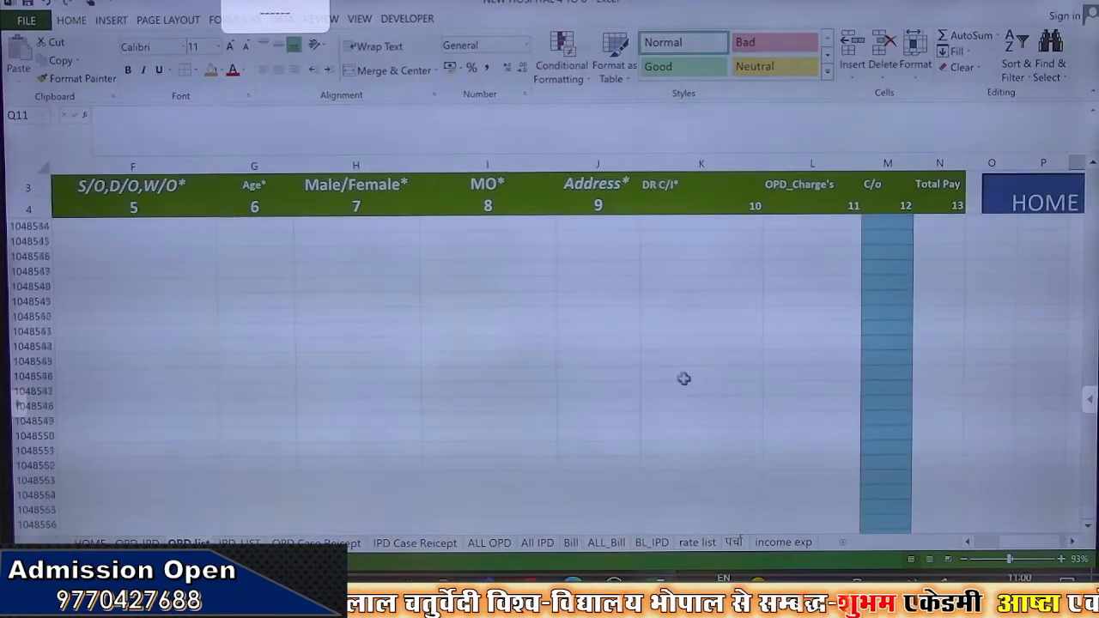
scroll(683, 379, up, 20)
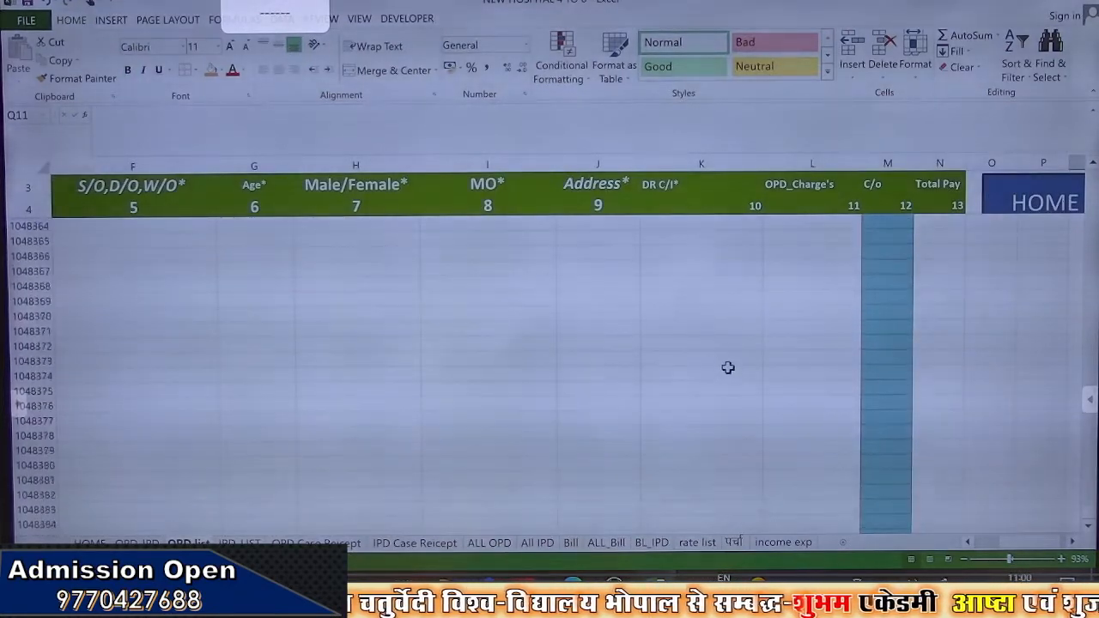
scroll(728, 368, up, 20)
click(891, 273)
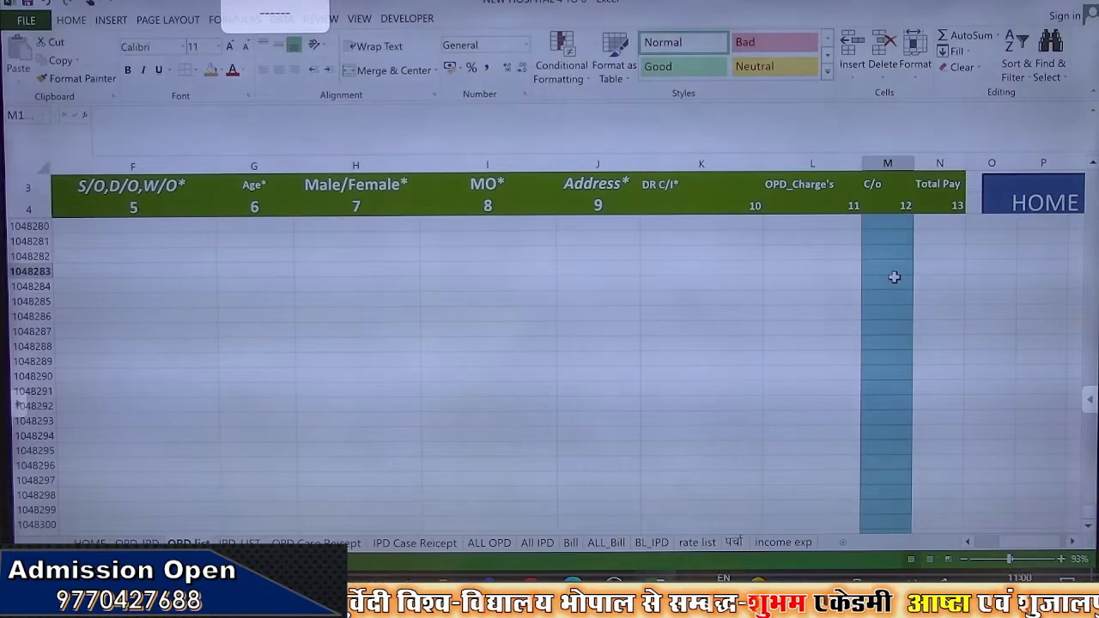
key(ctrl+Up)
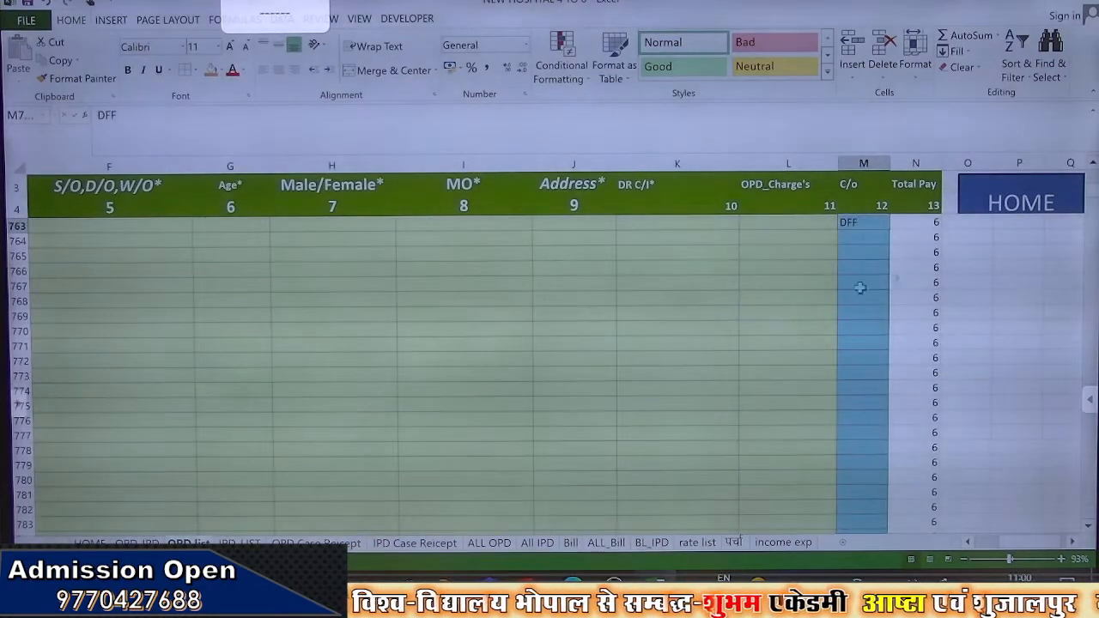
scroll(905, 309, up, 20)
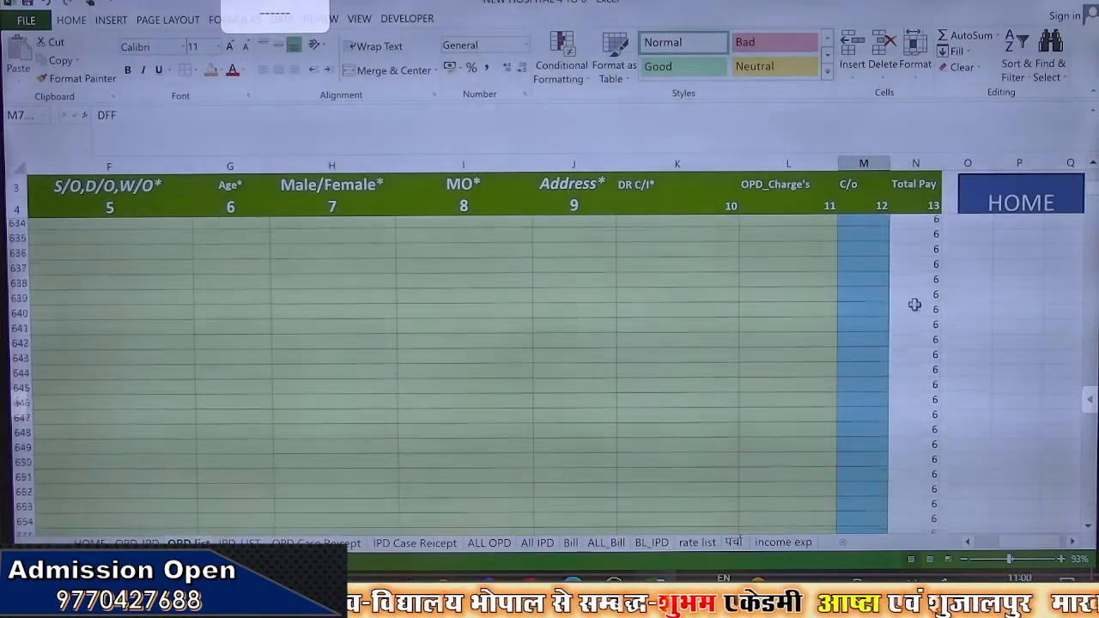
click(904, 266)
key(ctrl+Up)
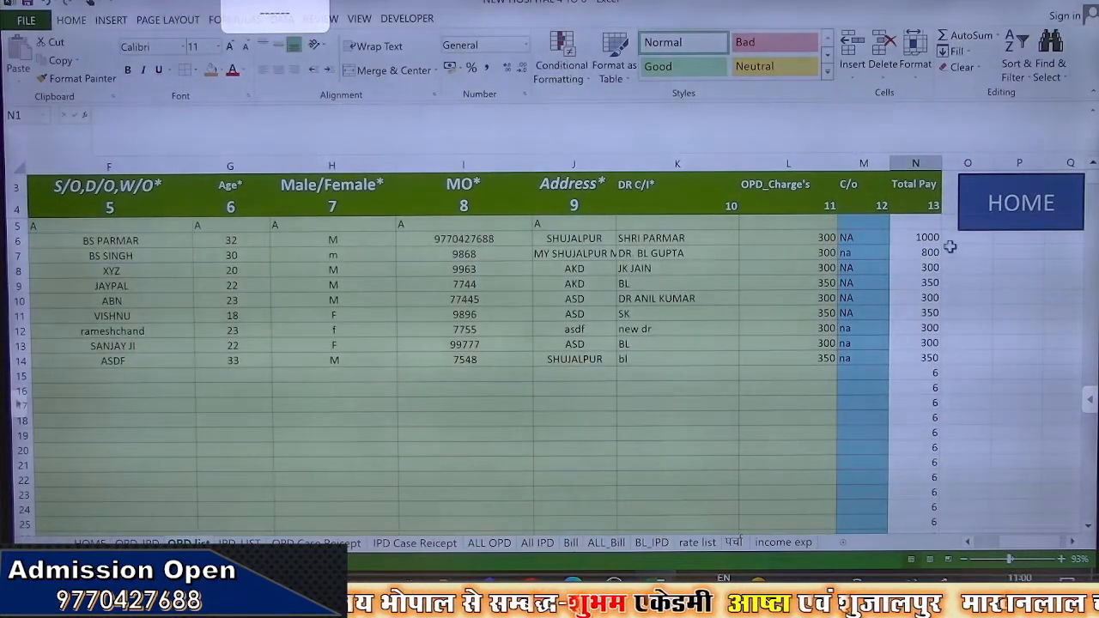
click(933, 239)
click(915, 373)
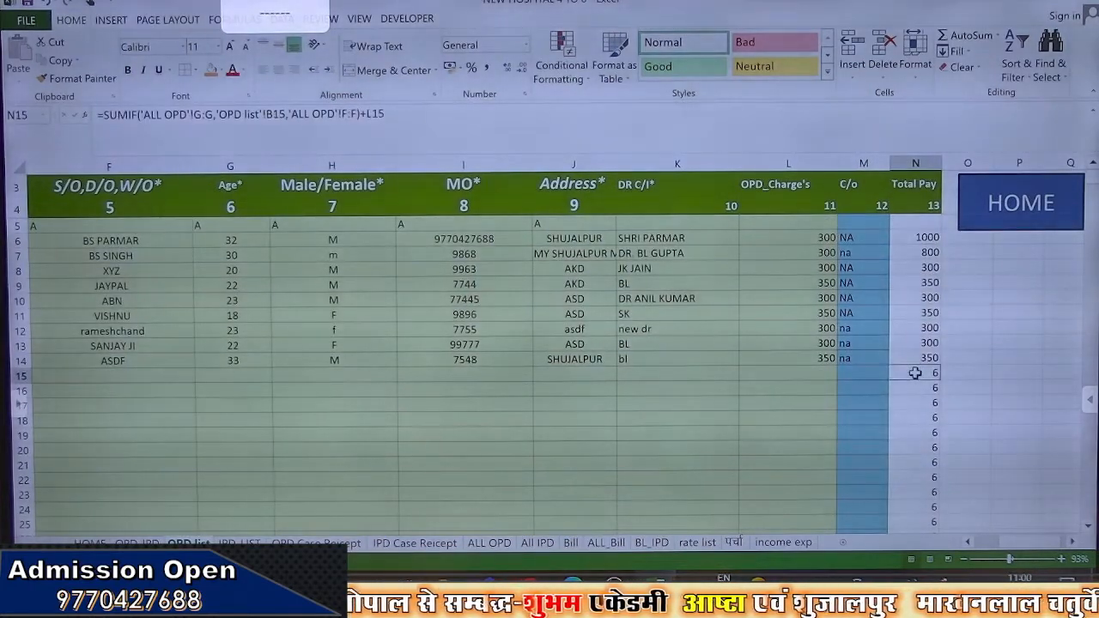
Check the OPD_Charge's cells from L15 down and how far the Total Pay formulas extend in column N
click(812, 371)
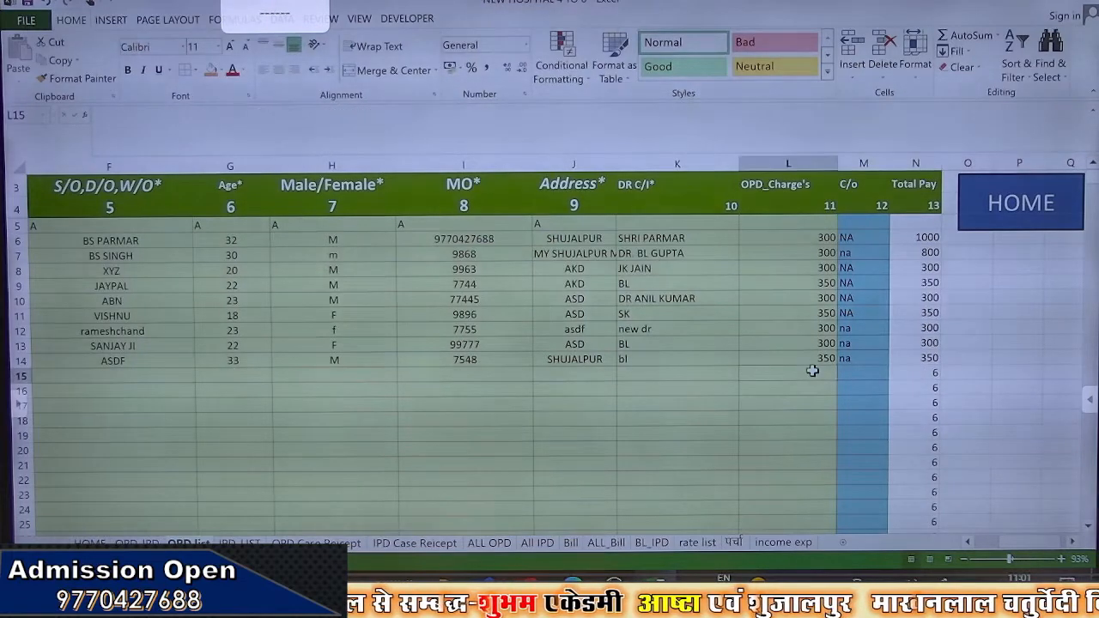
click(800, 391)
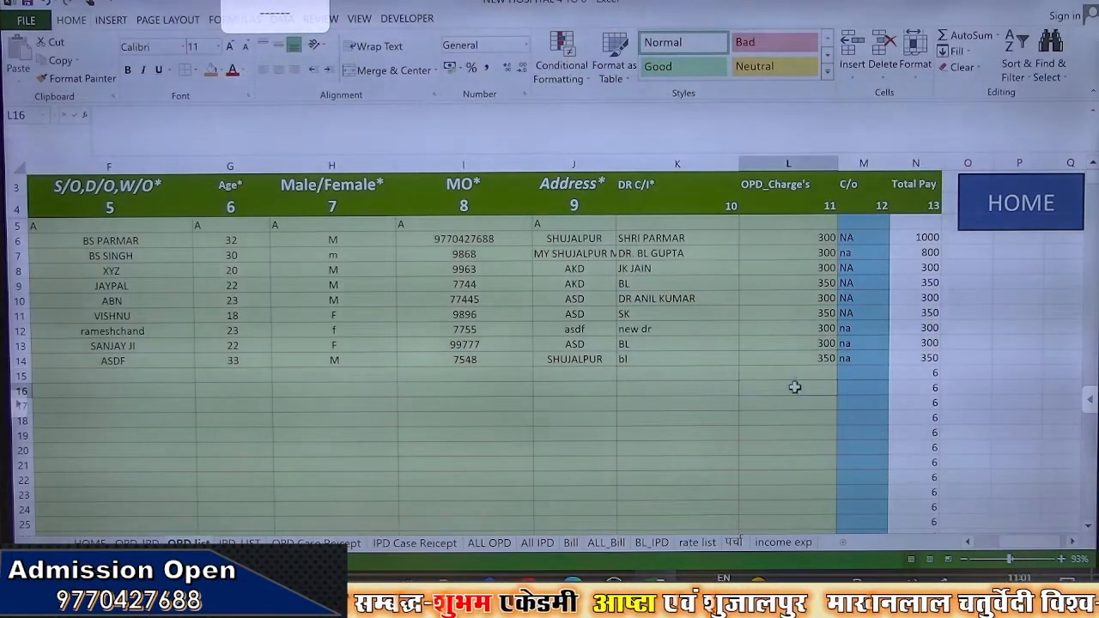
click(802, 375)
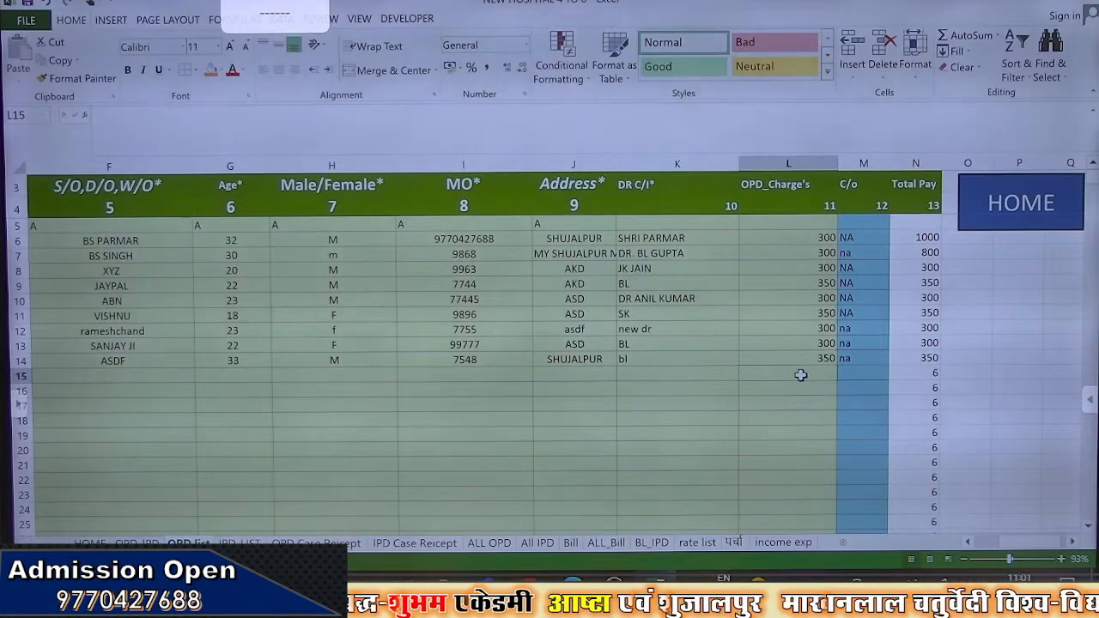
key(ctrl+shift+Down)
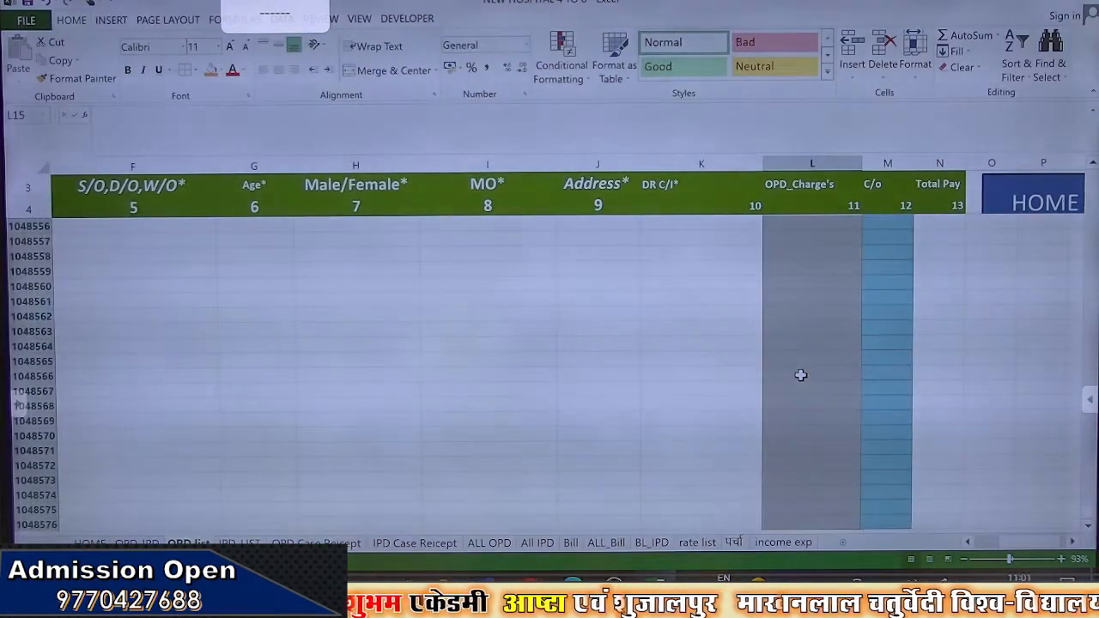
click(919, 407)
scroll(876, 445, up, 3)
scroll(874, 448, up, 10)
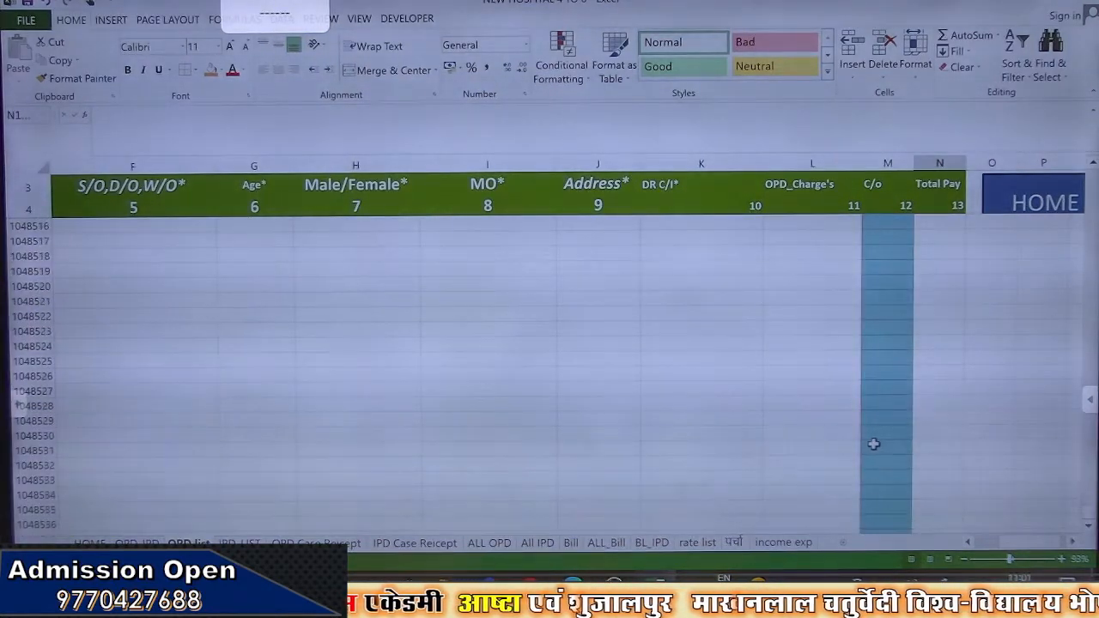
key(ctrl+Up)
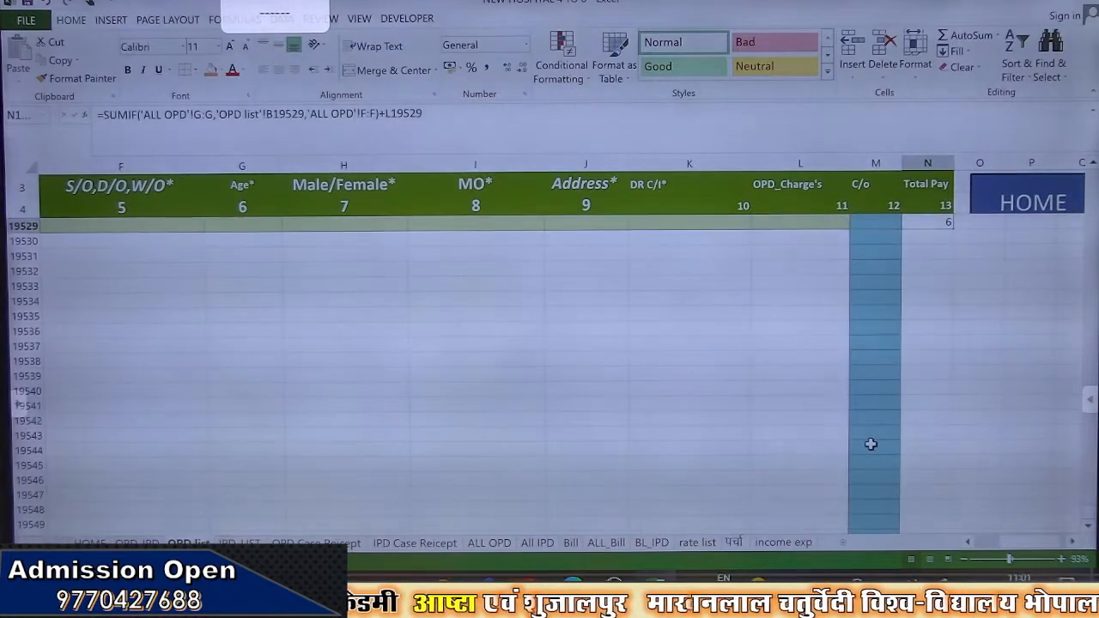
scroll(871, 405, up, 20)
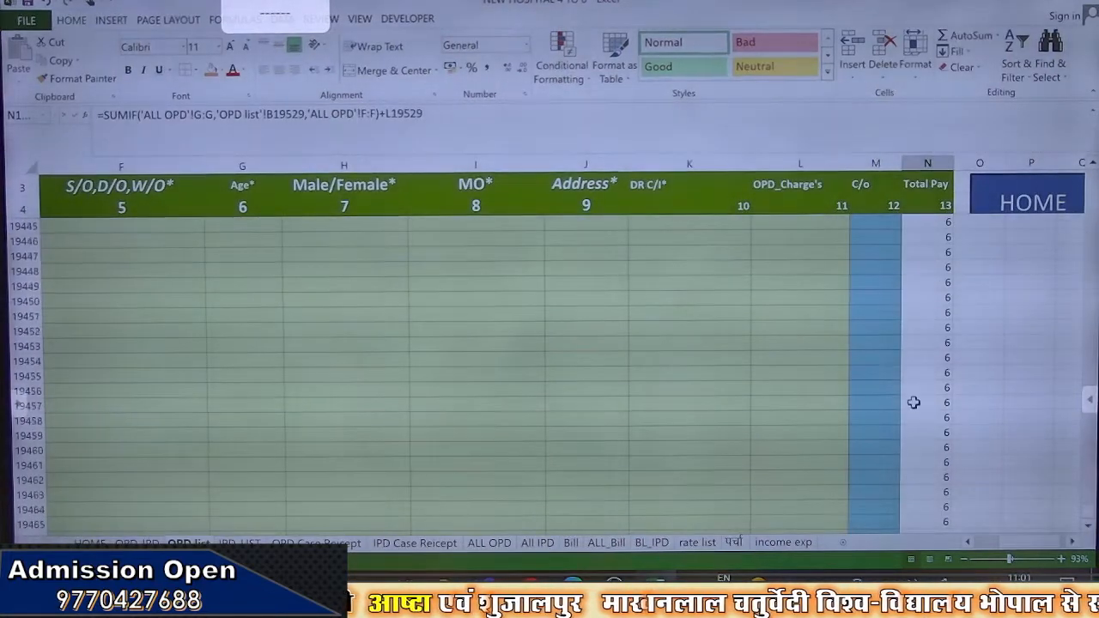
scroll(917, 404, up, 20)
click(936, 357)
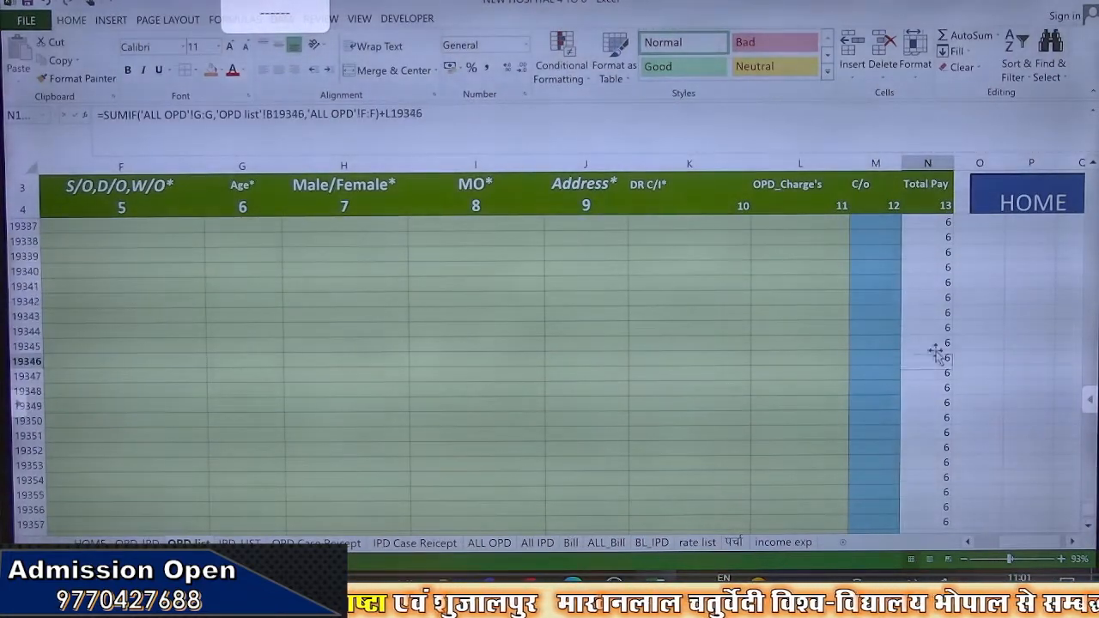
key(ctrl+Up)
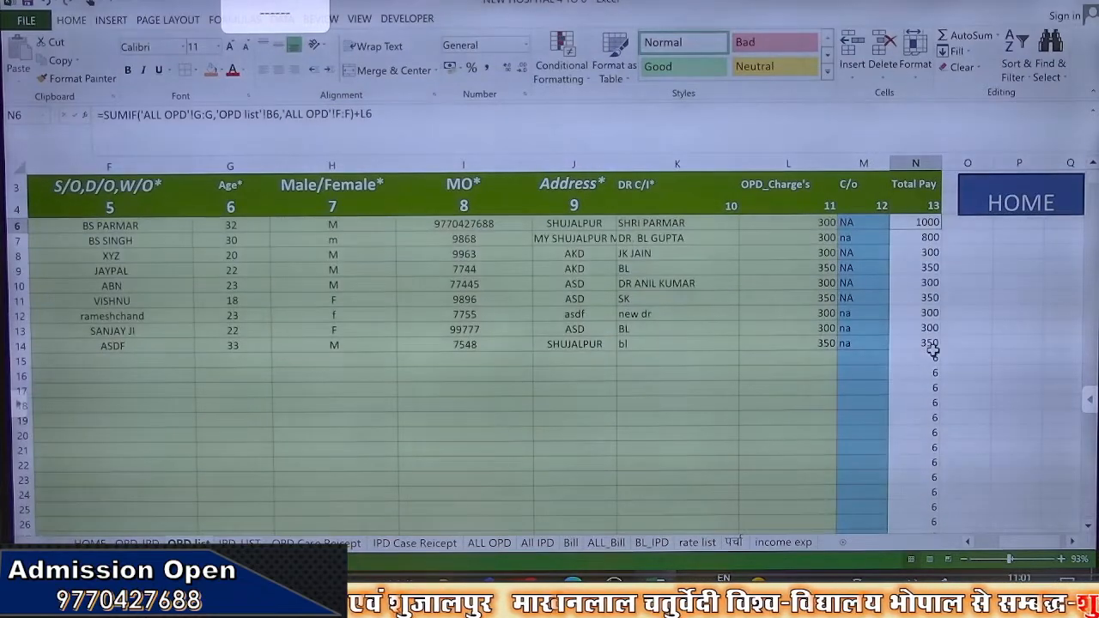
scroll(933, 353, up, 1)
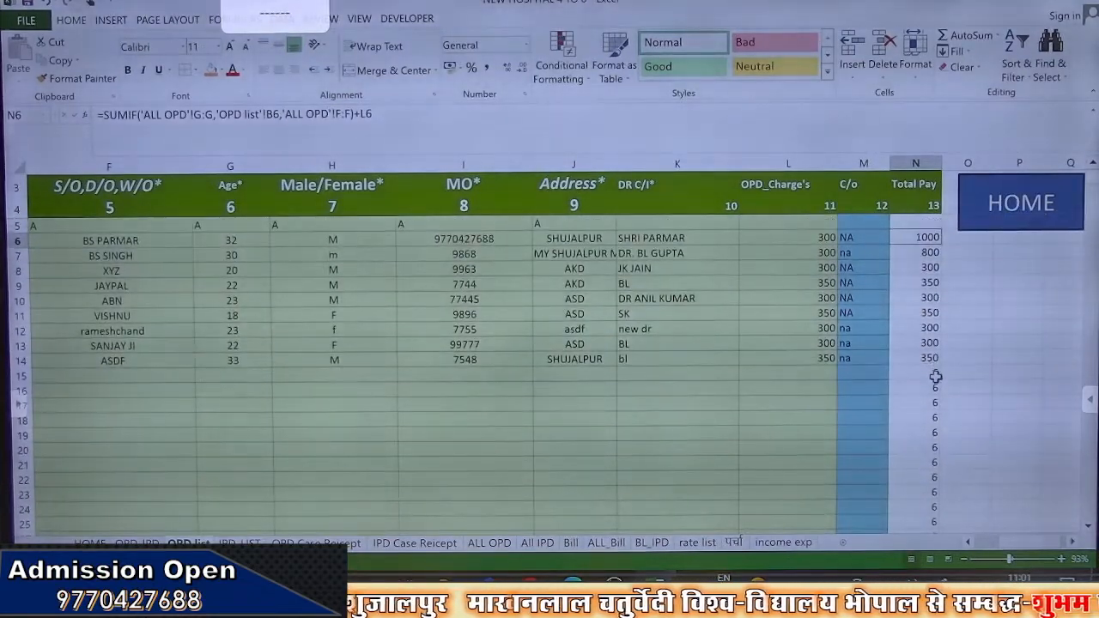
click(818, 358)
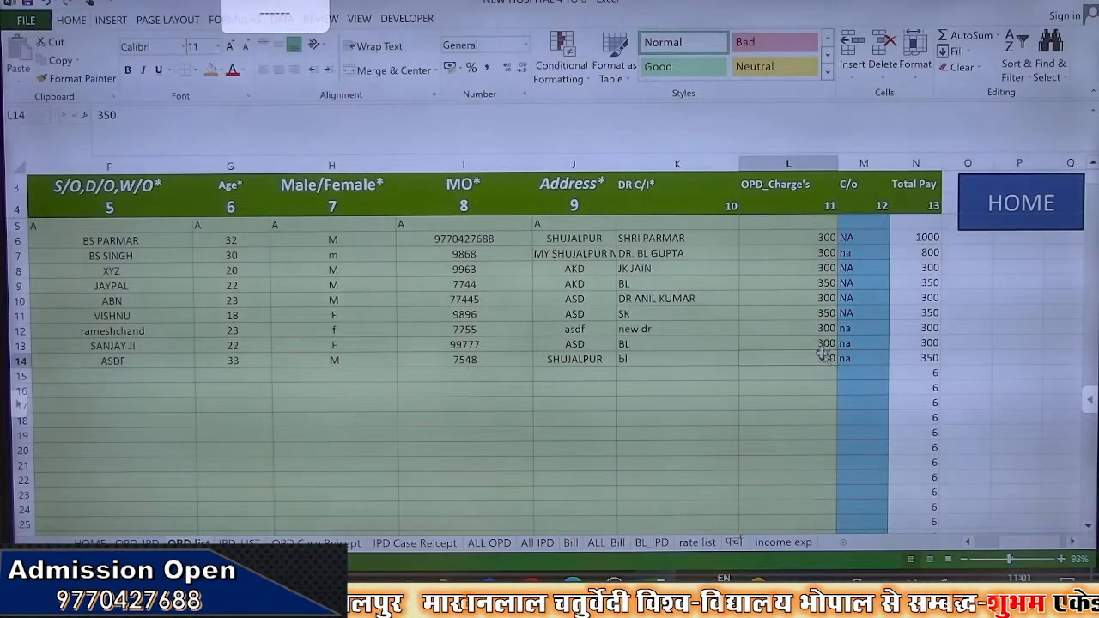
click(818, 241)
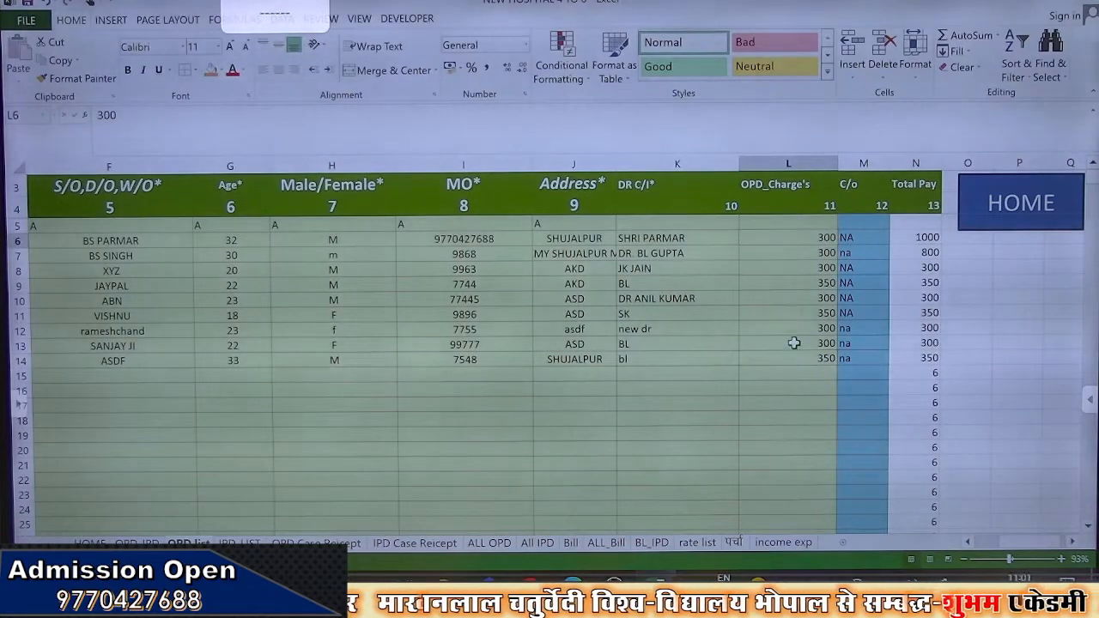
Examine the OPD Case Receipt sheet, including the Bill_NO formula in F4 and the cells in column A and below the receipt
click(792, 376)
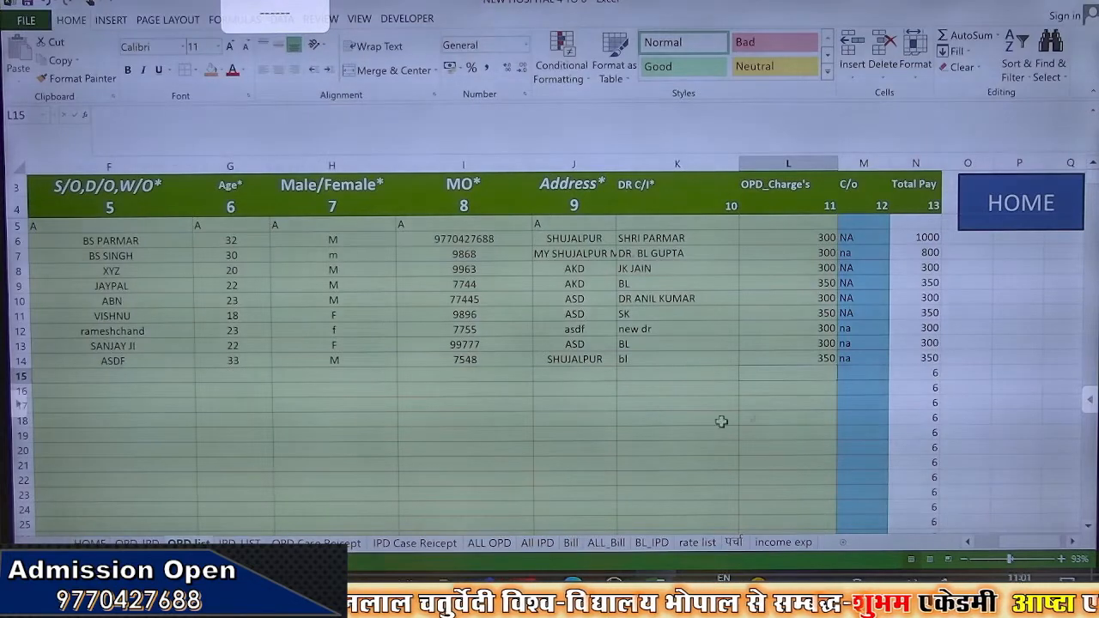
click(330, 543)
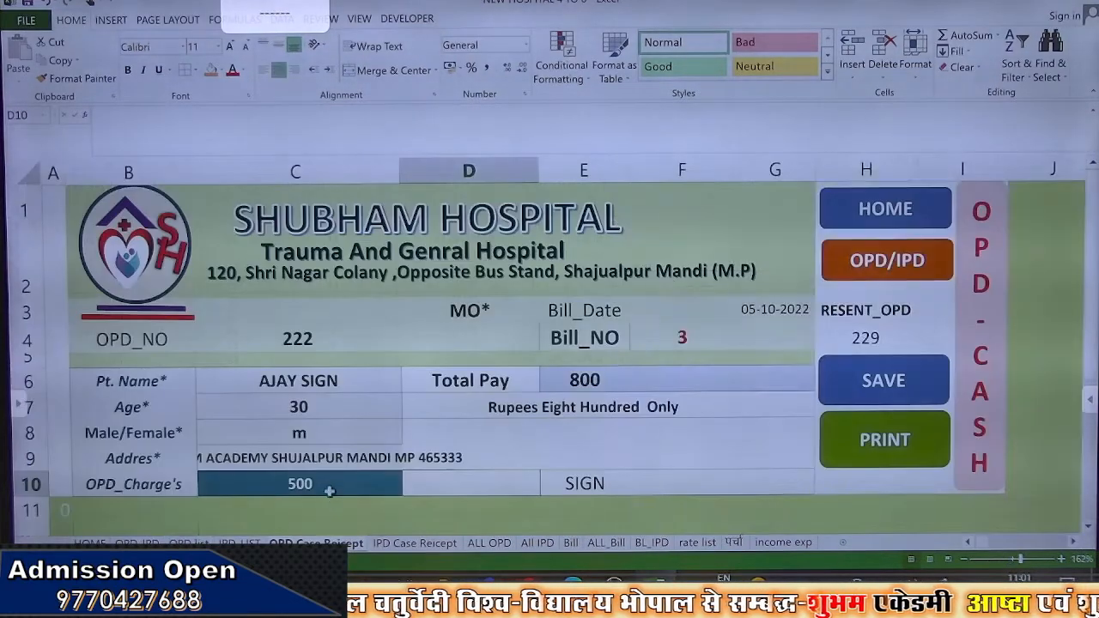
scroll(337, 474, down, 1)
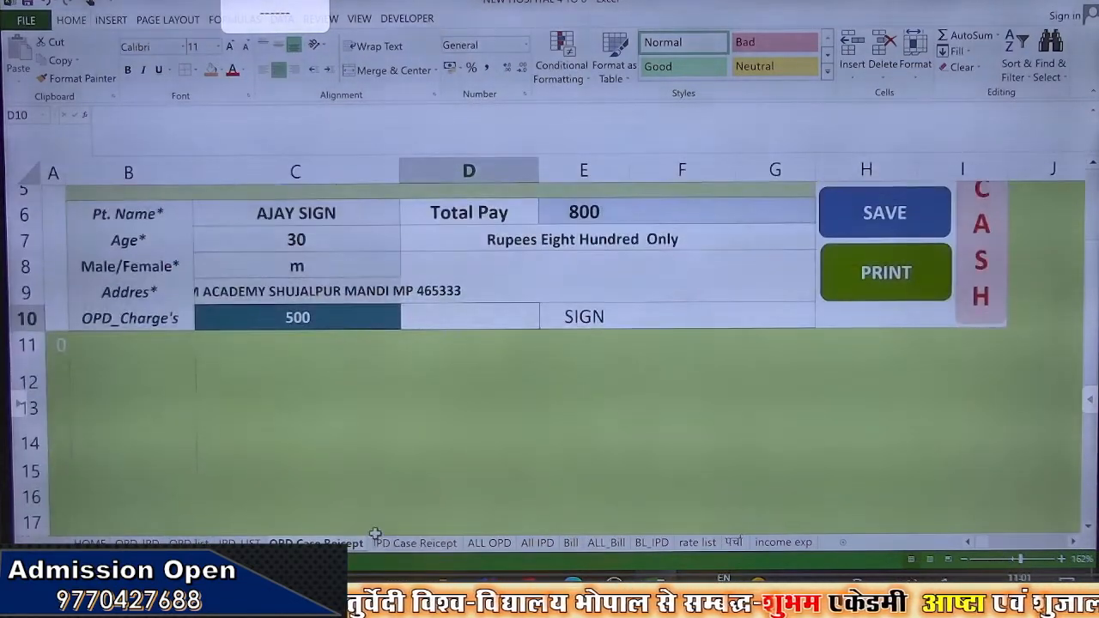
scroll(469, 509, up, 1)
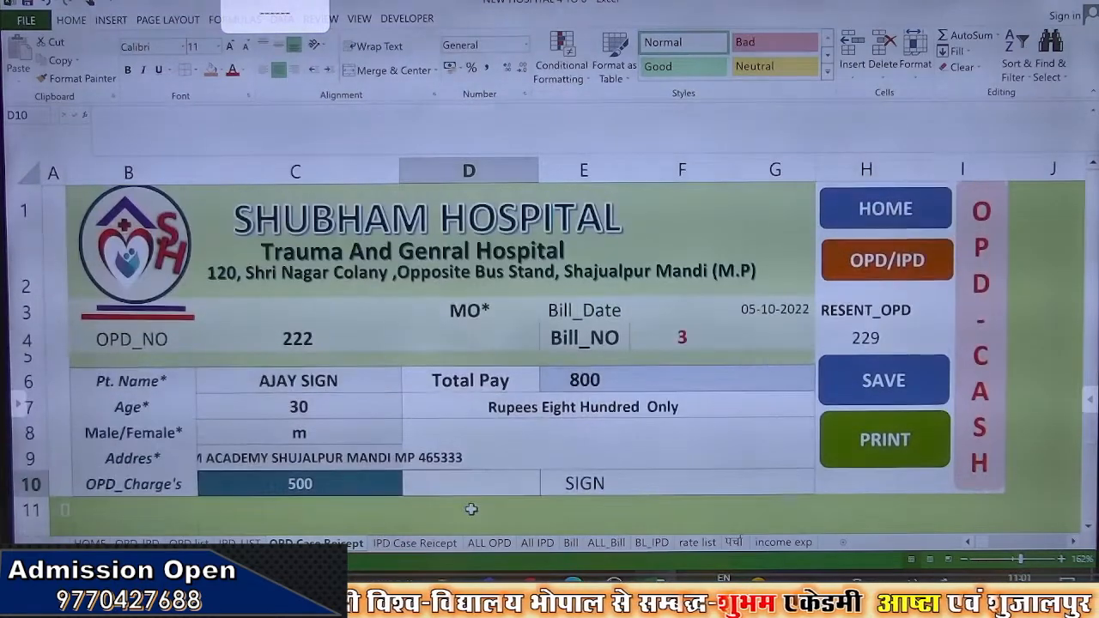
click(682, 340)
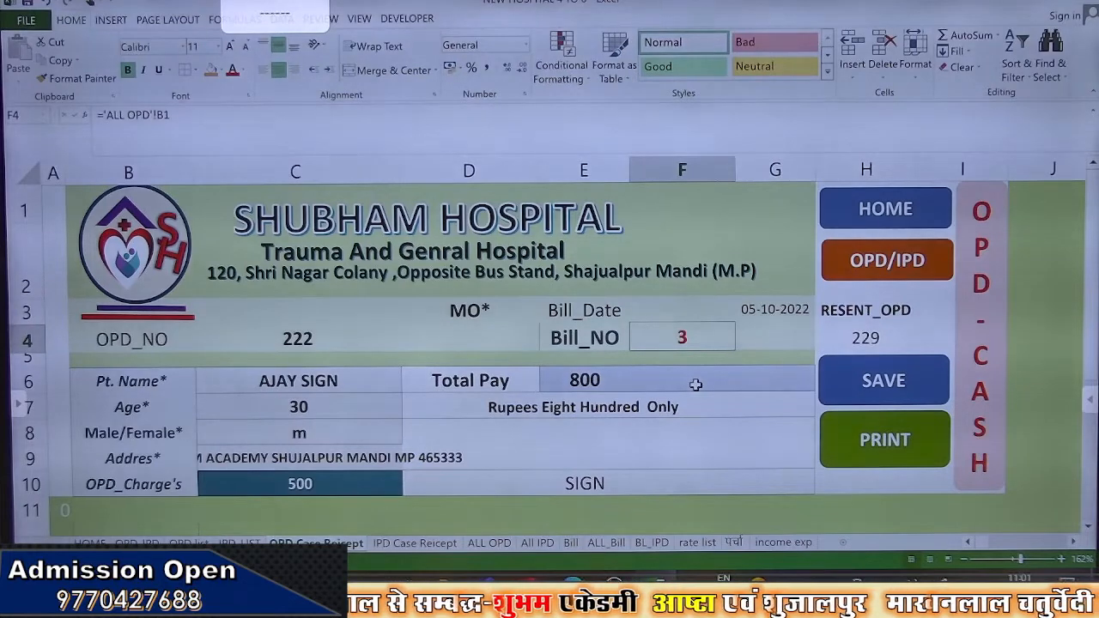
click(146, 498)
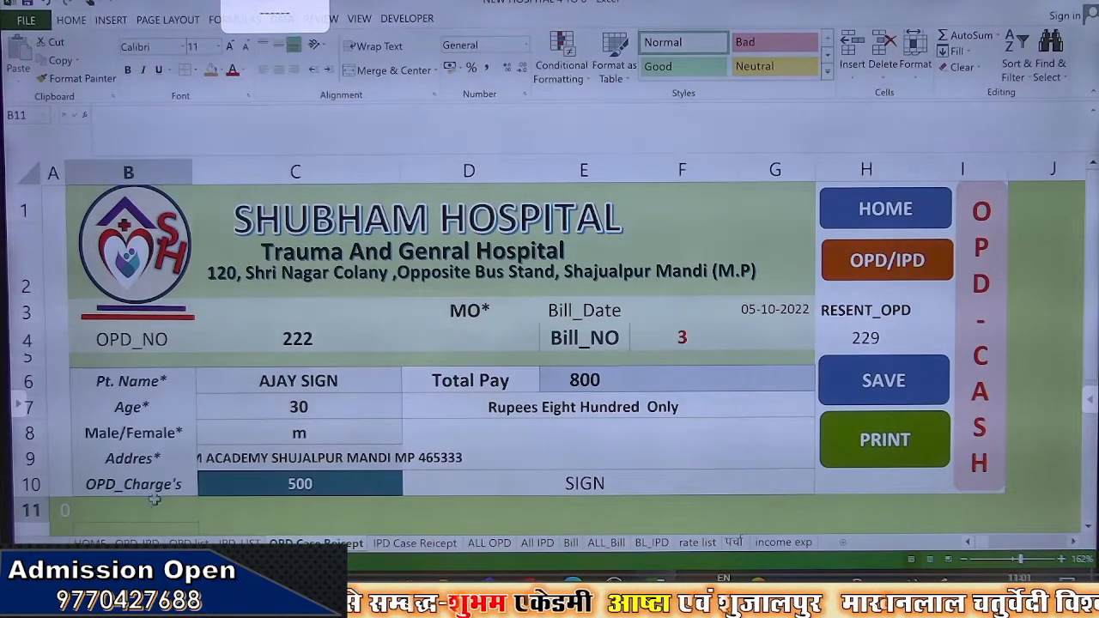
scroll(159, 493, down, 2)
click(233, 441)
click(149, 345)
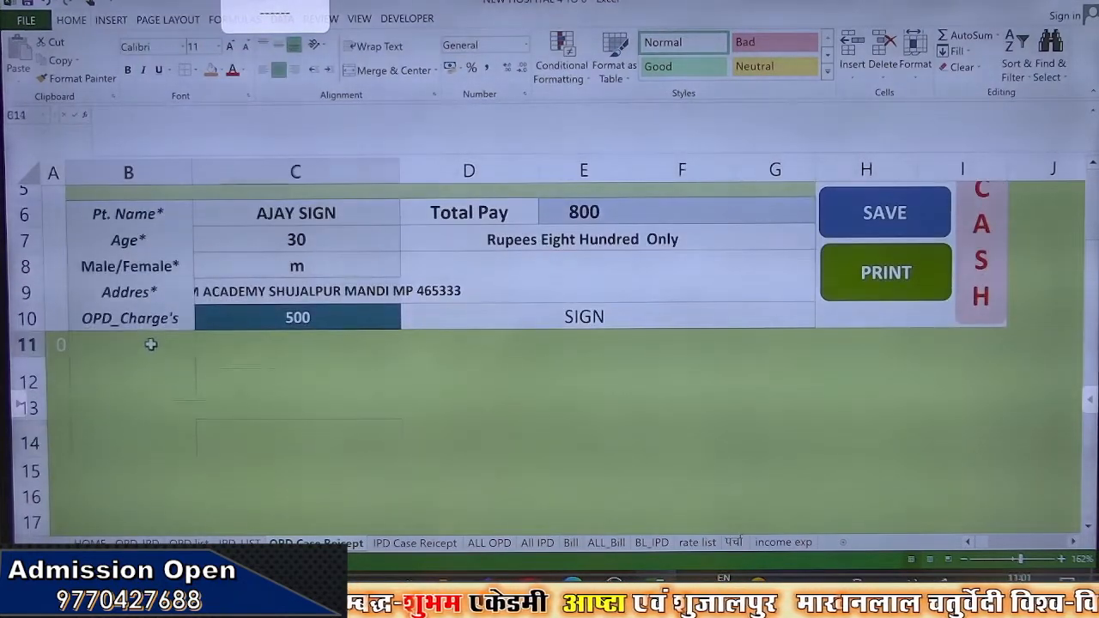
click(280, 351)
click(285, 386)
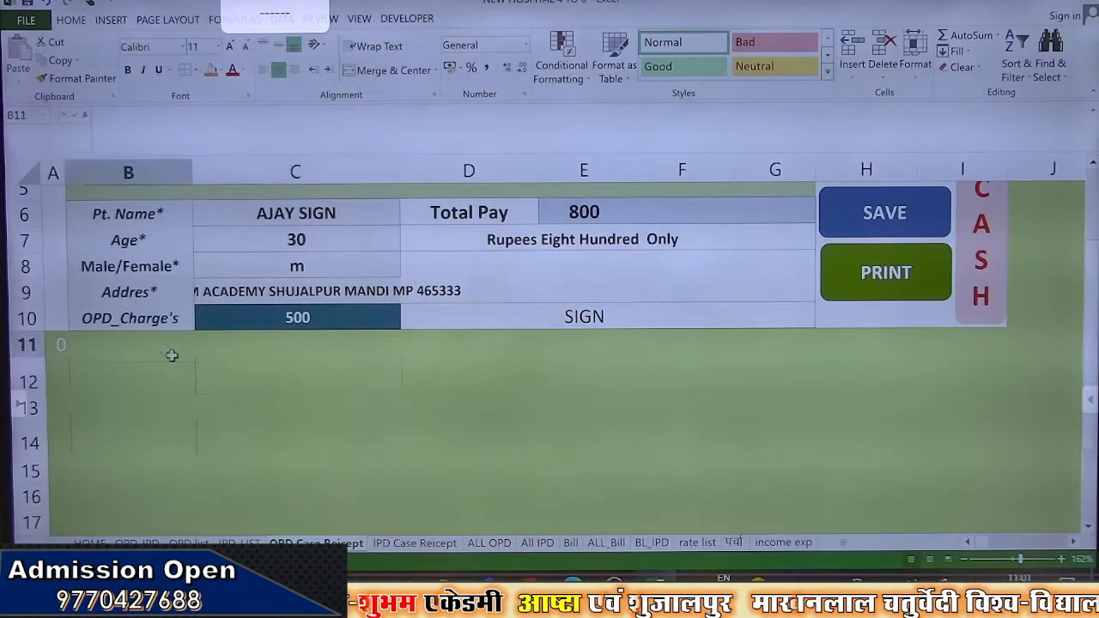
mouse_move(171, 354)
mouse_down()
mouse_move(522, 430)
mouse_move(731, 410)
mouse_move(978, 440)
mouse_up()
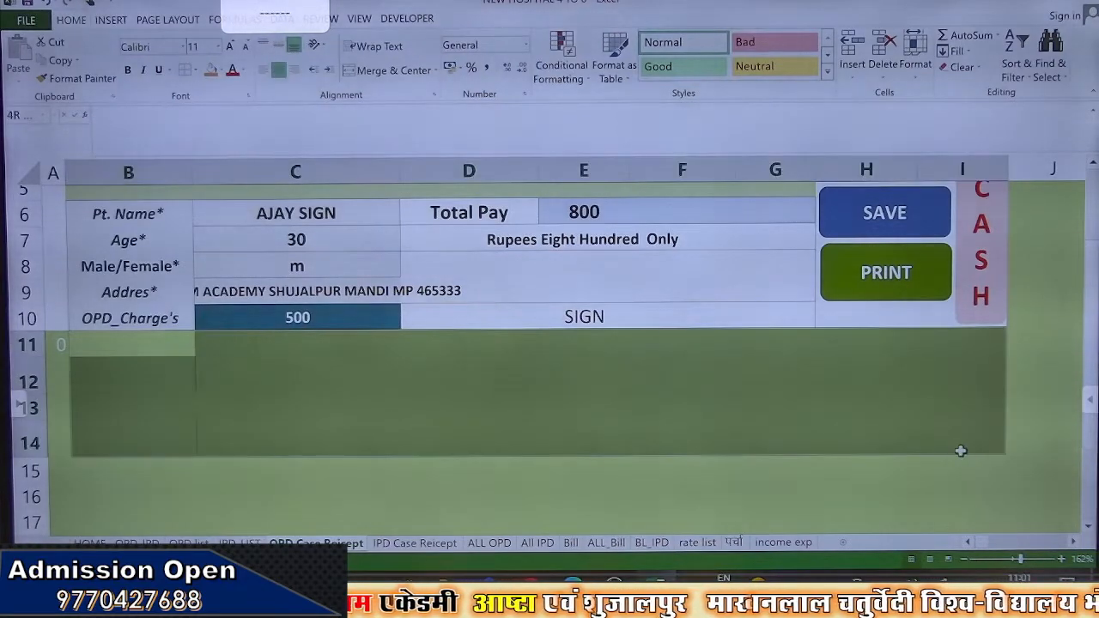
click(47, 325)
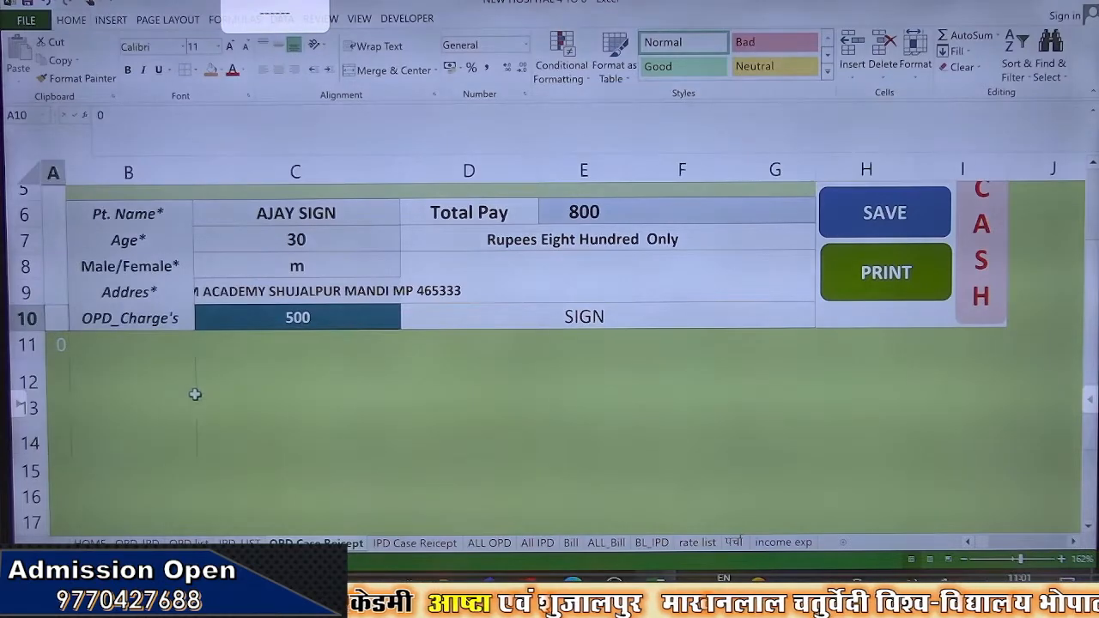
scroll(194, 393, up, 2)
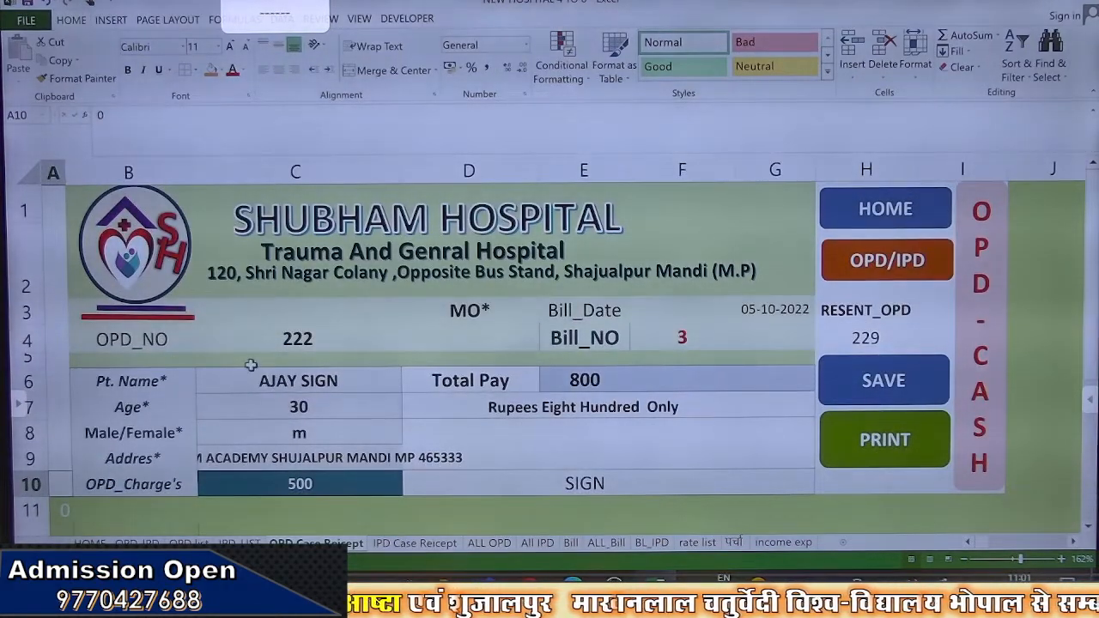
click(52, 340)
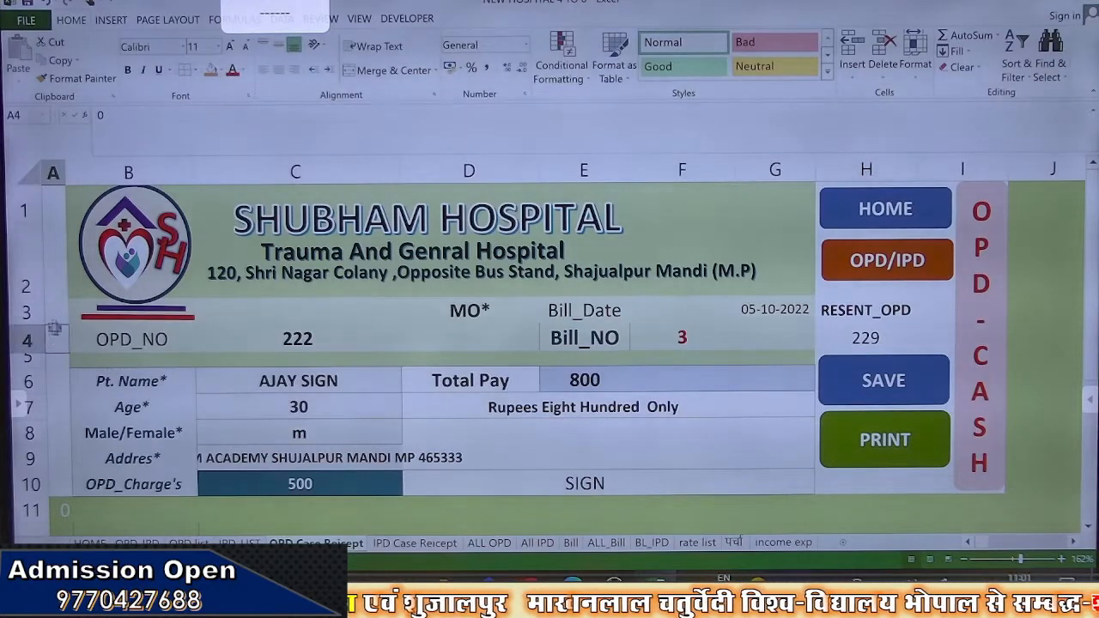
click(55, 378)
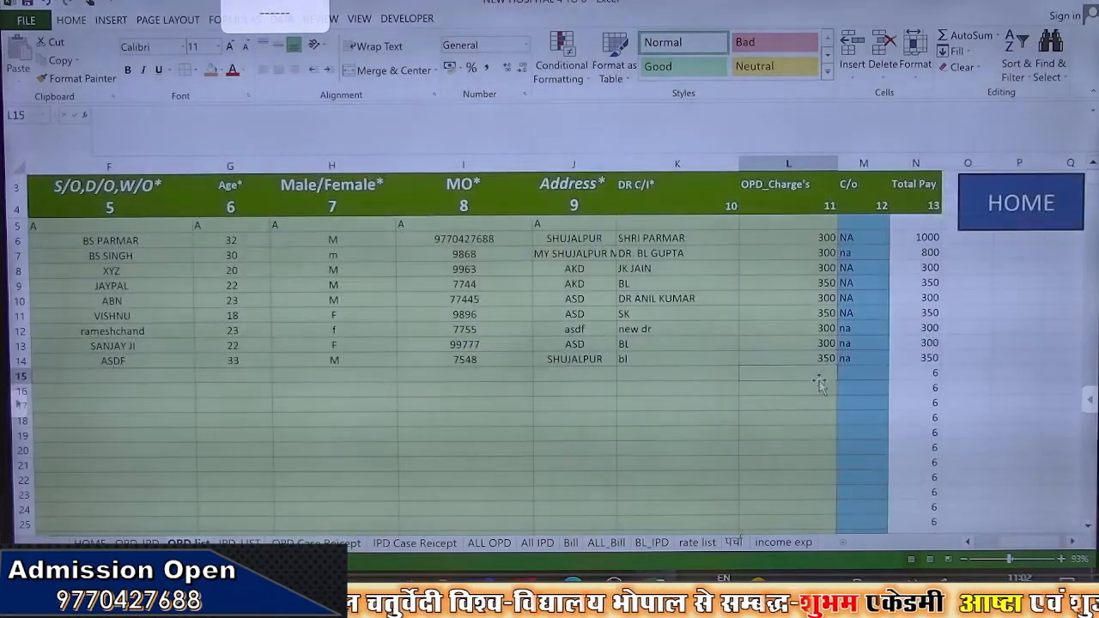
Compare the Total Pay formulas in N14, N6 and N15 of the OPD list with the empty OPD_Charge's cell L15
drag(920, 359, 921, 376)
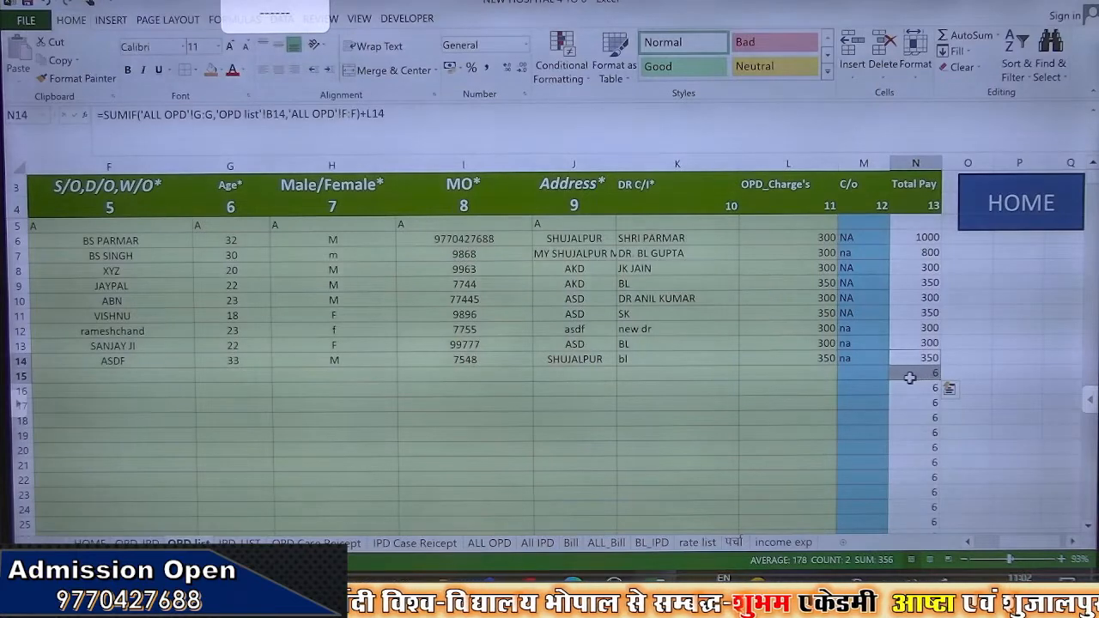
click(927, 237)
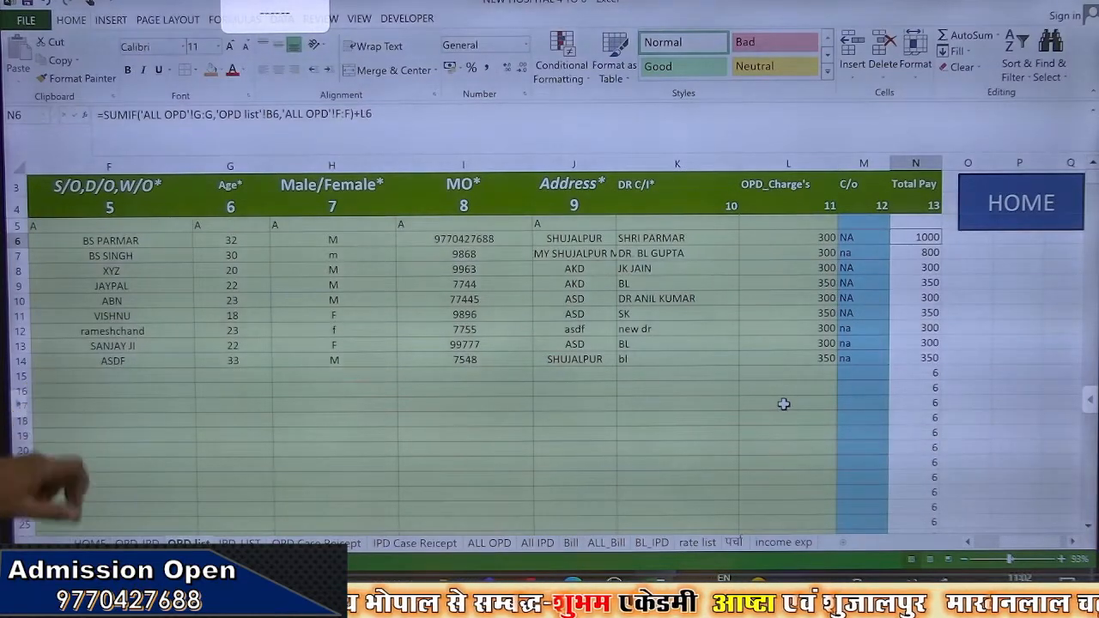
click(912, 376)
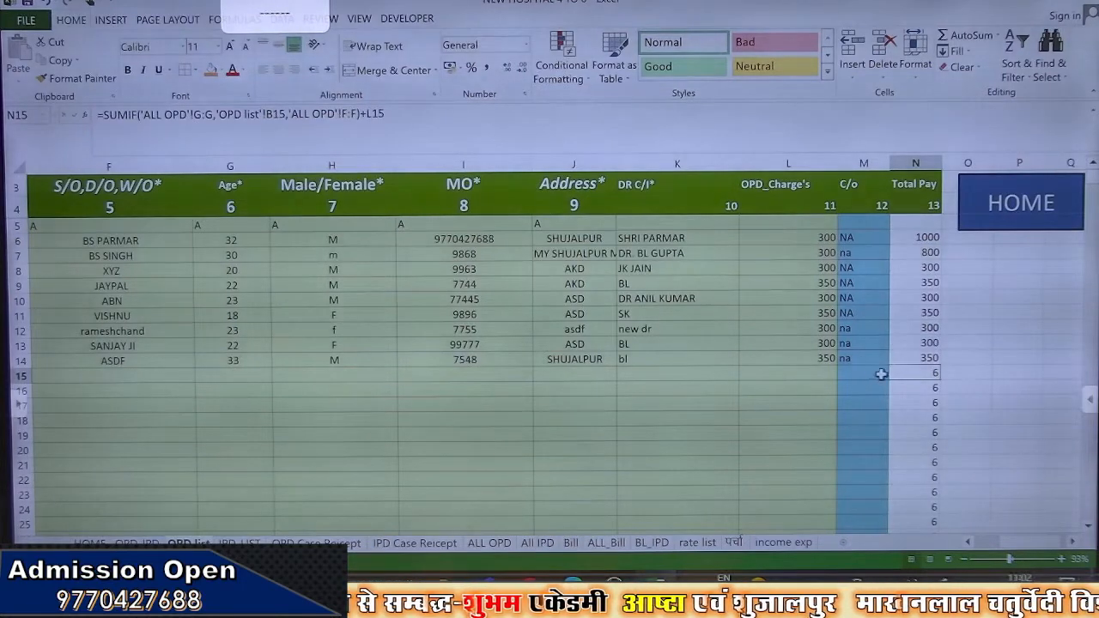
click(782, 373)
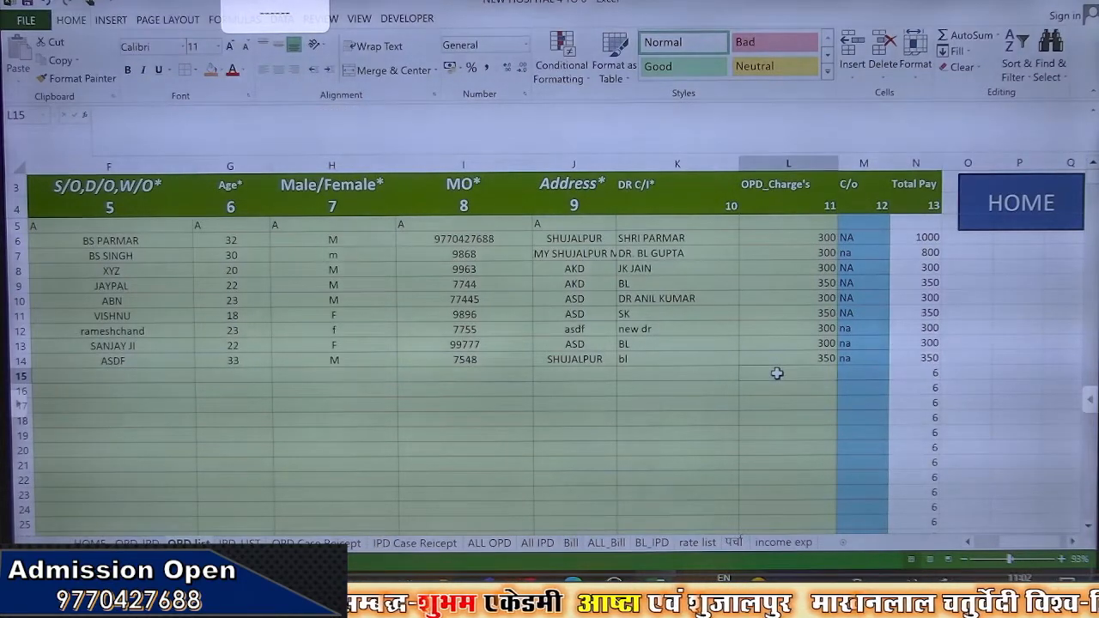
key(Return)
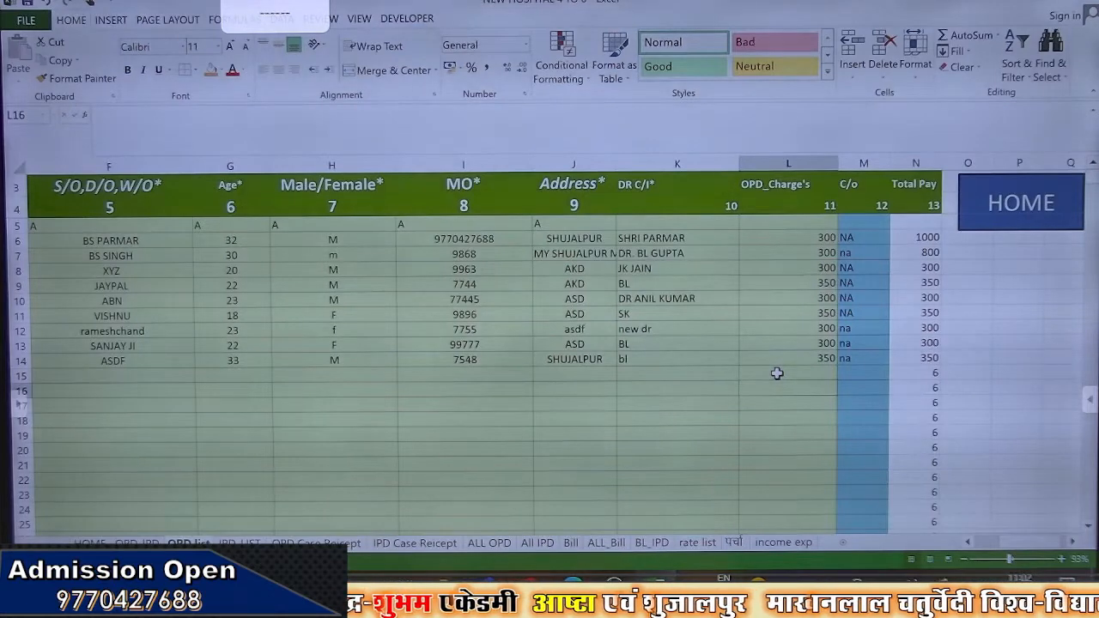
Refill the Total Pay formula from N6 down column N and check N15 against the patient columns of its row
click(928, 241)
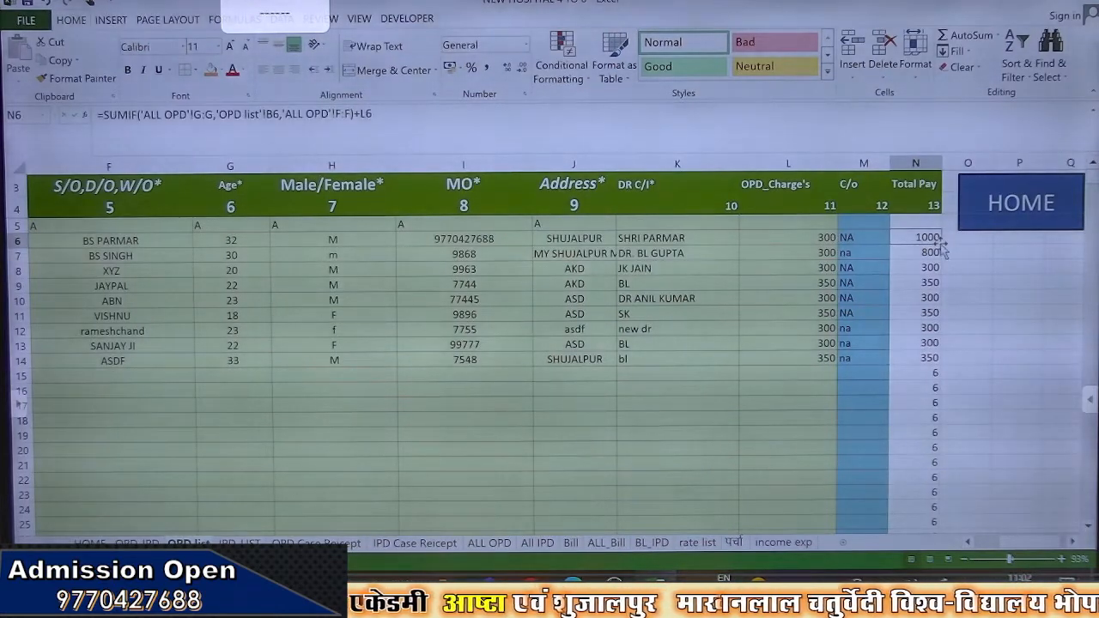
double_click(942, 246)
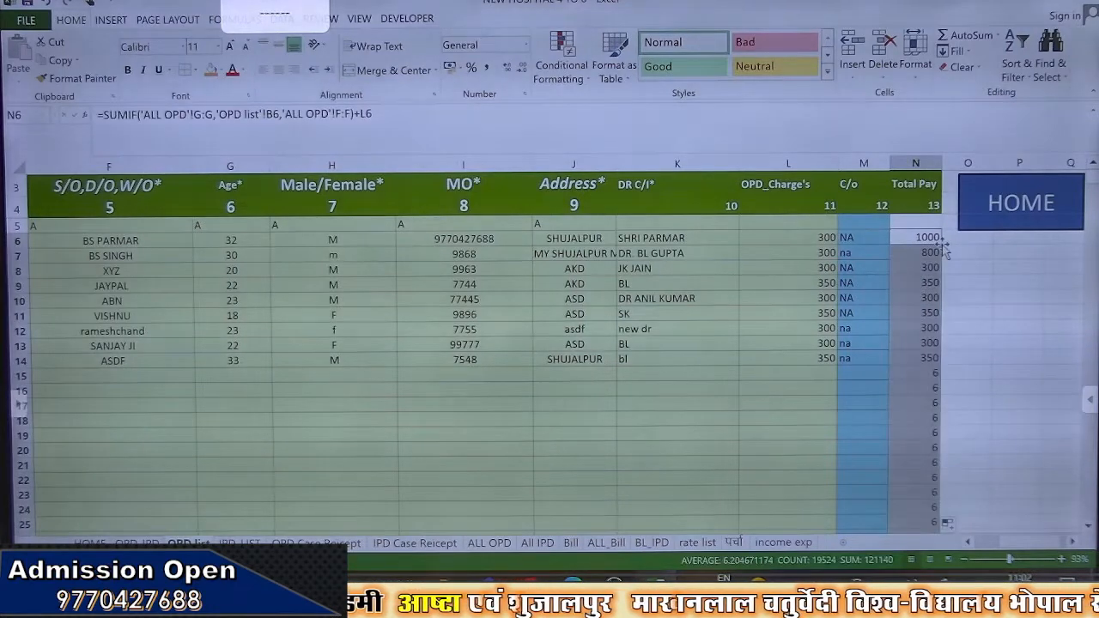
click(909, 373)
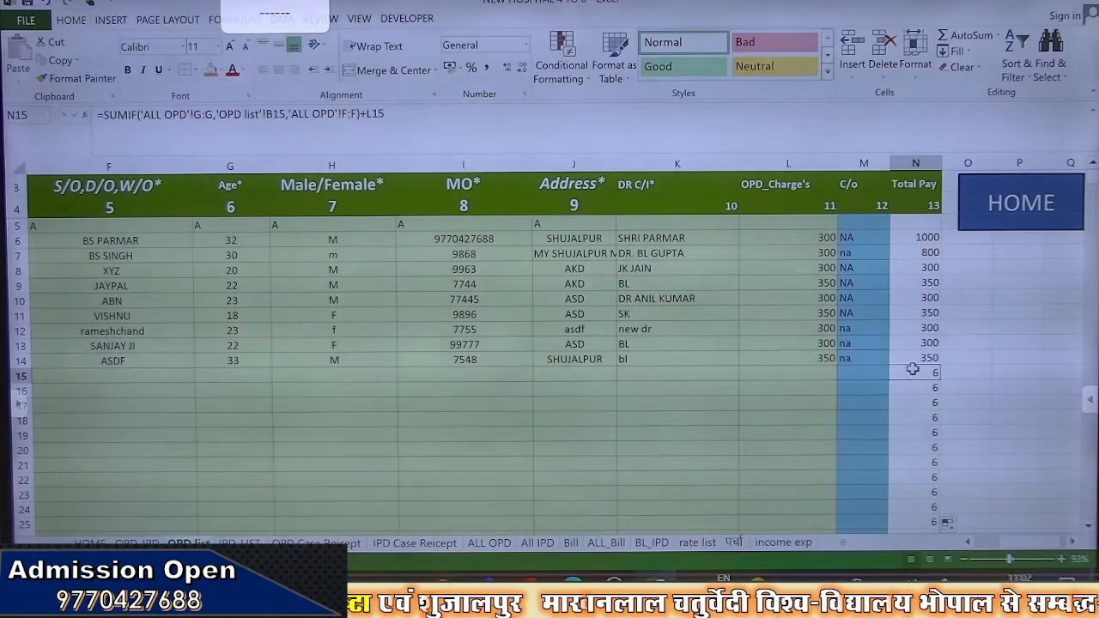
drag(49, 329, 271, 387)
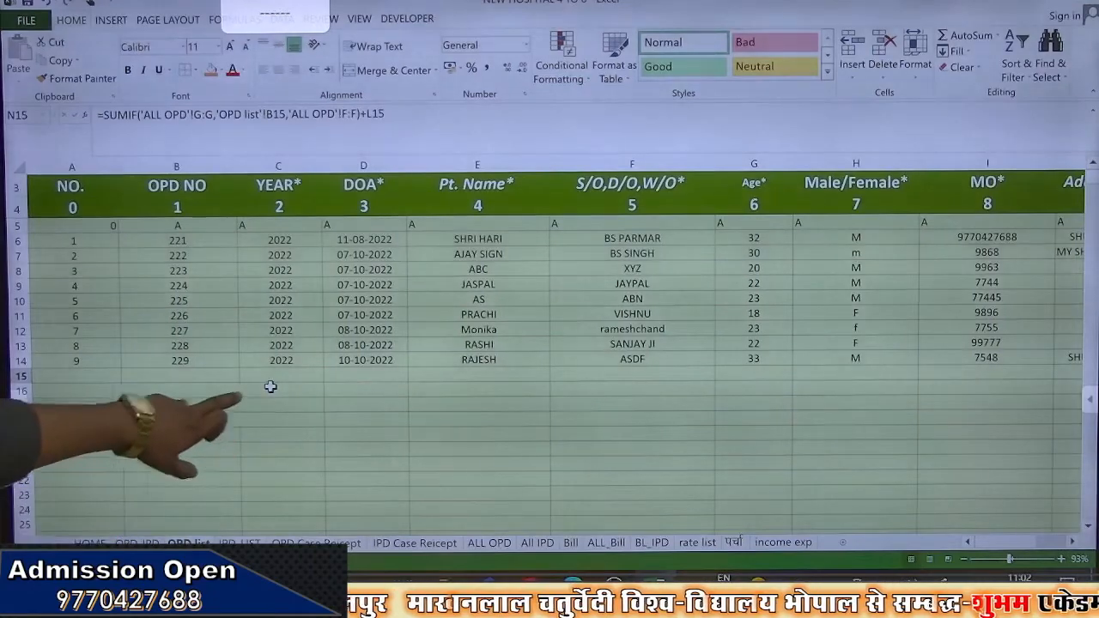
scroll(916, 357, right, 6)
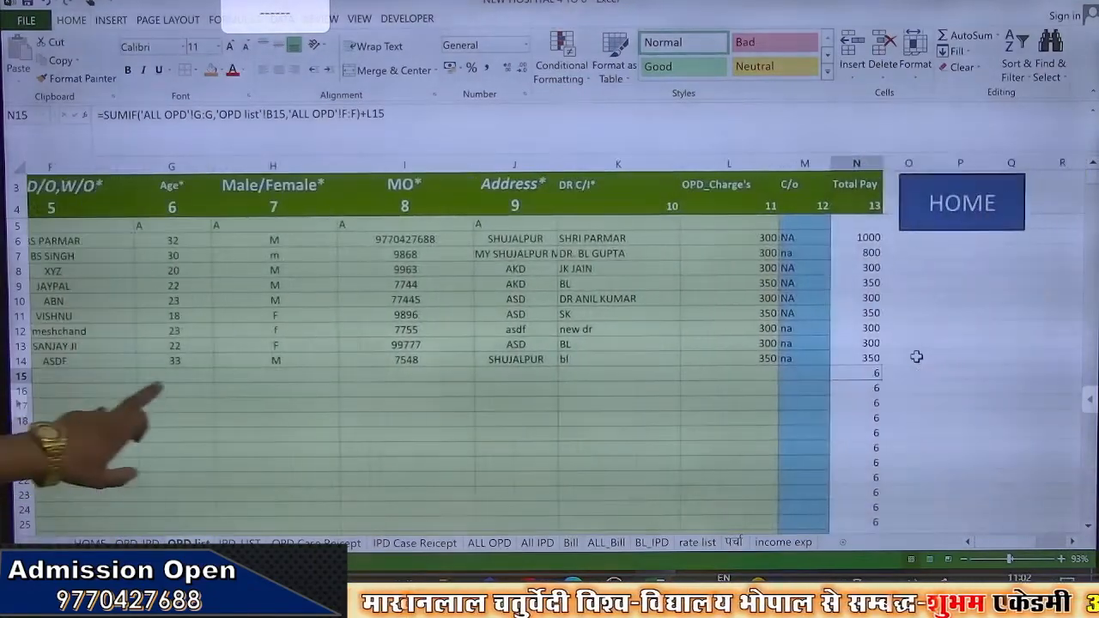
scroll(916, 357, left, 1)
click(927, 237)
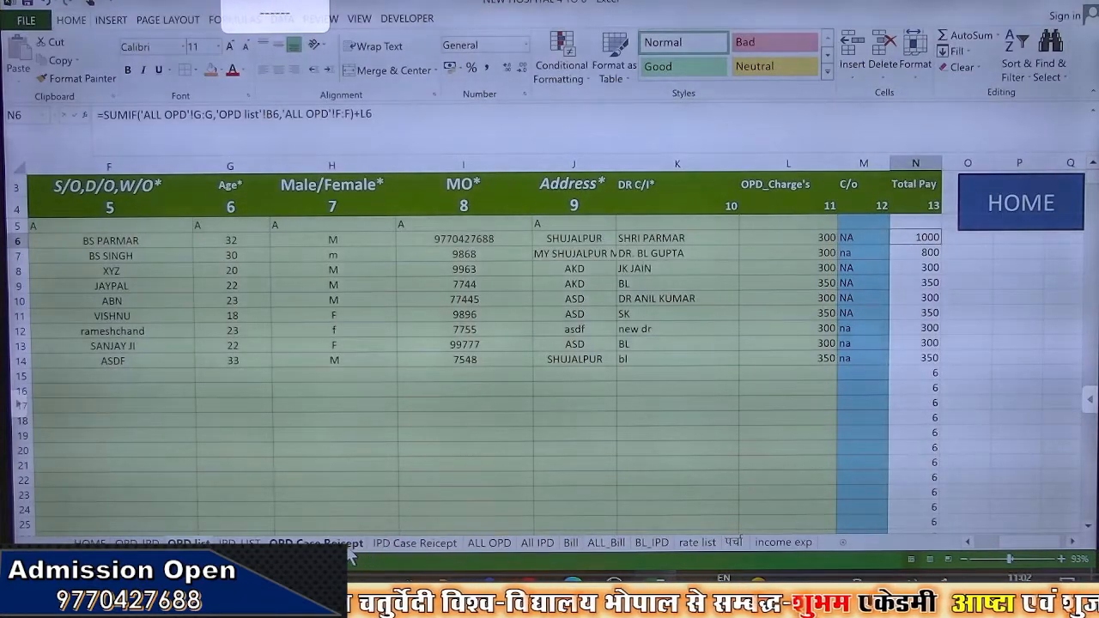
Examine the saved bills on the ALL OPD sheet, reviewing columns A to E and the Bill_NO entries down column F
click(481, 548)
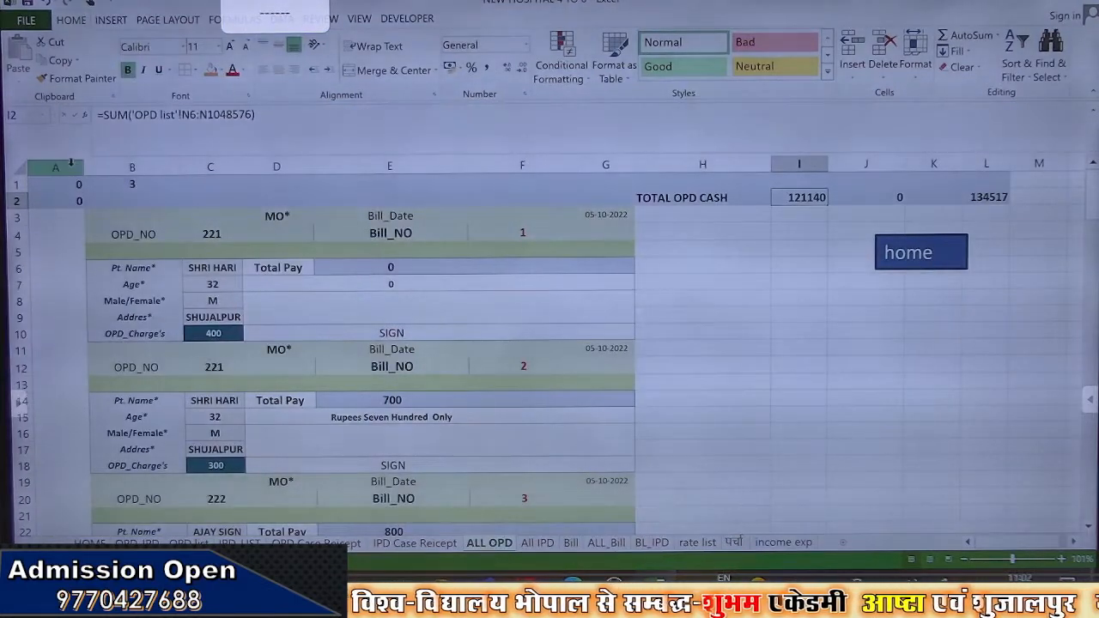
drag(72, 163, 456, 187)
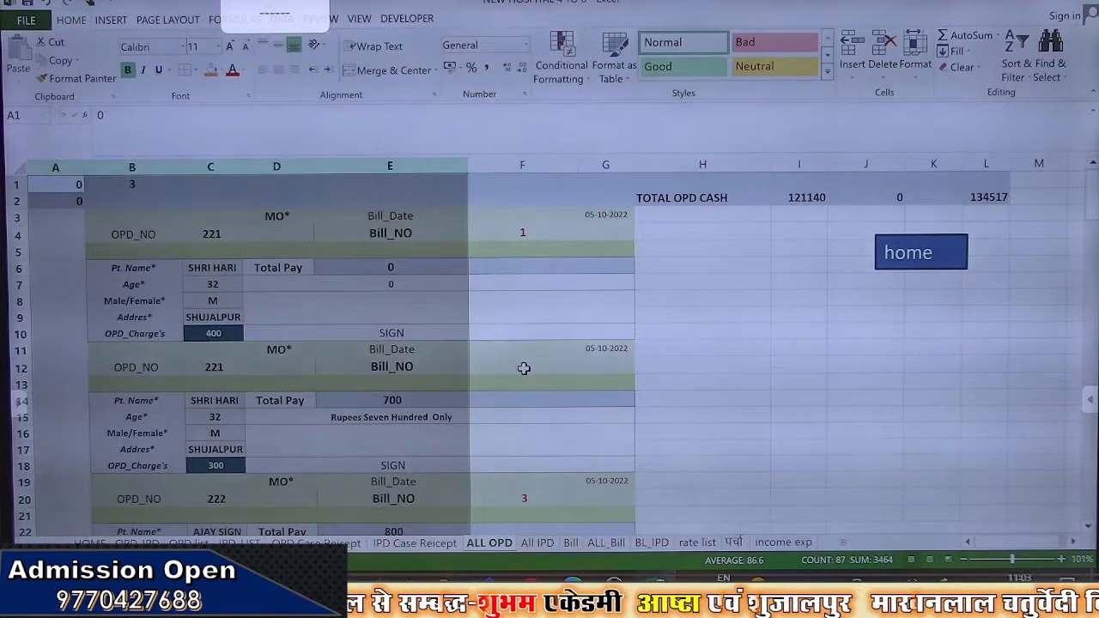
click(500, 164)
scroll(533, 279, down, 2)
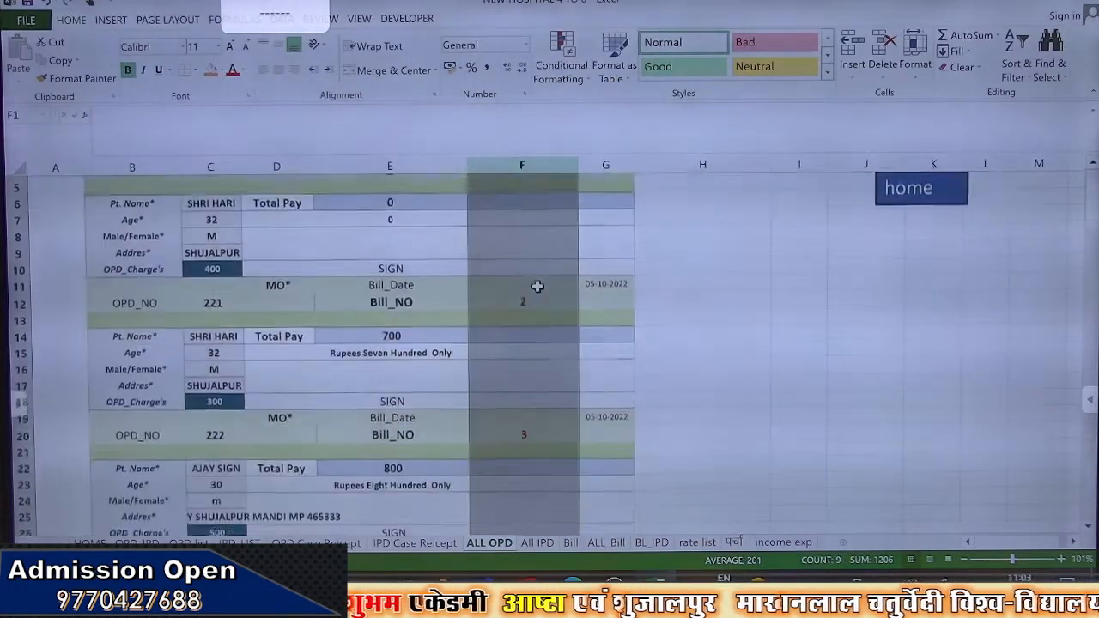
scroll(547, 466, up, 2)
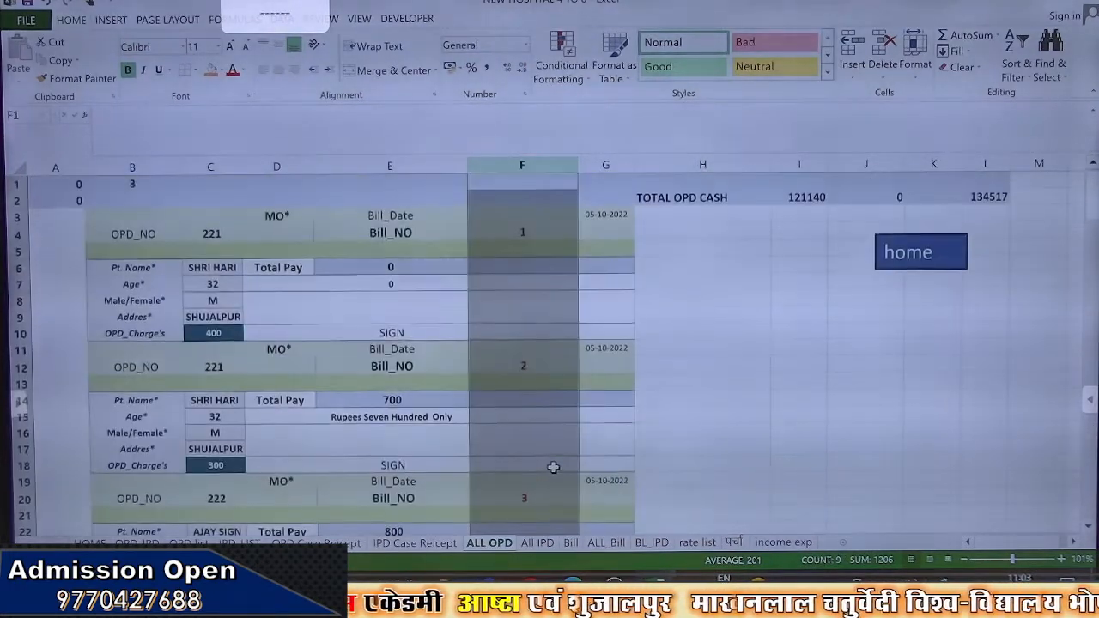
scroll(548, 454, down, 4)
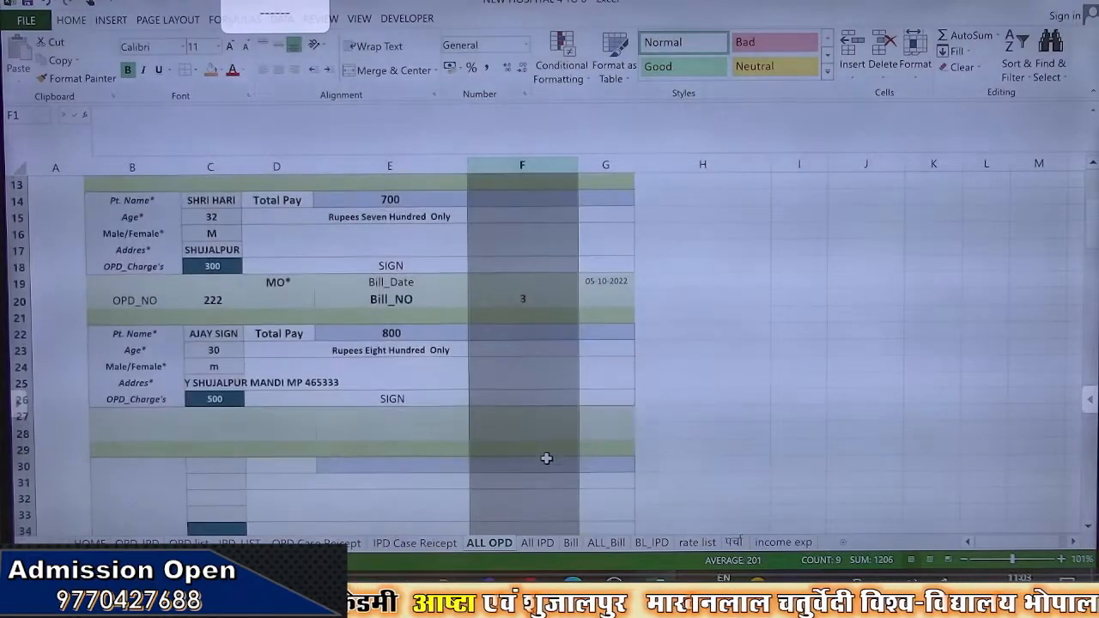
scroll(544, 458, up, 4)
Compare the Bill_NO in F20 with the OPD_NO in C20 for the third saved bill
click(522, 498)
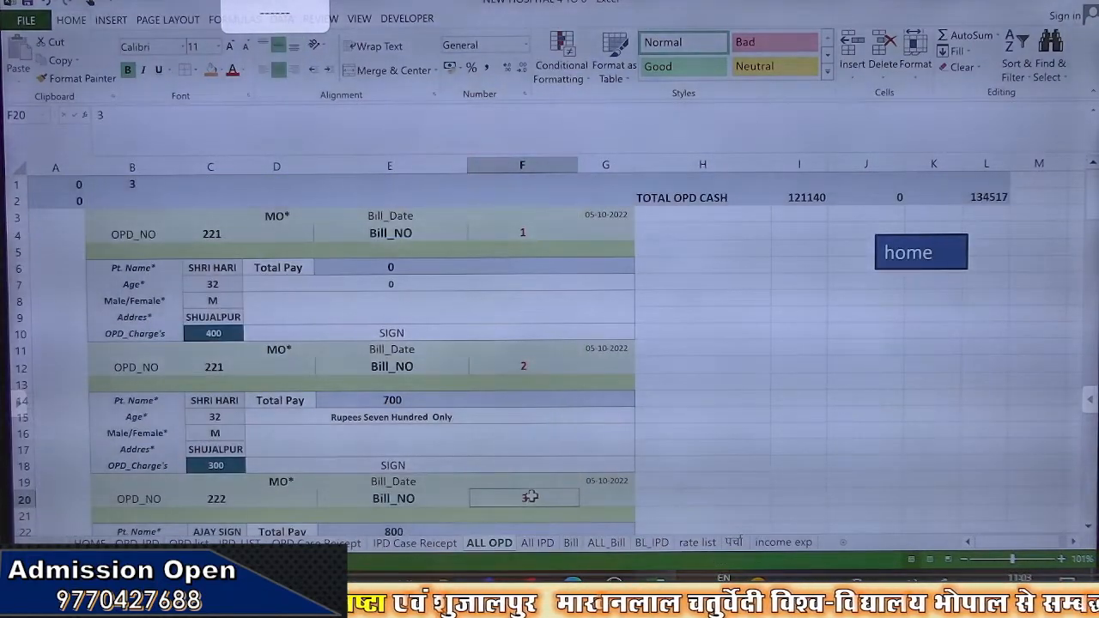
scroll(530, 496, down, 2)
click(529, 450)
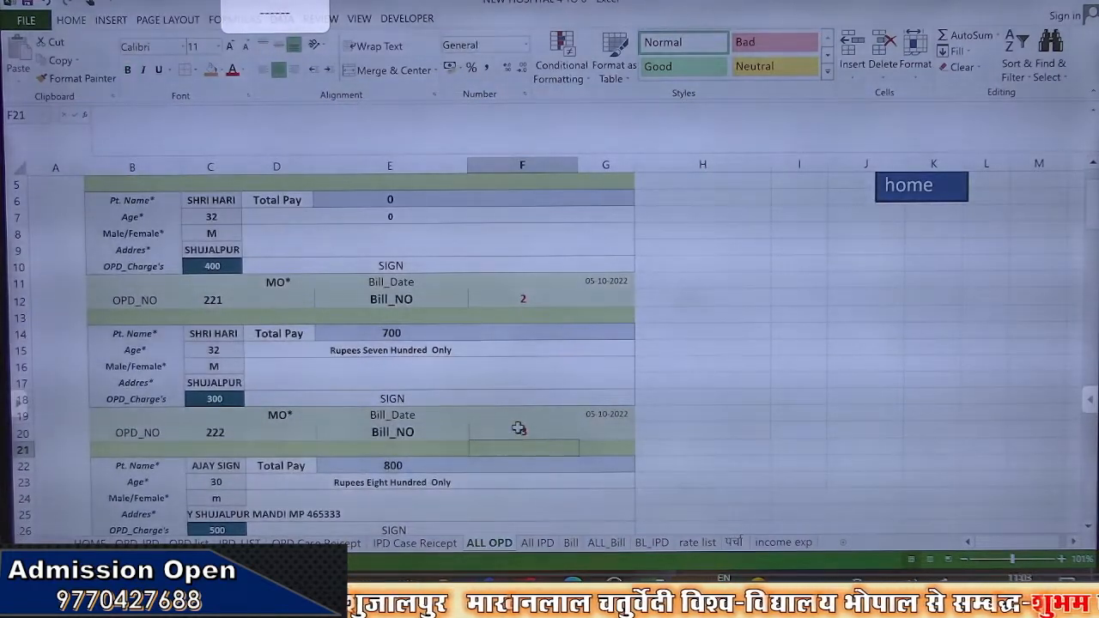
click(522, 434)
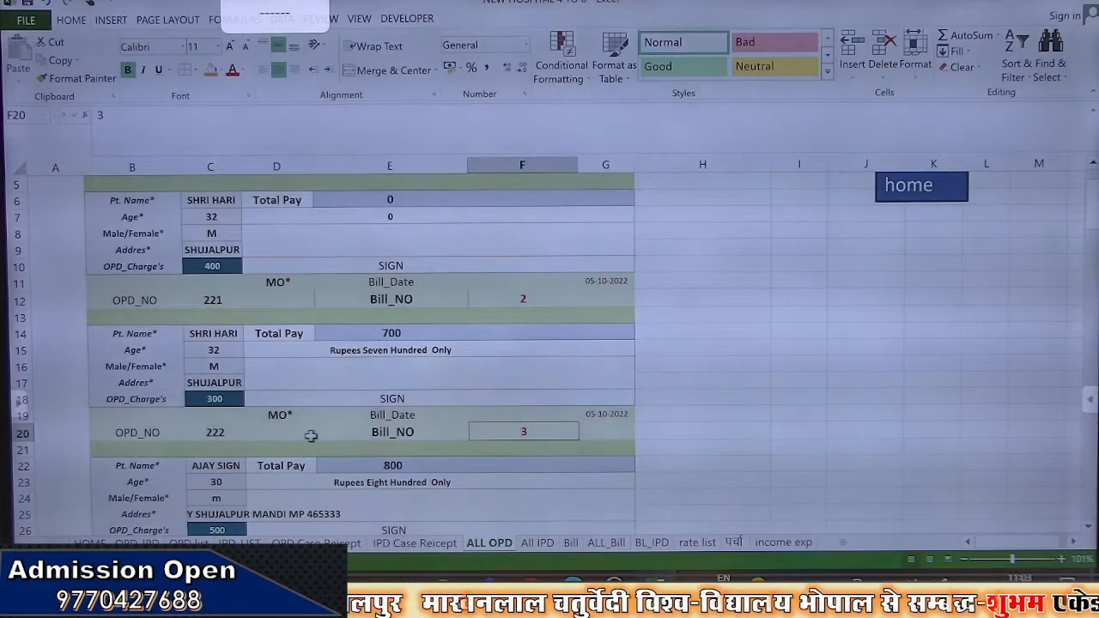
click(219, 433)
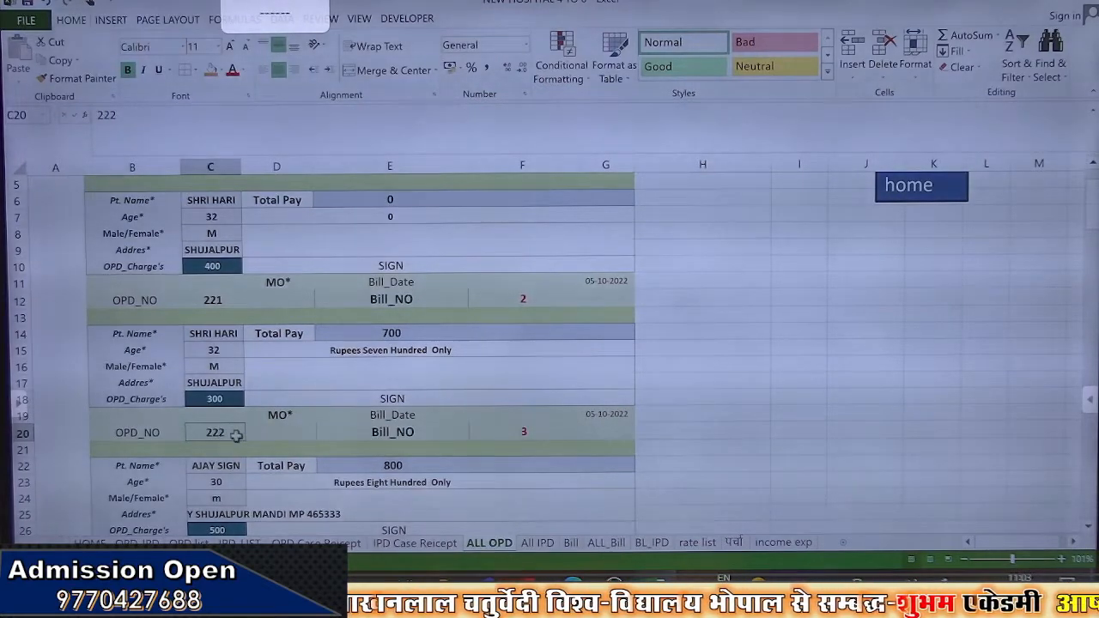
click(508, 432)
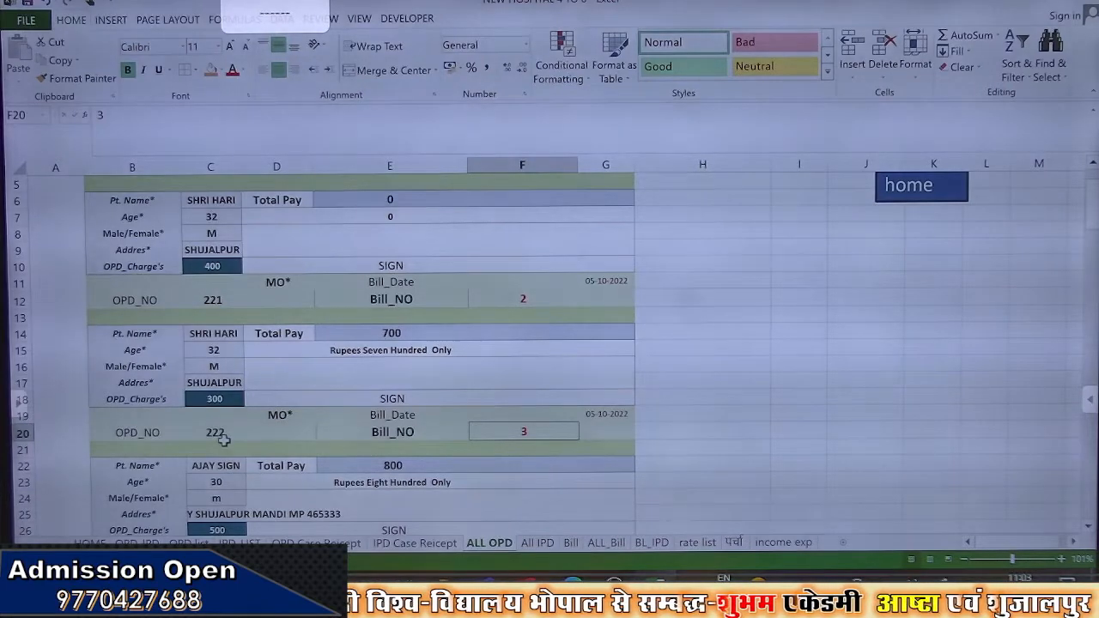
click(608, 443)
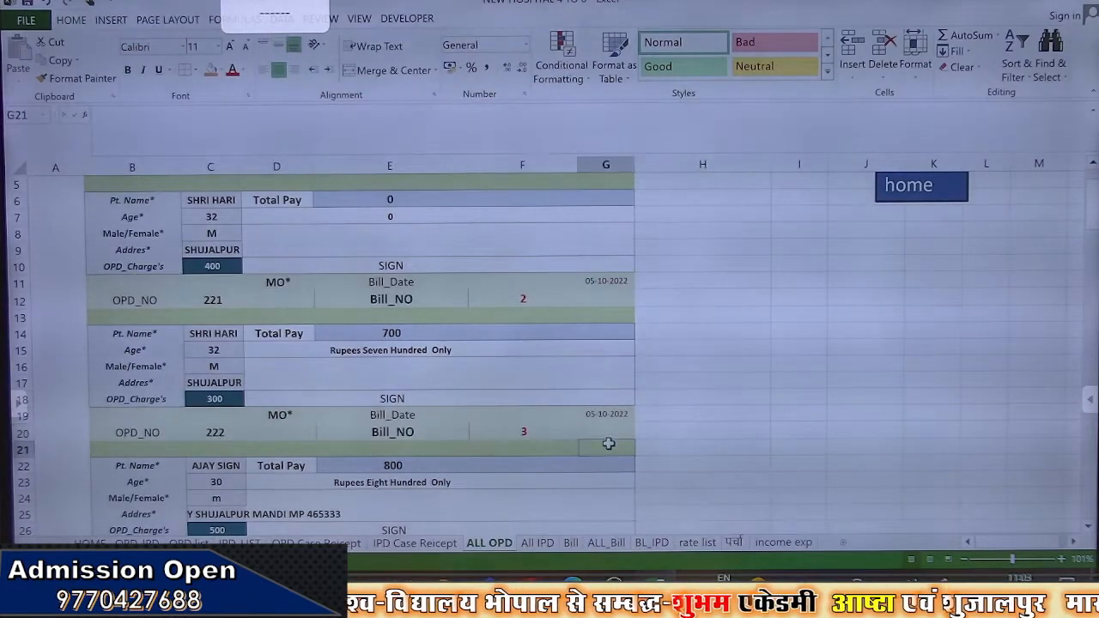
Examine cells E22, F22 and G22 beside Total Pay in the third saved bill, along with empty G20
click(609, 430)
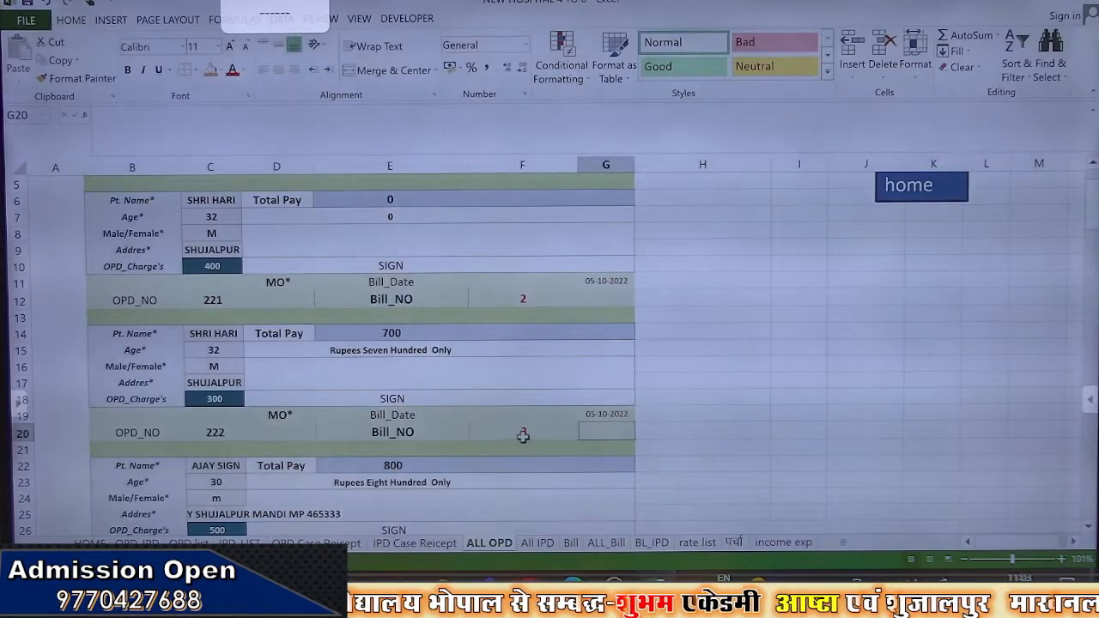
click(595, 451)
click(595, 461)
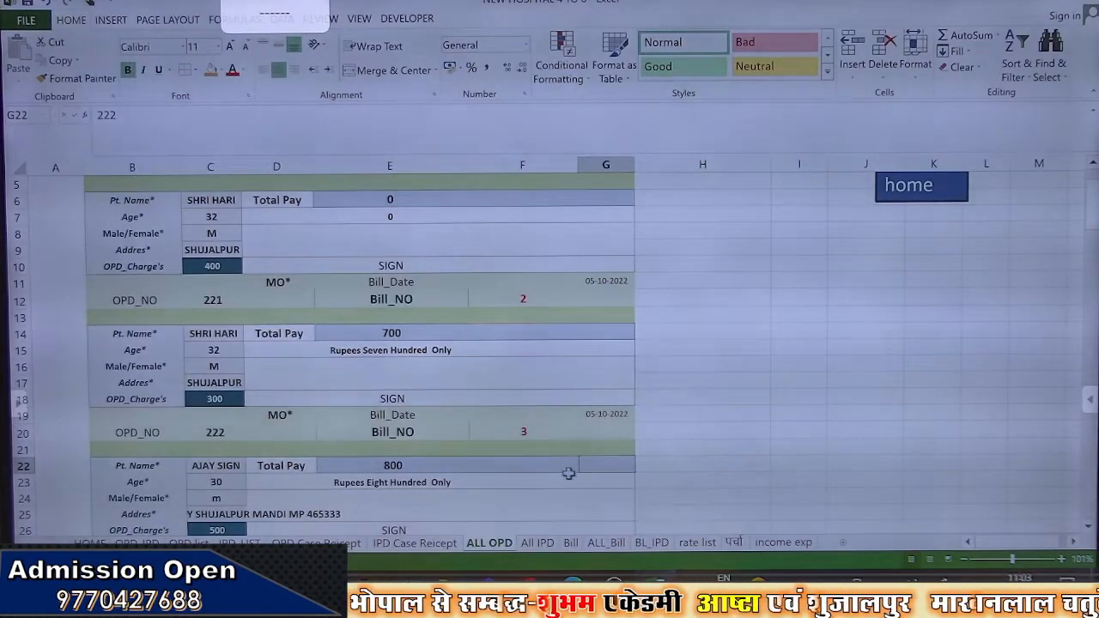
click(530, 469)
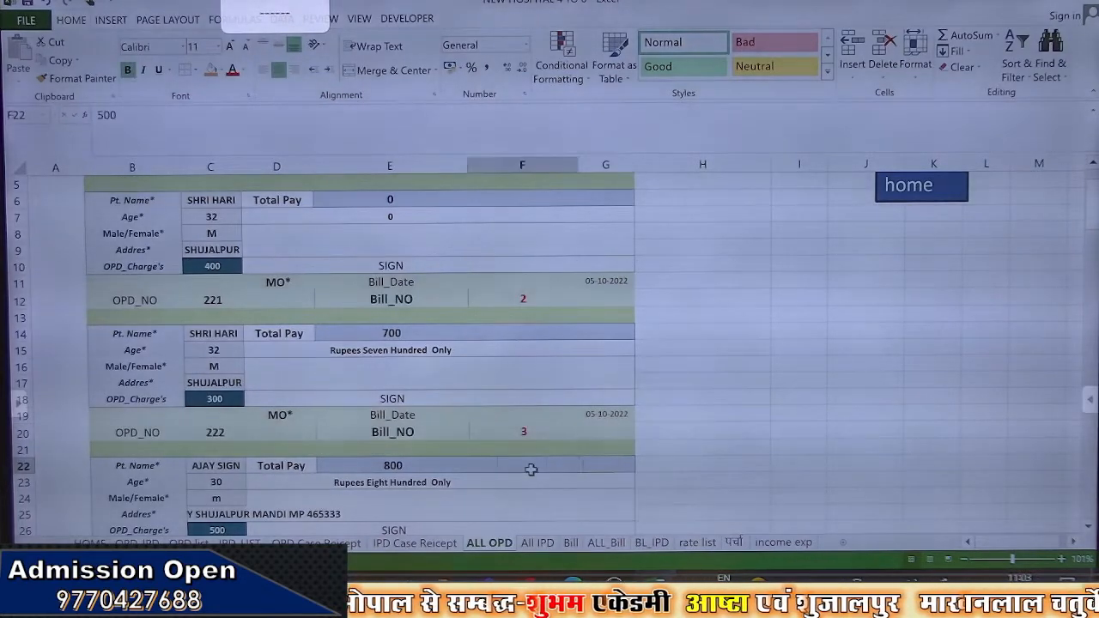
click(608, 463)
click(519, 469)
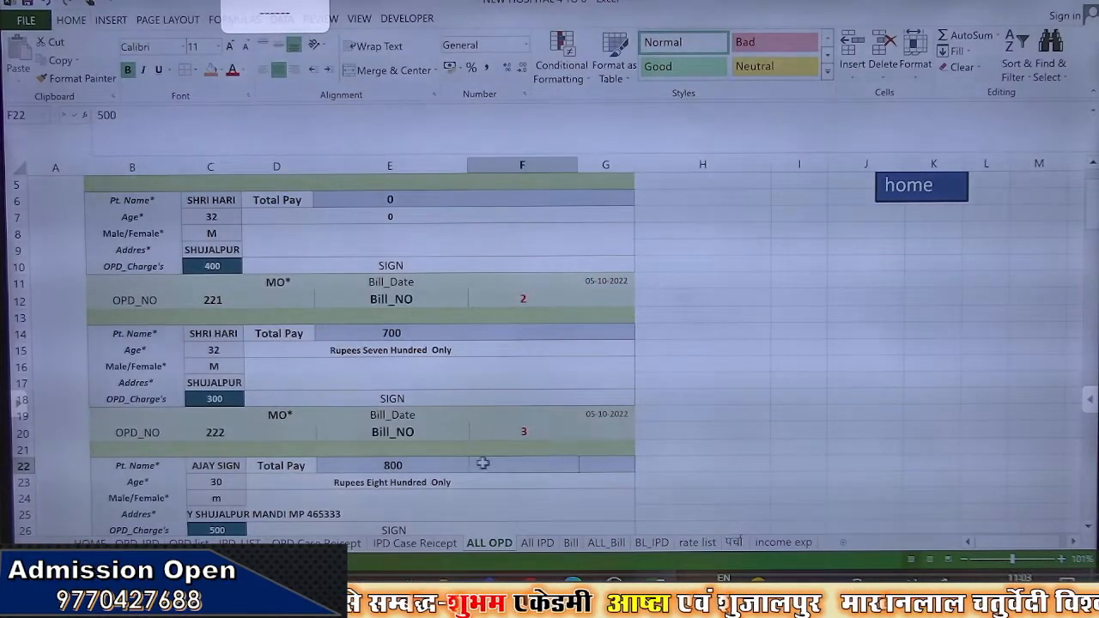
click(434, 462)
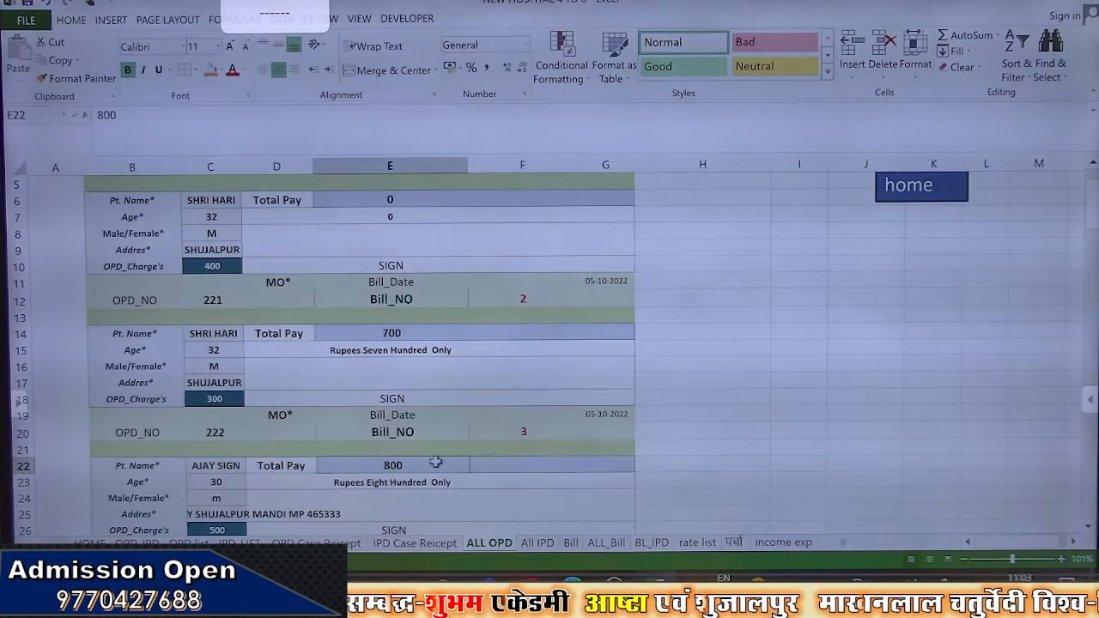
click(524, 463)
Compare the third bill's Bill_NO in F20 and empty G20 with the F22 and G22 values and the earlier bills
click(526, 430)
click(620, 436)
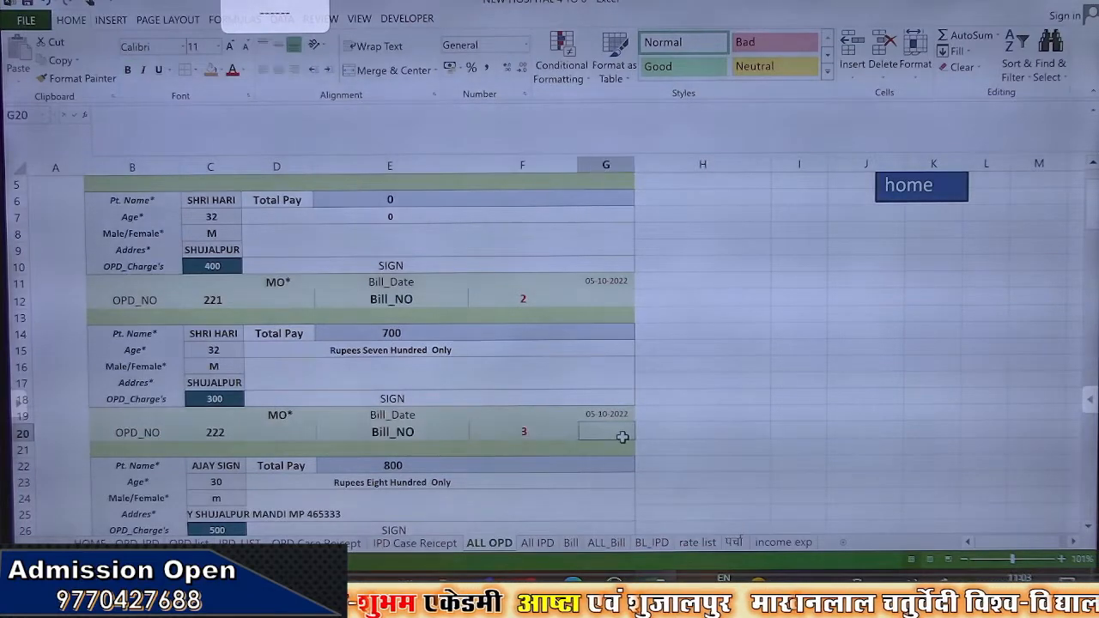
click(520, 435)
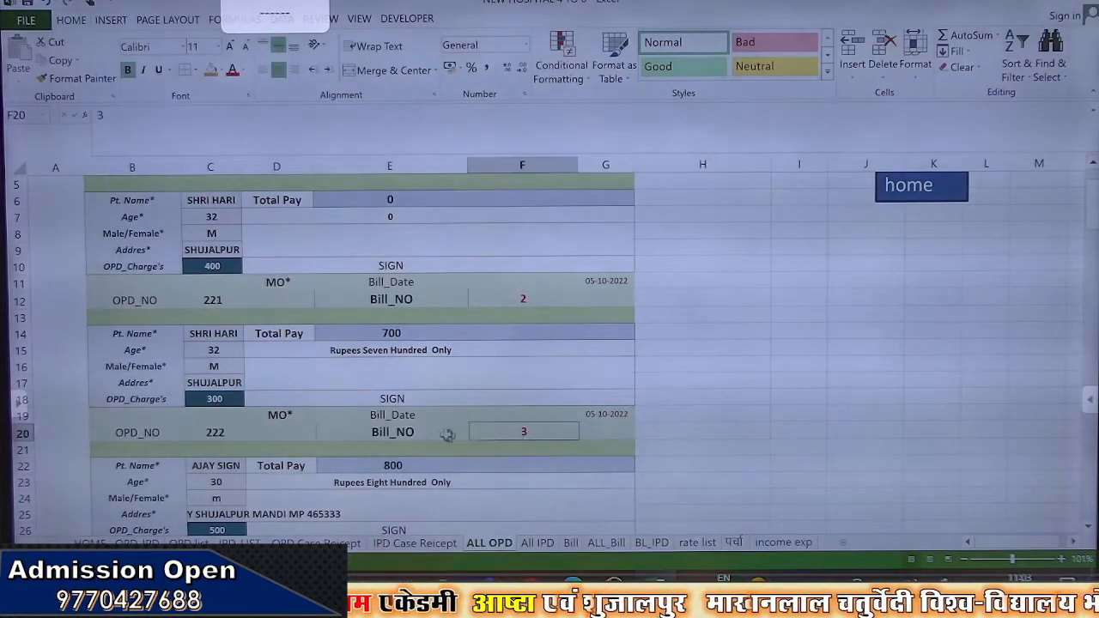
click(413, 441)
click(414, 435)
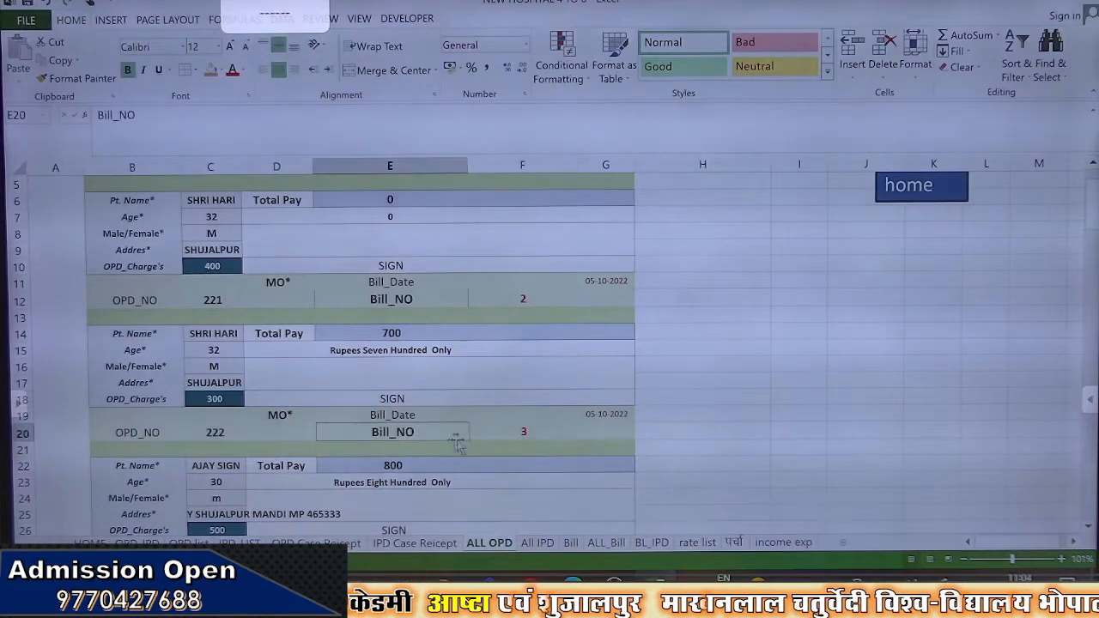
click(476, 433)
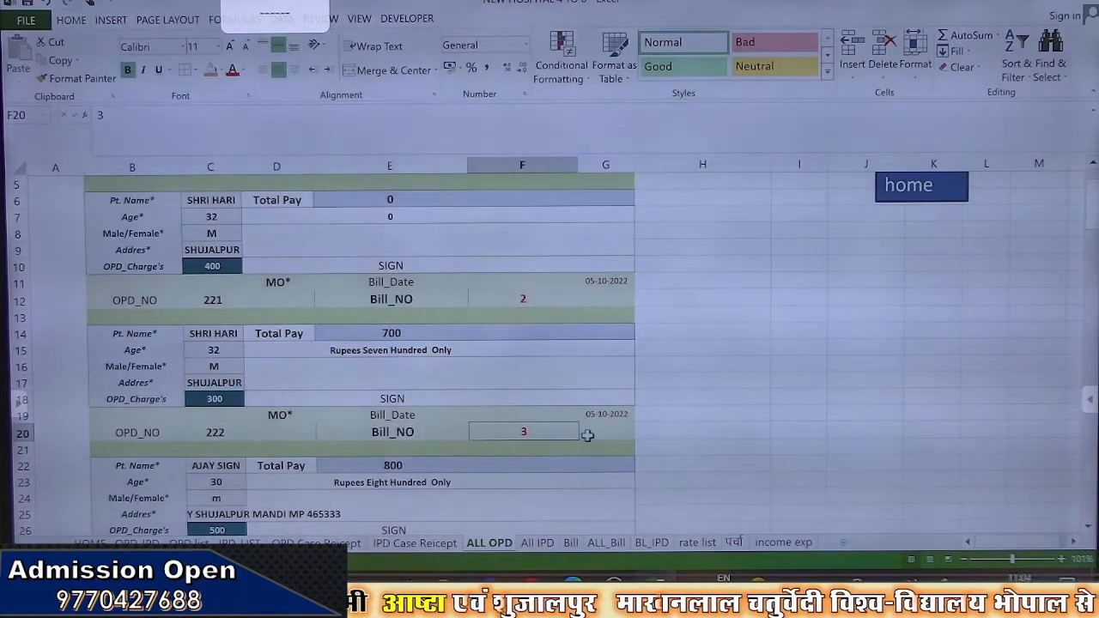
scroll(498, 387, up, 2)
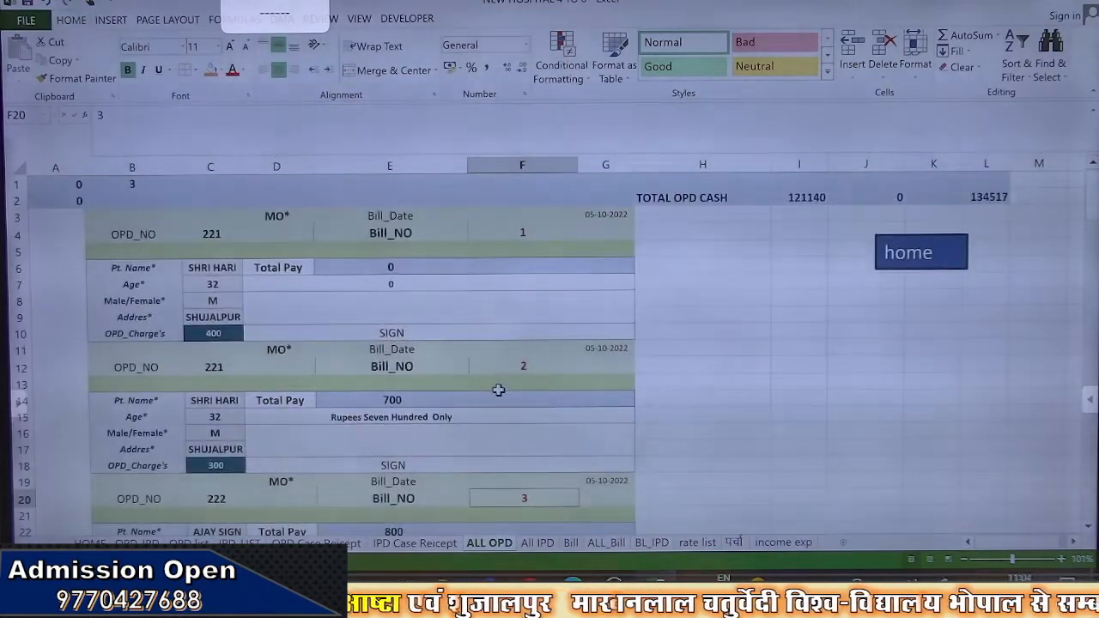
scroll(505, 392, down, 2)
click(527, 470)
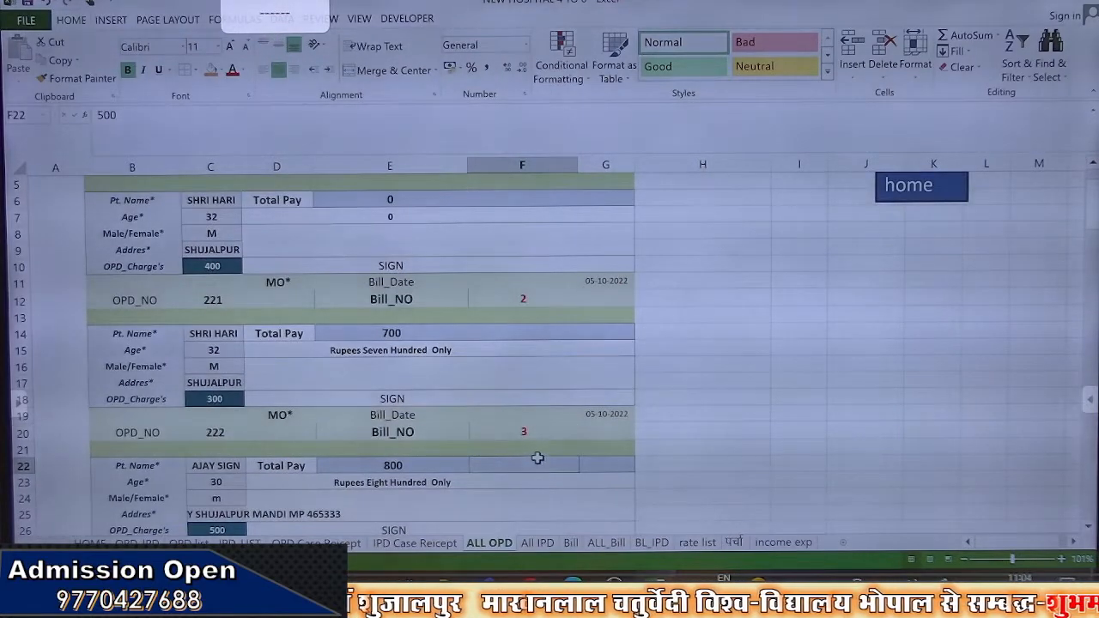
click(603, 462)
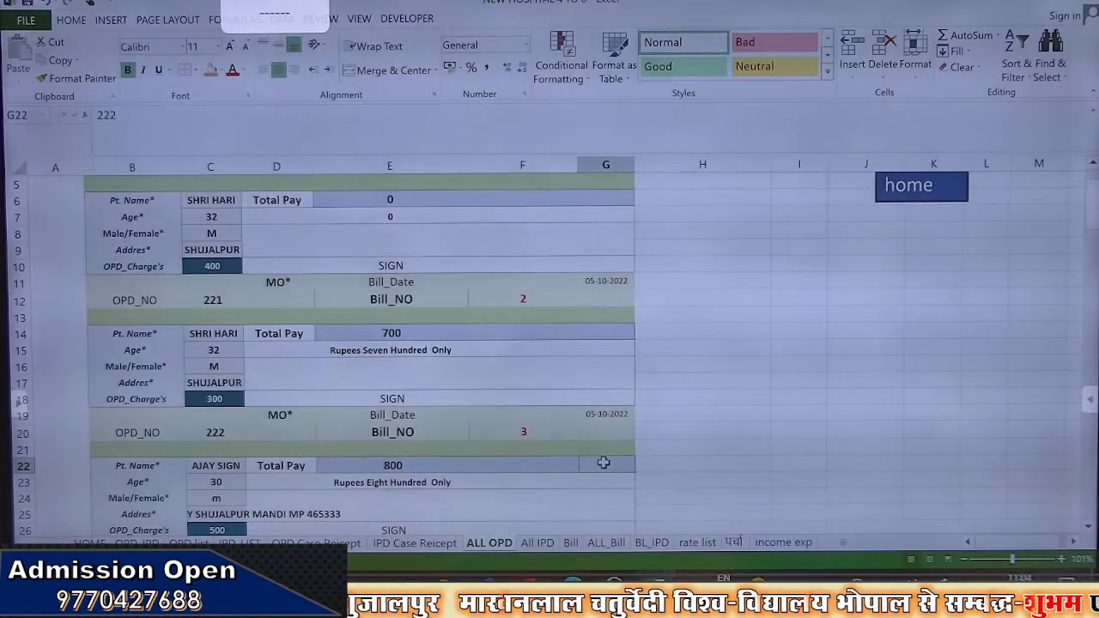
click(556, 465)
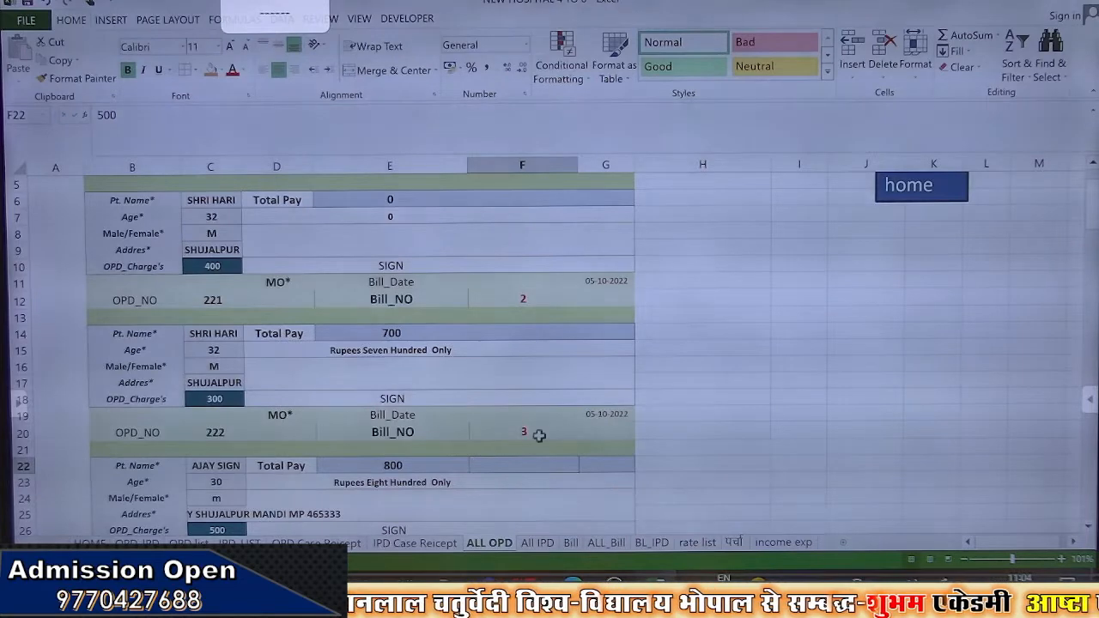
click(537, 434)
scroll(297, 460, up, 2)
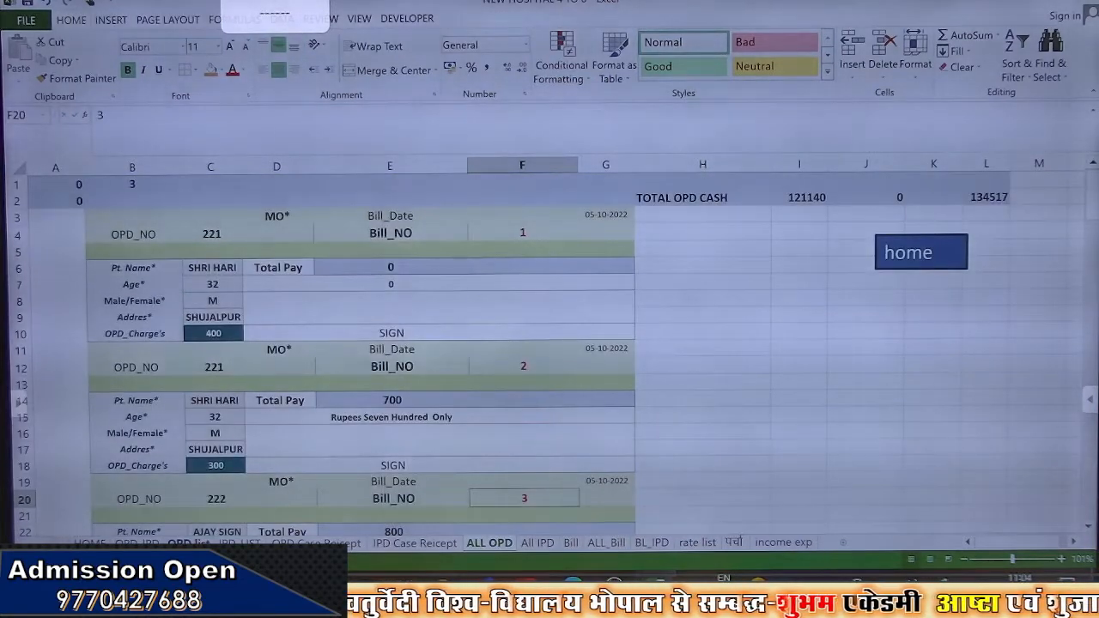
Check the Bill_Date formula in F3 of the OPD Case Reicept sheet and clear the fixed date from G3
click(316, 542)
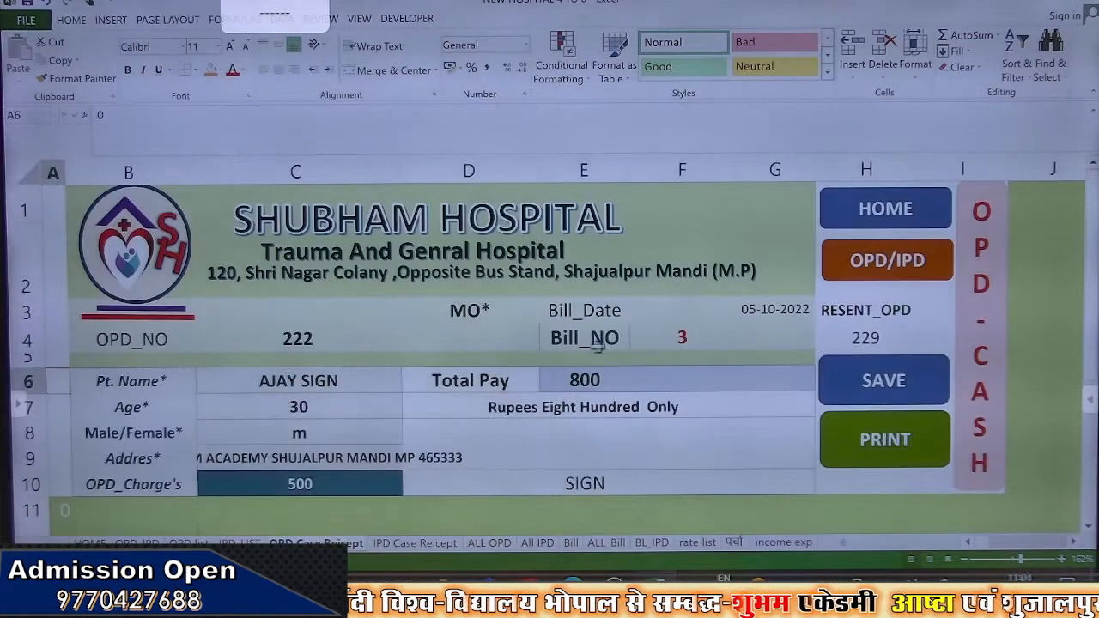
click(668, 338)
click(684, 311)
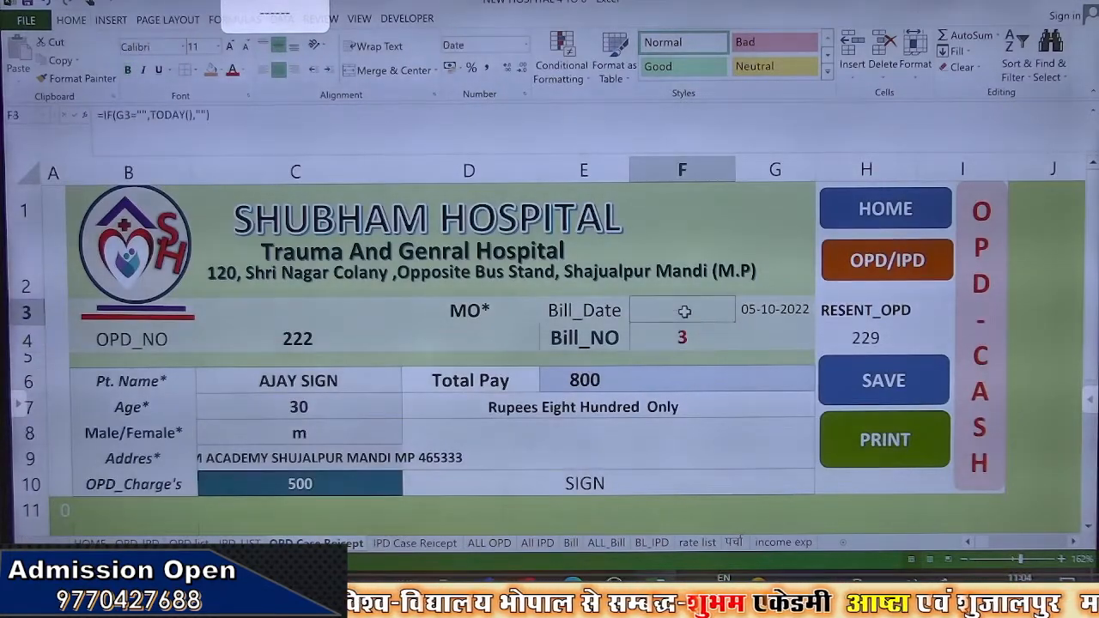
click(752, 310)
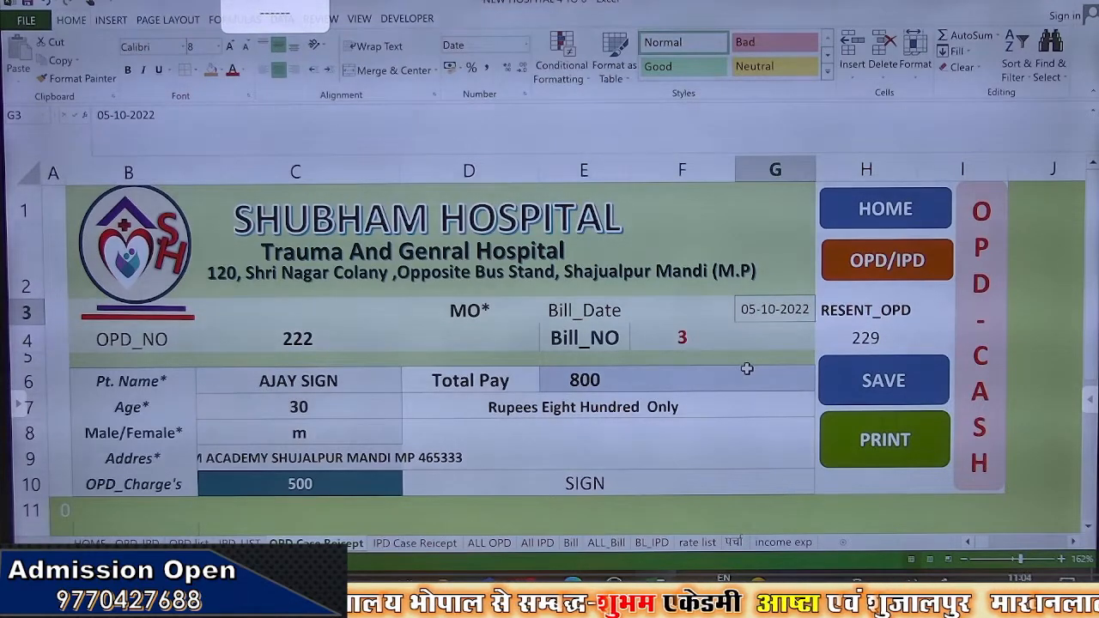
key(Delete)
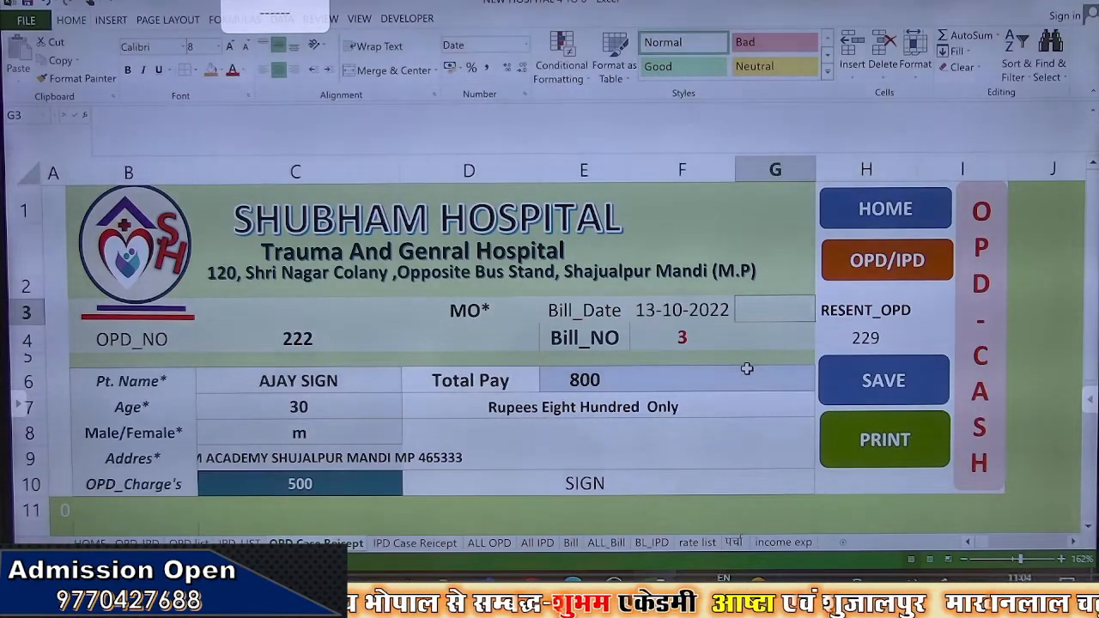
Turn off the Locked and Hidden protection options for cell G3
right_click(763, 311)
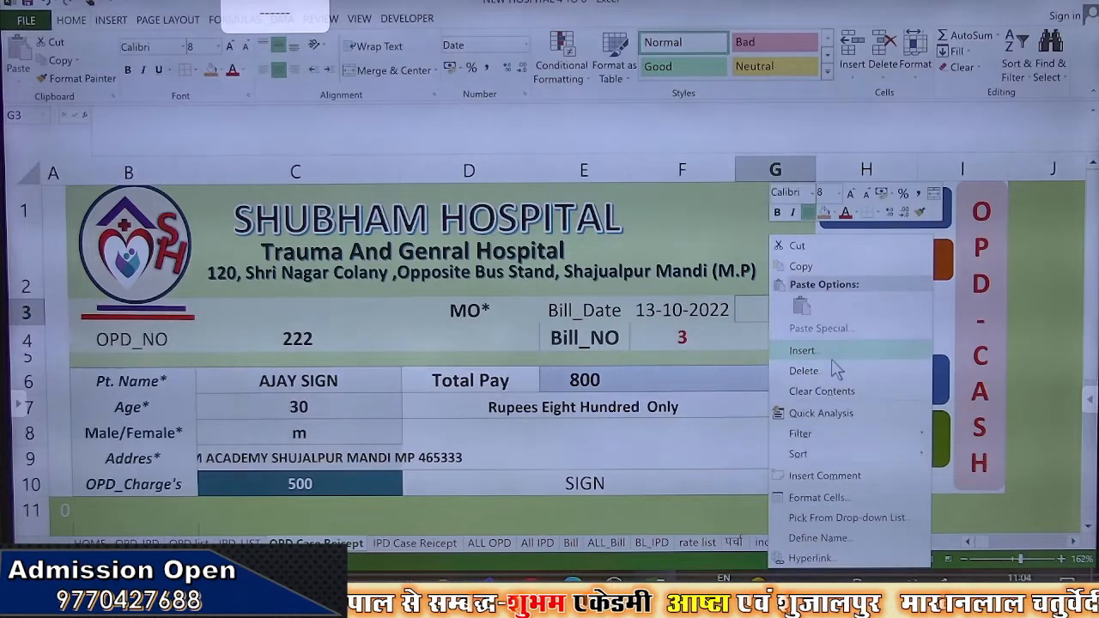
click(814, 497)
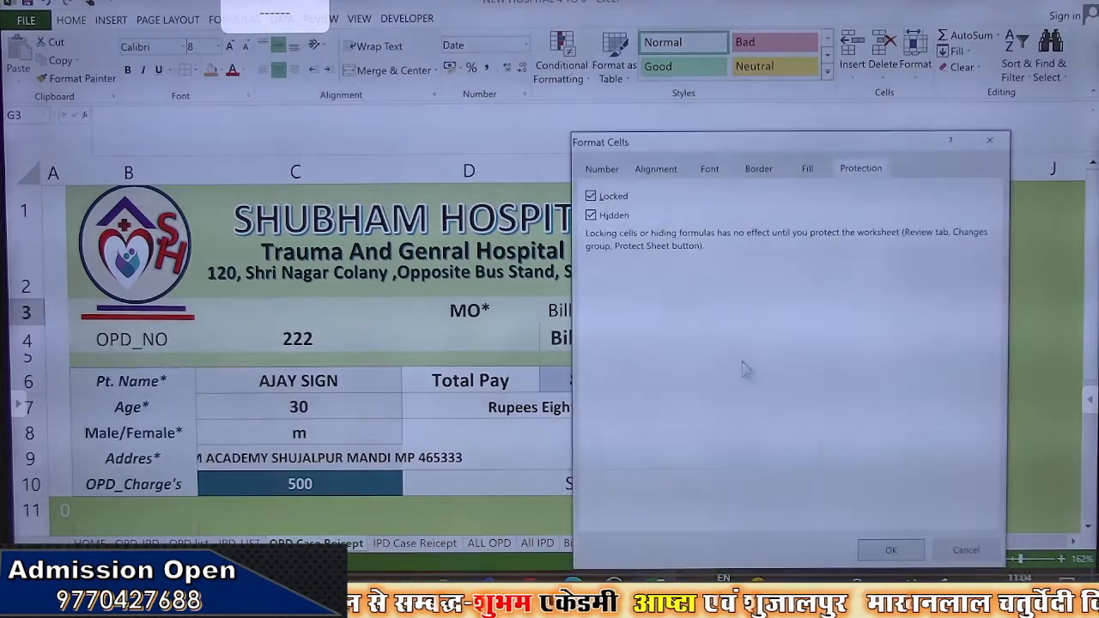
click(613, 197)
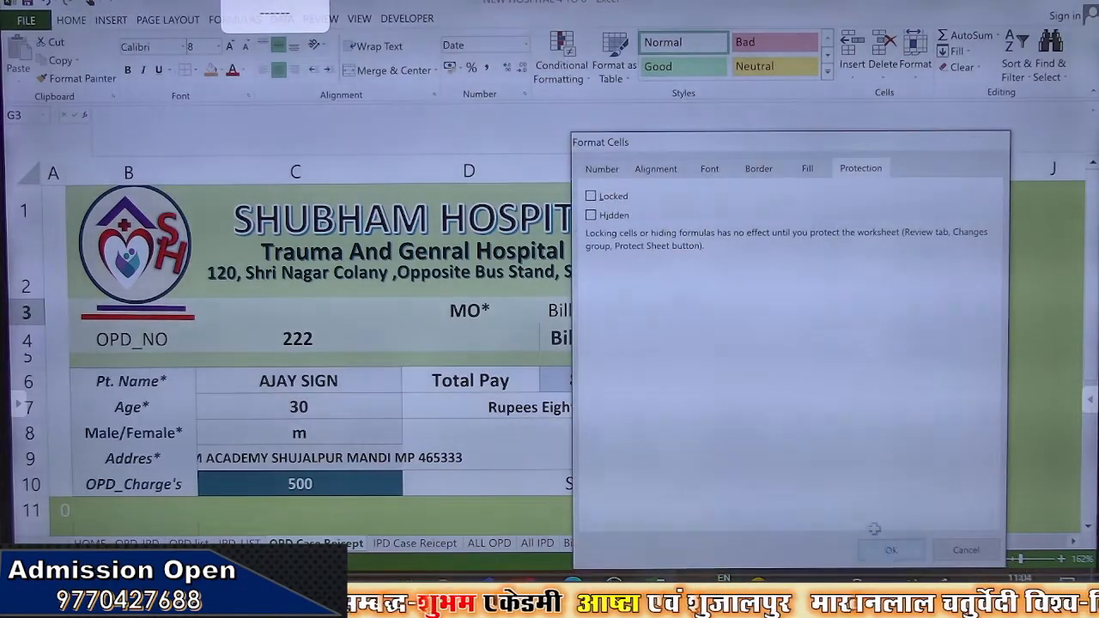
click(885, 548)
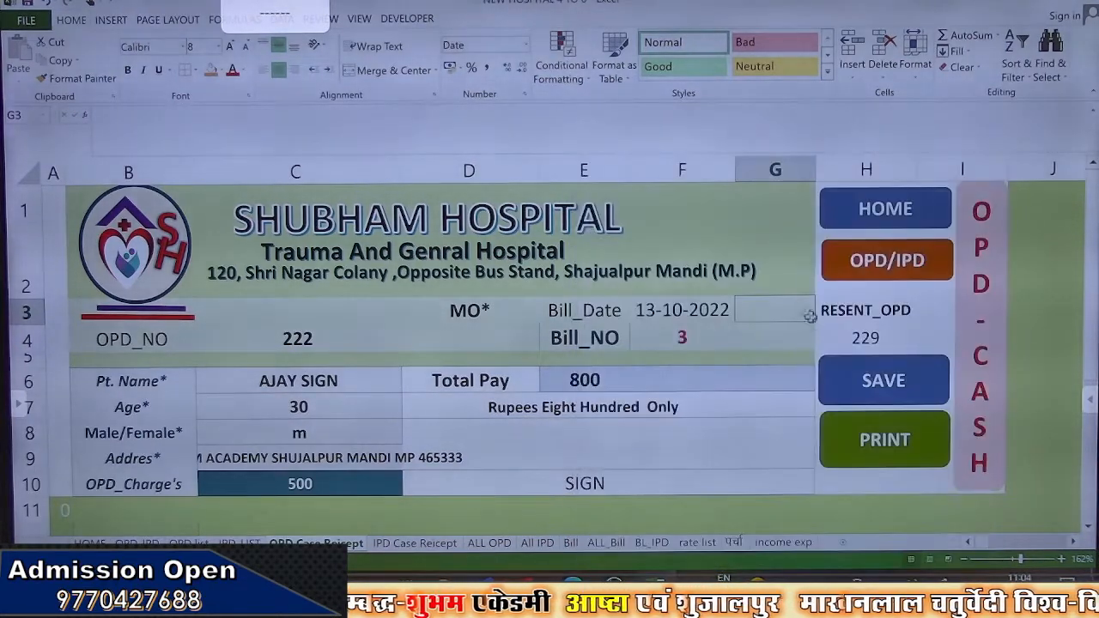
Compare the Bill_NO formula in F4 with the empty cell G4 beside it
click(697, 312)
click(684, 336)
text(3)
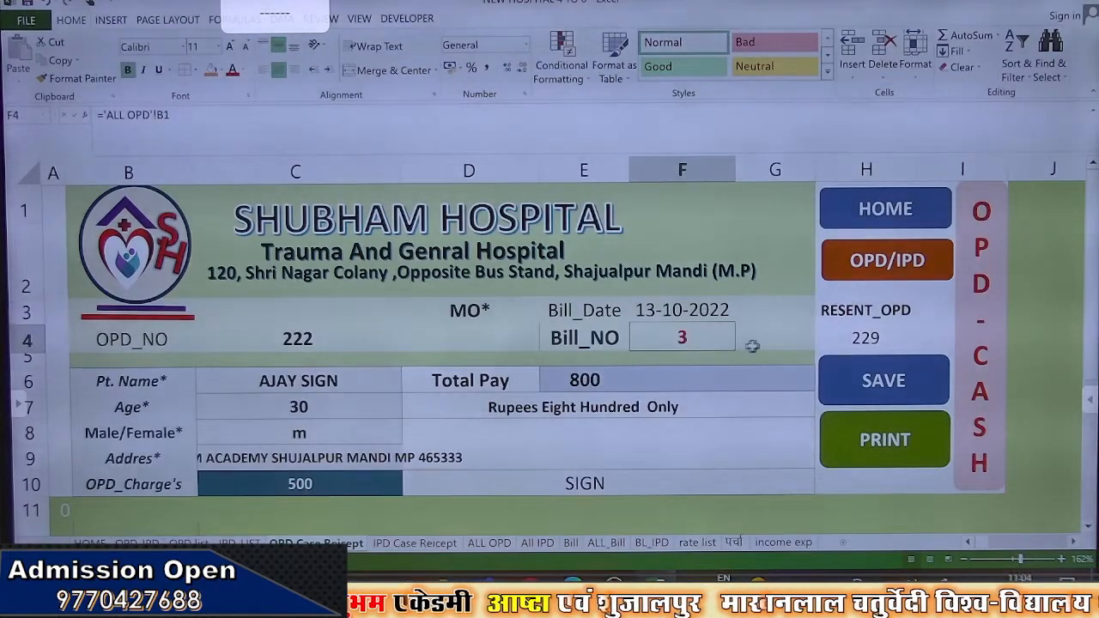
click(762, 344)
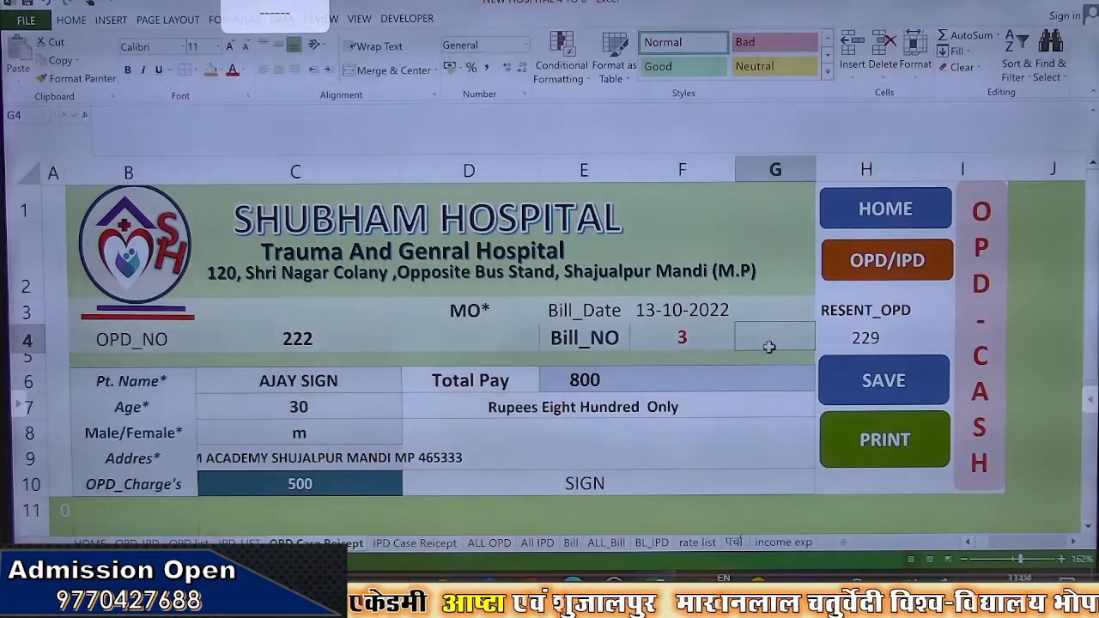
click(692, 334)
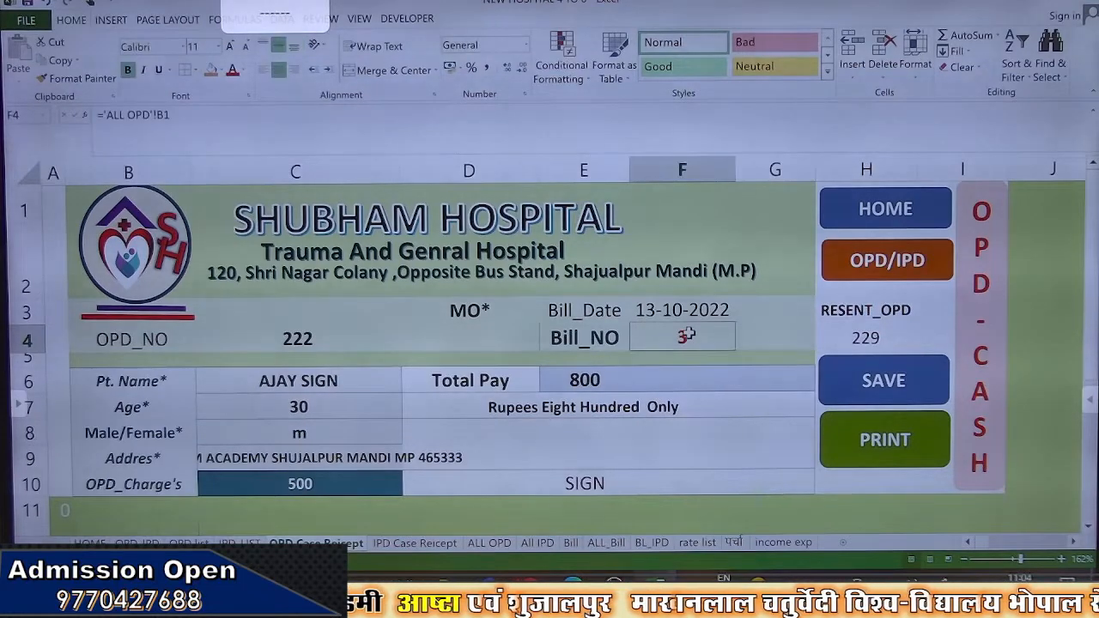
click(770, 333)
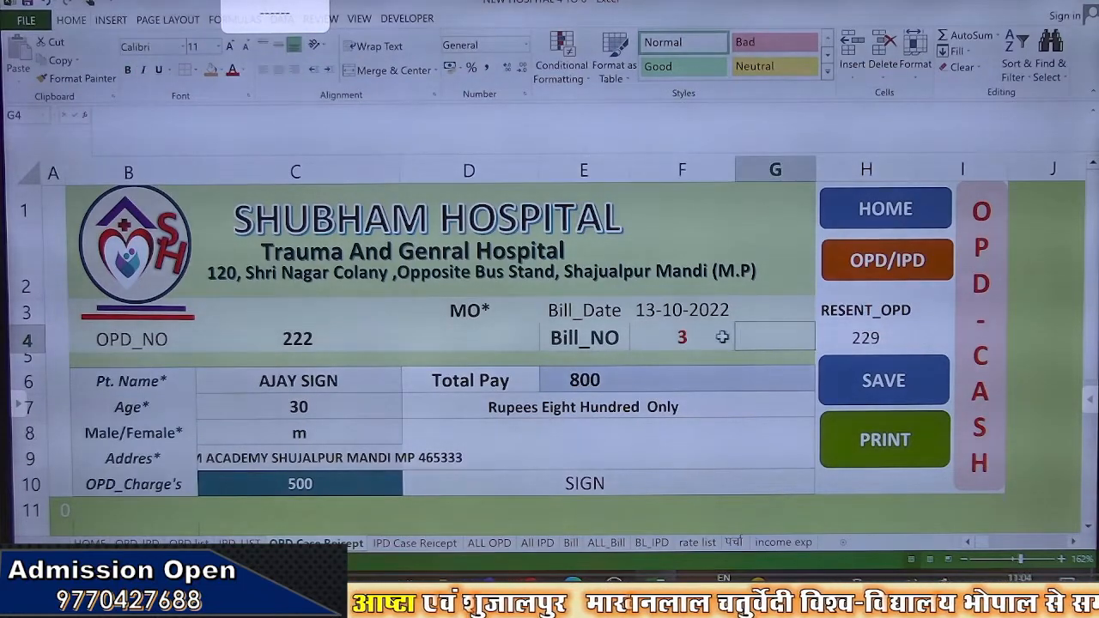
click(722, 338)
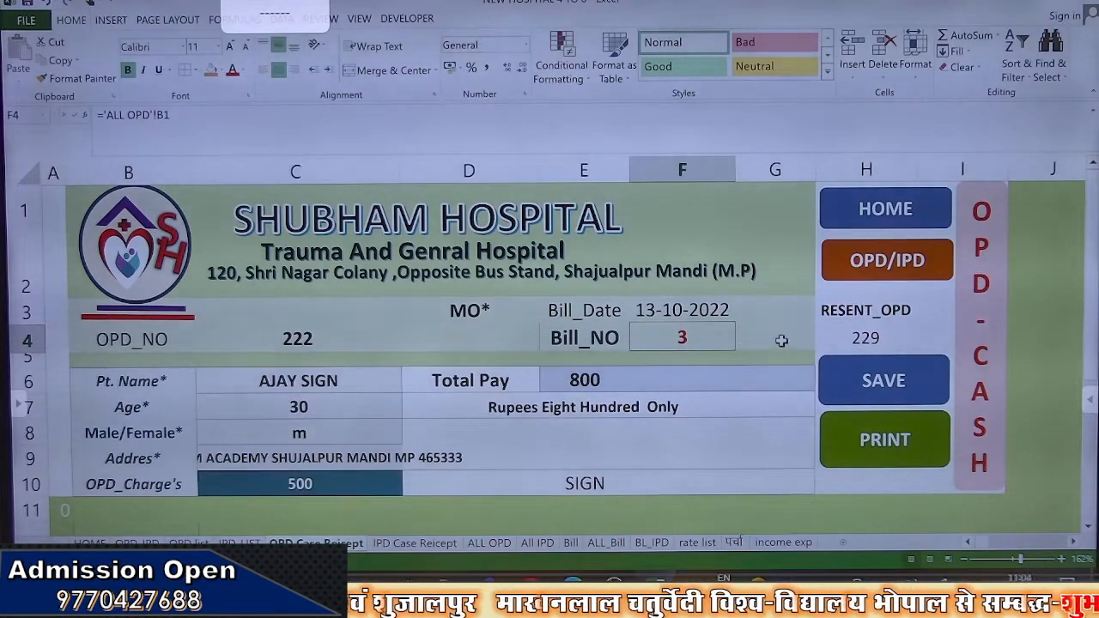
click(770, 333)
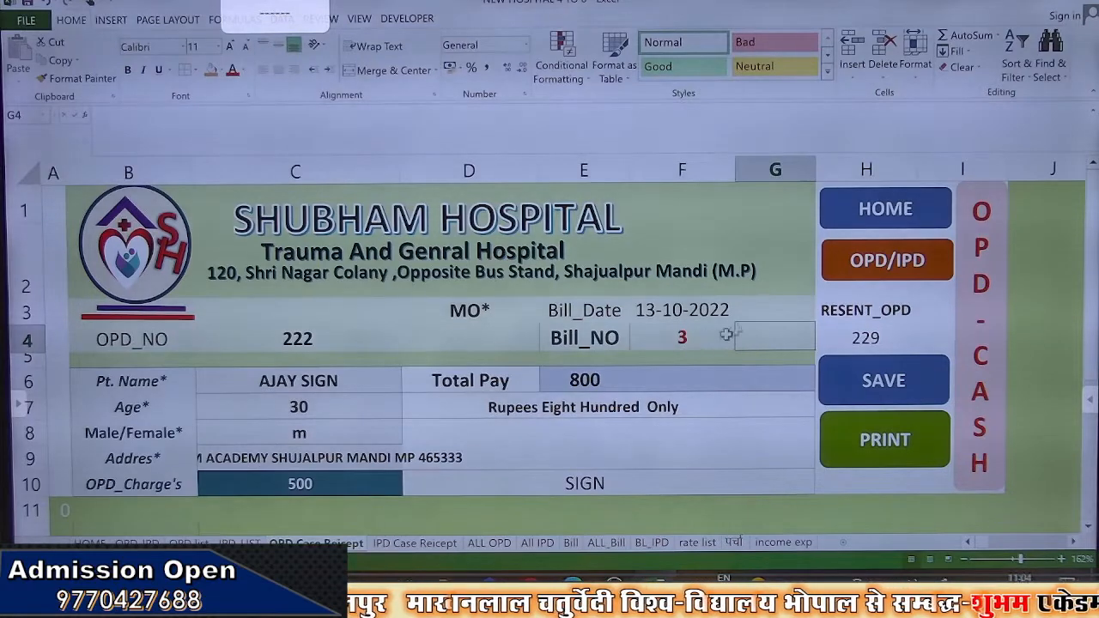
click(699, 340)
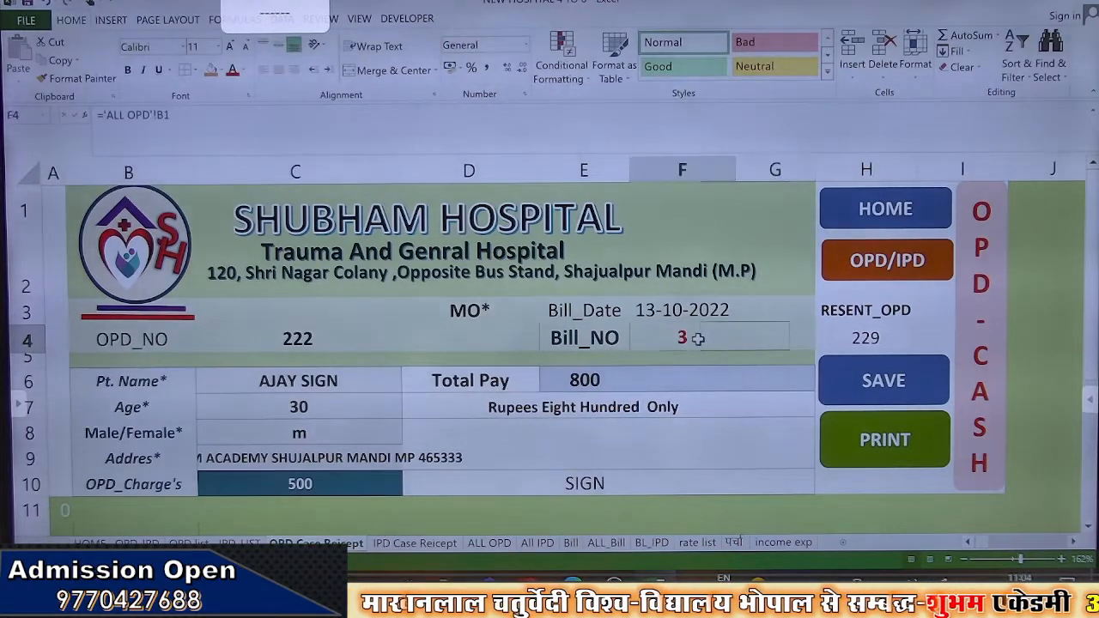
click(753, 336)
click(704, 342)
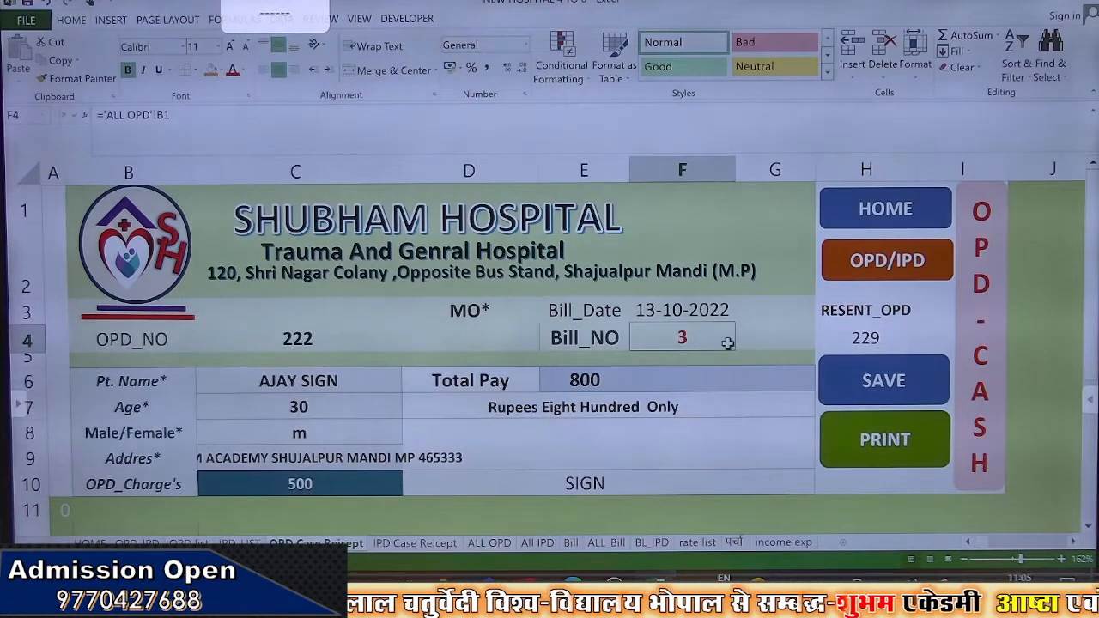
Move the Bill_NO formula ='ALL OPD'!B1 from F4 to G4 and left-align it
double_click(694, 336)
drag(626, 332, 711, 353)
key(ctrl+c)
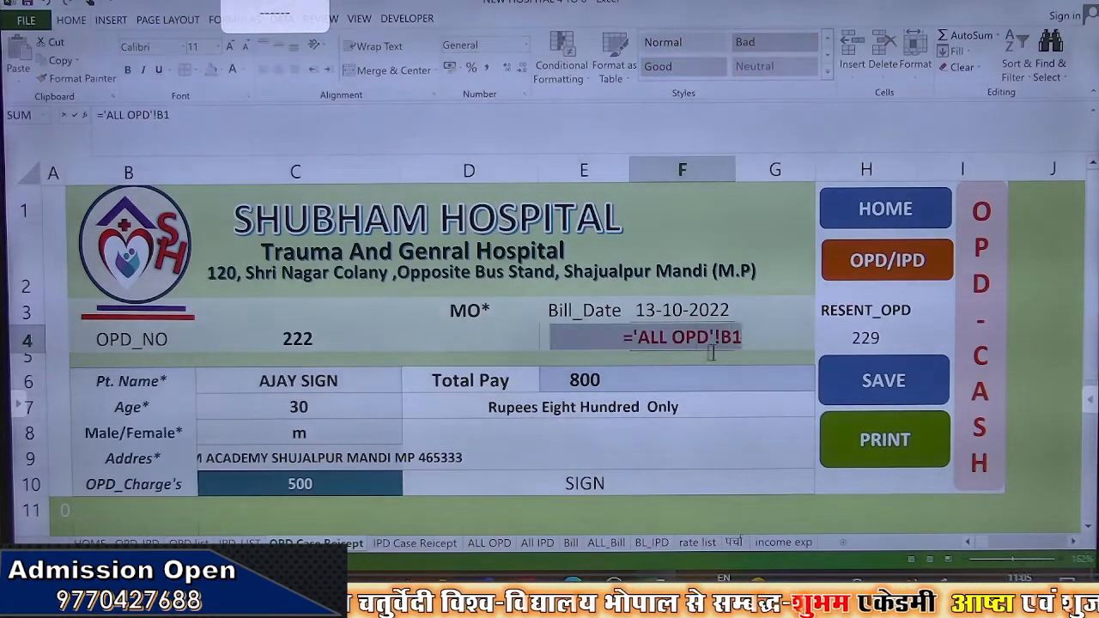
click(743, 341)
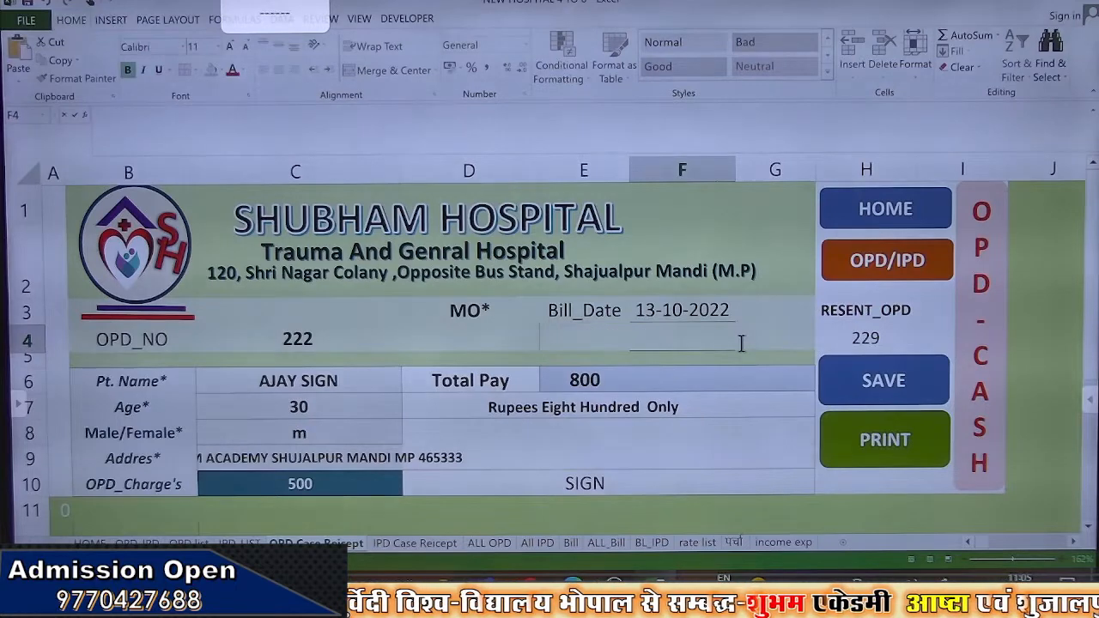
double_click(760, 340)
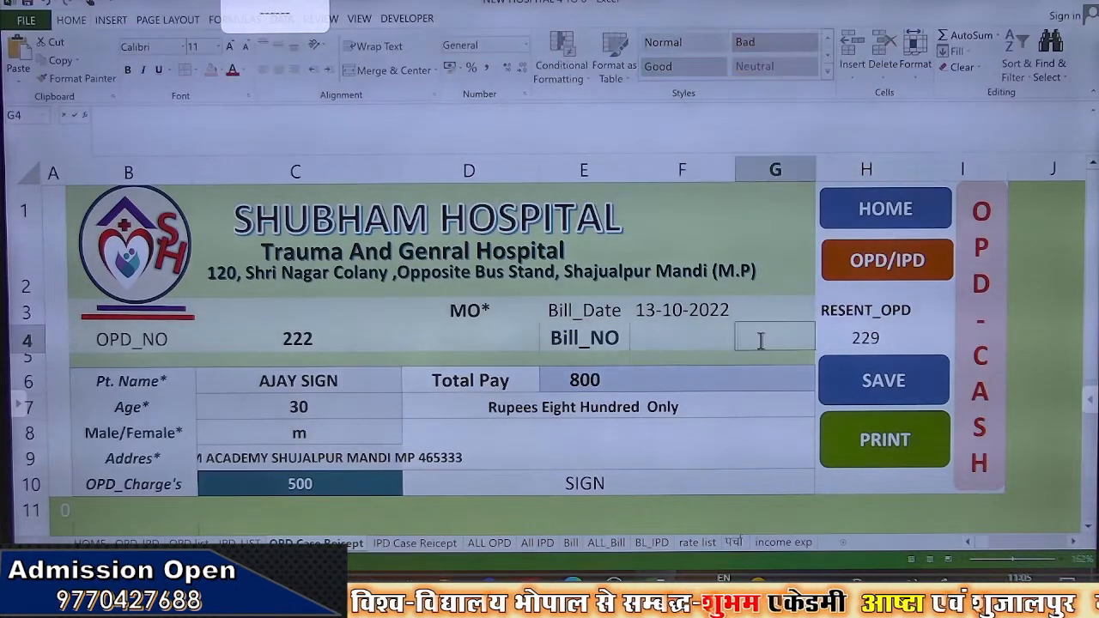
key(ctrl+v)
key(Return)
click(761, 340)
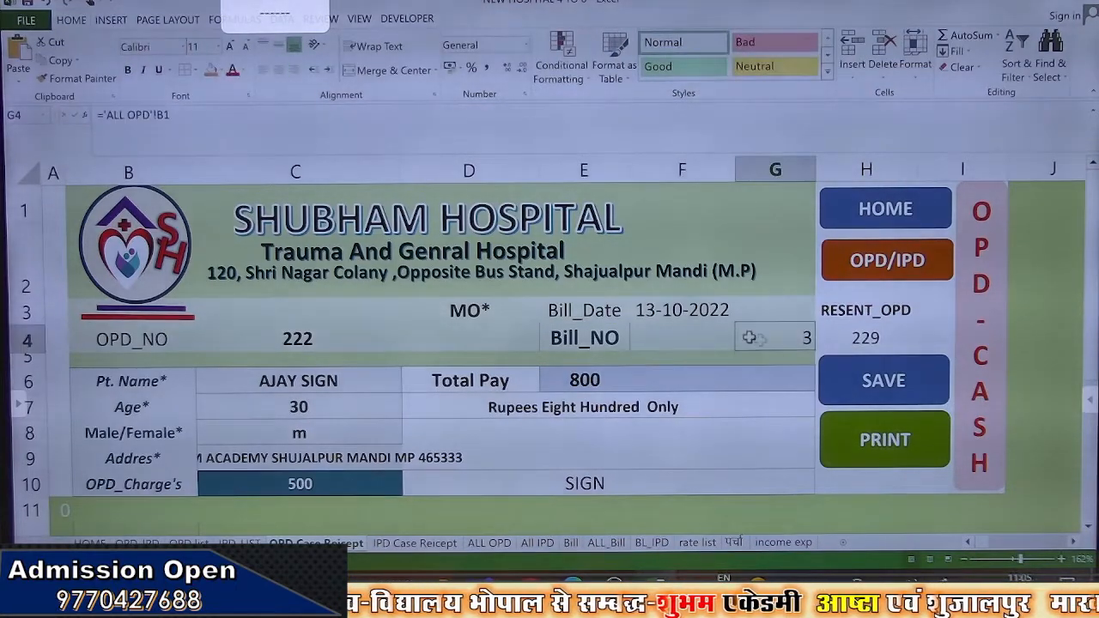
click(266, 72)
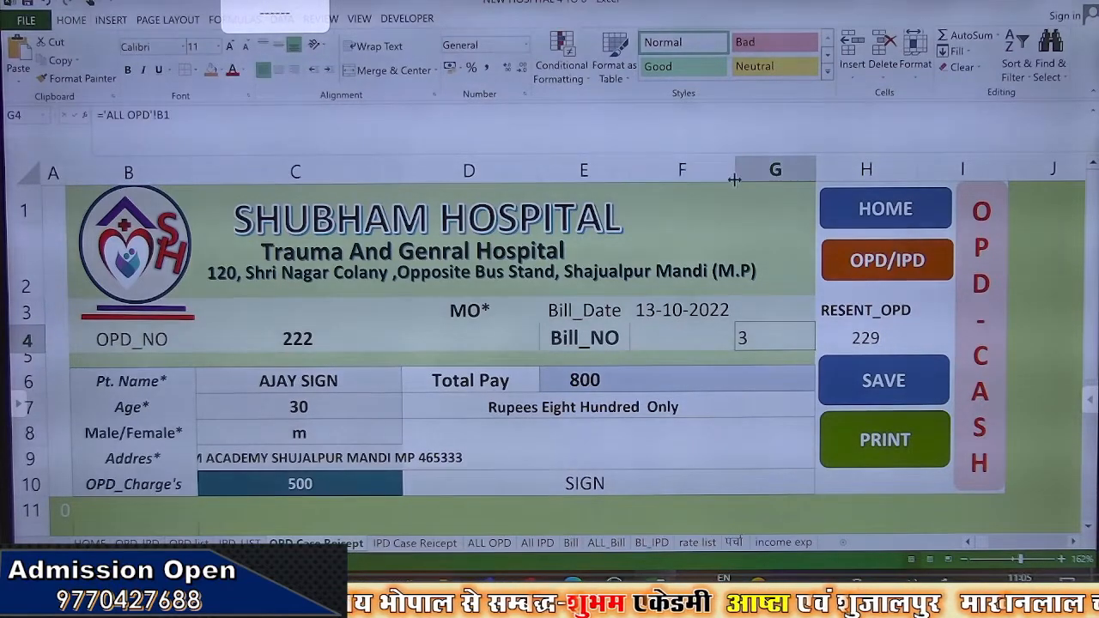
Inspect the contents of cells F4, F3 and G3 beside Bill_NO and Bill_Date on the receipt
click(711, 338)
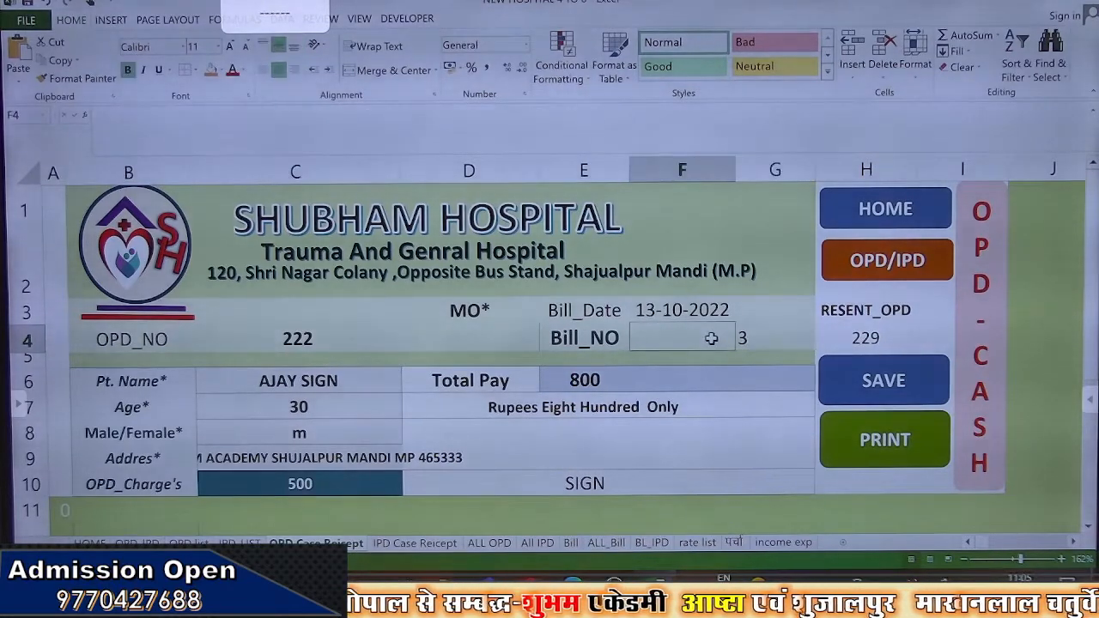
click(714, 315)
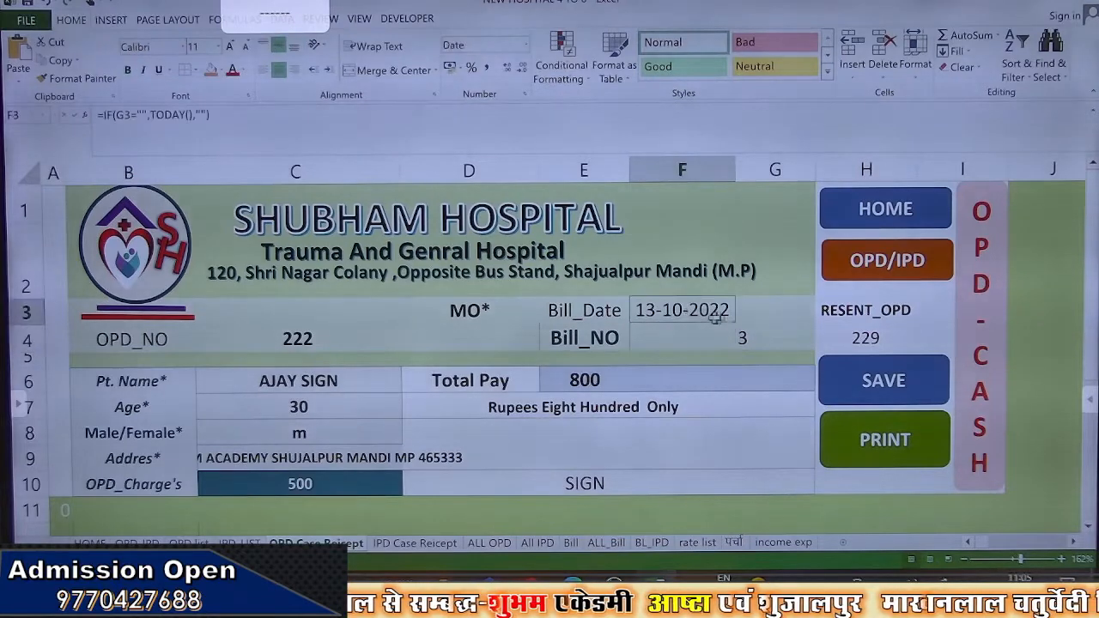
click(763, 319)
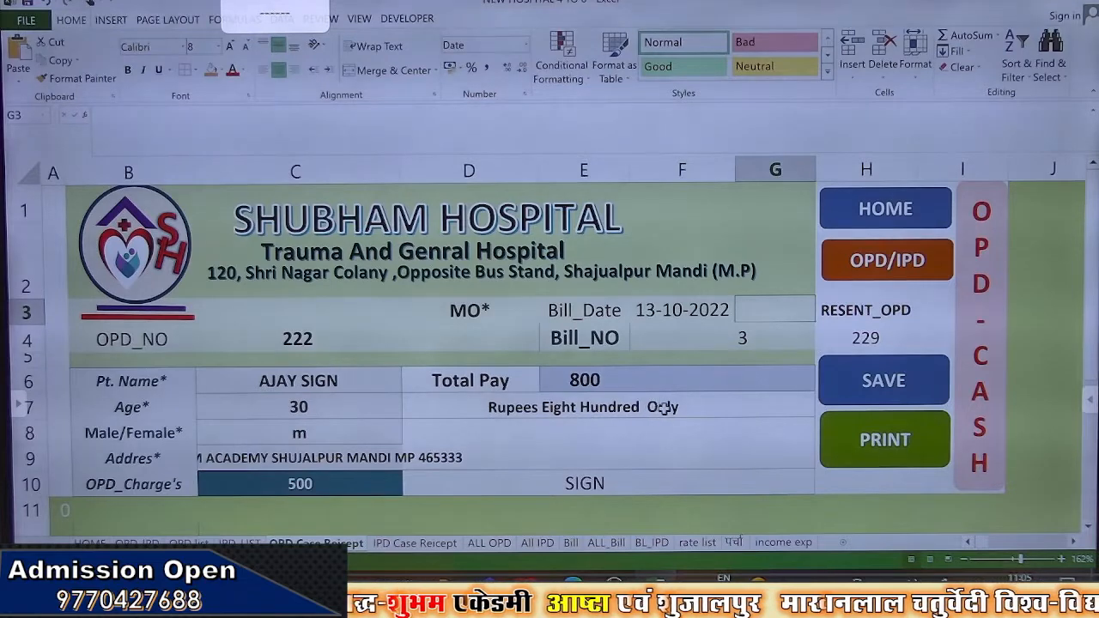
Clear all saved receipt records in columns A to G from row 3 down on the ALL OPD sheet
click(485, 546)
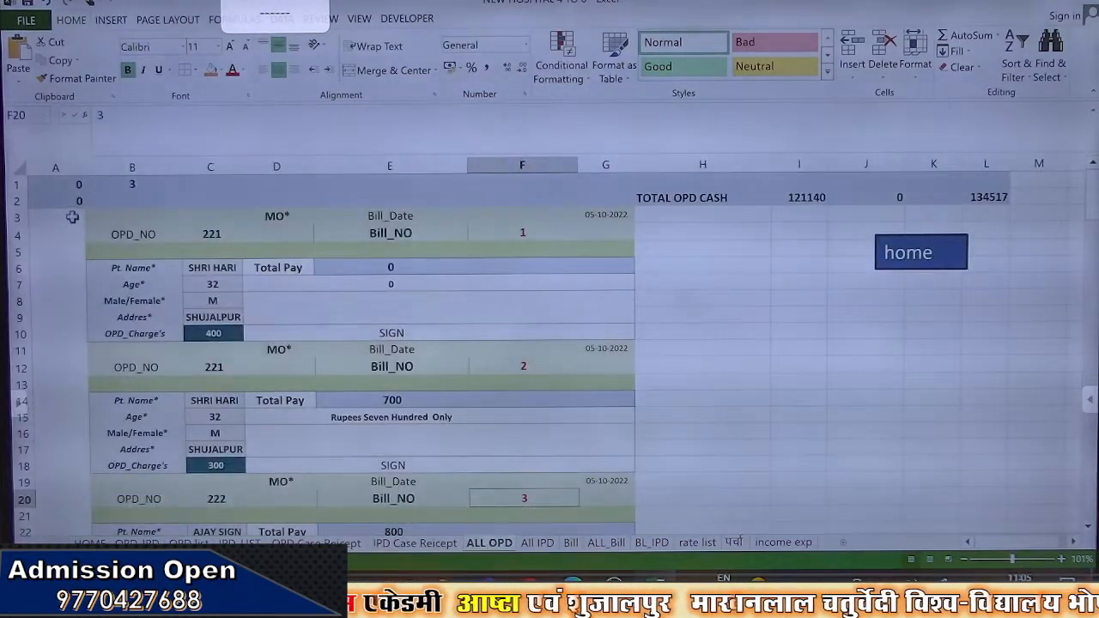
drag(82, 216, 622, 248)
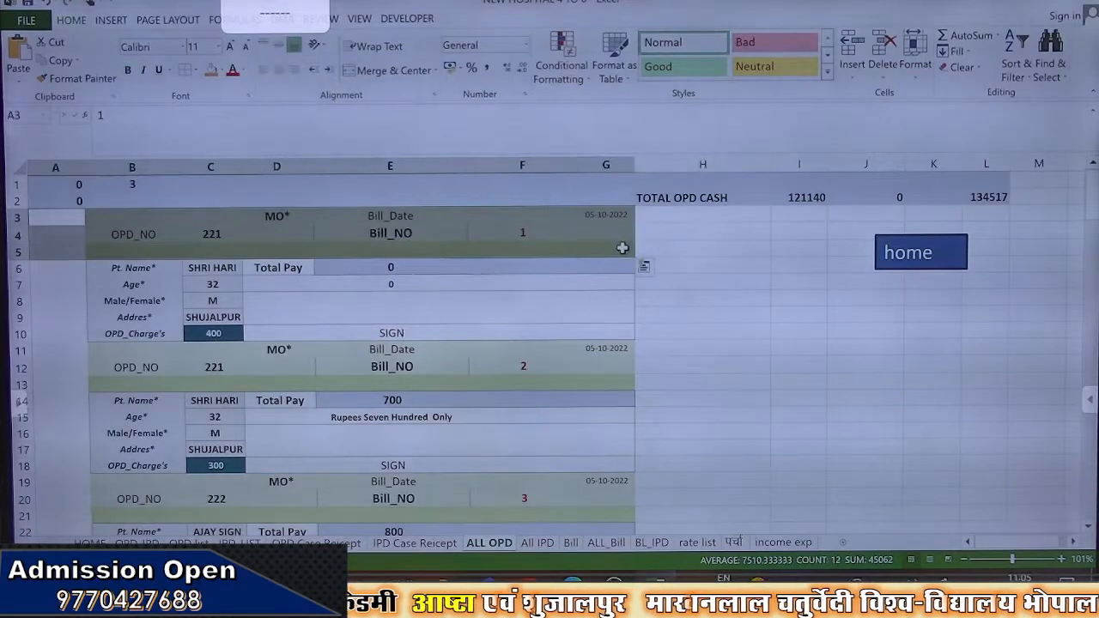
key(ctrl+shift+Down)
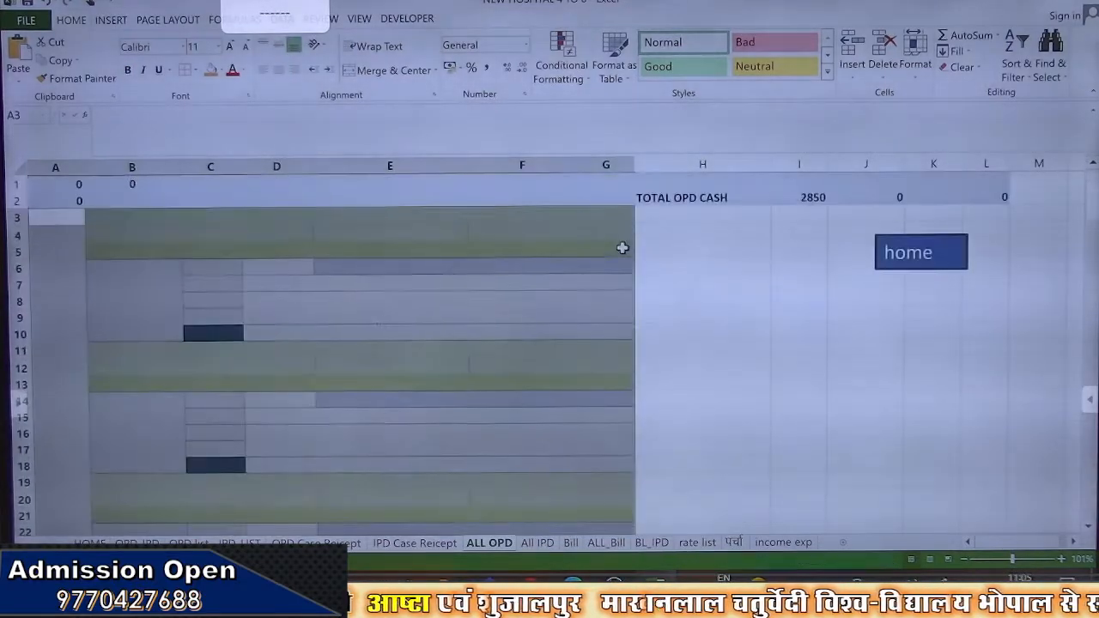
click(668, 261)
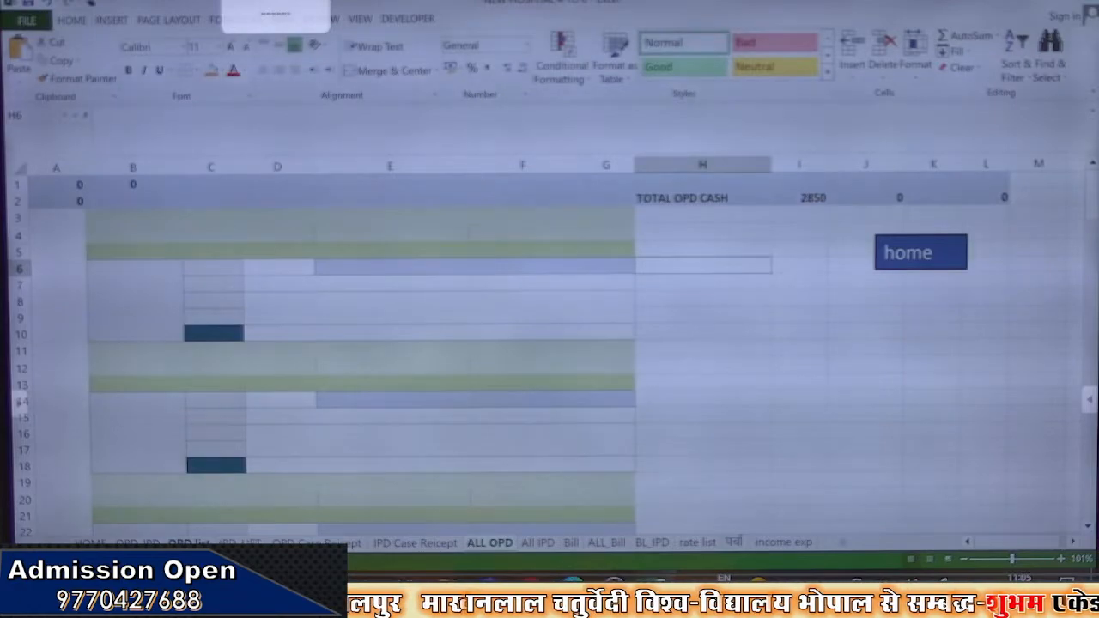
Review the patient records and the Total Pay column on the OPD list sheet
click(189, 542)
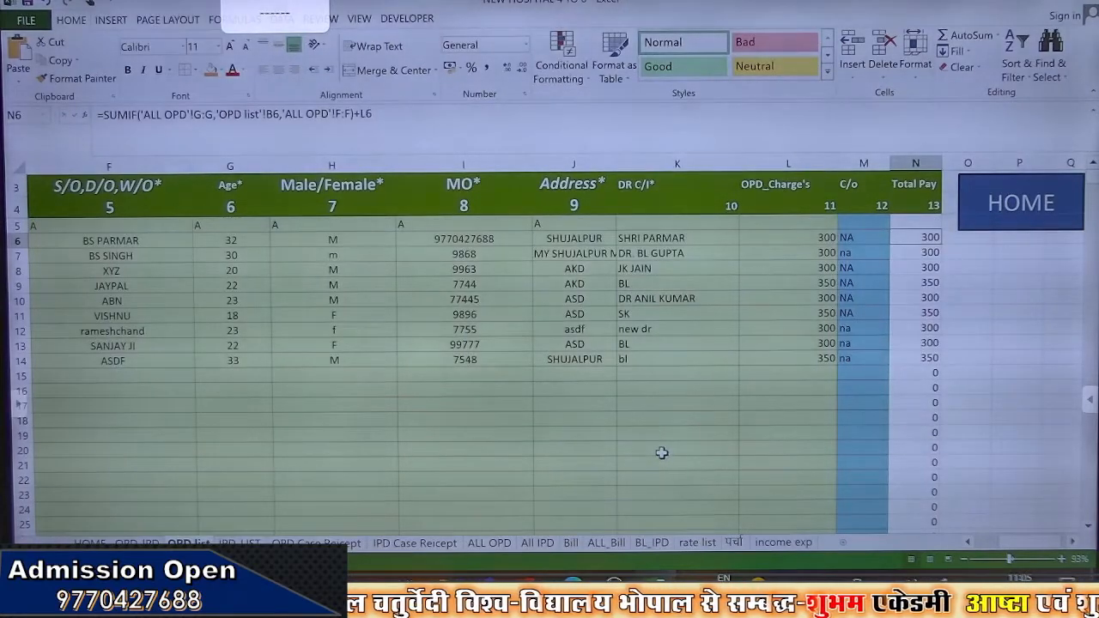
scroll(215, 386, left, 5)
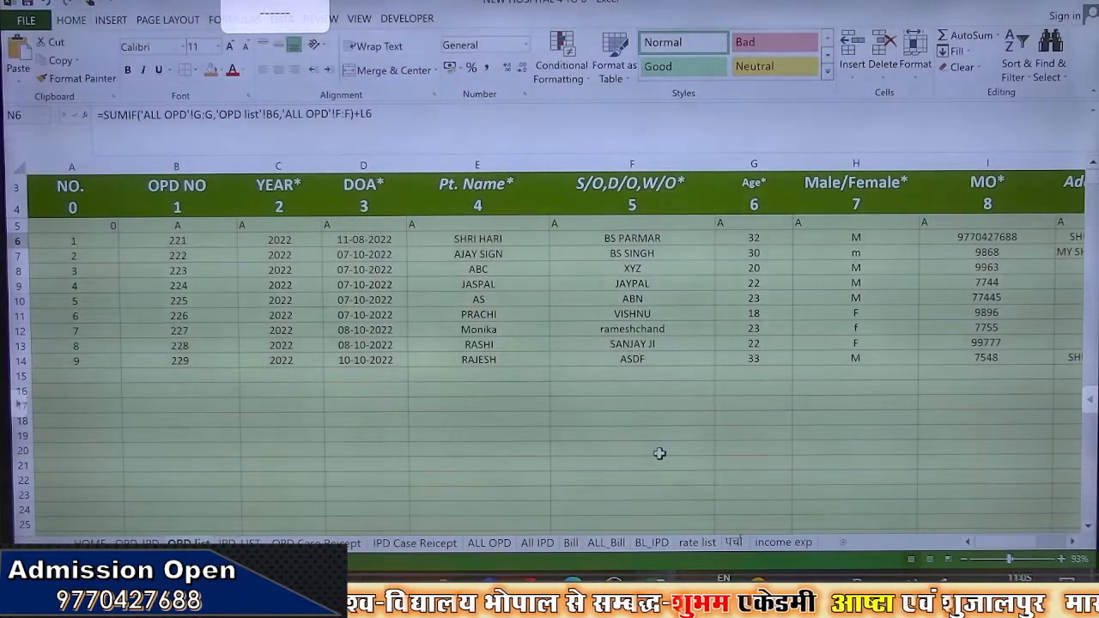
scroll(1037, 552, right, 8)
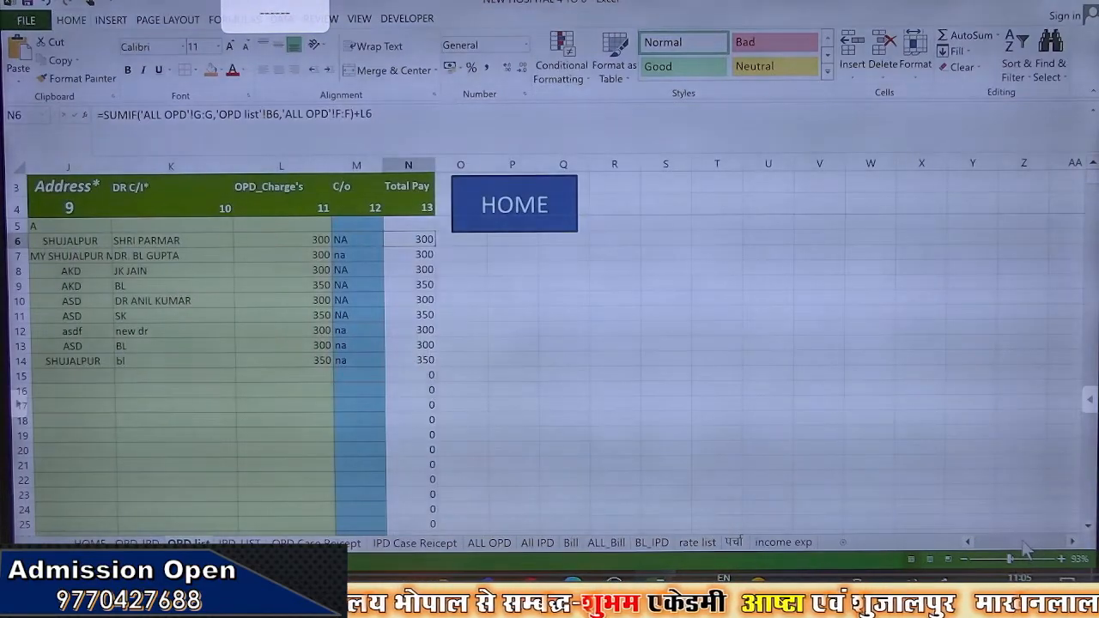
Save the OPD Case Reicept for OPD_NO 222 and check the Total Pay column on the OPD list sheet
click(316, 543)
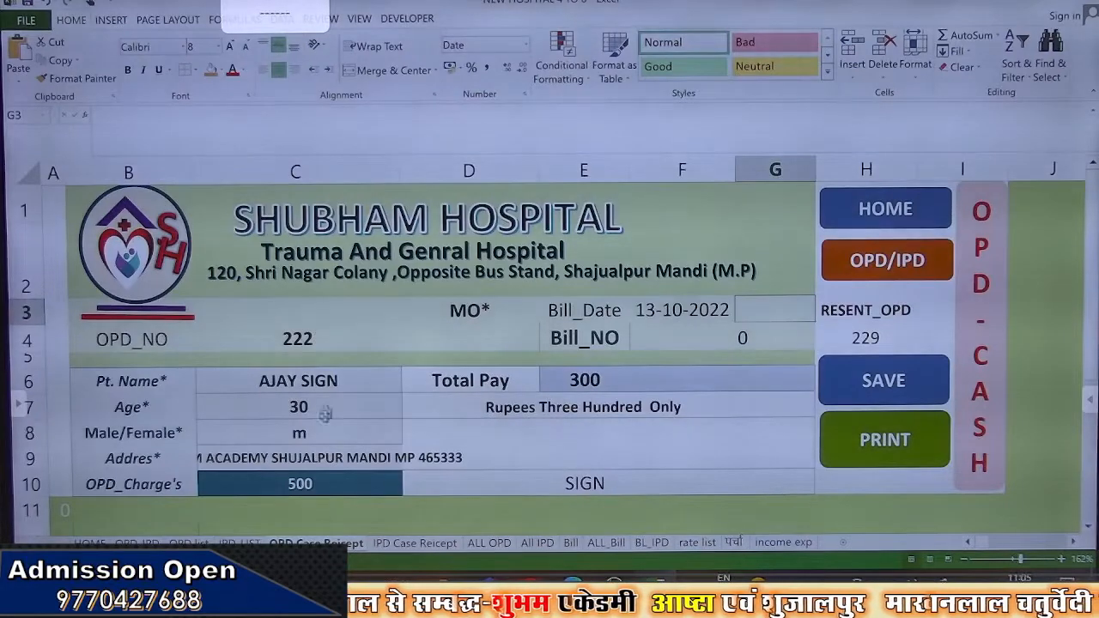
click(829, 391)
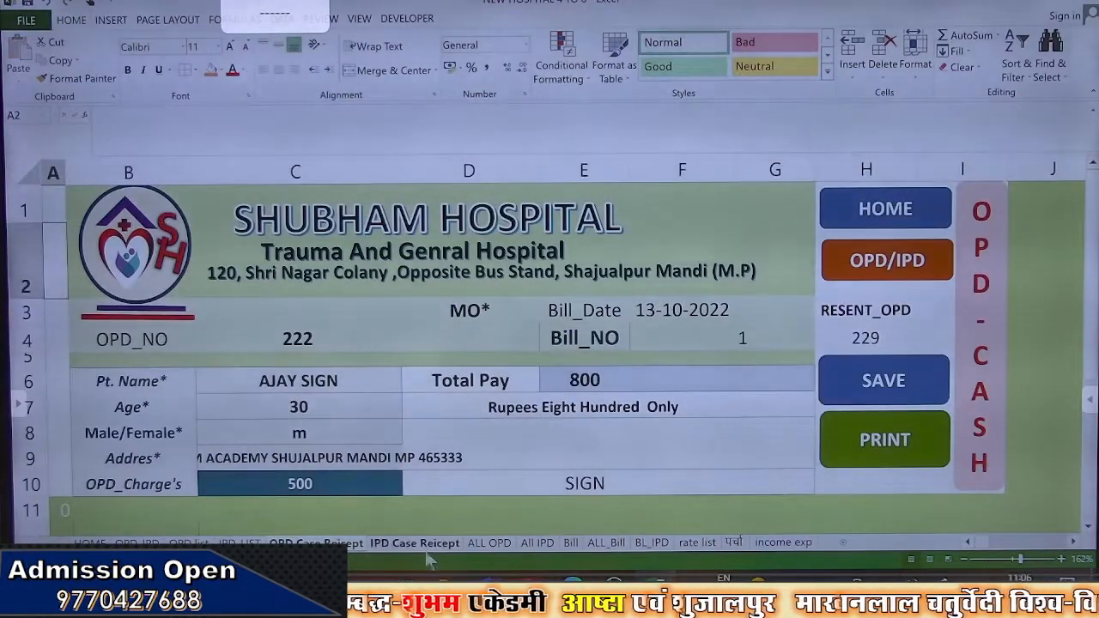
click(239, 543)
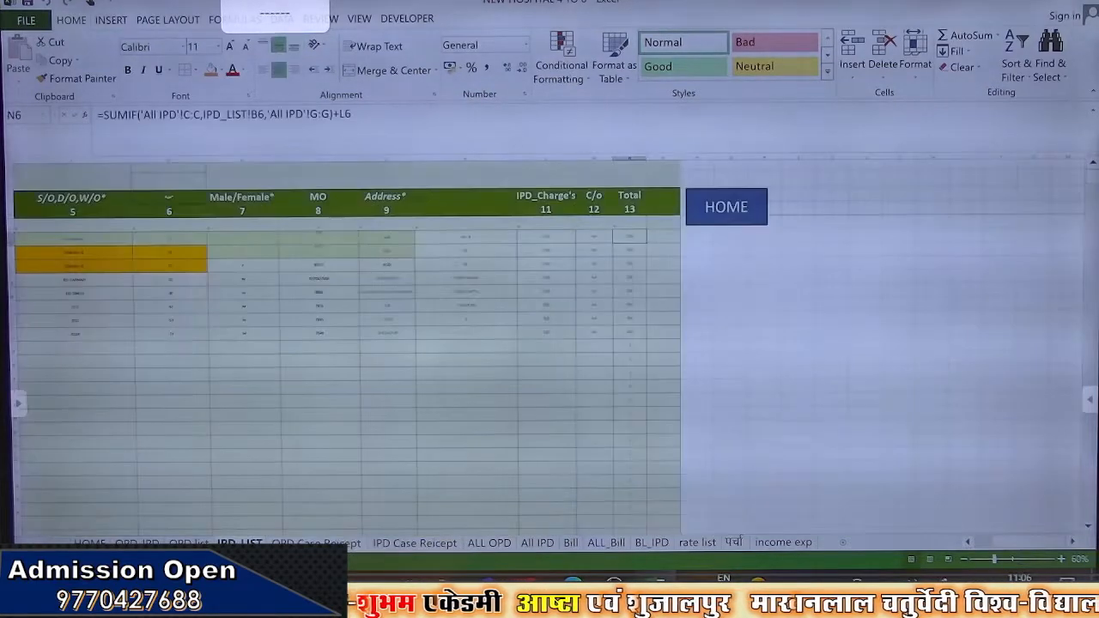
click(188, 542)
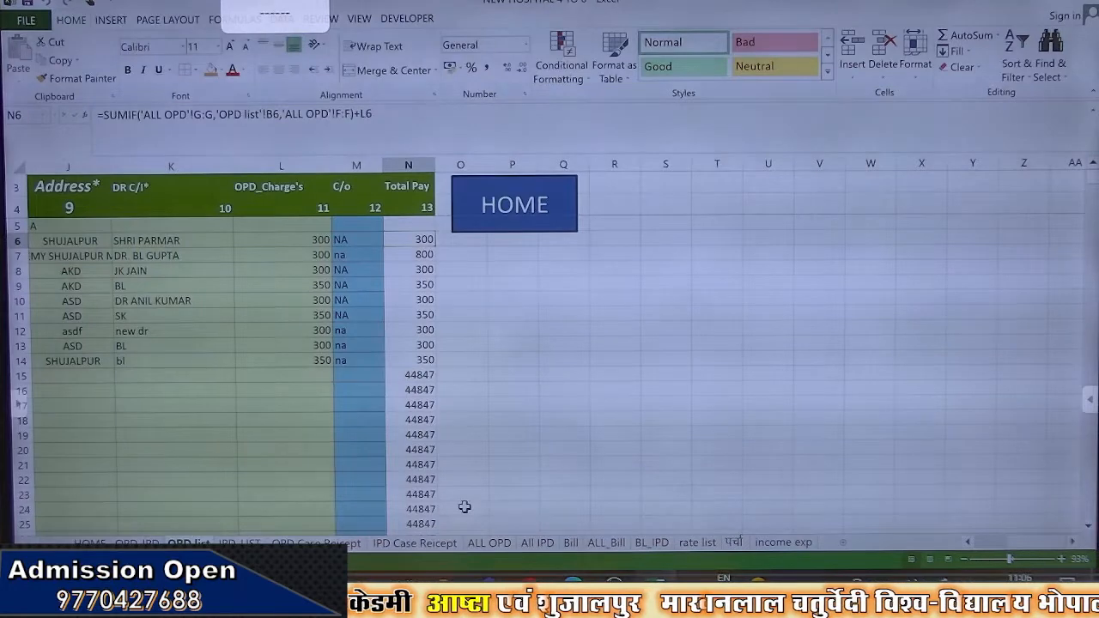
scroll(466, 508, down, 5)
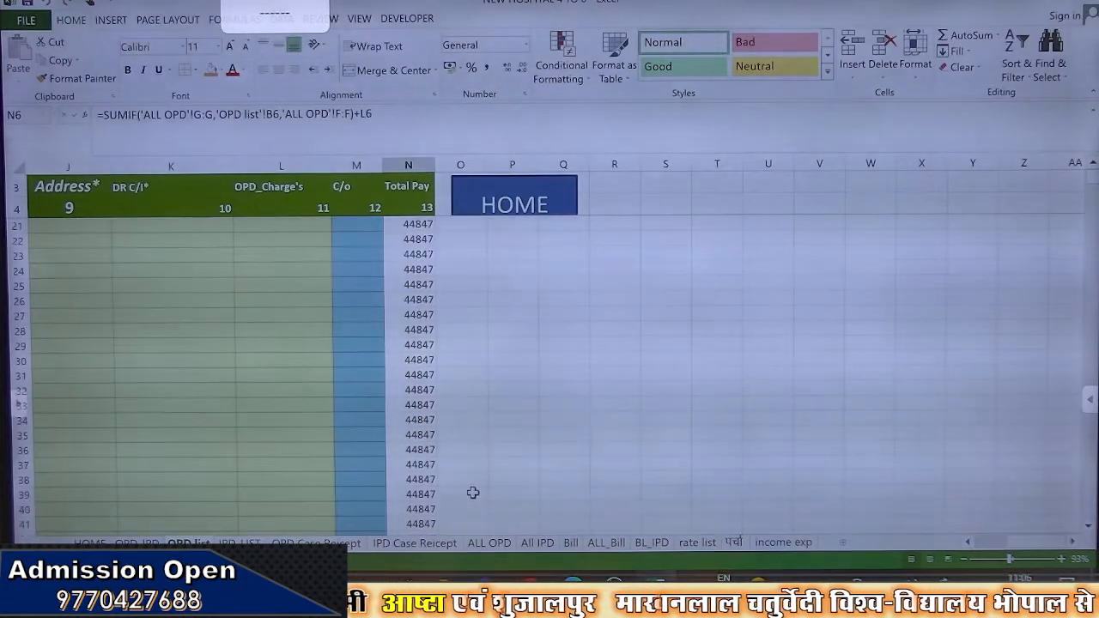
scroll(473, 487, up, 12)
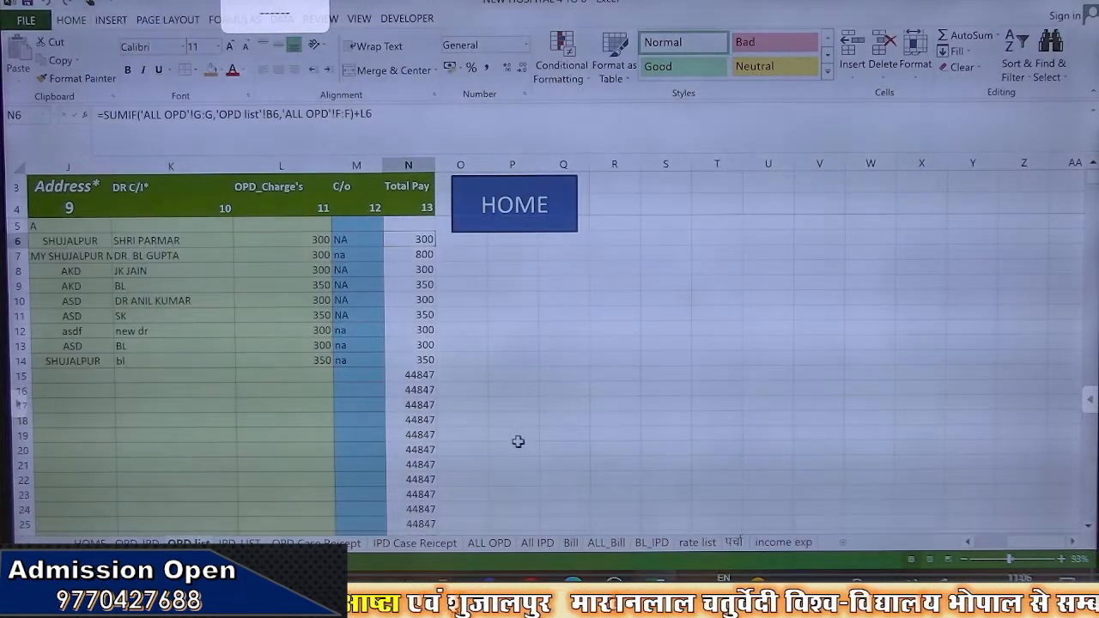